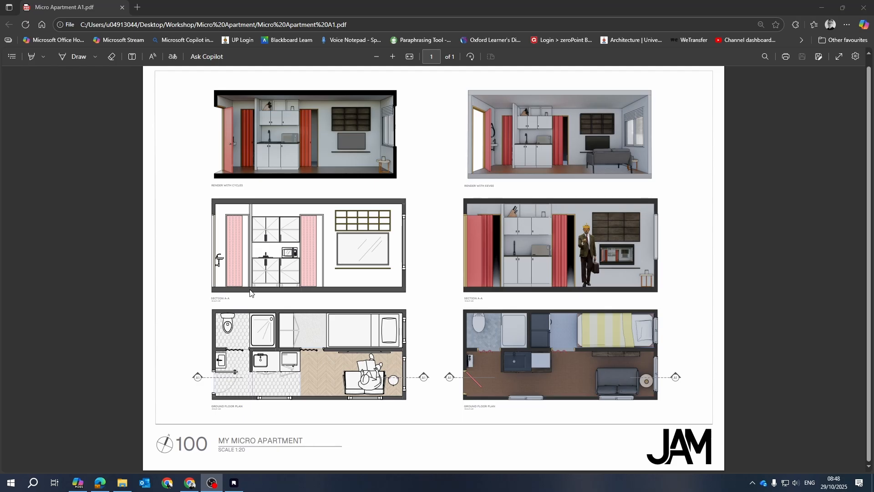
Step: Examine the section A-A and ground floor plan line drawings on the Micro Apartment A1 sheet
scroll(251, 292, "up", 3, "ctrl")
scroll(328, 337, "down", 1)
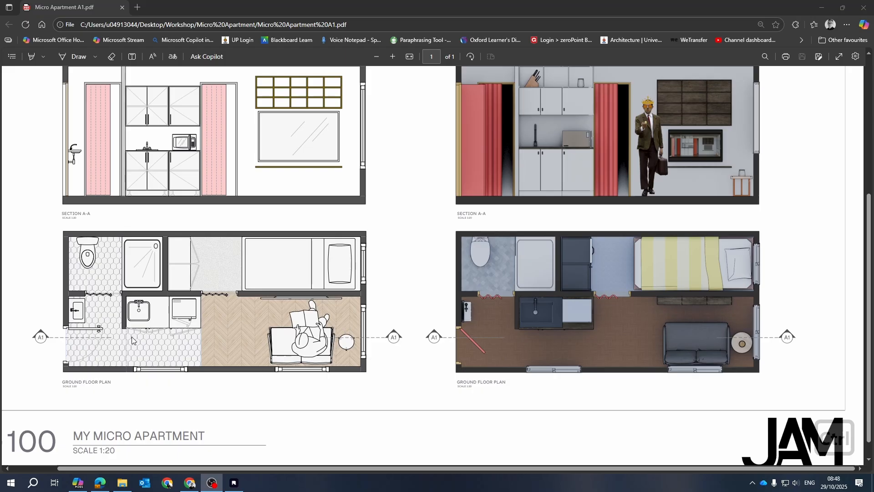
scroll(274, 326, "up", 1)
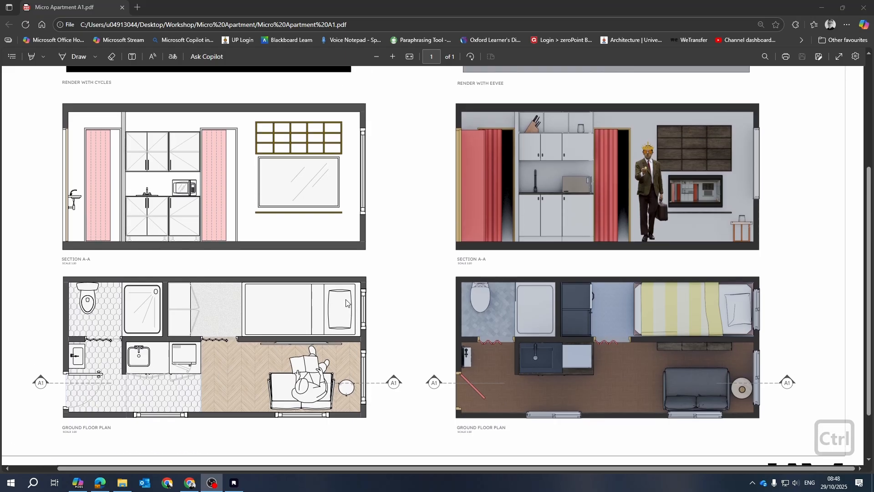
scroll(348, 267, "down", 5, "ctrl")
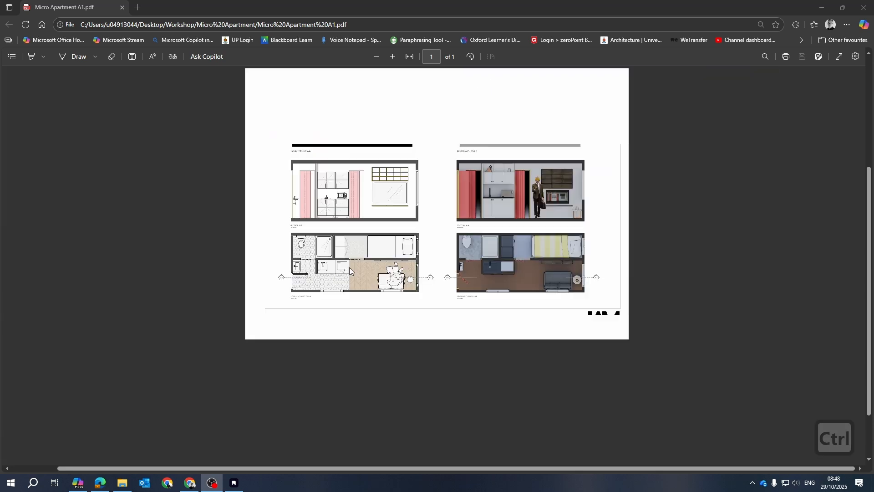
scroll(255, 230, "up", 3, "ctrl")
scroll(388, 253, "up", 1)
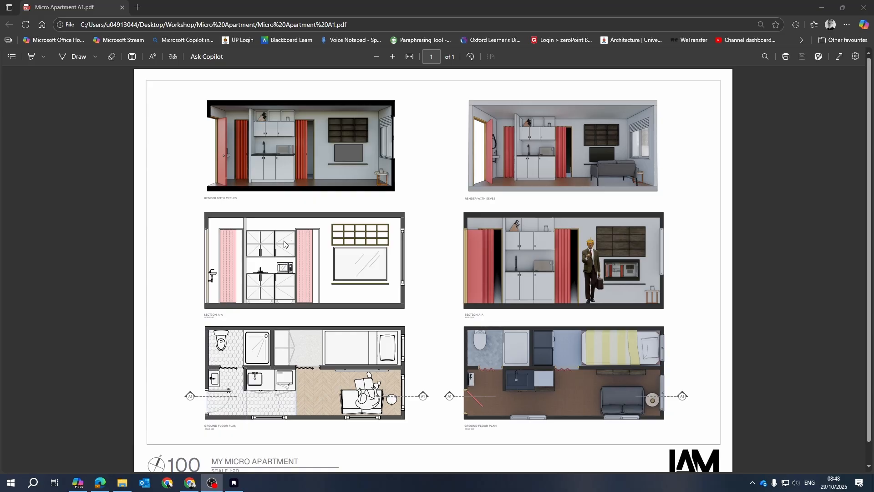
scroll(287, 262, "down", 1)
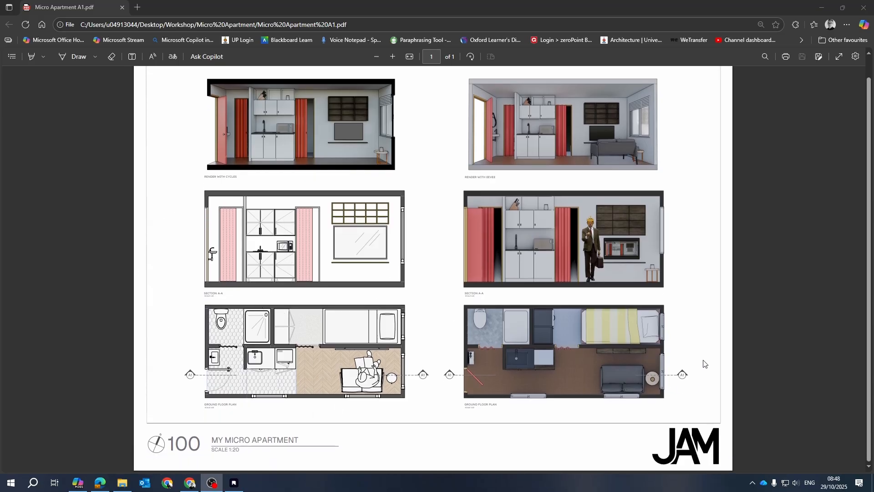
Step: Inspect the rendered versions of section A-A and the ground floor plan up close
scroll(701, 359, "up", 2)
scroll(731, 295, "up", 2)
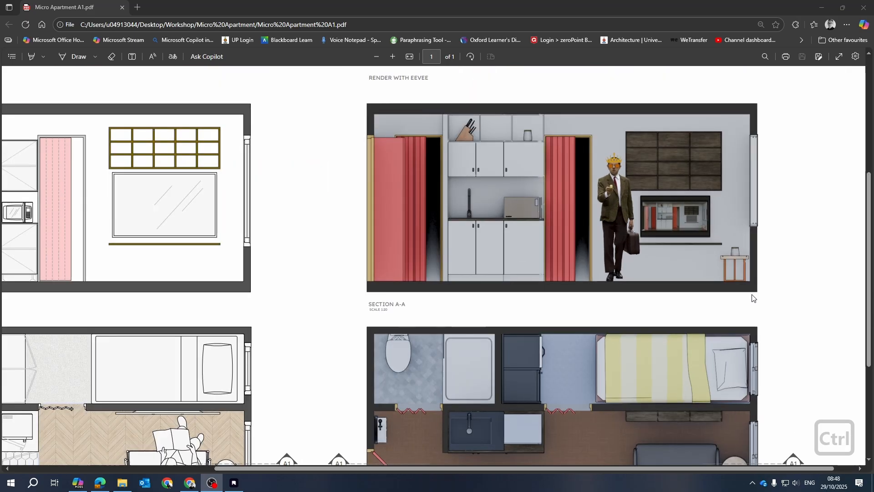
scroll(610, 195, "down", 2)
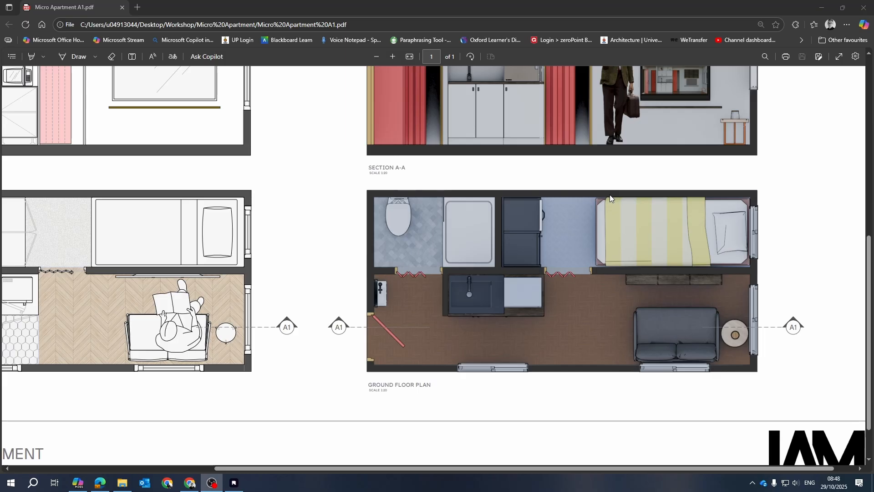
scroll(560, 190, "up", 3)
scroll(551, 239, "down", 3)
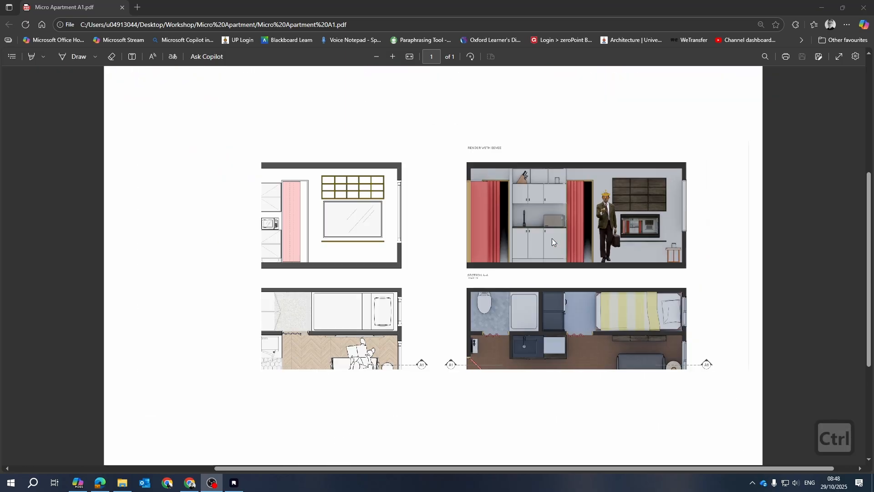
scroll(552, 239, "up", 2)
scroll(550, 252, "up", 2)
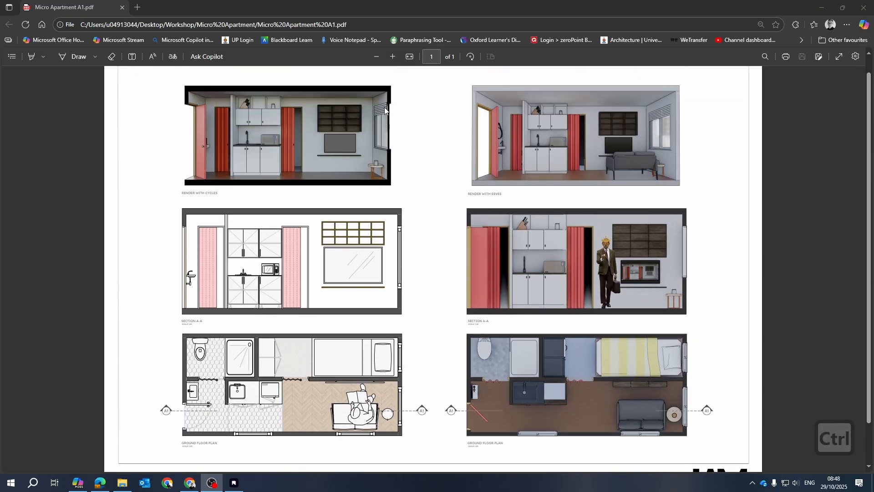
Step: Examine the Eevee perspective render and compare it with the rendered section A-A below it
scroll(459, 156, "up", 2)
scroll(643, 245, "up", 1)
scroll(719, 253, "up", 2)
scroll(596, 248, "up", 1)
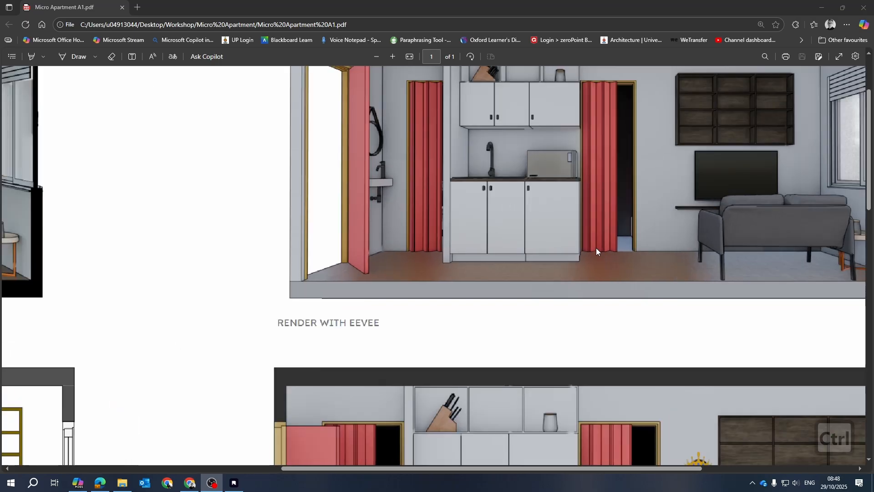
scroll(505, 219, "down", 2)
scroll(495, 226, "up", 1)
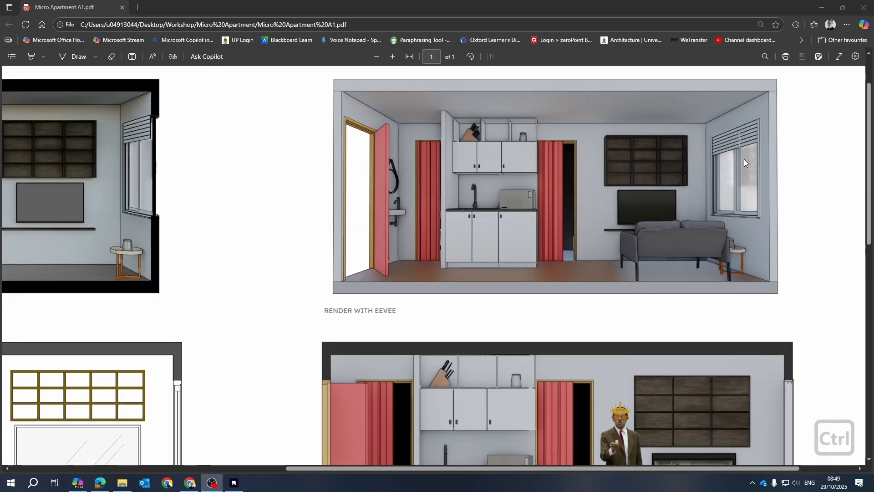
scroll(387, 216, "down", 3)
scroll(357, 133, "up", 3)
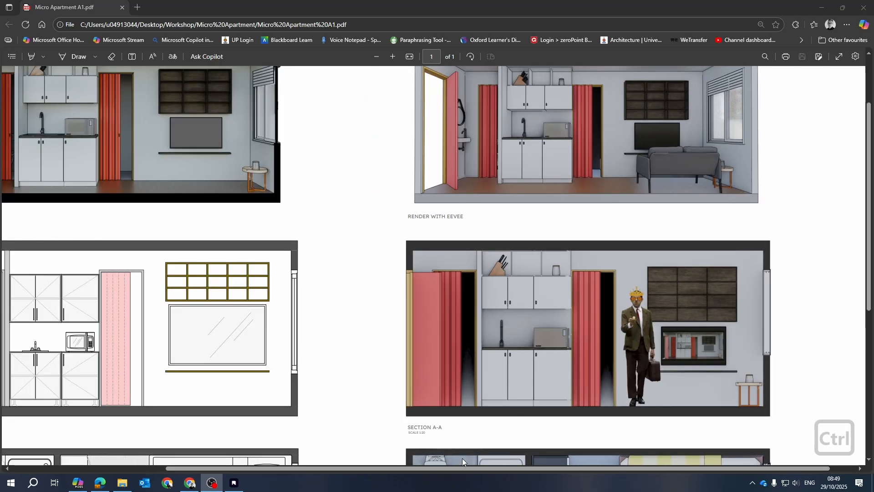
scroll(463, 458, "up", 1)
Step: Inspect the kitchen and wall details of the Cycles render, and finish by viewing the whole sheet
left_click_drag(478, 468, 395, 471)
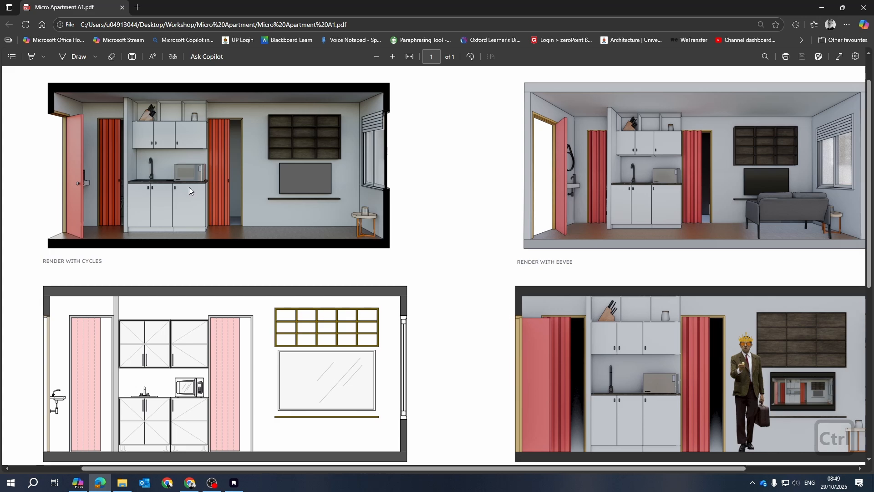
scroll(186, 181, "up", 2)
scroll(161, 174, "up", 2)
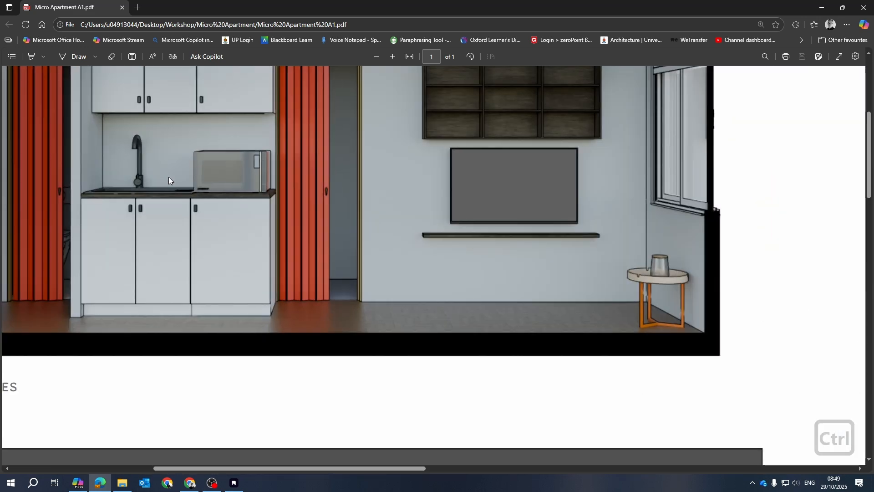
scroll(168, 177, "down", 1)
scroll(169, 177, "down", 1)
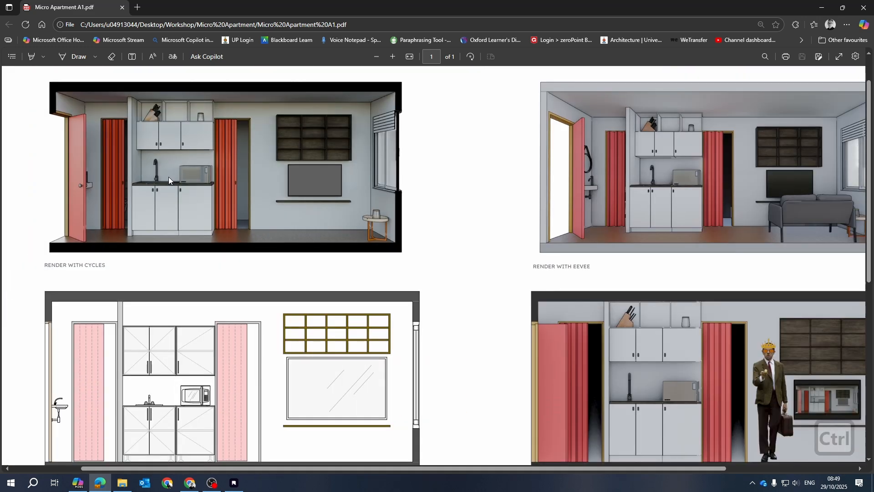
scroll(169, 177, "down", 2)
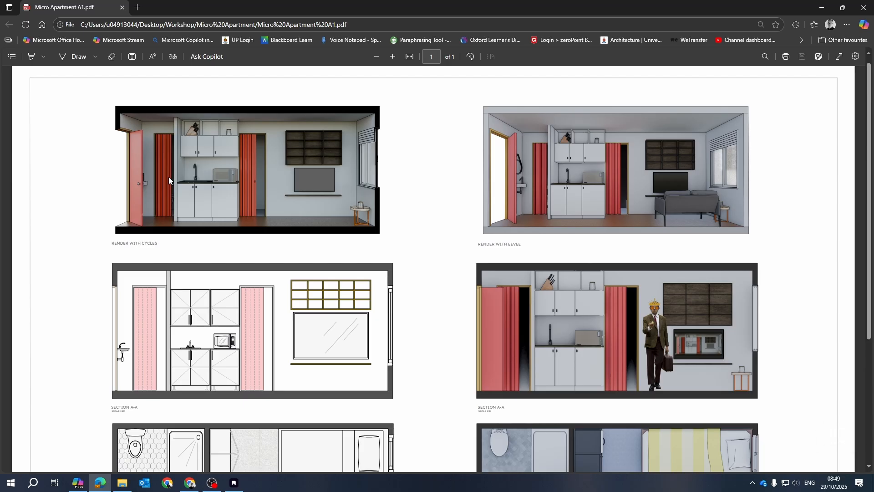
scroll(385, 228, "down", 2)
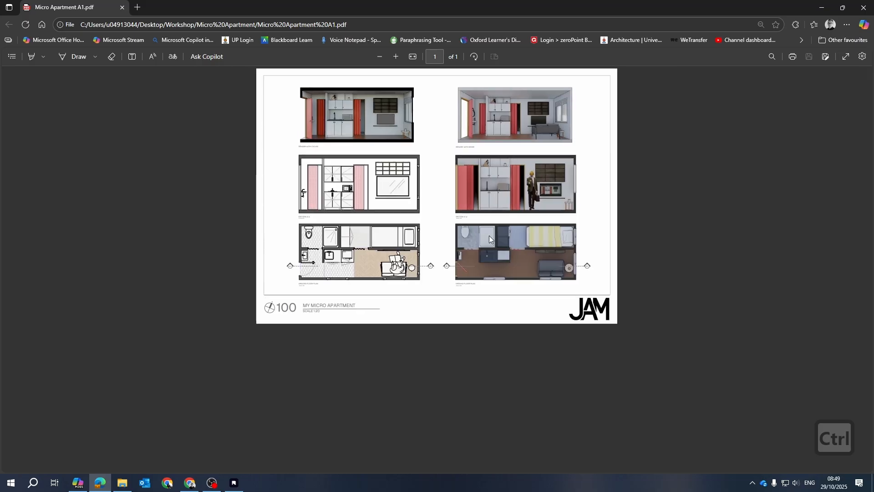
scroll(488, 236, "up", 2)
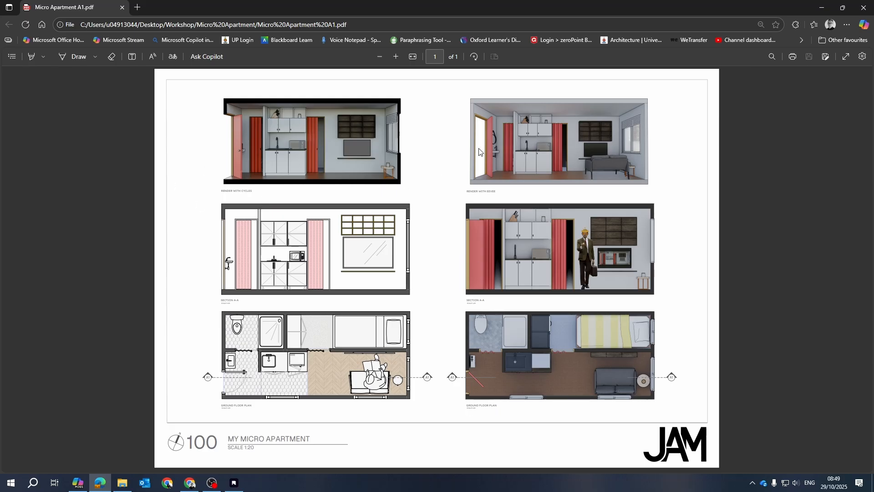
Step: Minimize the PDF and the Rayon drawing, and open the Renders folder inside Workshop > Micro Apartment in File Explorer
left_click(821, 7)
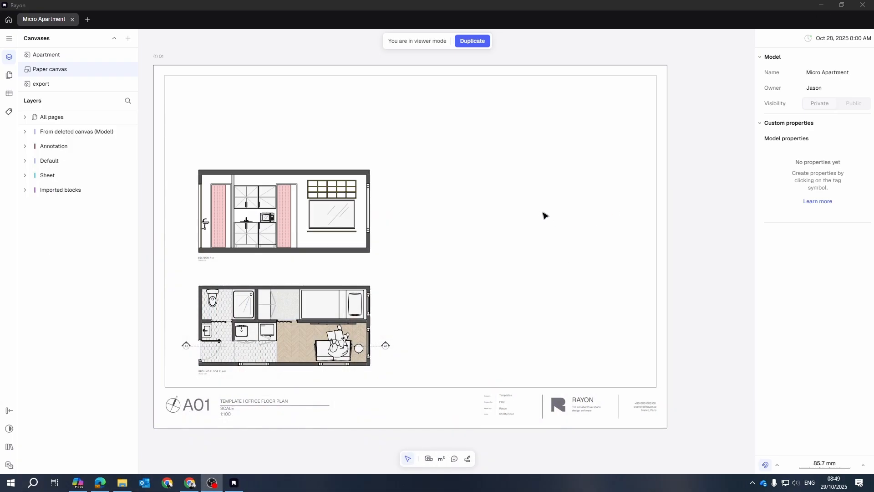
left_click(821, 6)
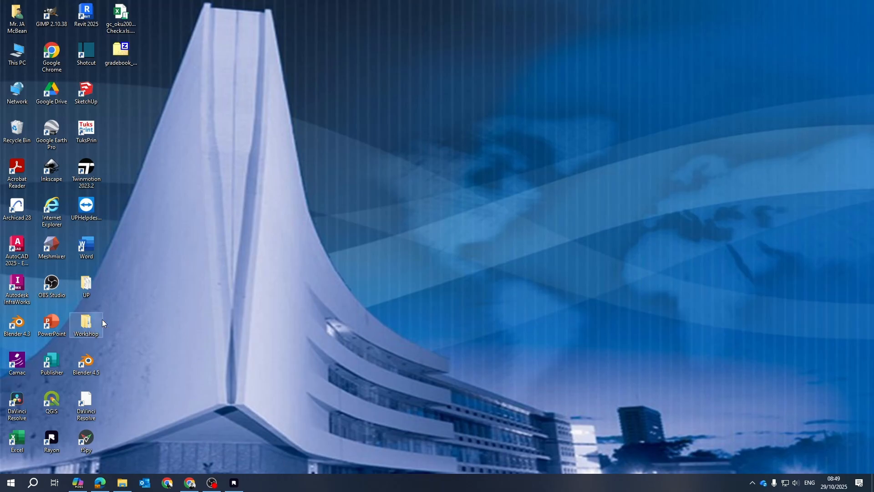
key("super+e")
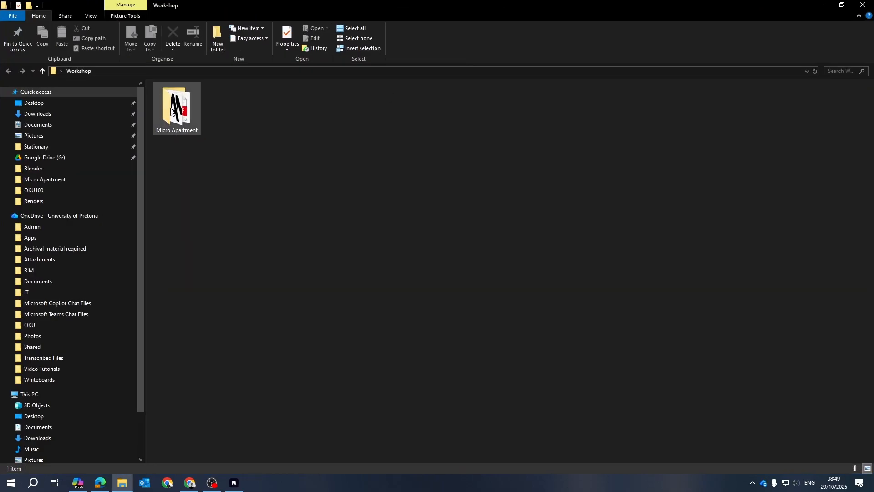
double_click(173, 111)
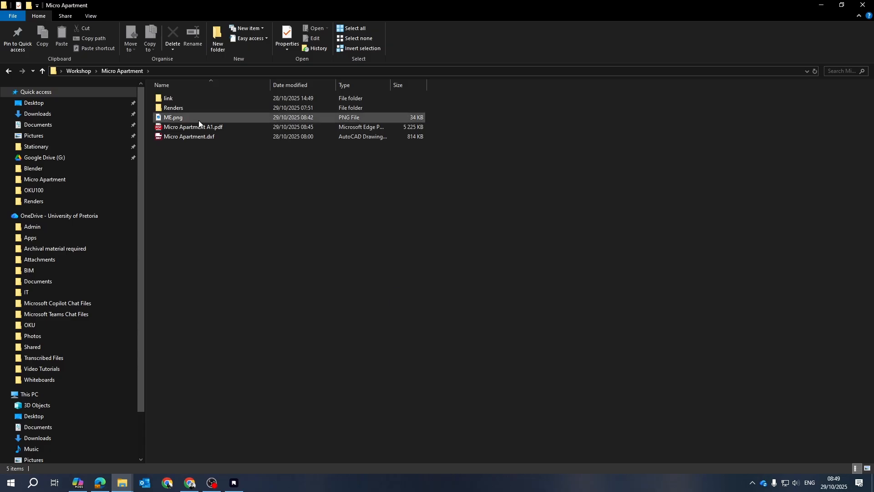
double_click(182, 107)
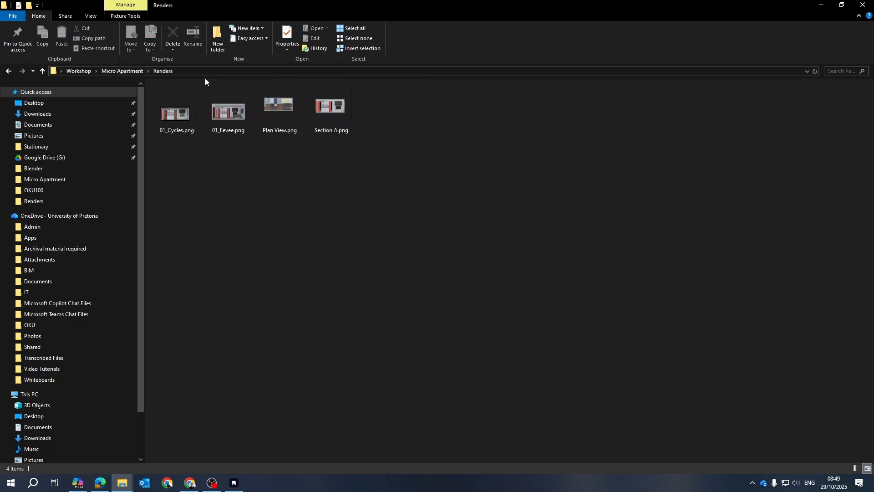
Step: Open 01_Cycles.png in a maximized image viewer, advance to Plan View.png and inspect the plan render closely
left_click(185, 119)
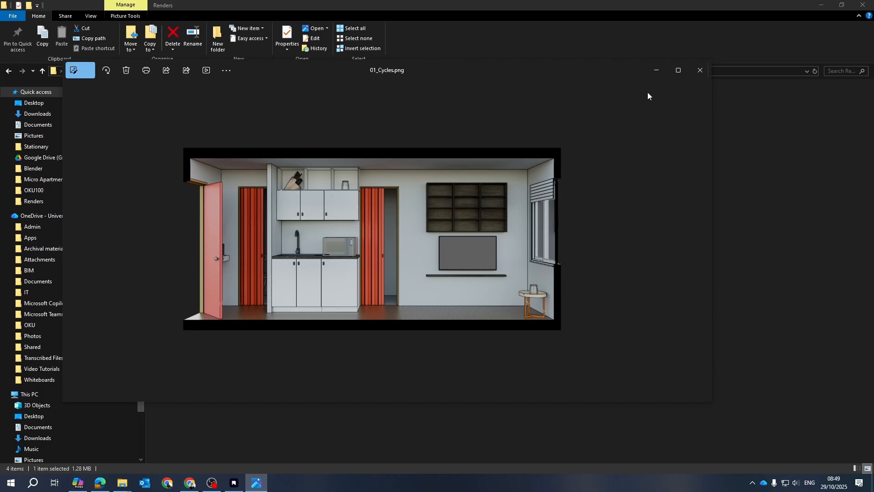
left_click(678, 70)
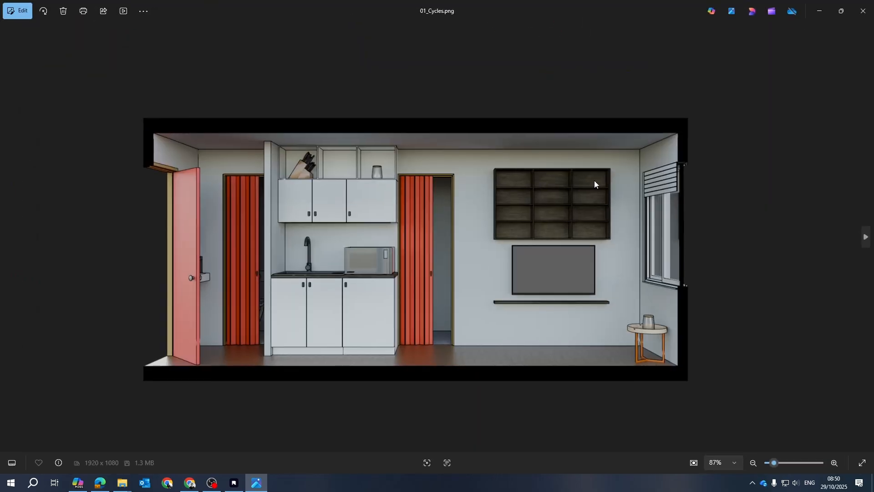
left_click(865, 237)
left_click(866, 241)
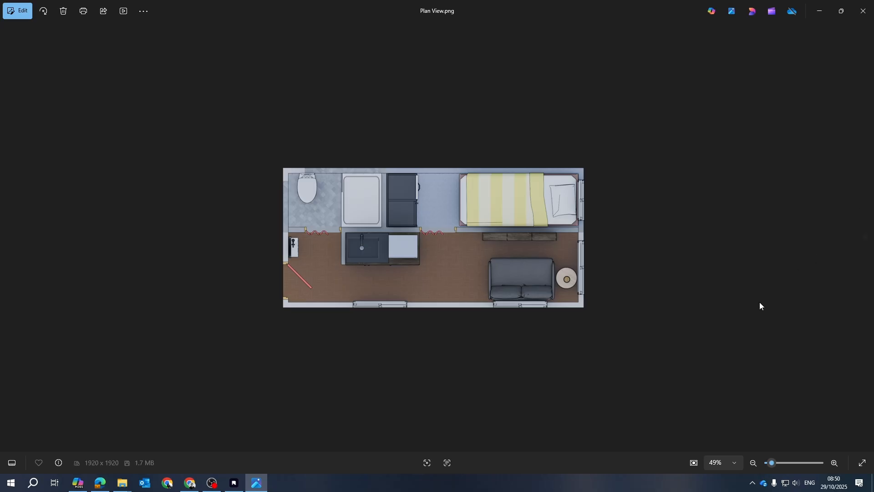
scroll(584, 304, "up", 5)
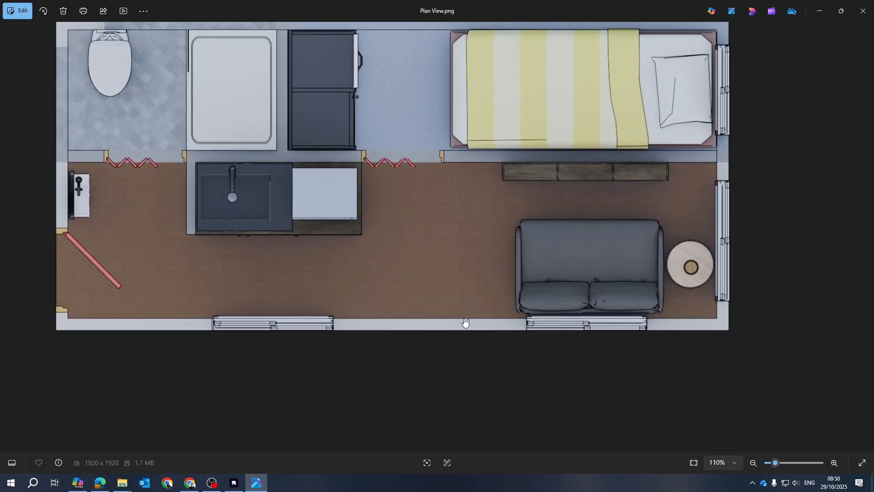
scroll(361, 245, "down", 3)
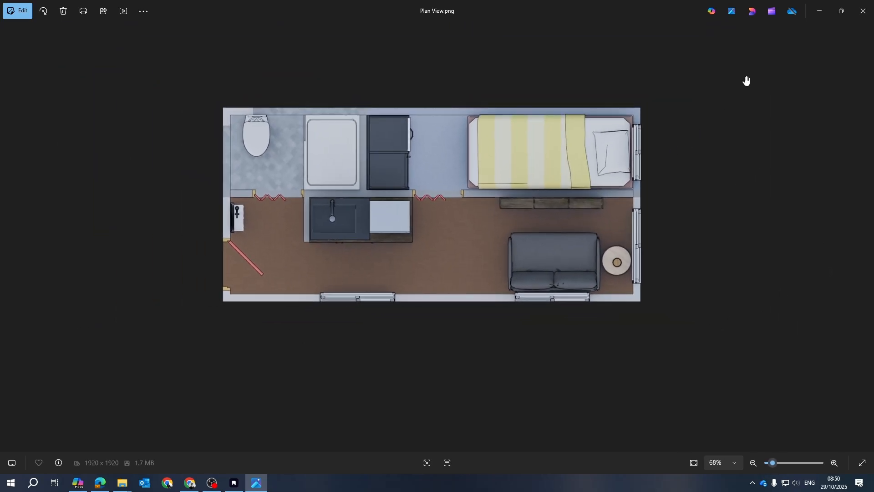
scroll(679, 206, "down", 2)
scroll(582, 236, "up", 1)
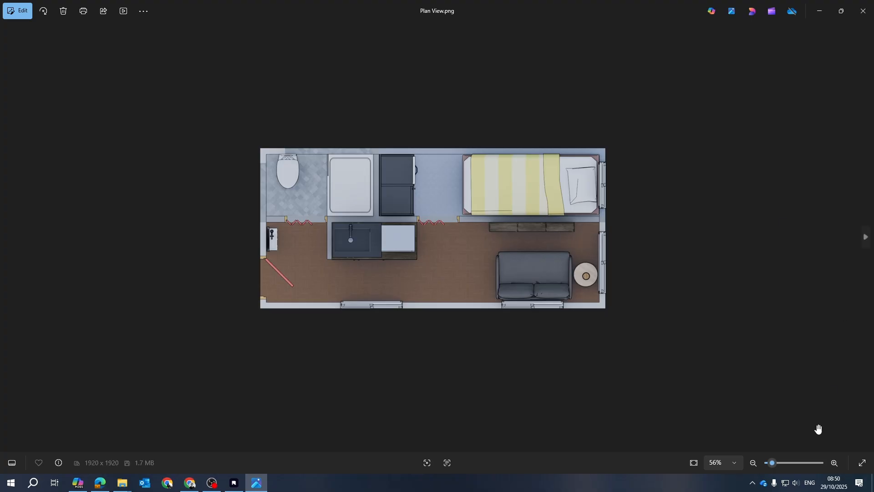
Step: View Section A.png up close and compare it with Plan View.png
left_click(860, 244)
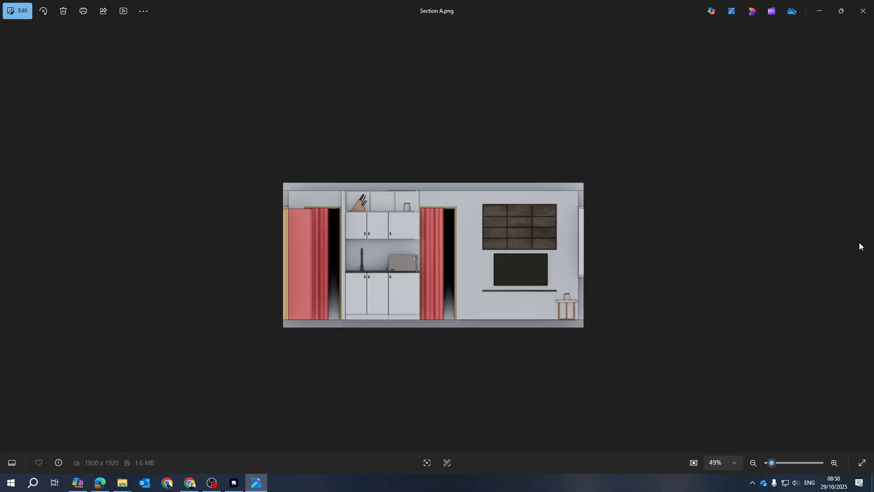
scroll(390, 253, "up", 6)
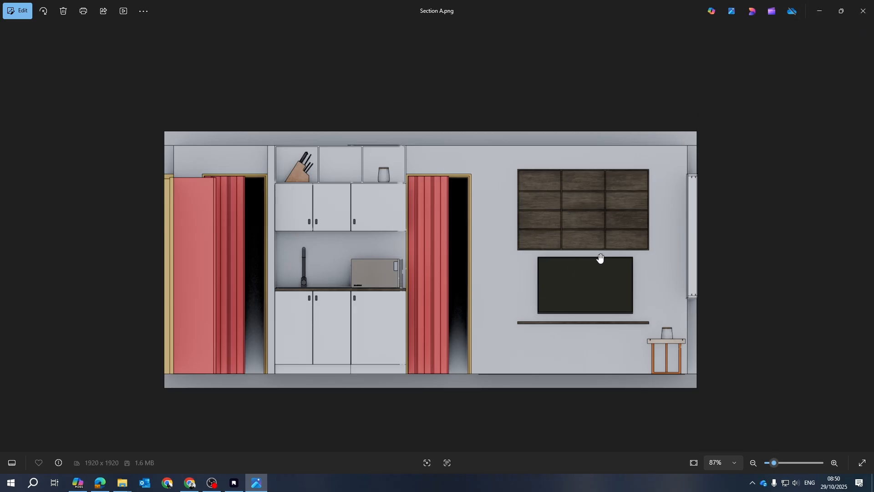
left_click(10, 242)
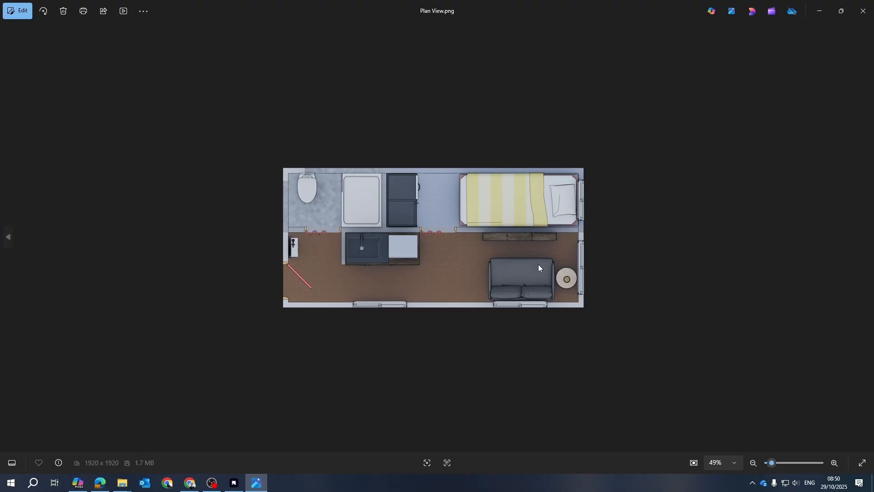
left_click(865, 238)
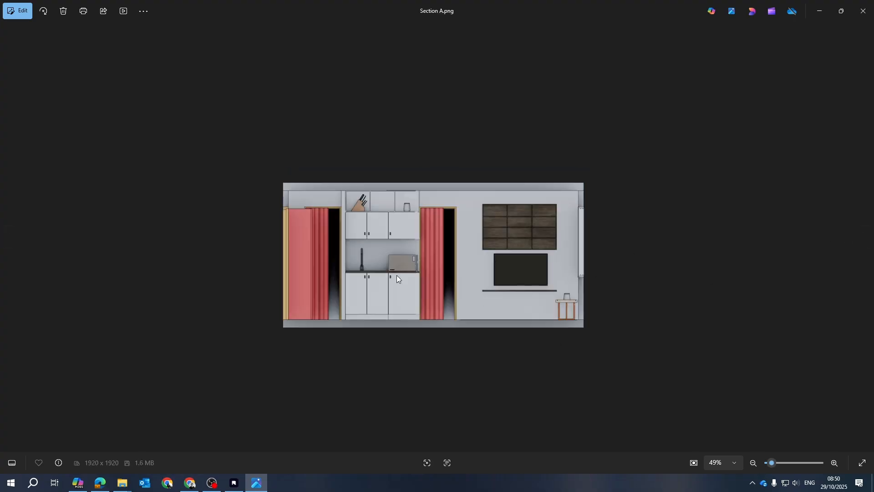
Step: Close the Section A.png image viewer, search the computer for GIMP and launch GIMP 2.10.38
left_click(863, 10)
left_click(32, 483)
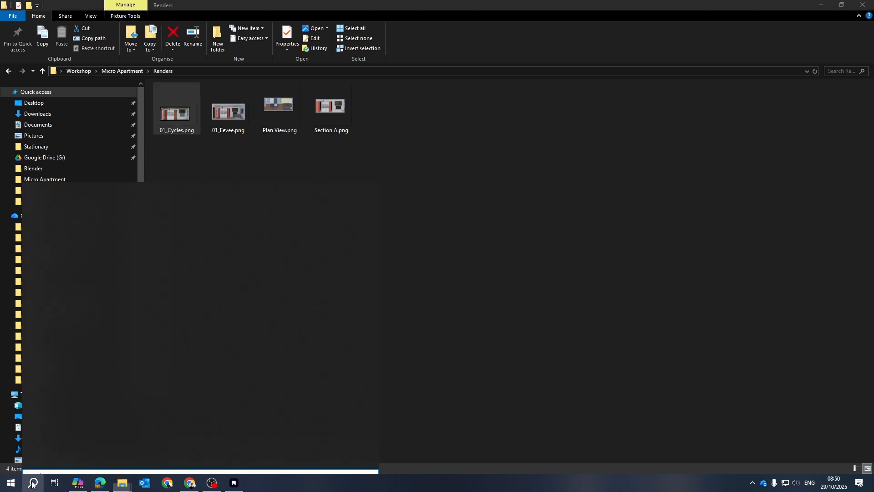
type("GIMP")
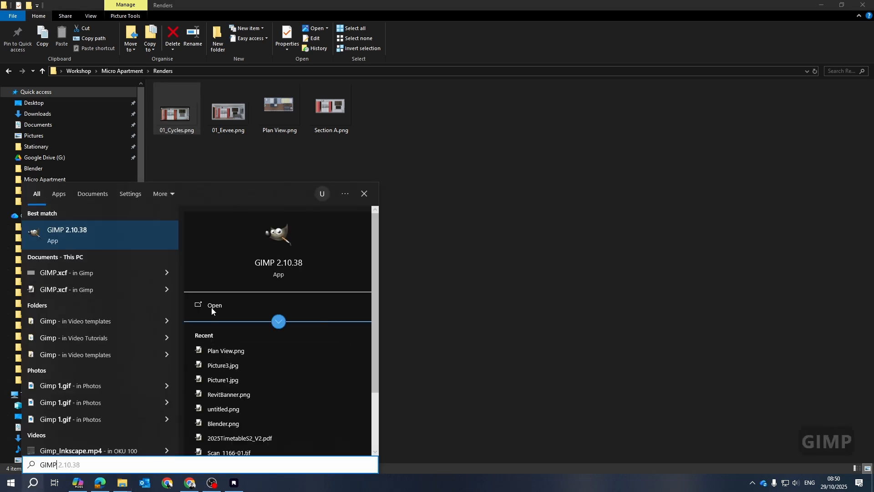
left_click(266, 249)
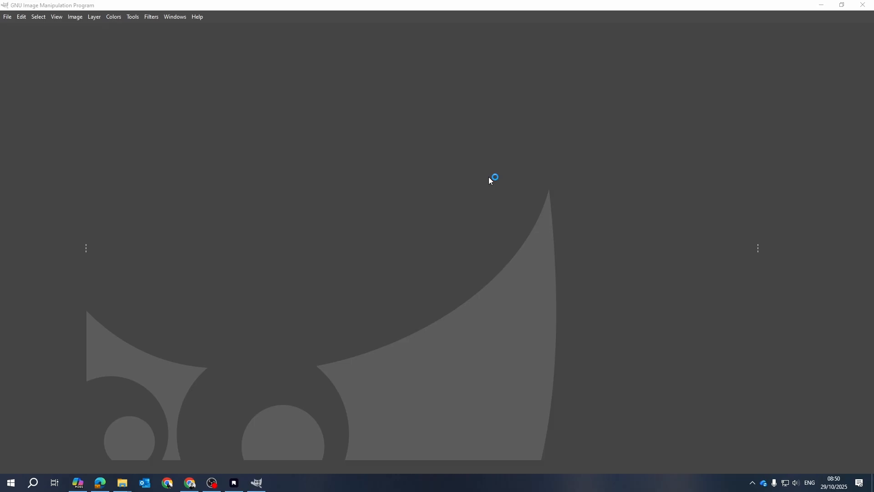
Step: Start opening an image and browse to the Renders folder inside Desktop > Workshop > Micro Apartment
left_click(8, 17)
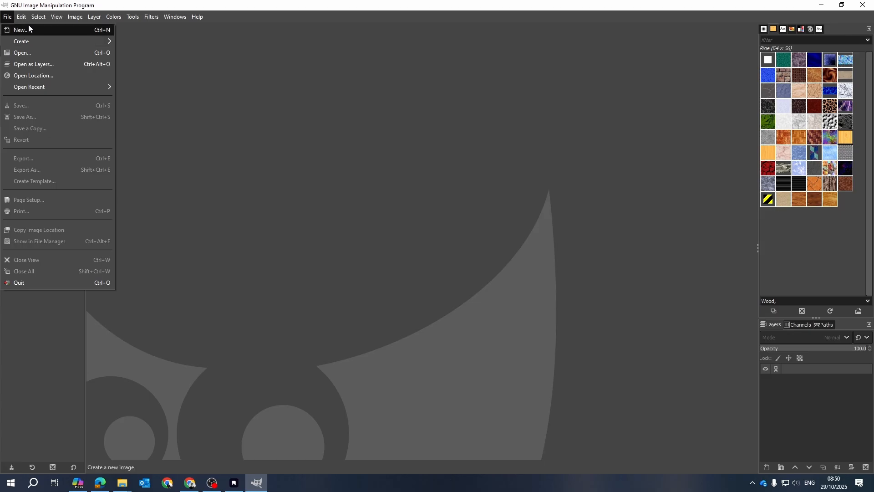
left_click(19, 20)
left_click(9, 20)
left_click(23, 53)
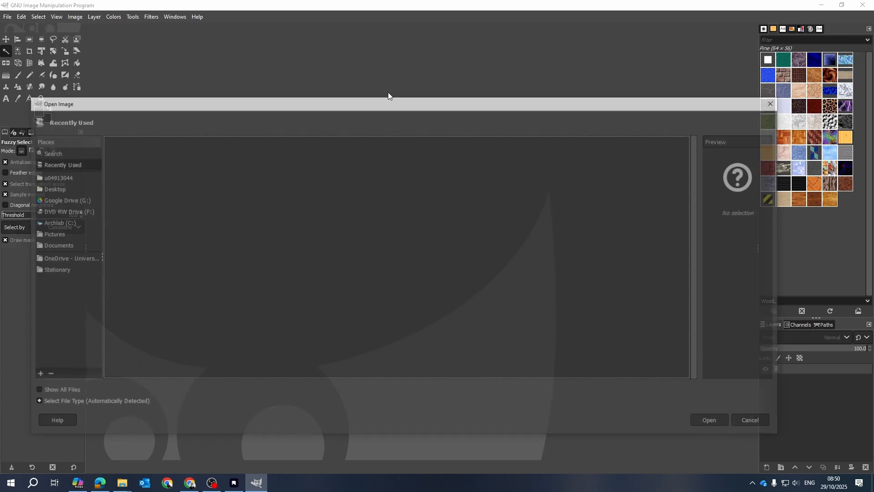
left_click(52, 193)
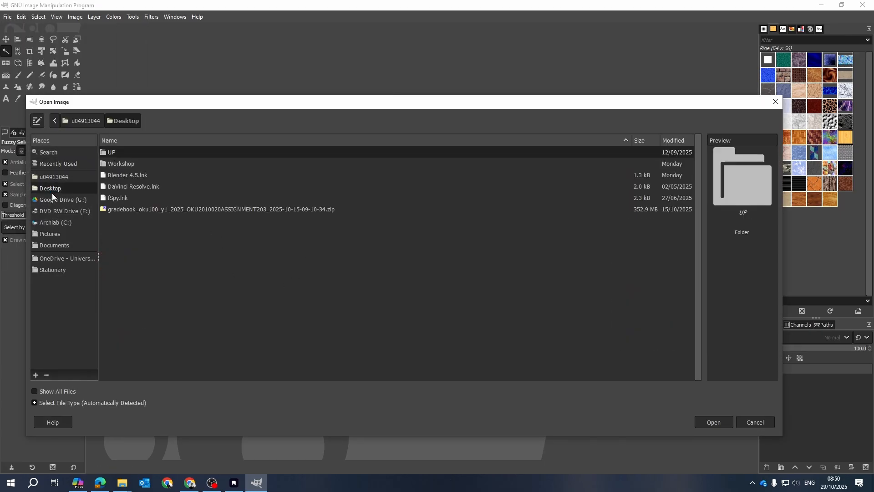
double_click(113, 163)
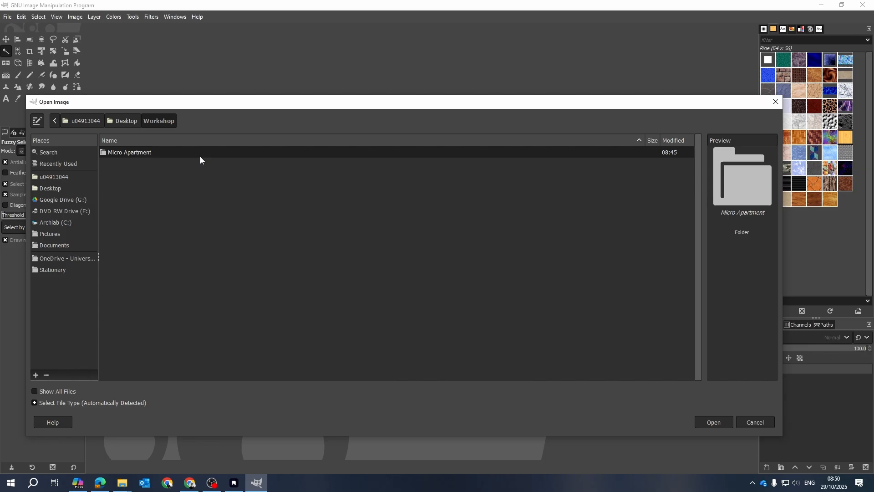
double_click(136, 154)
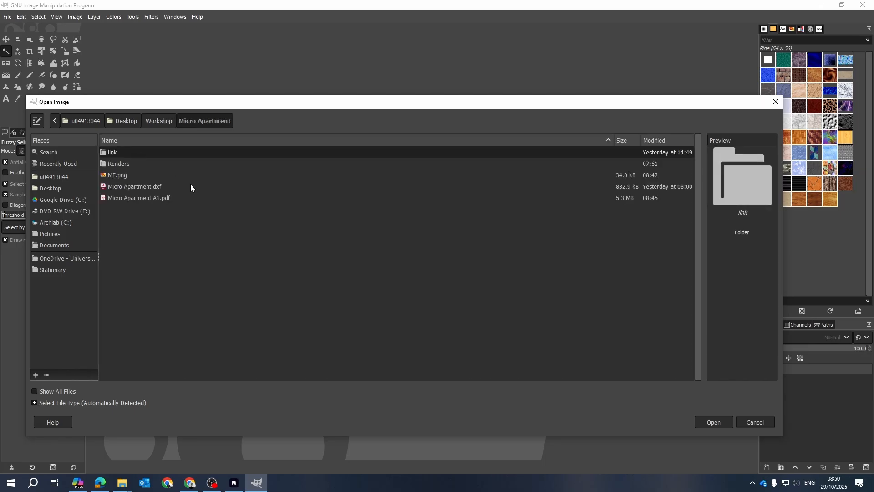
double_click(121, 164)
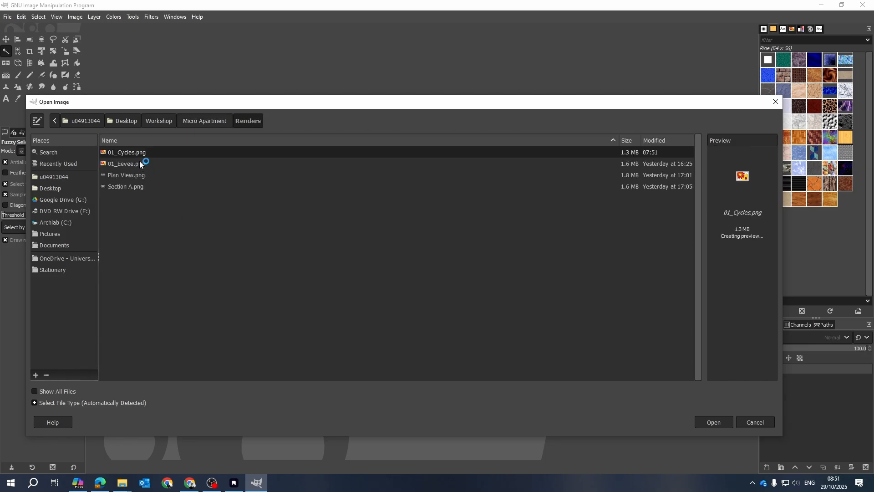
Step: Select Plan View.png and Section A.png together and open both as images
left_click(144, 163, "ctrl")
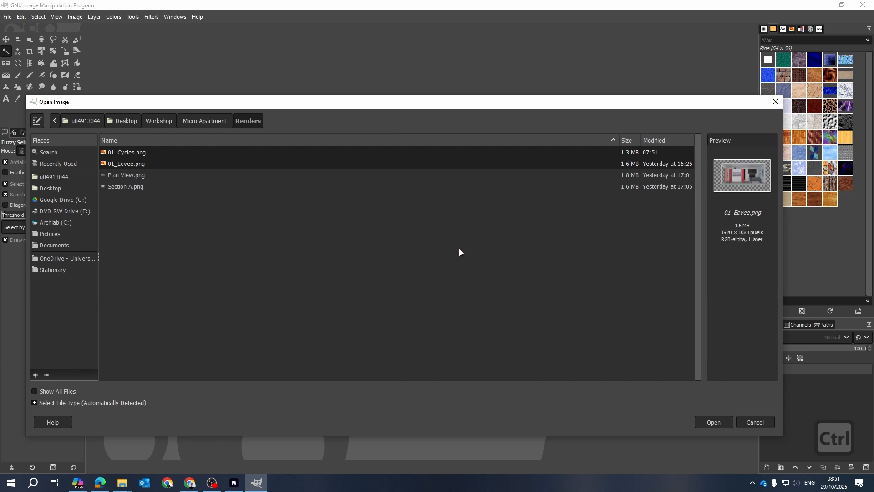
left_click(141, 176)
left_click(141, 191, "ctrl")
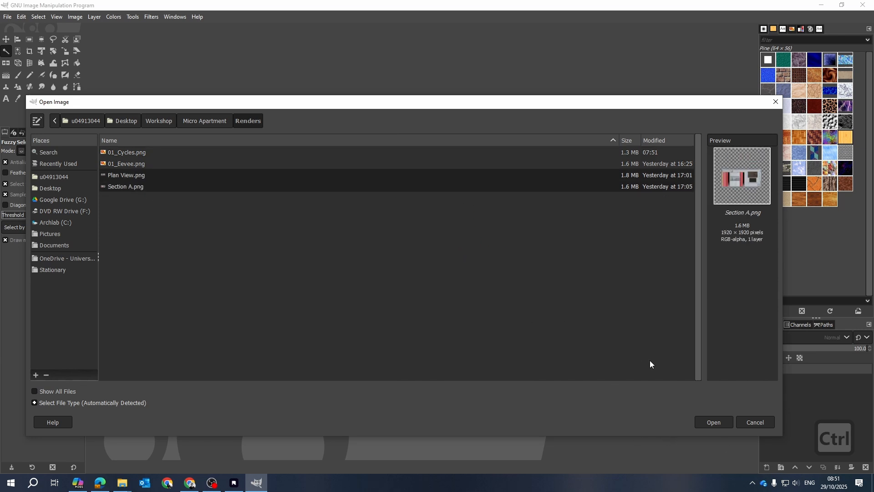
left_click(721, 426)
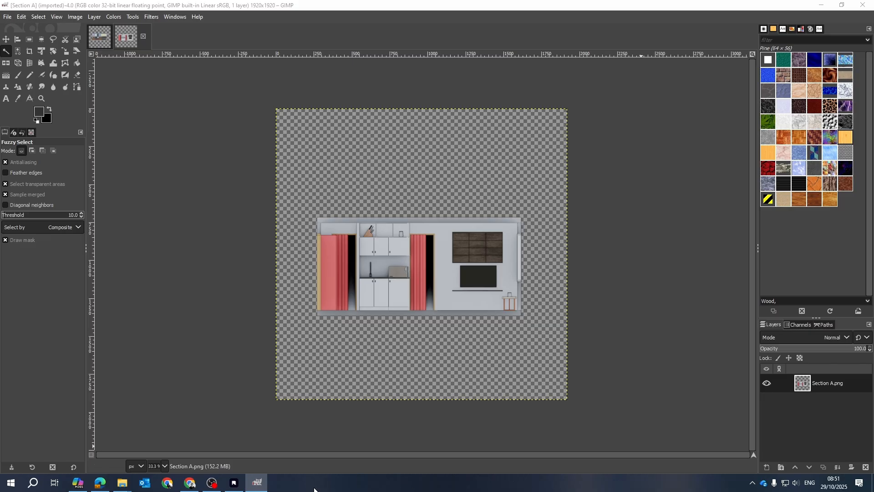
Step: Crop the Plan View image to about 1527 × 828 px, leaving a narrow transparent margin around the apartment plan
left_click(126, 37)
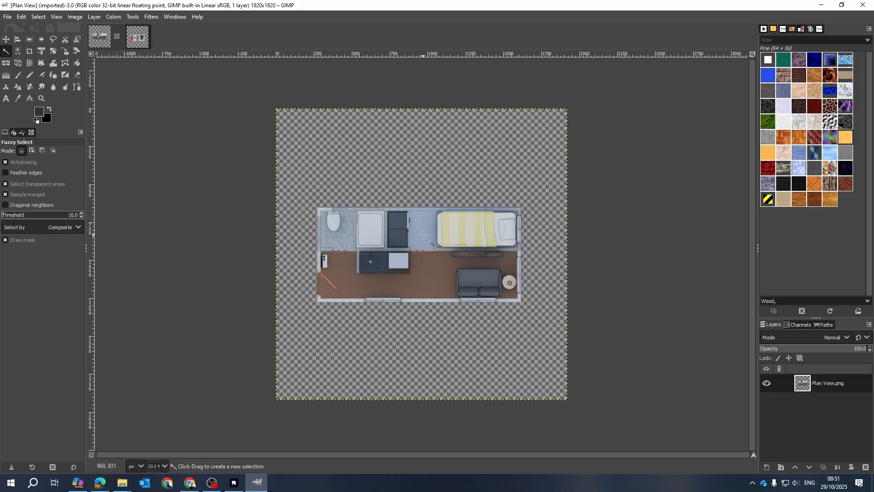
scroll(471, 282, "up", 2, "ctrl")
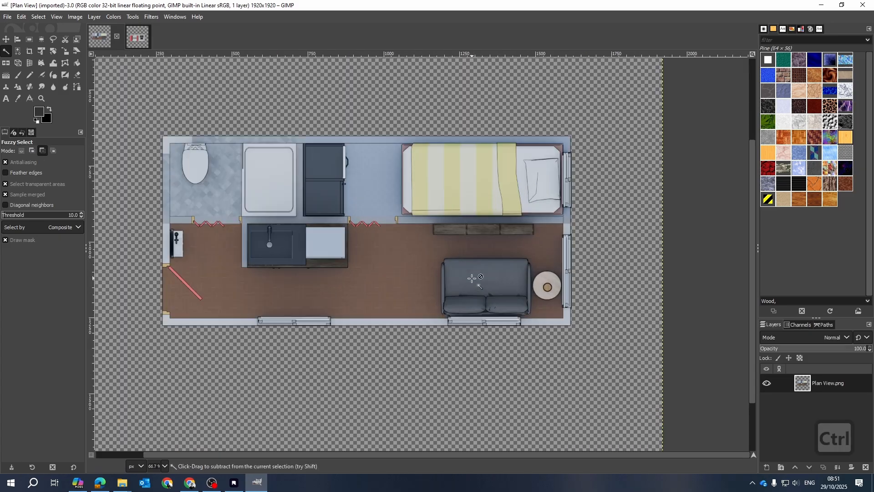
scroll(544, 245, "down", 2, "ctrl")
scroll(523, 232, "up", 3, "ctrl")
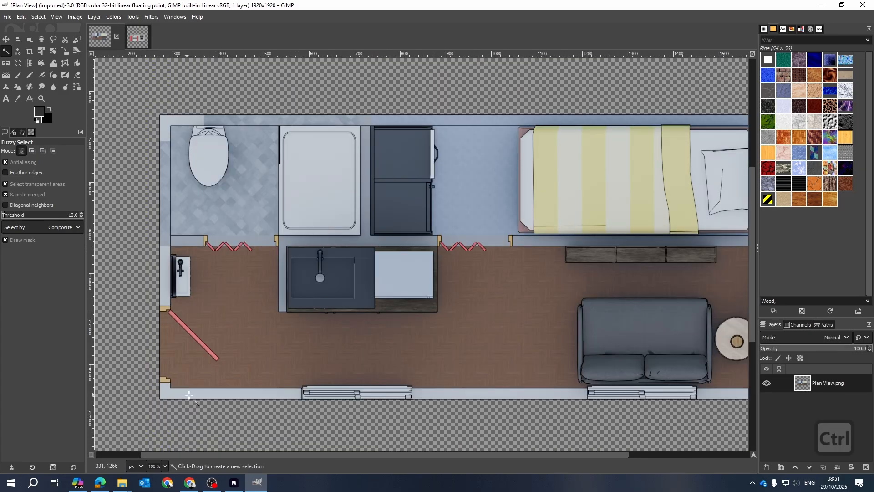
scroll(380, 251, "down", 2, "ctrl")
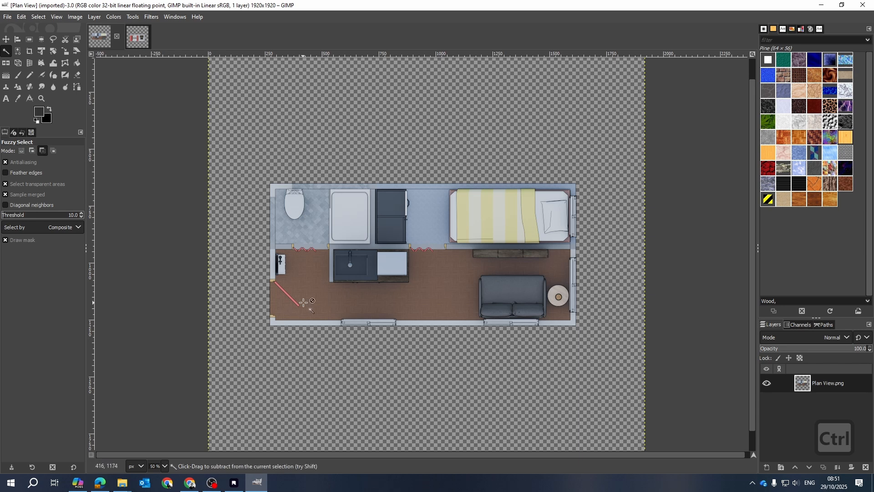
scroll(304, 302, "up", 1, "ctrl")
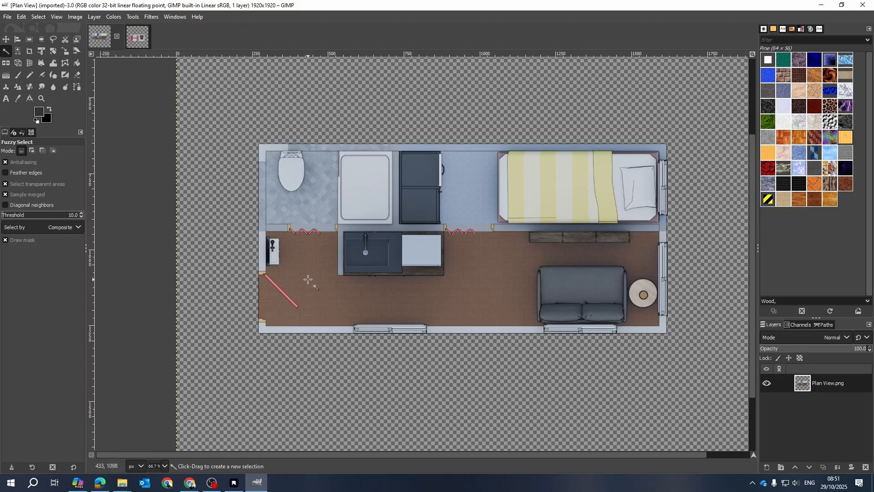
scroll(307, 279, "down", 2)
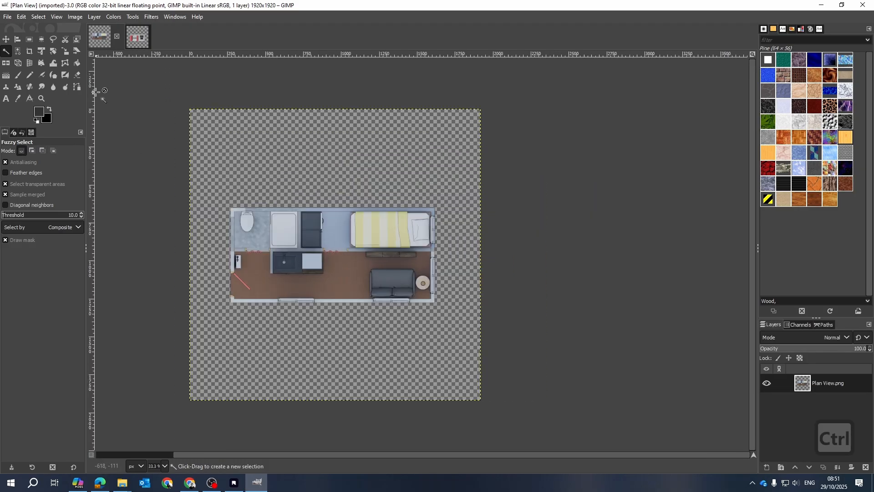
left_click(29, 51)
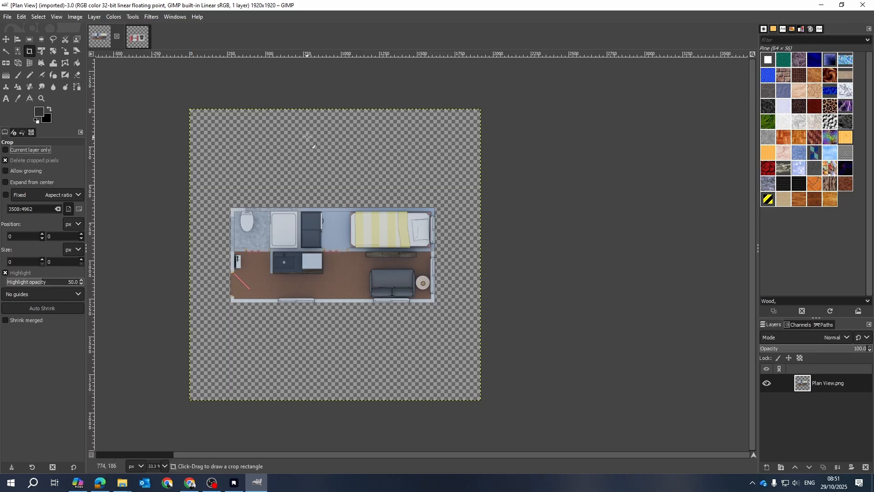
left_click_drag(218, 191, 449, 316)
key("Return")
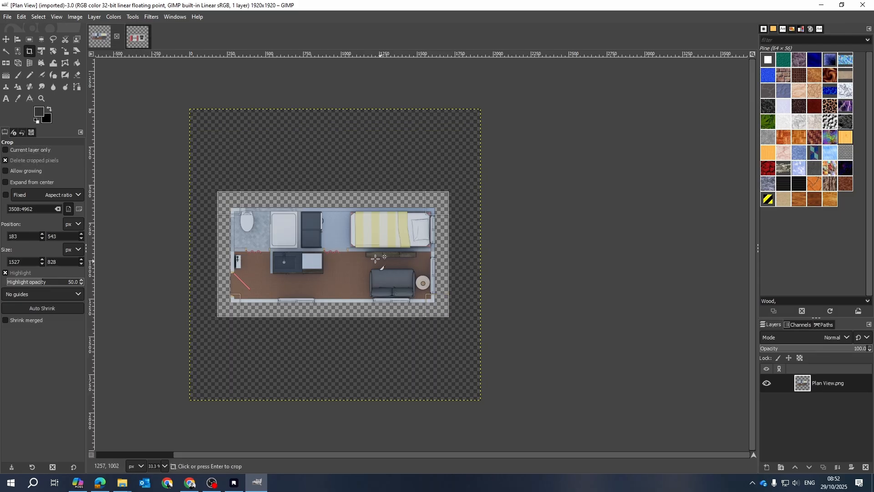
Step: Crop the Section A image to about 1584 × 852 px, leaving a transparent margin around the section
key("ctrl+Tab")
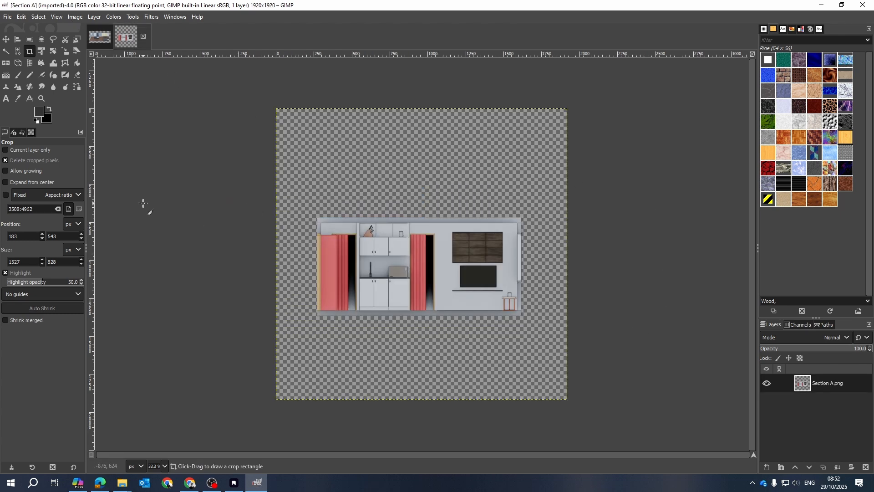
left_click_drag(301, 207, 541, 329)
left_click_drag(446, 319, 447, 326)
left_click_drag(415, 214, 416, 208)
left_click(439, 266)
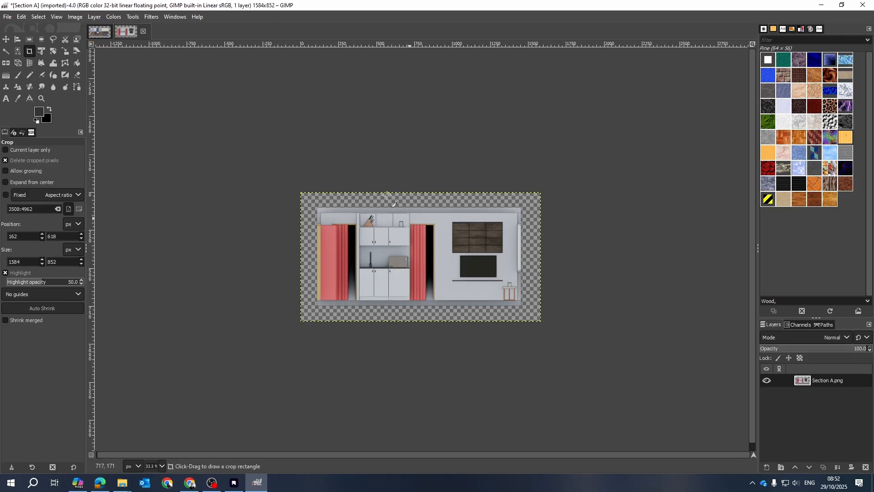
Step: Add a transparent layer named "wall" above the render in the Plan View image
left_click(103, 32)
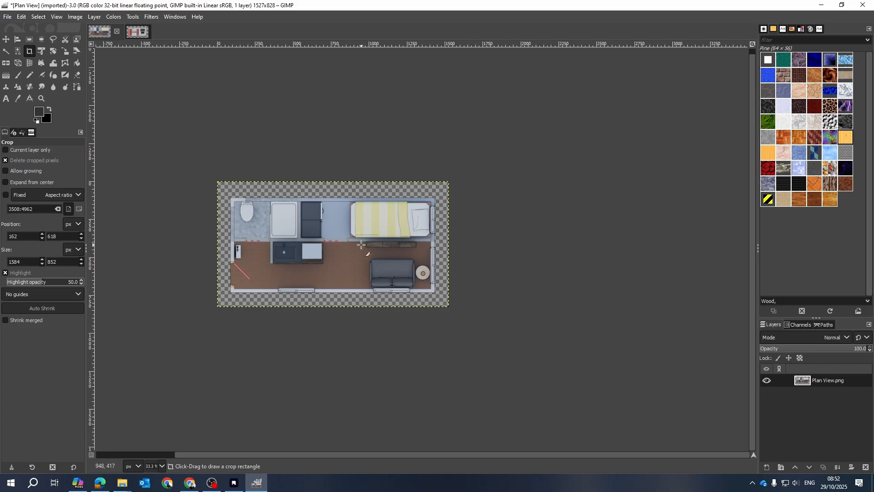
scroll(225, 278, "up", 3, "ctrl")
scroll(357, 233, "down", 1)
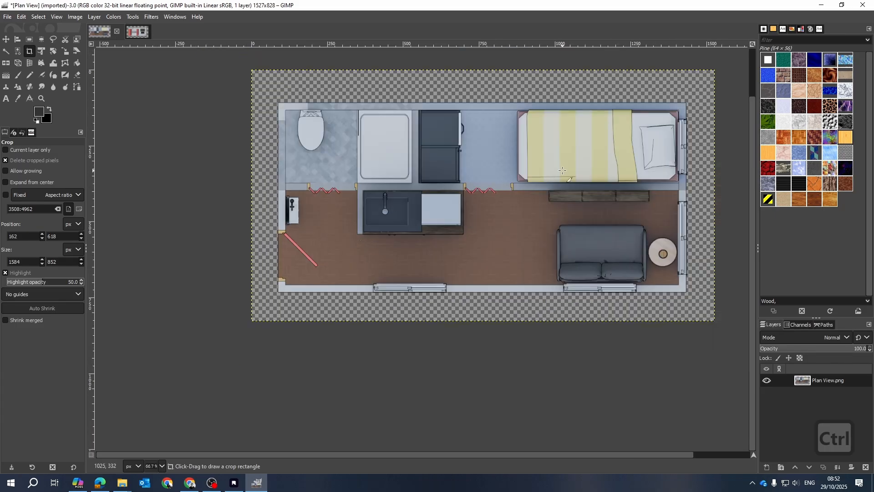
left_click(768, 468)
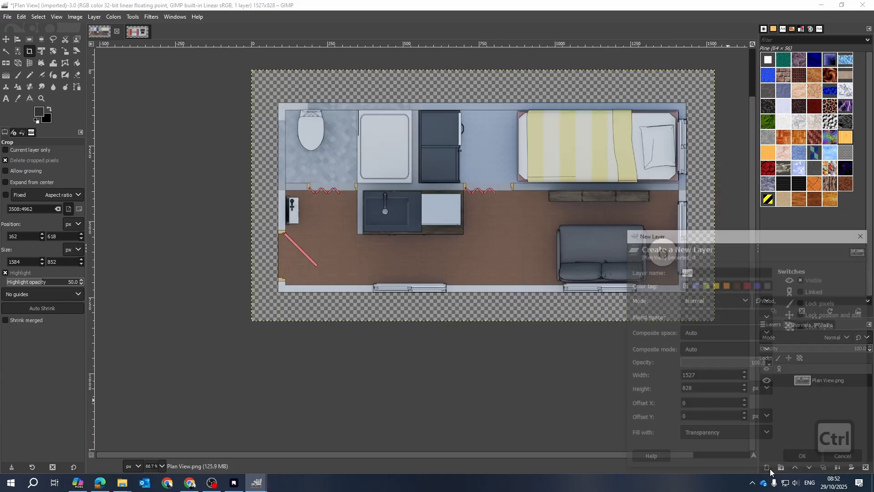
left_click(805, 457)
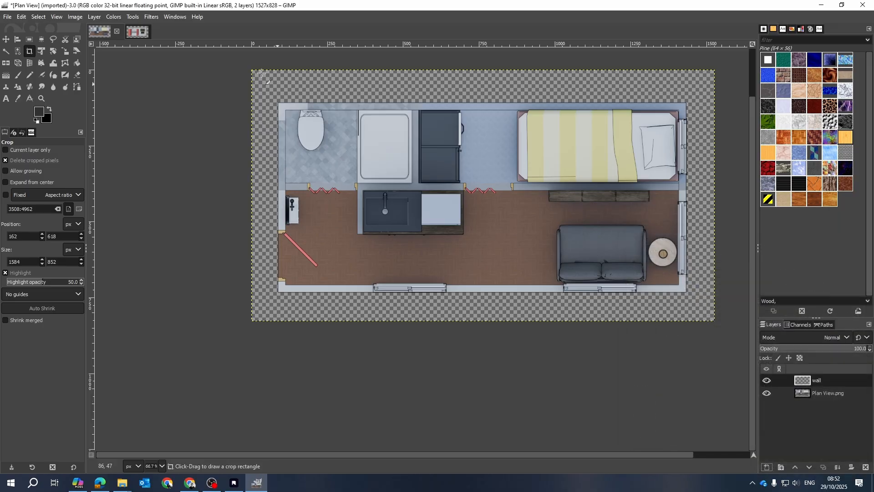
Step: Add a transparent layer named "wall" above the render in the Section A image
left_click(138, 31)
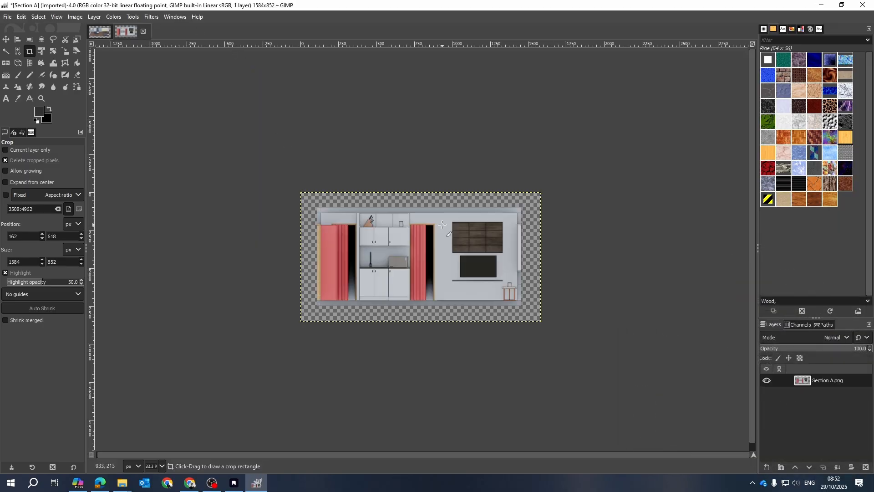
left_click(767, 468)
left_click(804, 458)
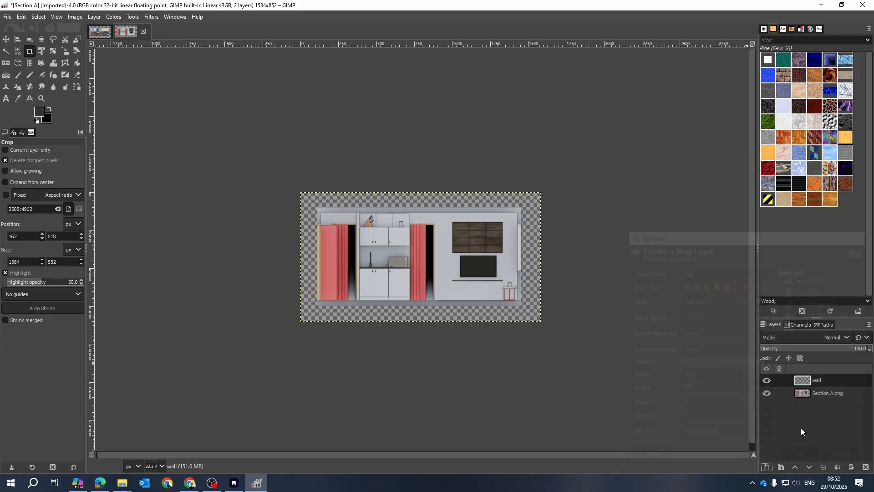
Step: In the Plan View image, fuzzy-select the lower outer wall segments, including the corner beside the sofa's round side table
left_click(99, 31)
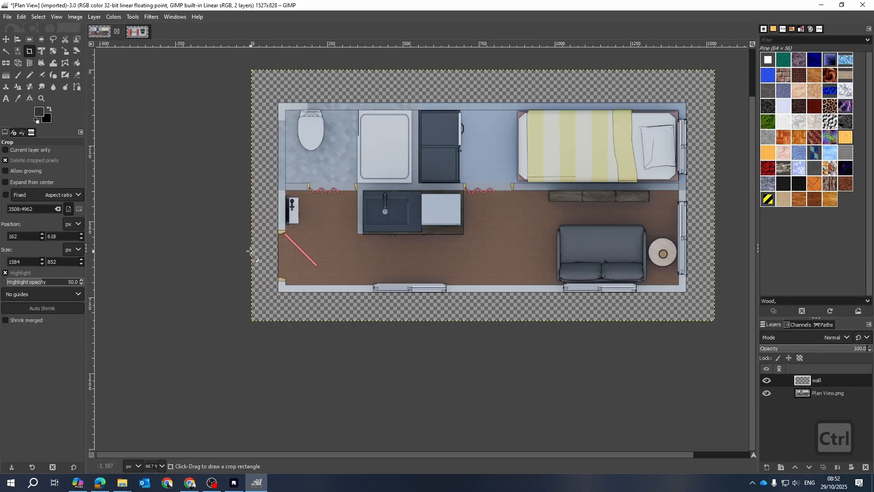
scroll(249, 237, "up", 3, "ctrl")
scroll(250, 236, "down", 1)
scroll(248, 235, "down", 2, "ctrl")
scroll(259, 238, "up", 3)
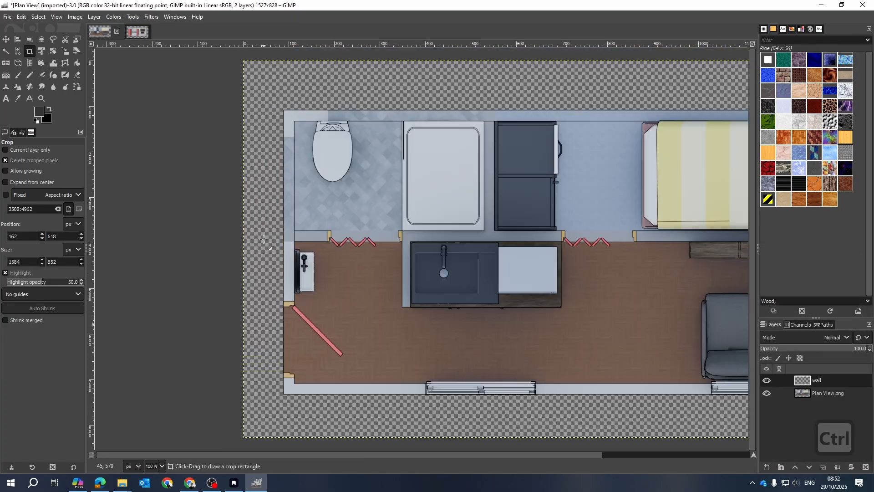
scroll(264, 239, "down", 2, "ctrl")
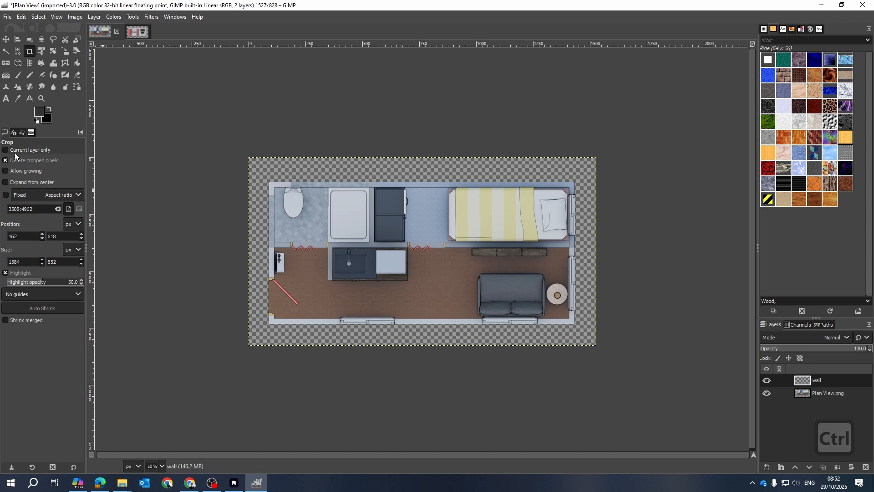
left_click(6, 51)
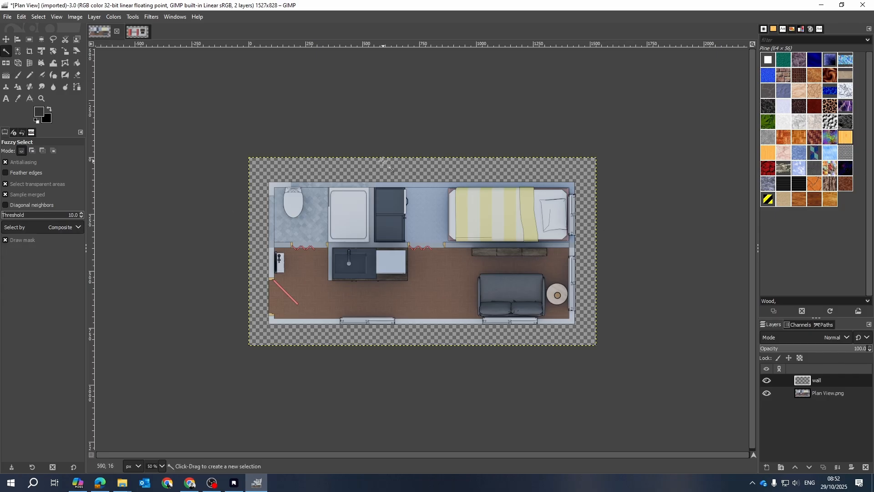
left_click(295, 321)
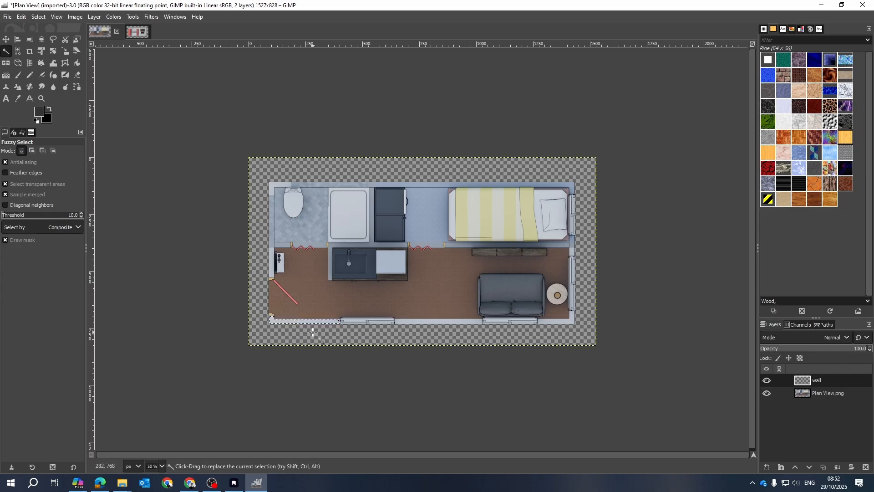
key("ctrl")
key("shift")
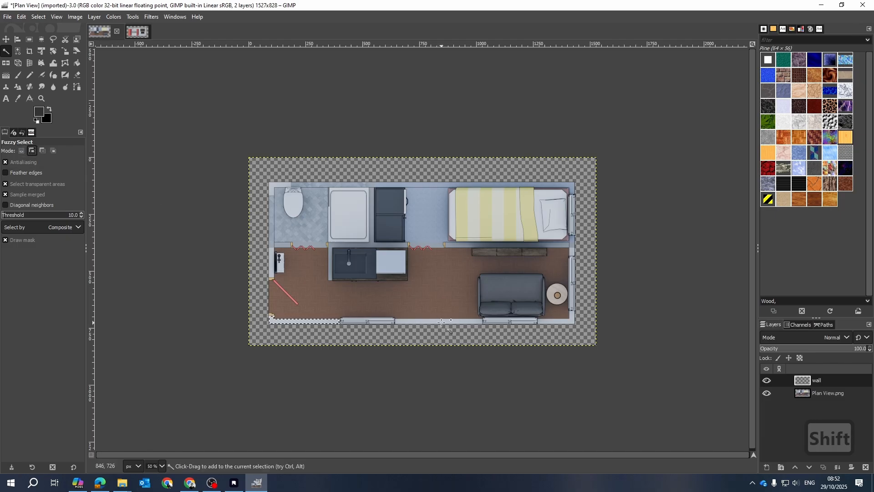
left_click(573, 320, "shift")
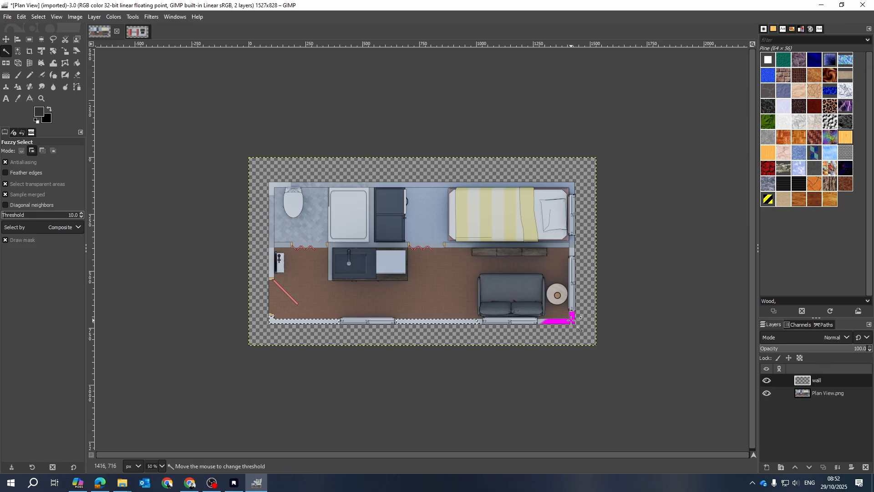
Step: Add the short wall between the right-side windows, the partition below the bed and the unselected parts of the lower outer wall to the selection
scroll(576, 314, "up", 3)
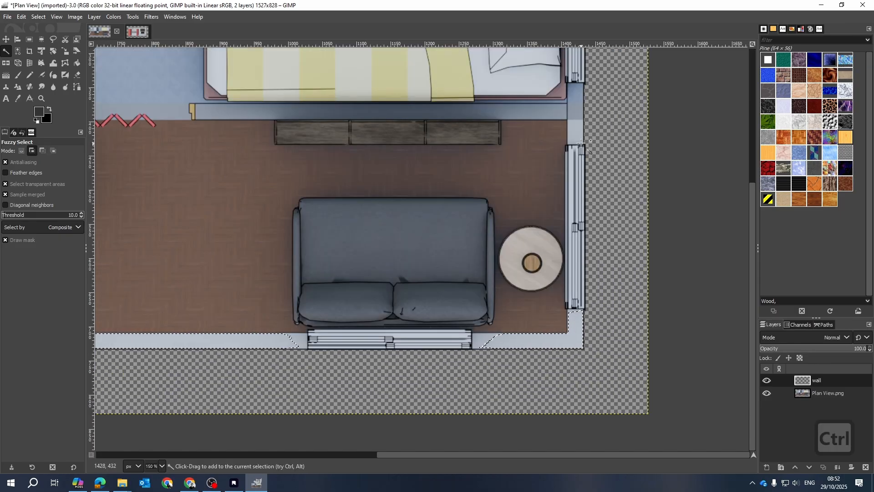
left_click(559, 108)
left_click_drag(578, 94, 600, 142)
left_click_drag(500, 115, 504, 118)
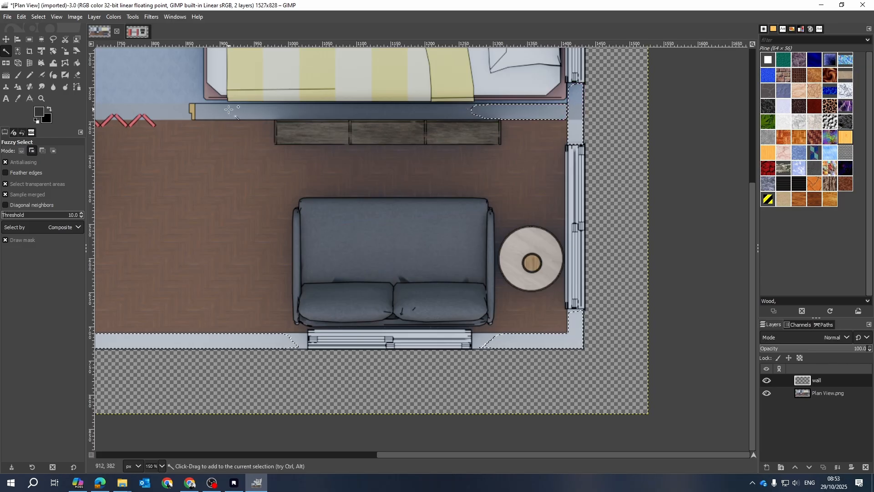
left_click_drag(228, 109, 299, 113)
left_click_drag(510, 347, 537, 342)
scroll(659, 303, "down", 1, "ctrl")
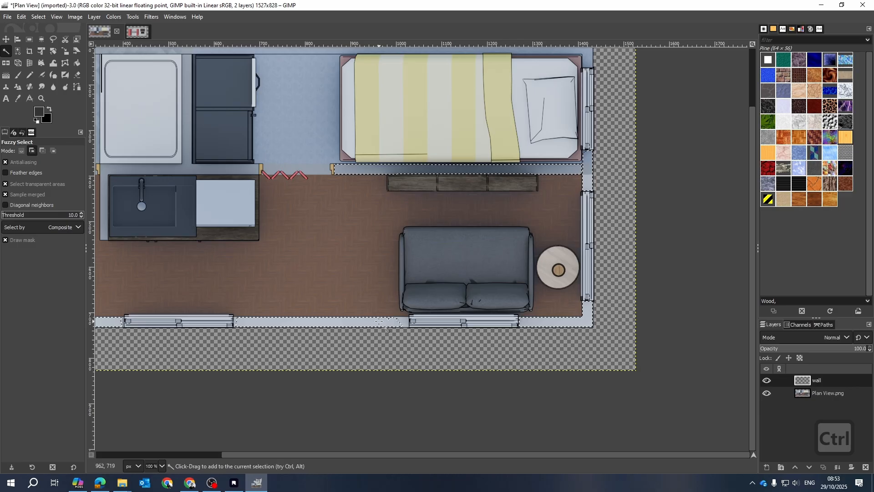
left_click_drag(373, 322, 389, 322)
Step: Add the left outer wall beside the washbasin and the upper outer wall above the bed to the selection
scroll(569, 350, "down", 3, "ctrl")
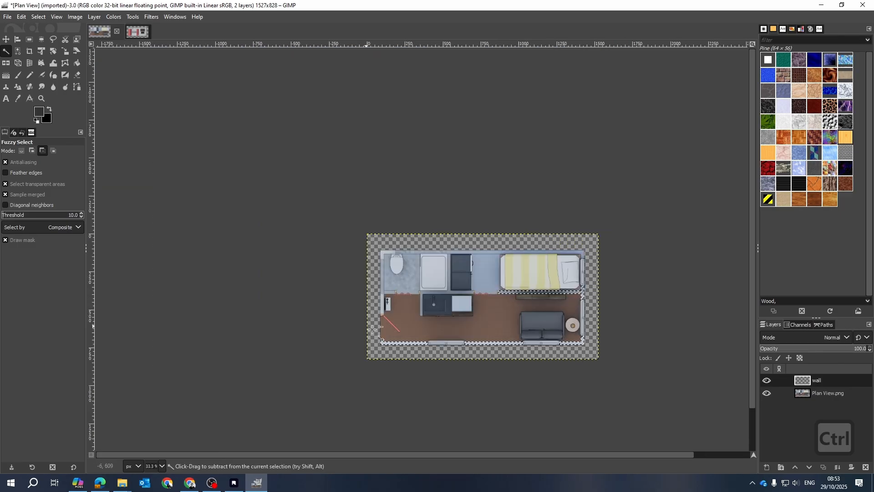
scroll(400, 341, "up", 3, "ctrl")
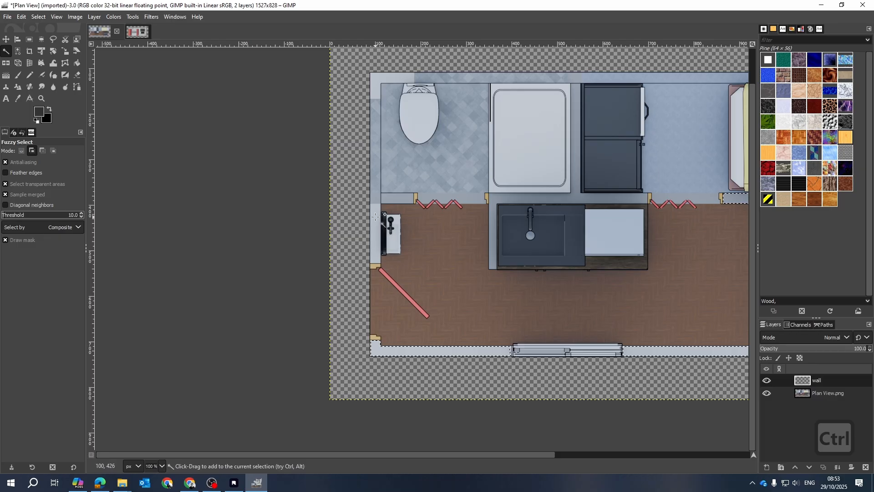
left_click_drag(375, 217, 379, 235)
scroll(378, 235, "down", 2, "ctrl")
scroll(692, 145, "up", 3, "ctrl")
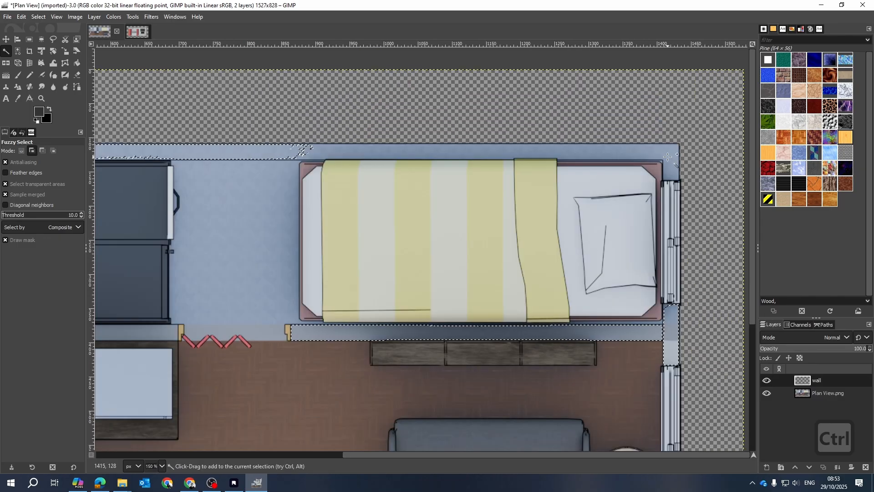
left_click_drag(667, 156, 667, 157)
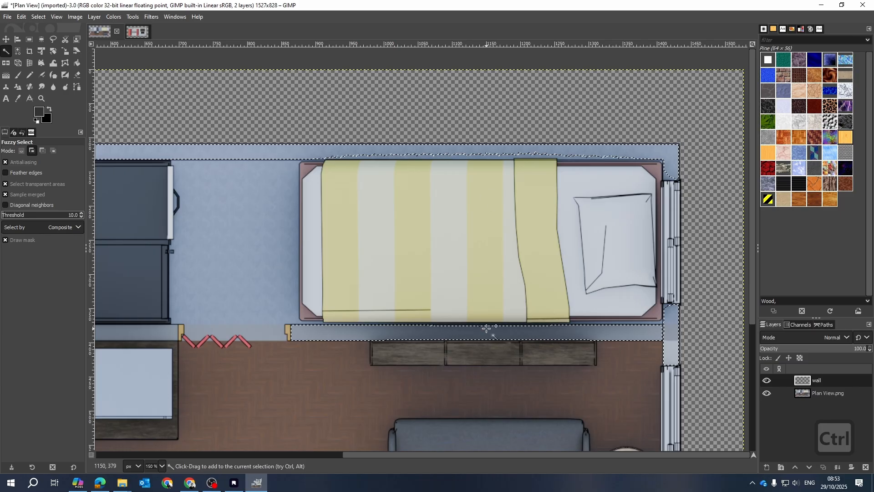
Step: Add the interior walls around the shower, the tall dark cabinet and the kitchen counter to the wall selection
scroll(486, 327, "down", 2, "ctrl")
scroll(332, 336, "up", 3, "ctrl")
left_click_drag(284, 305, 336, 310)
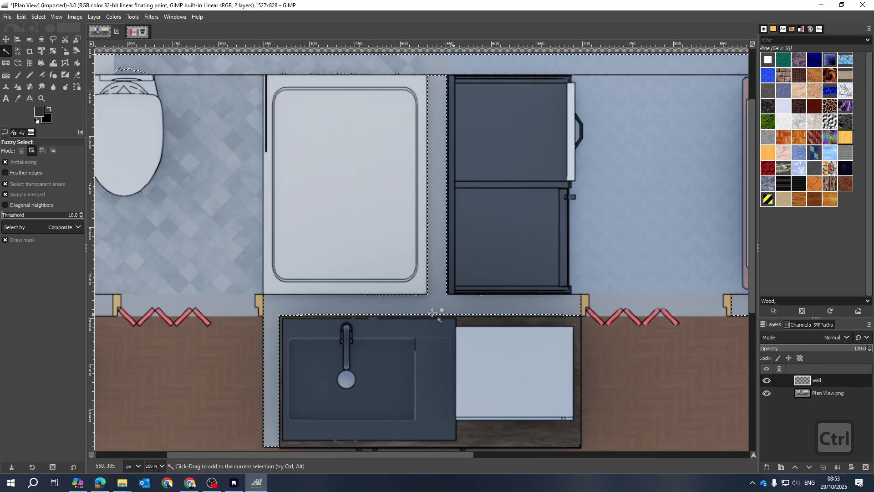
scroll(432, 312, "down", 2, "ctrl")
scroll(606, 188, "up", 3, "ctrl")
left_click_drag(596, 240, 602, 212)
scroll(570, 245, "down", 3, "ctrl")
scroll(569, 245, "up", 3, "ctrl")
scroll(601, 212, "down", 3, "ctrl")
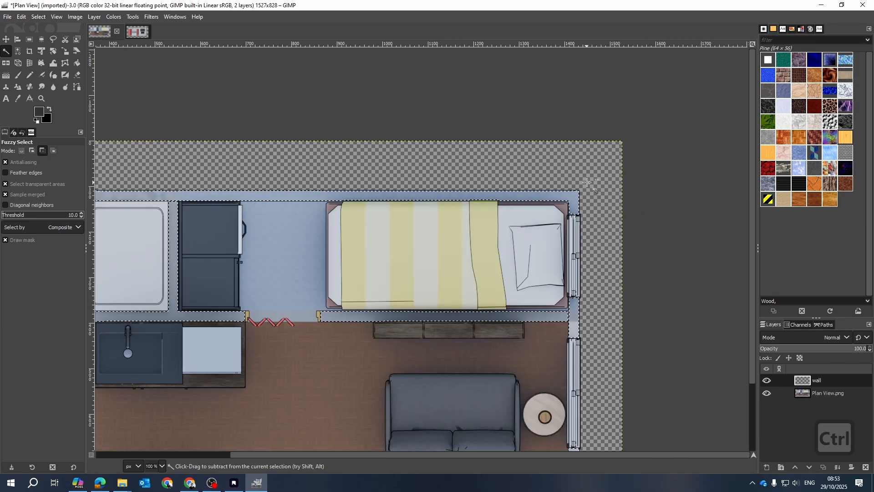
scroll(449, 289, "down", 1, "ctrl")
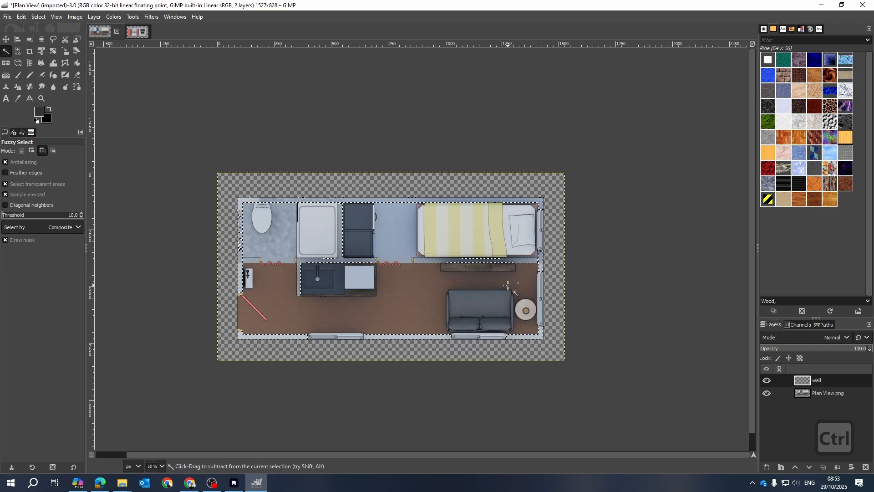
Step: Remove the holes from the wall selection, checking the speckled area of the bathroom's left outer wall
scroll(201, 287, "up", 2, "ctrl")
scroll(336, 132, "up", 3, "ctrl")
scroll(334, 131, "up", 1, "ctrl")
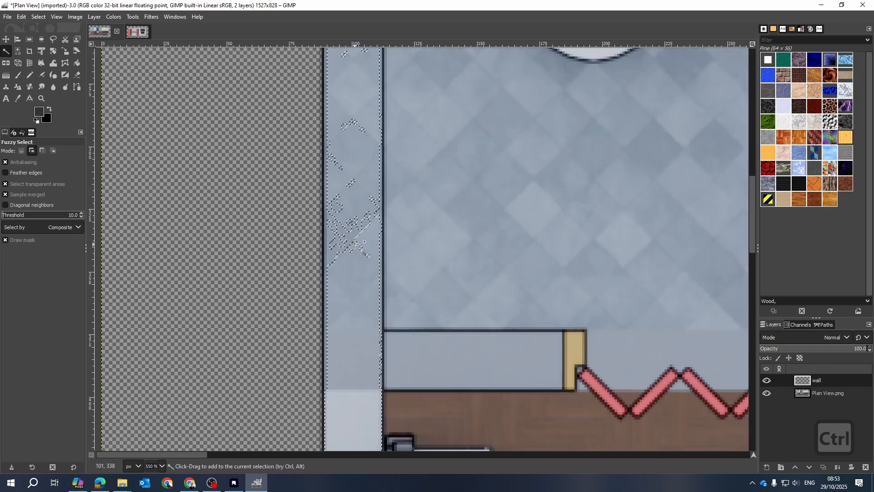
right_click(355, 231)
mouse_move(384, 269)
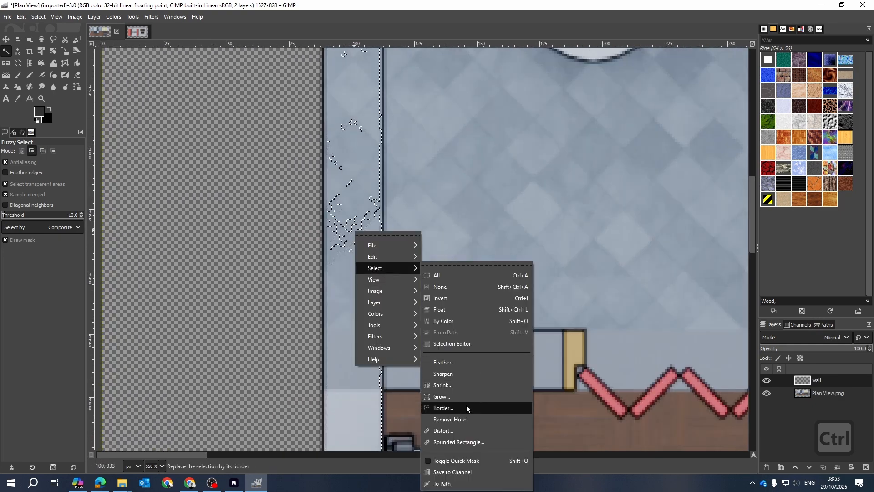
left_click(448, 420)
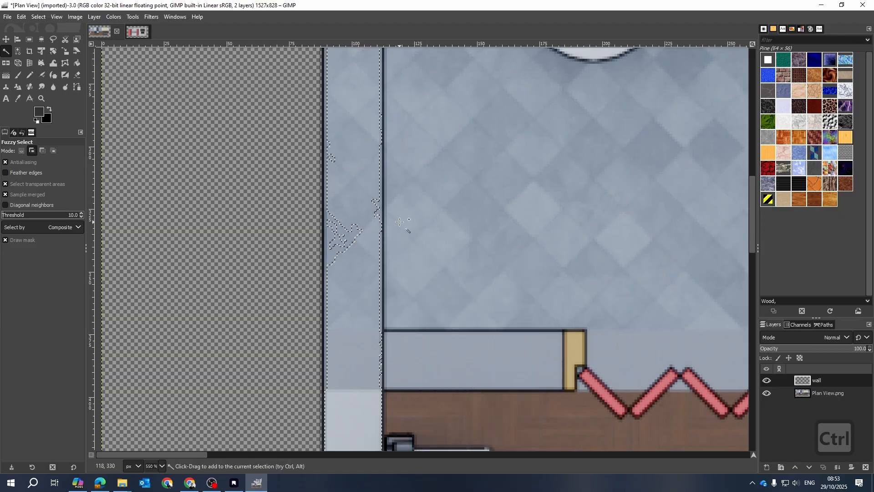
Step: Add a rectangle about 23 × 100 px to the selection over the bathroom's left outer wall, starting at its upper inner corner
scroll(341, 235, "down", 3, "ctrl")
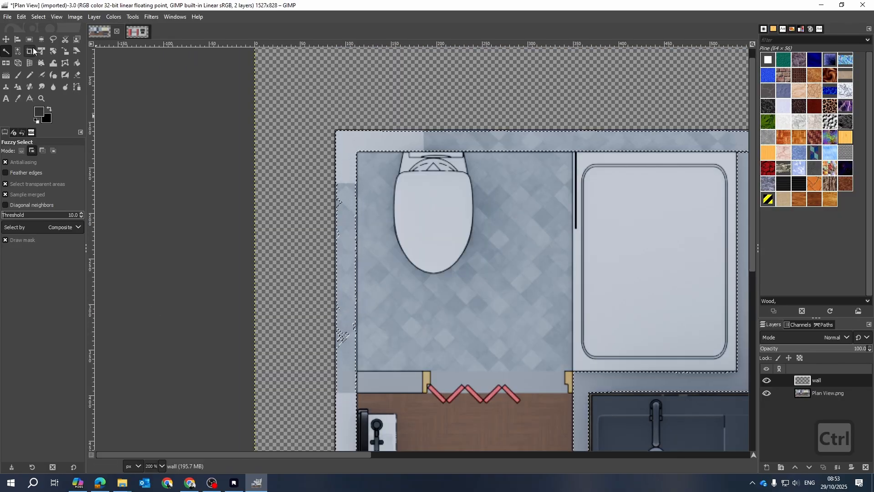
key("r")
scroll(360, 189, "up", 4, "ctrl")
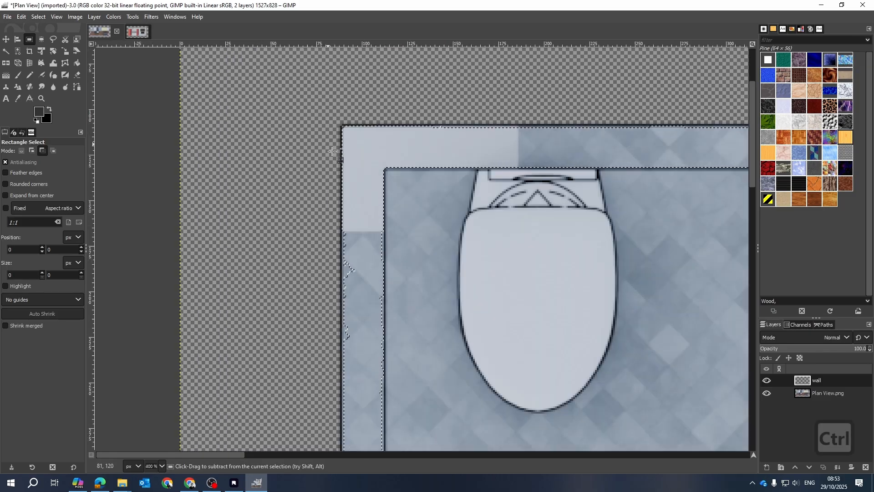
left_click_drag(353, 188, 437, 366)
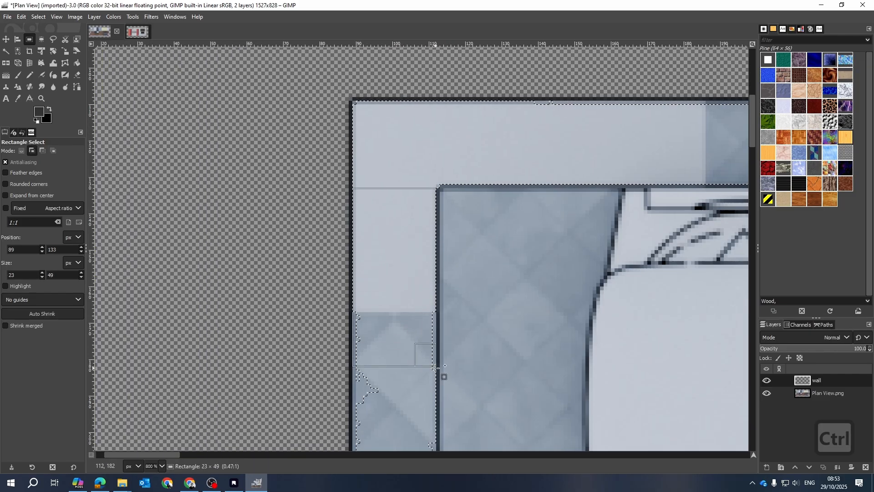
scroll(439, 190, "down", 5)
scroll(429, 182, "up", 5)
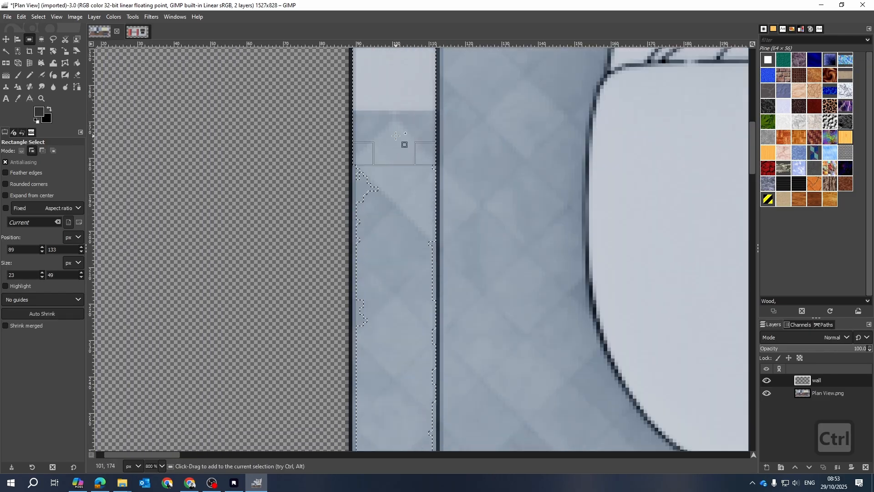
left_click_drag(404, 143, 428, 348)
Step: Extend the added rectangle down the left outer wall to about 23 × 301 px and commit it to the selection
scroll(400, 191, "down", 5)
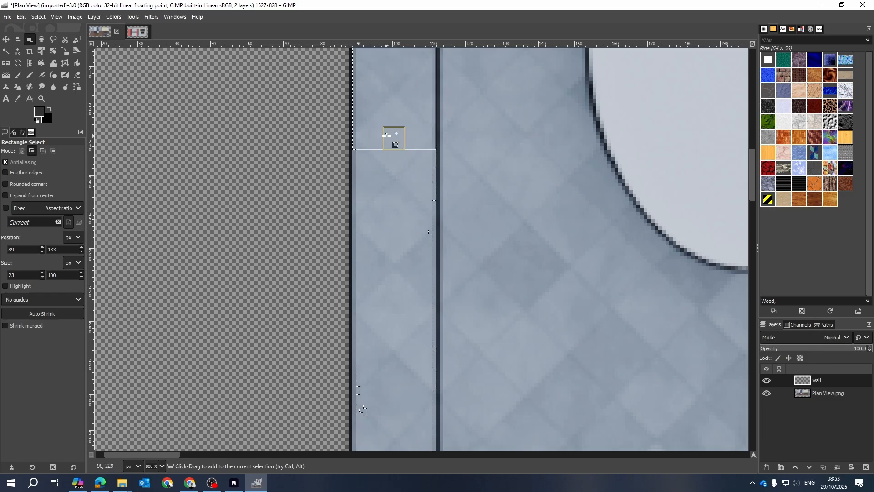
left_click_drag(399, 148, 410, 422)
scroll(462, 302, "down", 5)
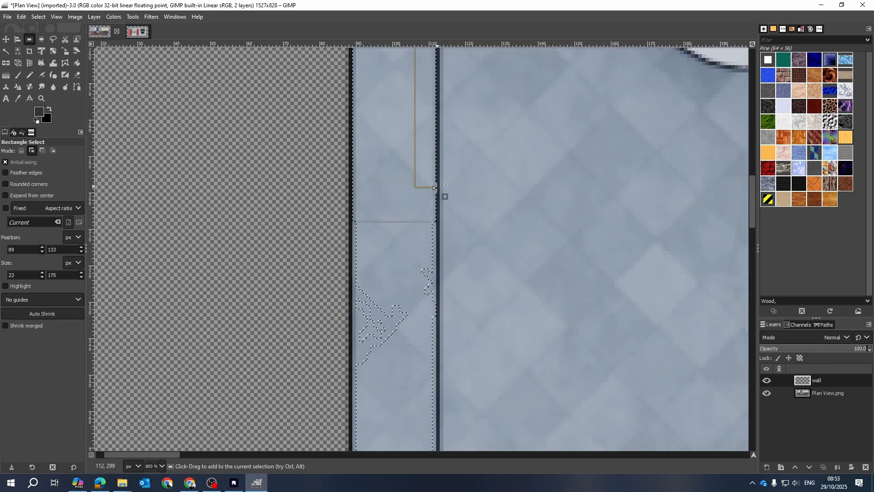
left_click_drag(407, 215, 416, 394)
scroll(460, 218, "down", 7)
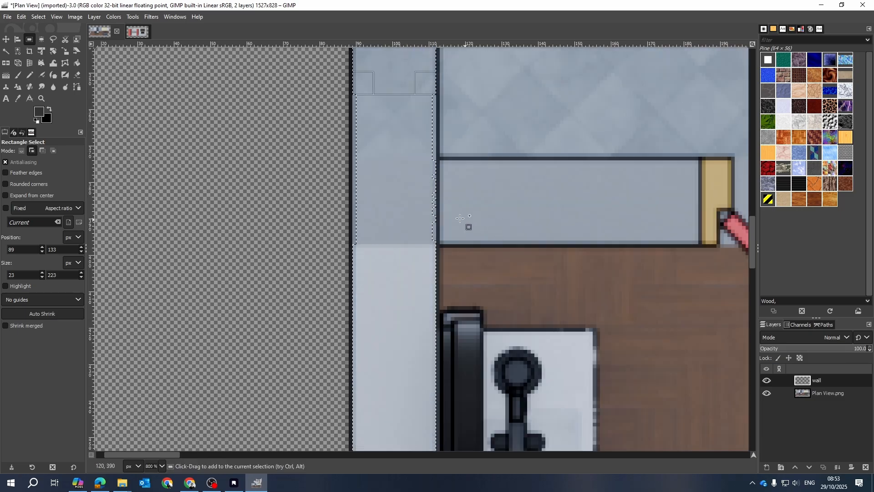
left_click_drag(396, 86, 414, 367)
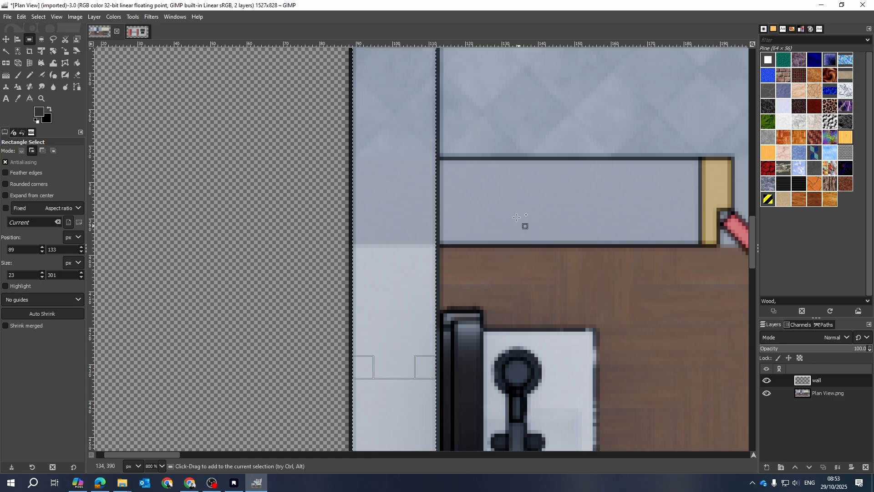
scroll(505, 193, "down", 4, "ctrl")
key("Return")
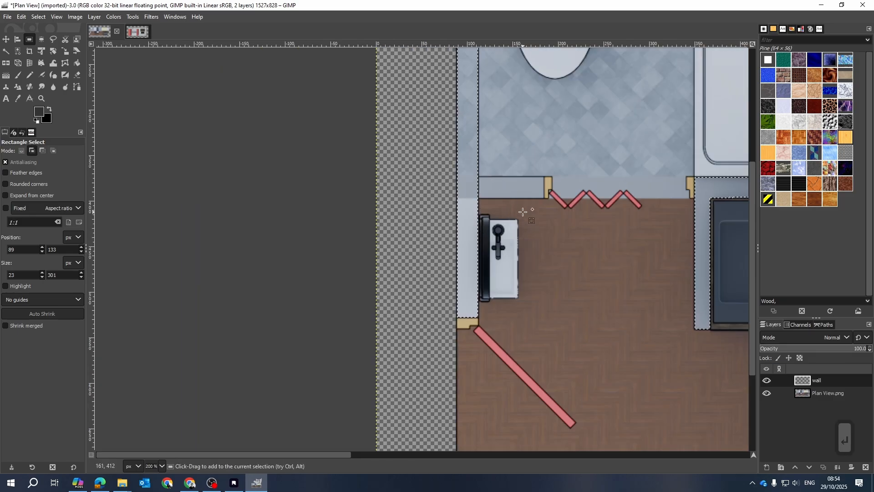
Step: Add a rectangle about 21 × 18 px joining the partition beside the shower to the upper outer wall selection
scroll(523, 212, "up", 5)
scroll(389, 199, "down", 4, "ctrl")
scroll(504, 255, "up", 10, "ctrl")
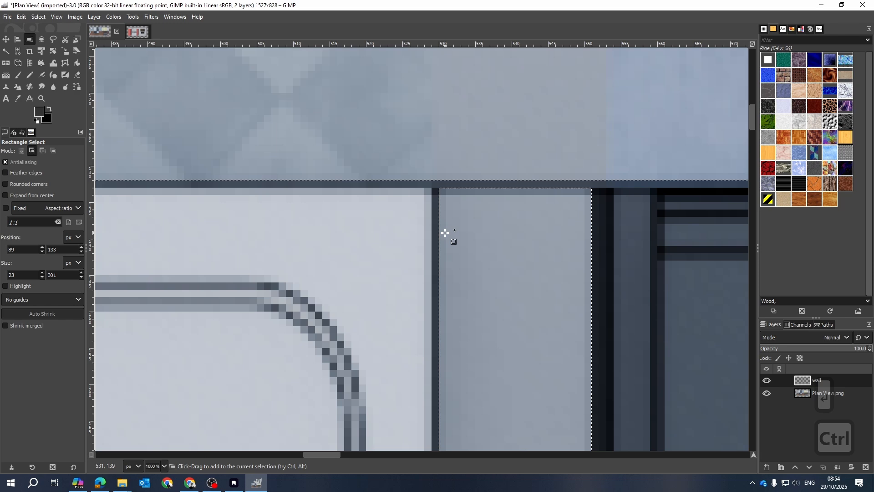
left_click_drag(445, 232, 596, 109)
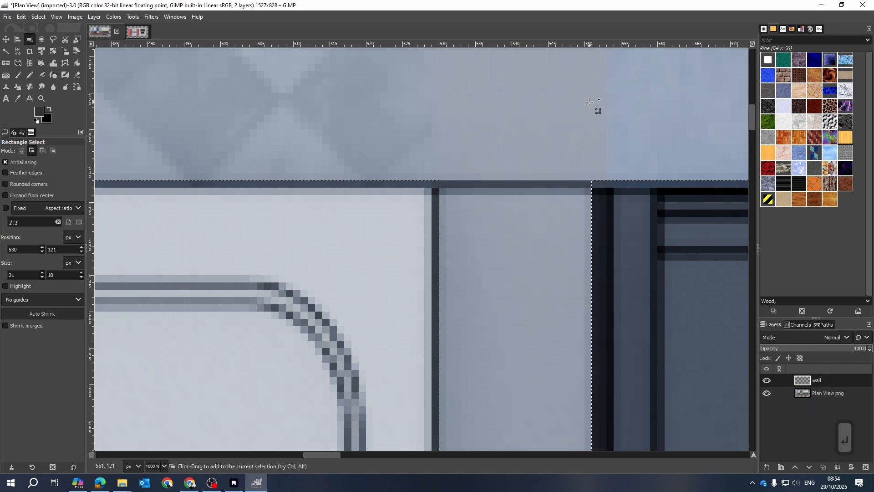
scroll(558, 210, "down", 4, "ctrl")
scroll(460, 195, "down", 3, "ctrl")
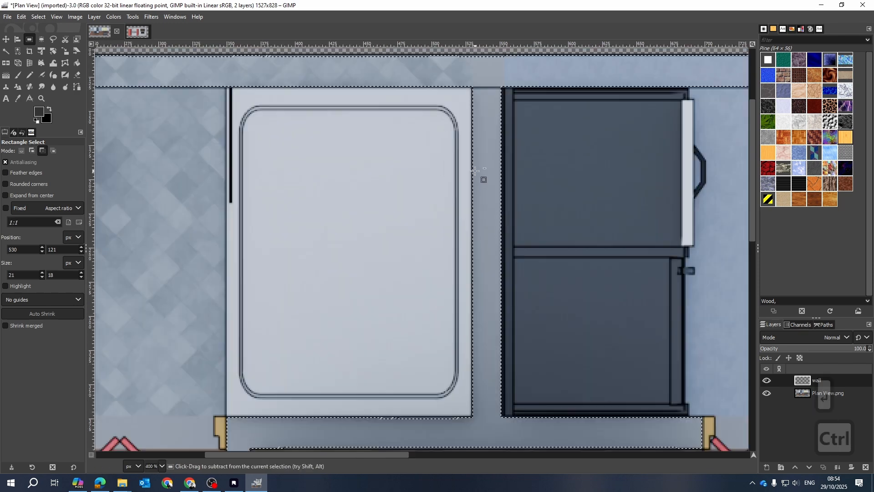
Step: Add a rectangle about 328 × 16 px to the selection along the wall between the shower and the kitchen counter
scroll(598, 211, "up", 2, "ctrl")
scroll(598, 211, "up", 2, "ctrl")
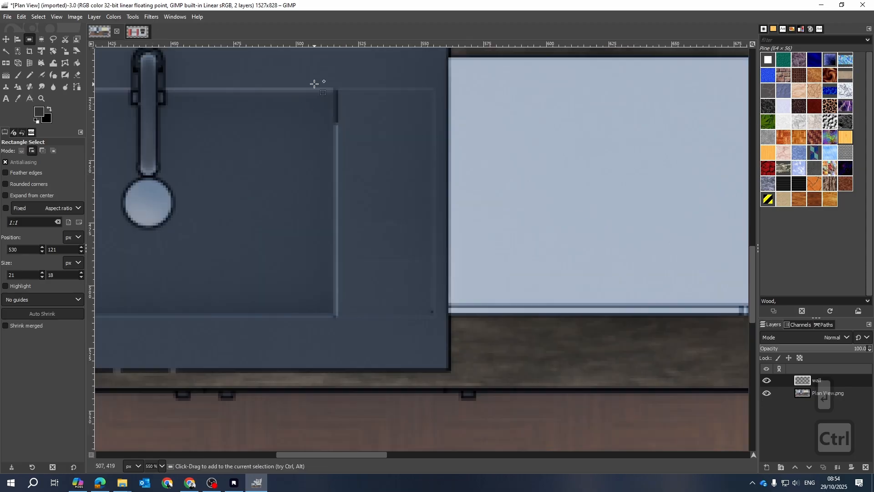
scroll(473, 162, "up", 1)
scroll(576, 192, "down", 1, "ctrl")
scroll(397, 155, "down", 1, "ctrl")
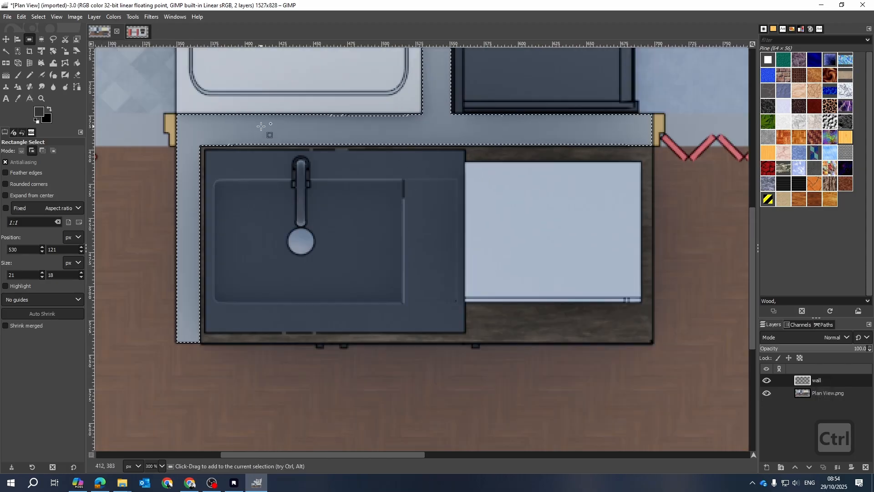
left_click_drag(204, 121, 652, 143)
Step: Stretch the added rectangle to the kitchen wall's full thickness, about 328 × 23 px, and commit it to the selection
scroll(651, 133, "up", 5, "ctrl")
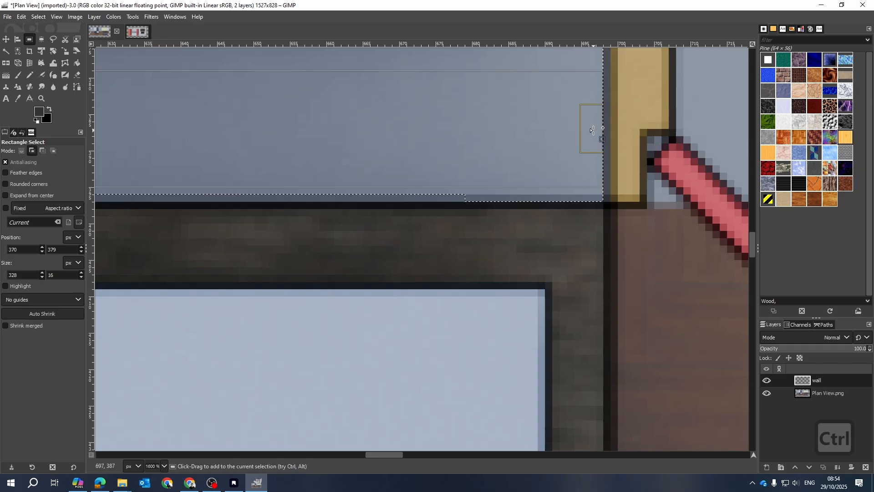
left_click_drag(597, 131, 600, 129)
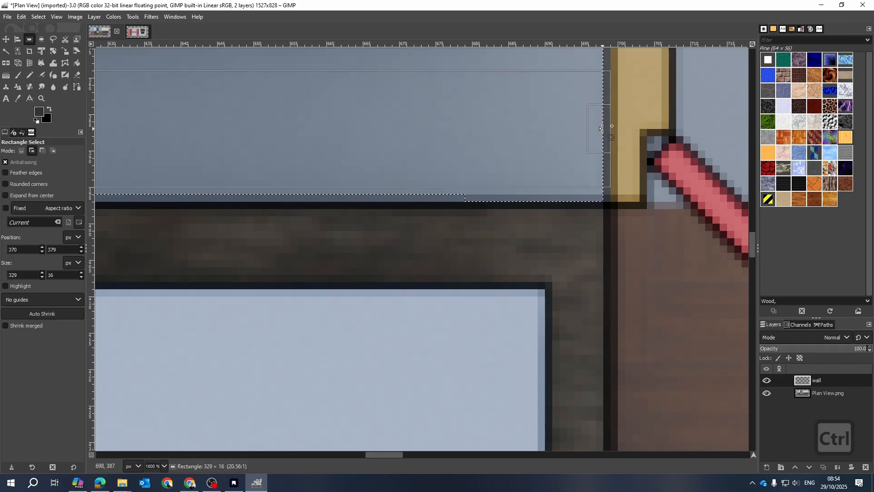
left_click_drag(496, 182, 498, 197)
scroll(555, 173, "down", 5, "ctrl")
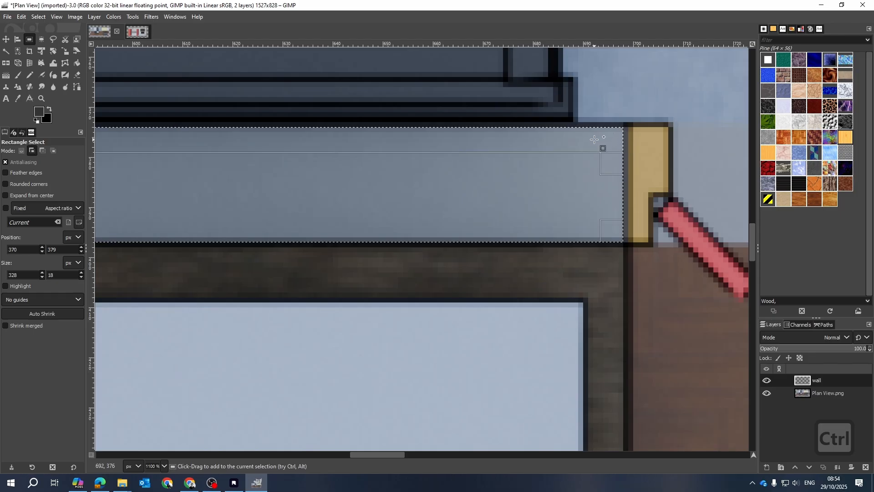
scroll(173, 148, "up", 2, "ctrl")
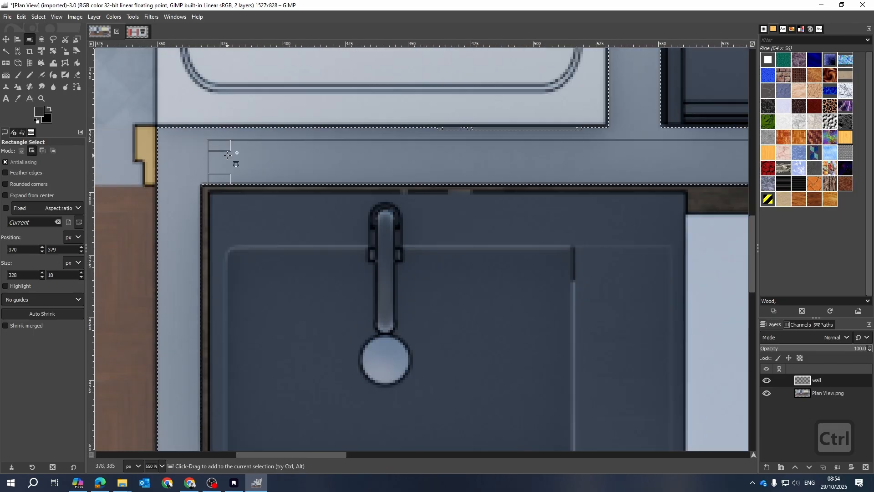
left_click_drag(298, 146, 293, 134)
left_click(409, 168)
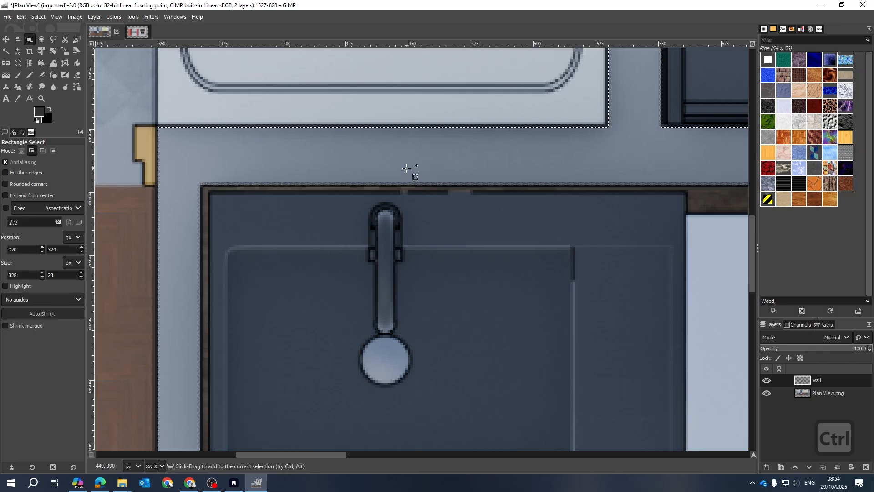
Step: Add a rectangle about 23 × 23 px over the ragged end of the lower outer wall beside the kitchen-side window
scroll(304, 148, "down", 2, "ctrl")
scroll(304, 147, "down", 3, "ctrl")
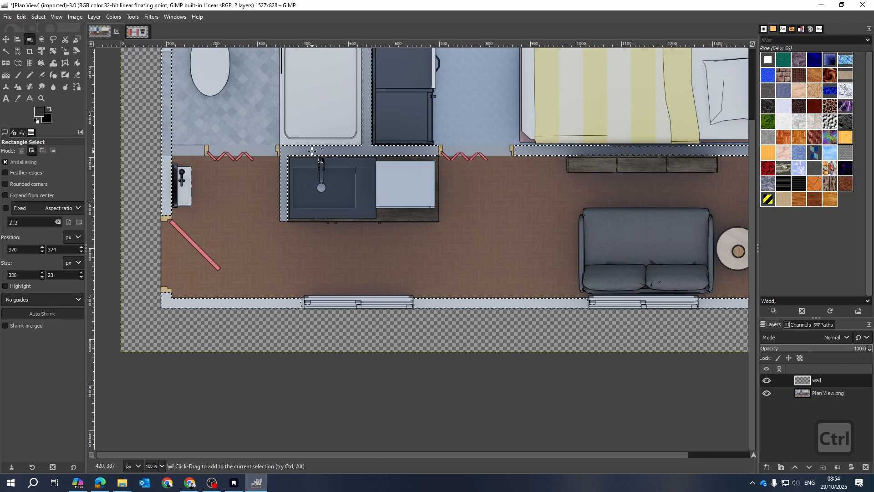
scroll(207, 315, "up", 2, "ctrl")
scroll(332, 316, "up", 2, "ctrl")
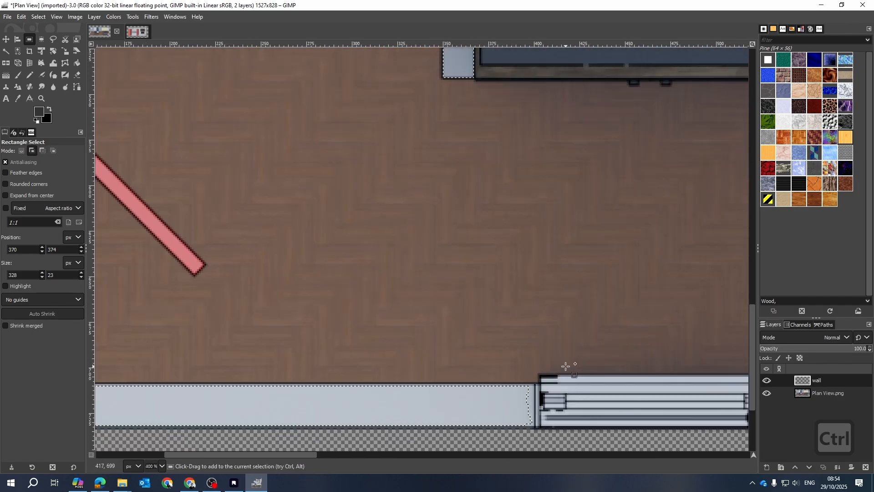
scroll(563, 293, "up", 3, "ctrl")
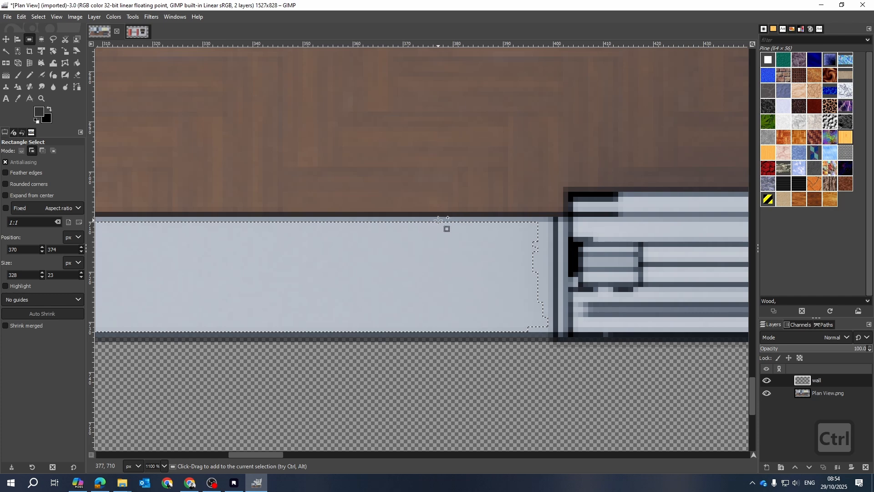
left_click_drag(438, 220, 553, 331)
Step: Extend the added rectangle along the lower outer wall toward the entrance corner to about 294 × 23 px and commit it
scroll(552, 331, "down", 4, "ctrl")
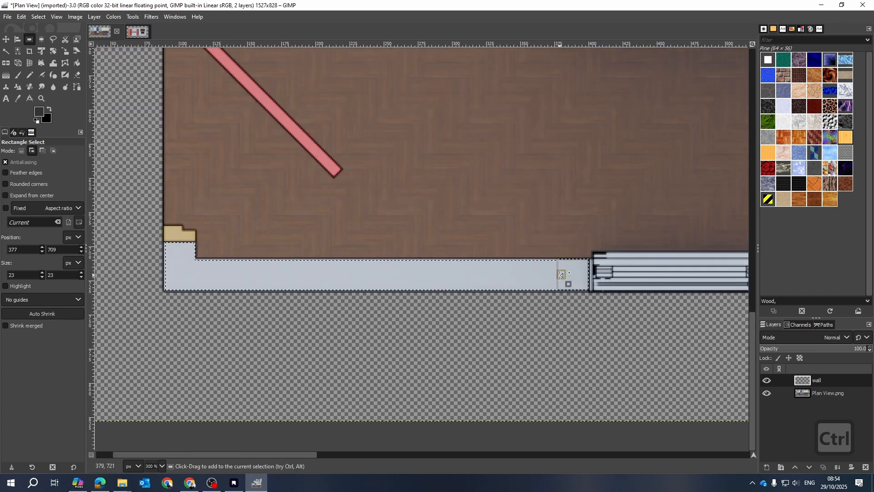
left_click_drag(561, 274, 191, 275)
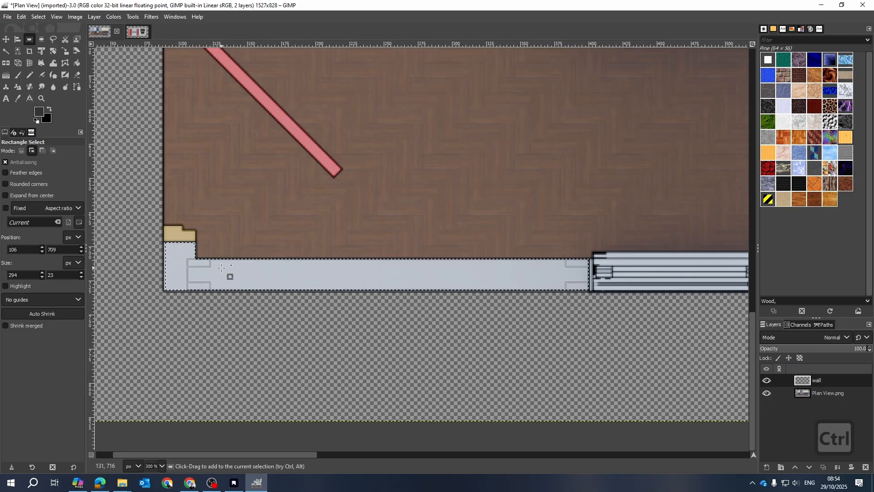
key("Return")
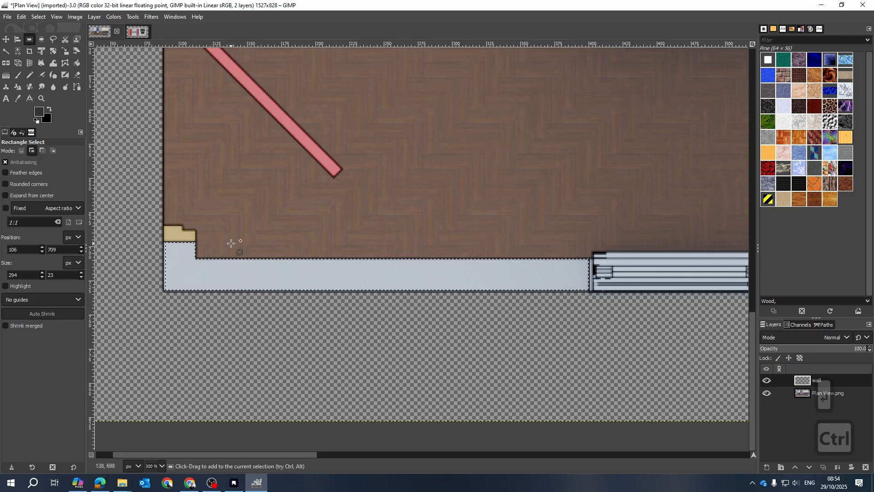
Step: Add a rectangle about 20 × 35 px to the selection over the wall corner below the entrance door frame
scroll(191, 264, "down", 3, "ctrl")
scroll(176, 259, "up", 6, "ctrl")
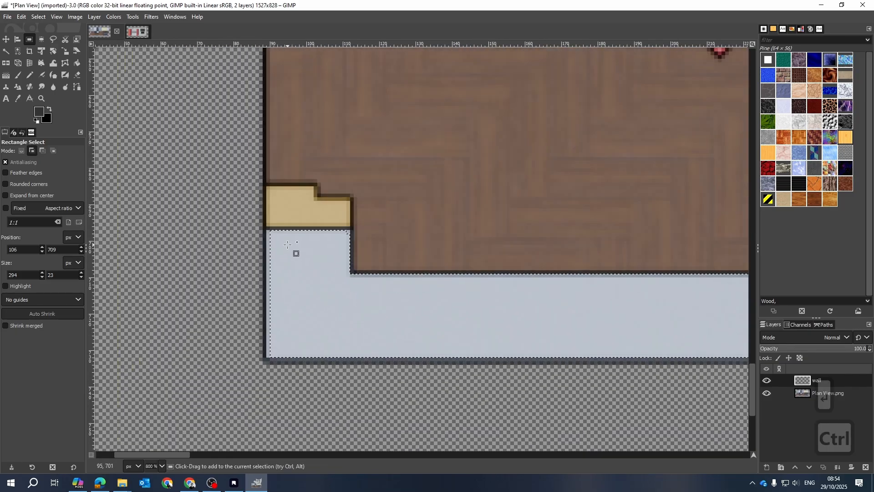
left_click_drag(271, 229, 338, 357)
left_click(302, 295)
Step: Add a 2 × 2 px rectangle at the inner upper corner of the wall stub below the entrance door frame and commit it
scroll(345, 226, "up", 4, "ctrl")
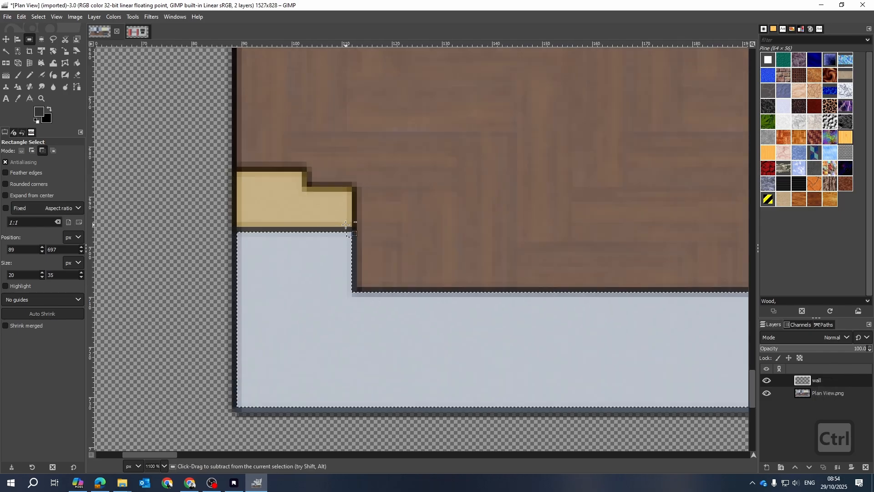
left_click_drag(336, 250, 357, 254)
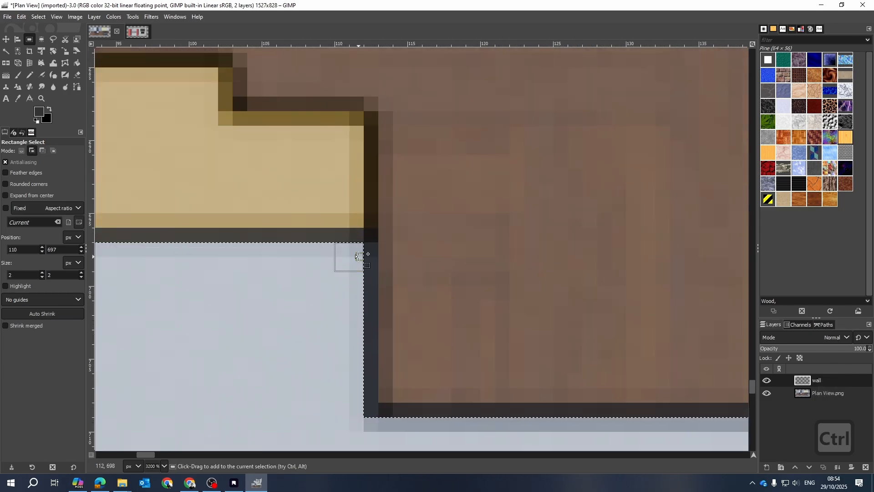
scroll(257, 278, "down", 4, "ctrl")
key("Return")
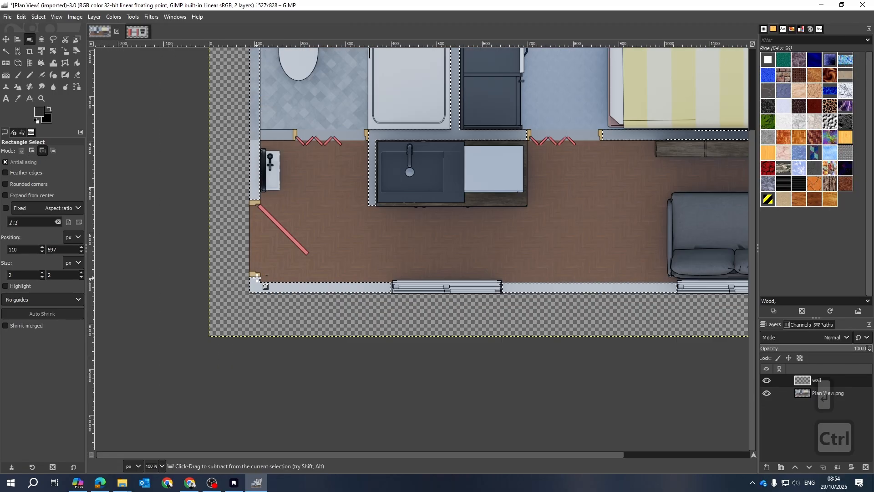
Step: Add a rectangle about 6 × 24 px to the selection at the lower outer wall's end beside the window behind the sofa
scroll(257, 278, "down", 6, "ctrl")
scroll(503, 284, "up", 7, "ctrl")
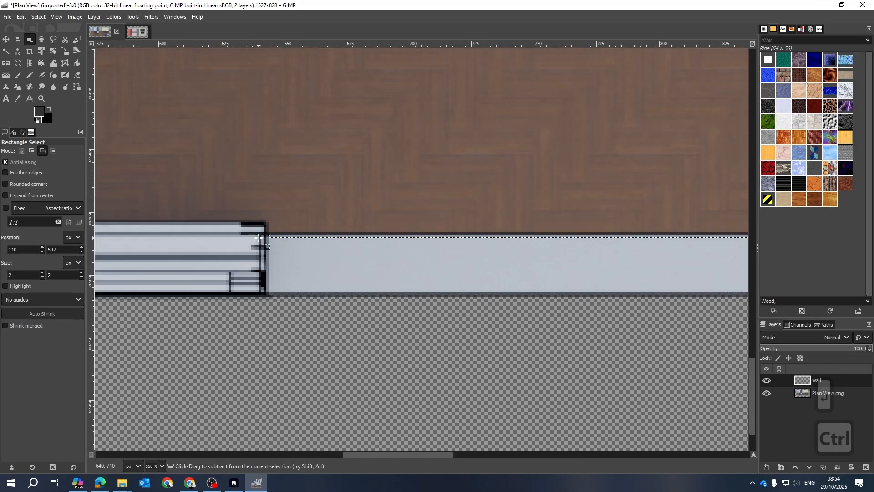
scroll(232, 236, "down", 4)
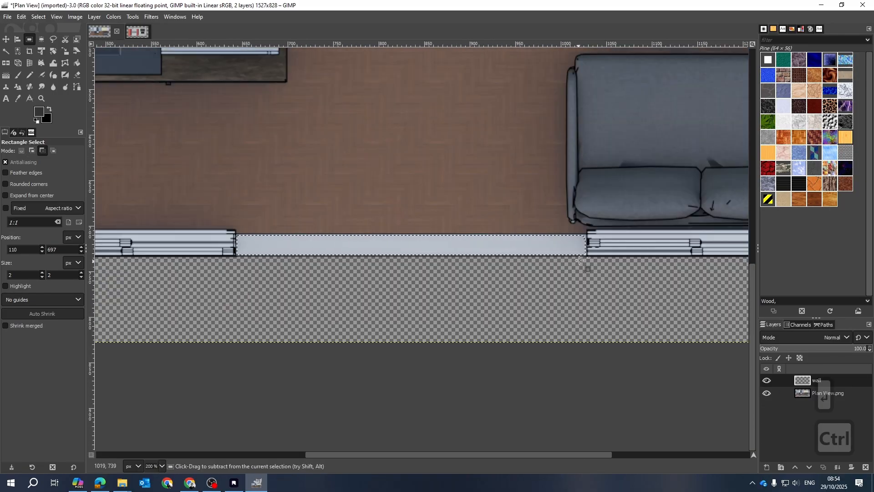
scroll(604, 141, "up", 5)
left_click_drag(605, 142, 560, 314)
scroll(611, 273, "down", 4)
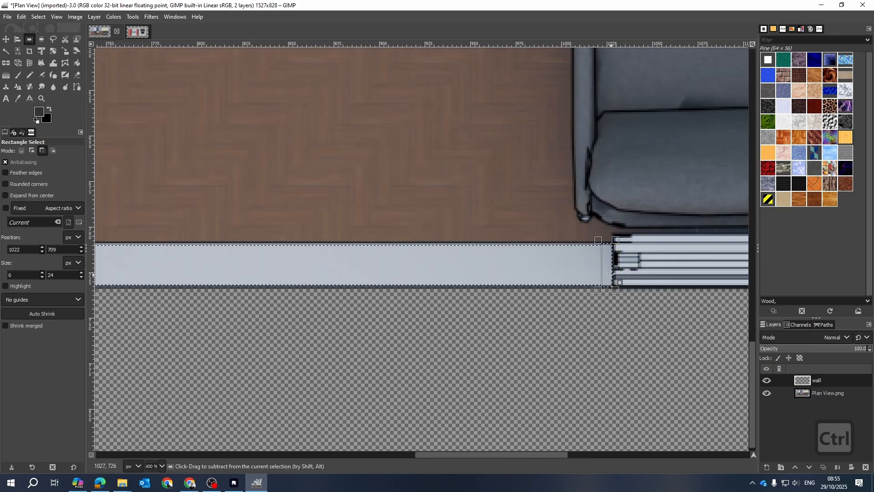
Step: Extend the added rectangle along the lower outer wall back to the kitchen-side window, to about 385 × 24 px
left_click_drag(602, 266, 310, 273)
scroll(466, 279, "down", 3)
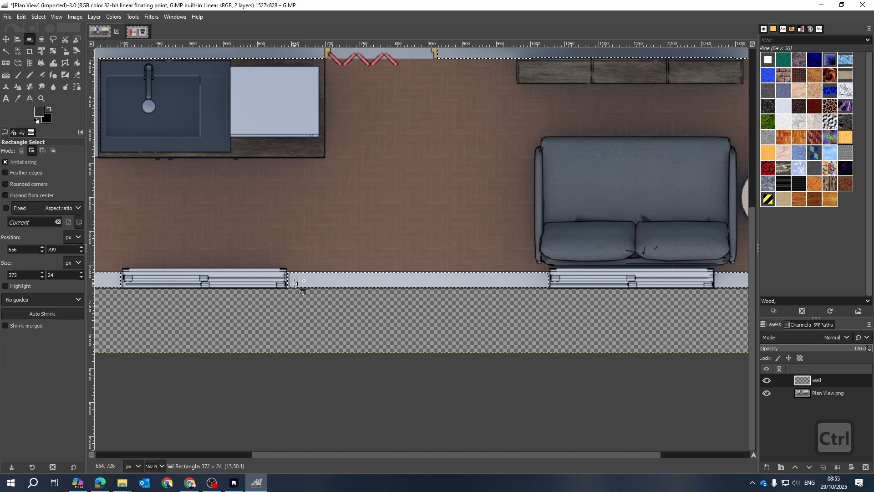
scroll(295, 283, "up", 6)
left_click_drag(444, 271, 383, 276)
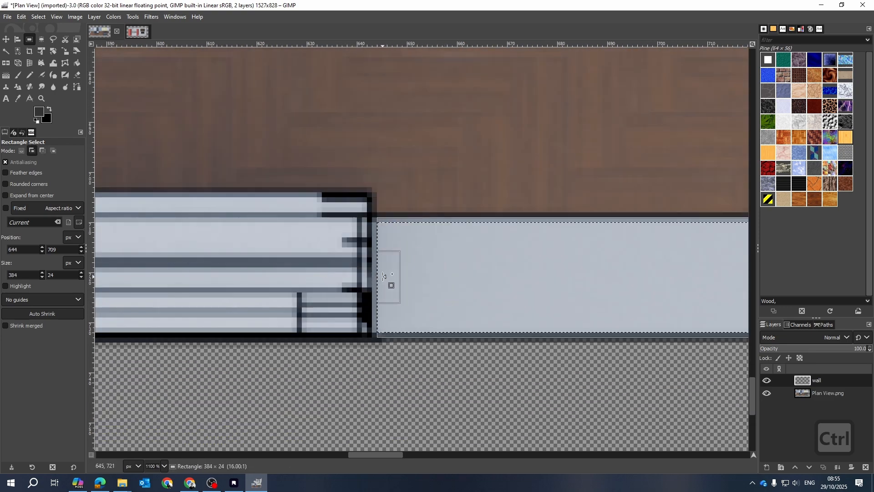
scroll(532, 304, "down", 6)
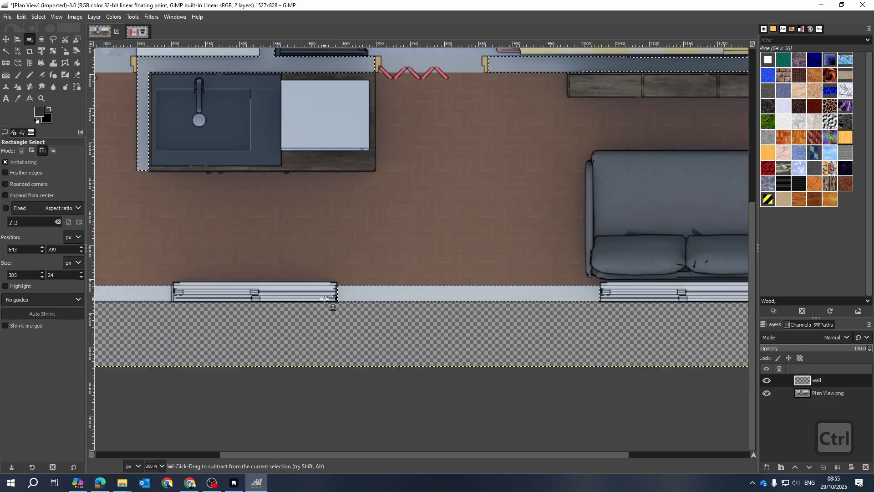
Step: Add a rectangle about 36 × 22 px to the selection where the lower outer wall resumes past the sofa window
scroll(742, 291, "up", 2)
scroll(390, 287, "down", 3)
scroll(441, 270, "up", 8)
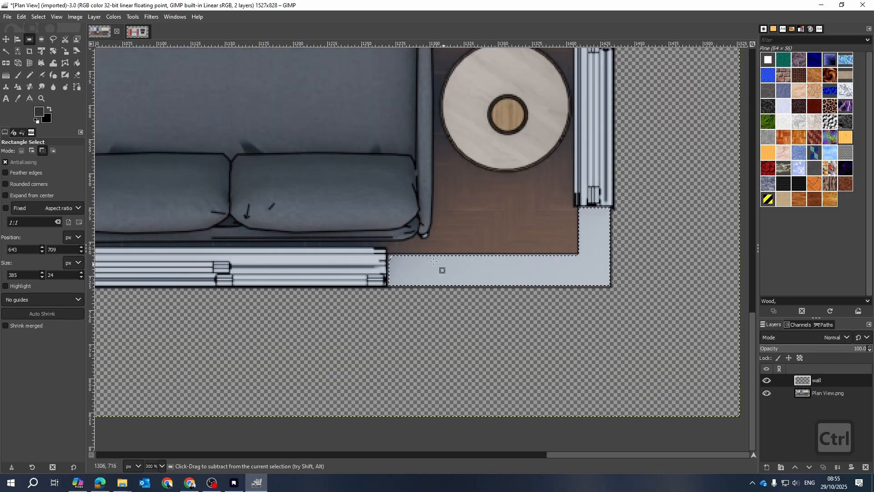
left_click_drag(307, 251, 483, 357)
scroll(483, 357, "down", 4)
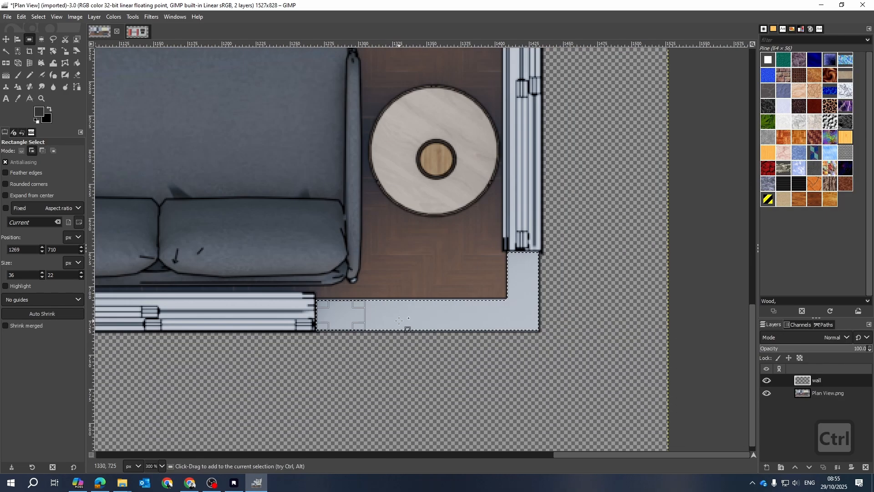
Step: Extend the added rectangle into the outer corner near the round table, to about 152 × 23 px, and commit it
left_click_drag(363, 314, 504, 324)
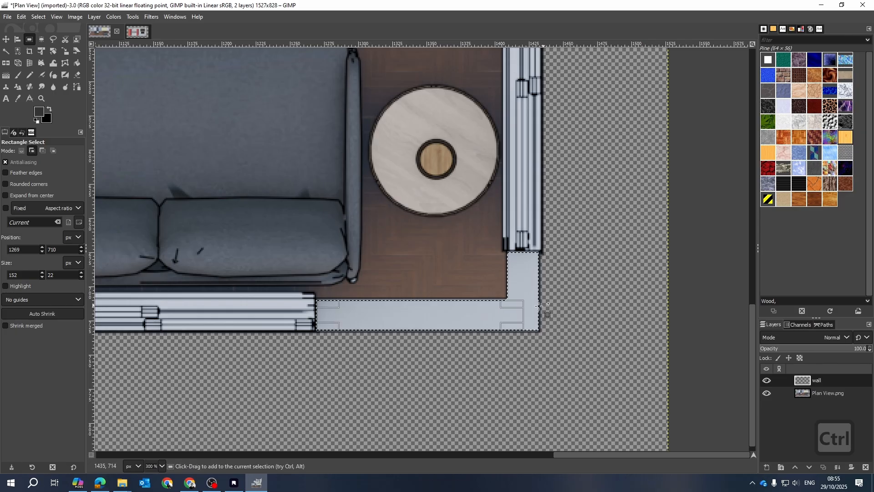
scroll(516, 321, "up", 5)
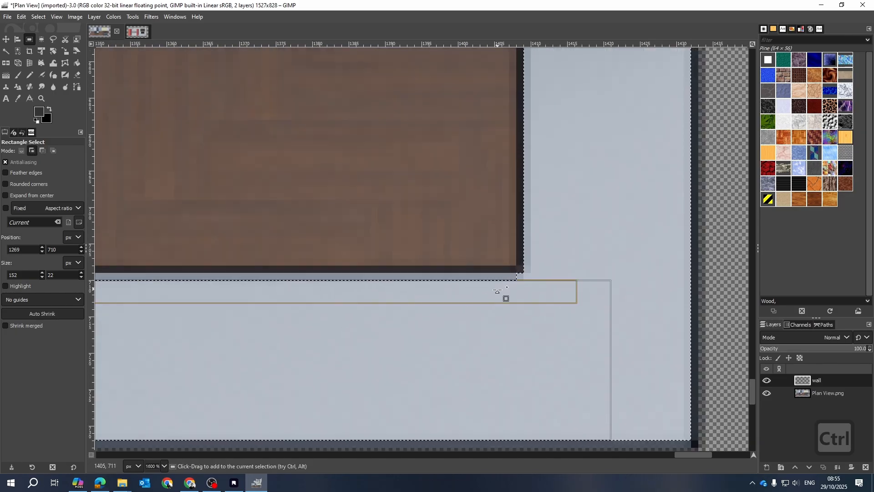
left_click_drag(503, 297, 504, 289)
scroll(507, 314, "down", 3)
key("Return")
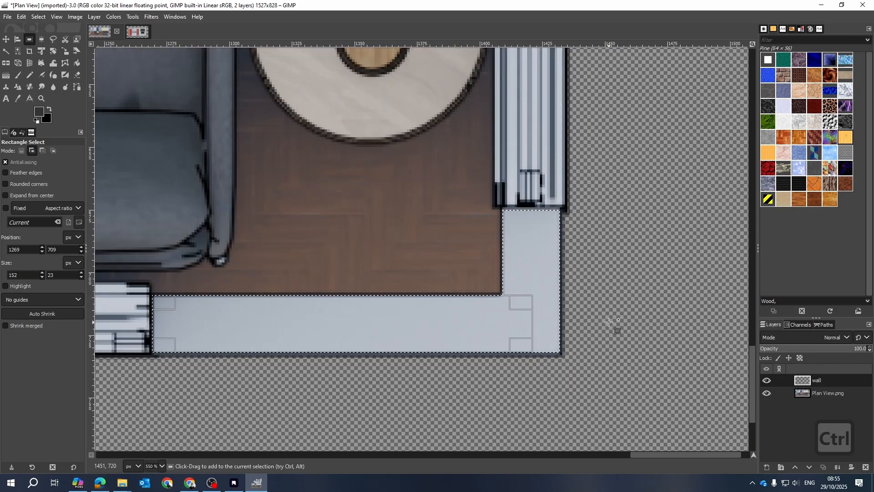
Step: Add a rectangle about 23 × 89 px over the right outer wall between its two windows and commit it to the selection
scroll(564, 298, "down", 3)
scroll(586, 108, "up", 5)
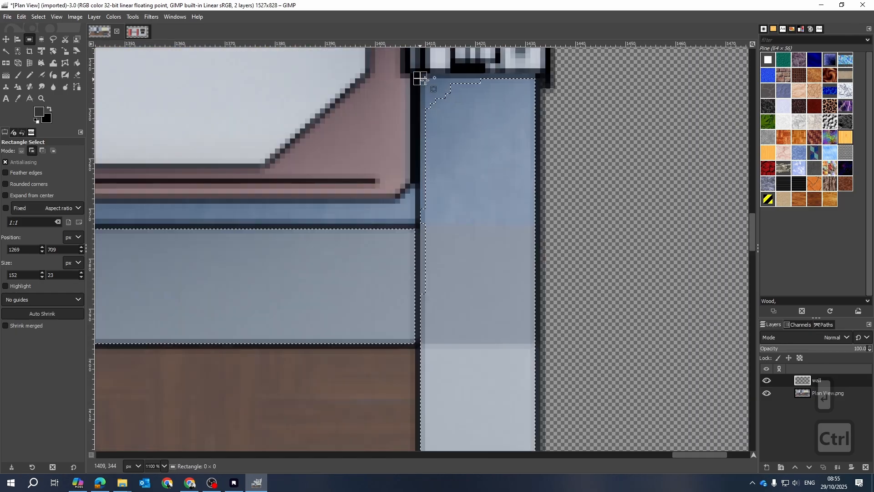
left_click_drag(421, 79, 535, 278)
scroll(450, 164, "down", 2)
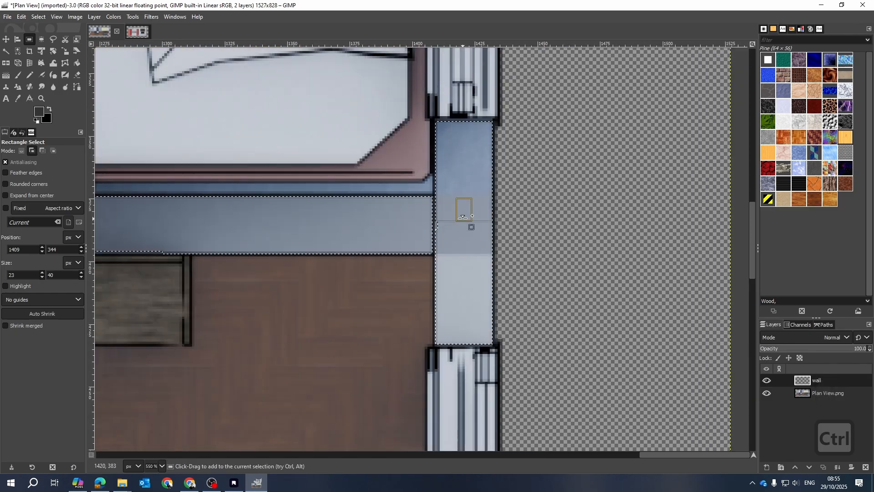
left_click_drag(469, 224, 465, 335)
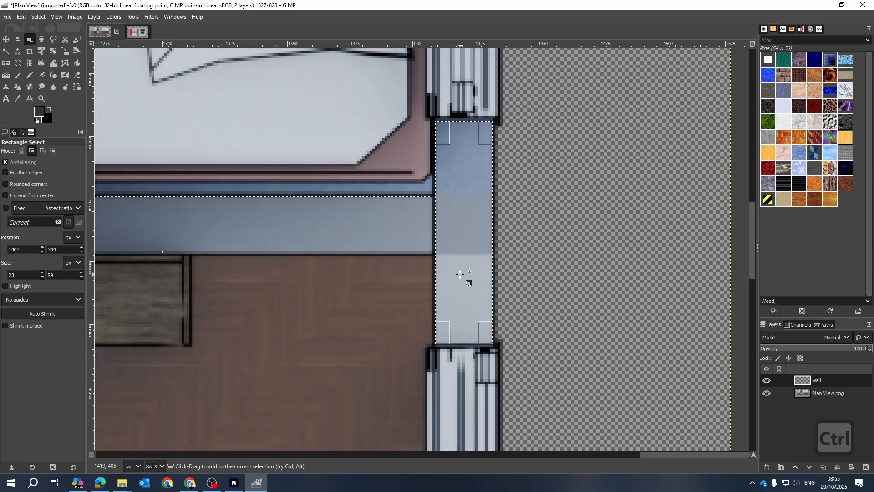
key("Return")
Step: Add a rectangle about 7 × 23 px joining the partition below the bed to the right outer wall selection
scroll(476, 169, "up", 2)
scroll(476, 169, "up", 2)
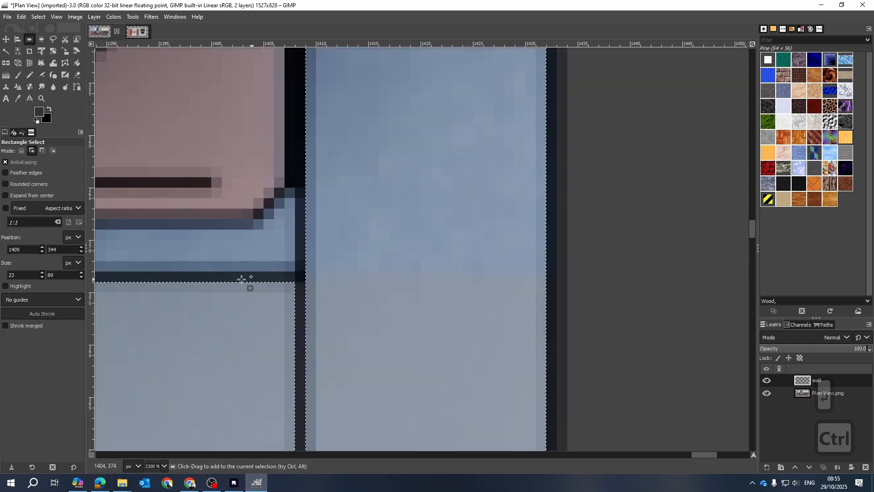
left_click_drag(279, 283, 347, 428)
scroll(447, 300, "down", 4)
left_click_drag(420, 324, 420, 348)
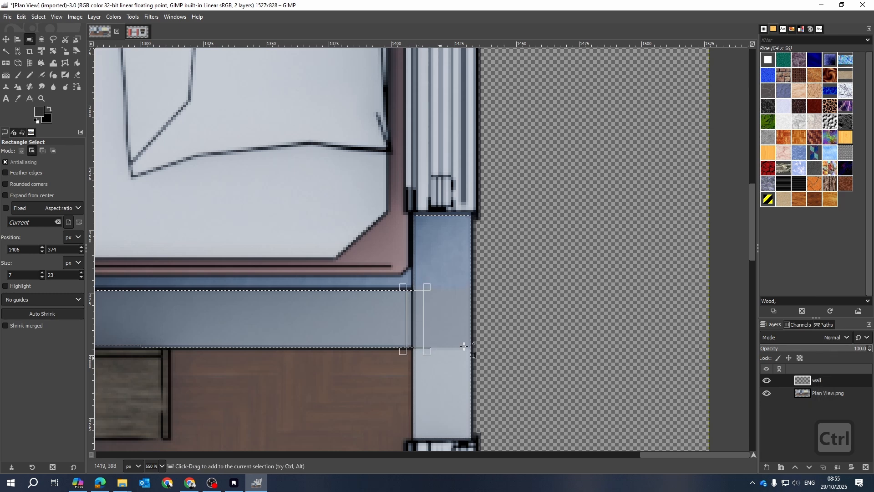
Step: Extend the added rectangle along the partition below the bed to about 502 × 23 px and commit it to the selection
scroll(421, 348, "down", 1)
left_click_drag(443, 323, 183, 324)
scroll(246, 323, "down", 3)
scroll(246, 324, "up", 2)
left_click_drag(557, 328, 211, 324)
key("Return")
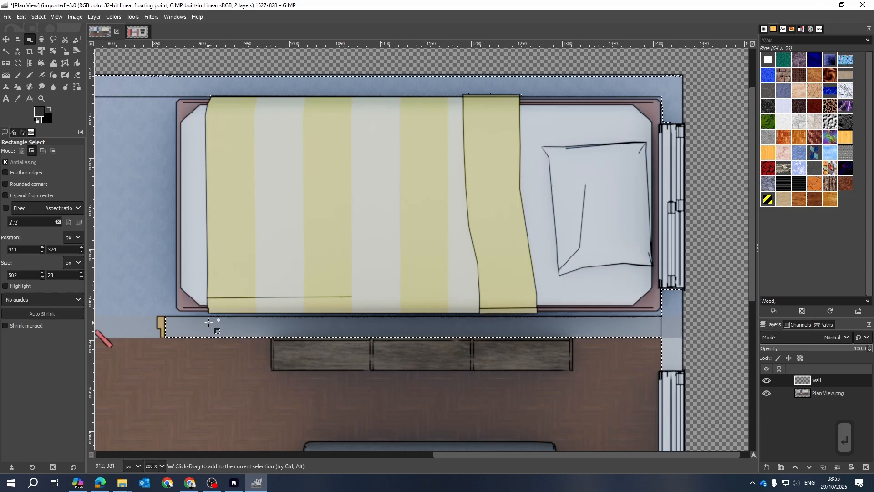
scroll(365, 226, "down", 3)
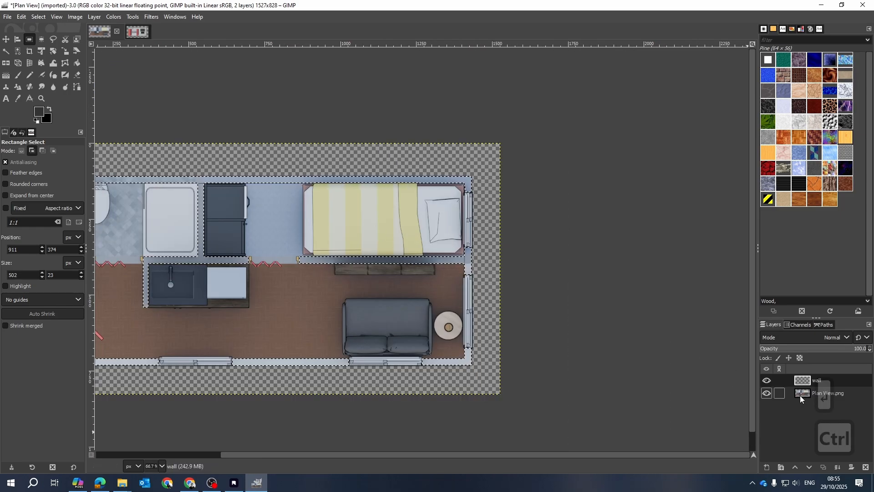
Step: Set the foreground colour to the light red e46b6b
scroll(563, 243, "down", 1)
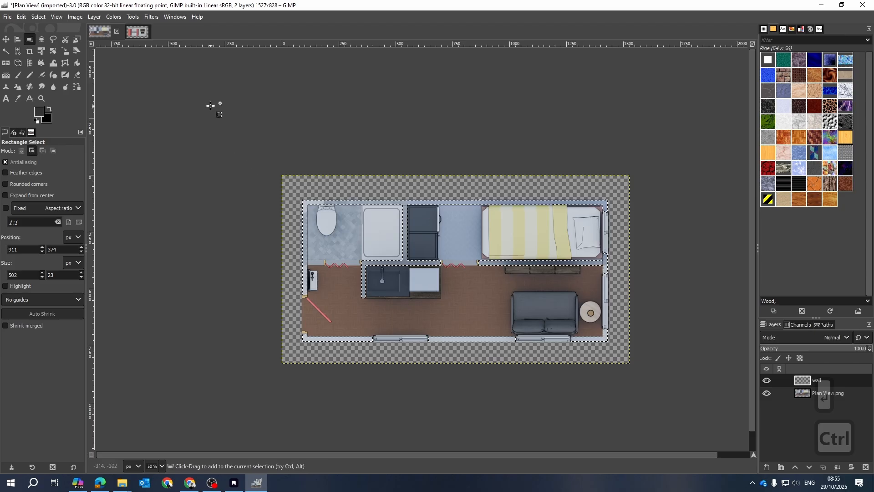
left_click(36, 108)
left_click_drag(35, 109, 46, 71)
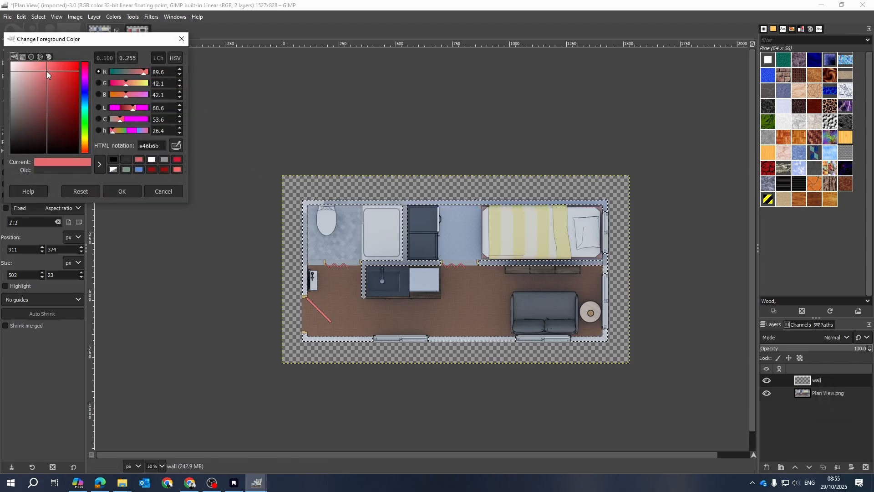
left_click(121, 192)
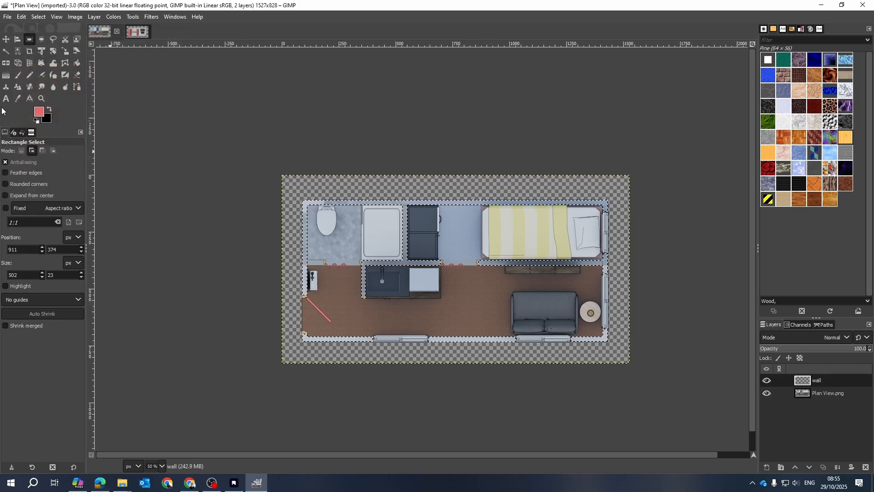
Step: Fill the whole wall selection of the plan on the wall layer with the foreground colour using Bucket Fill
left_click(76, 64)
left_click(312, 200)
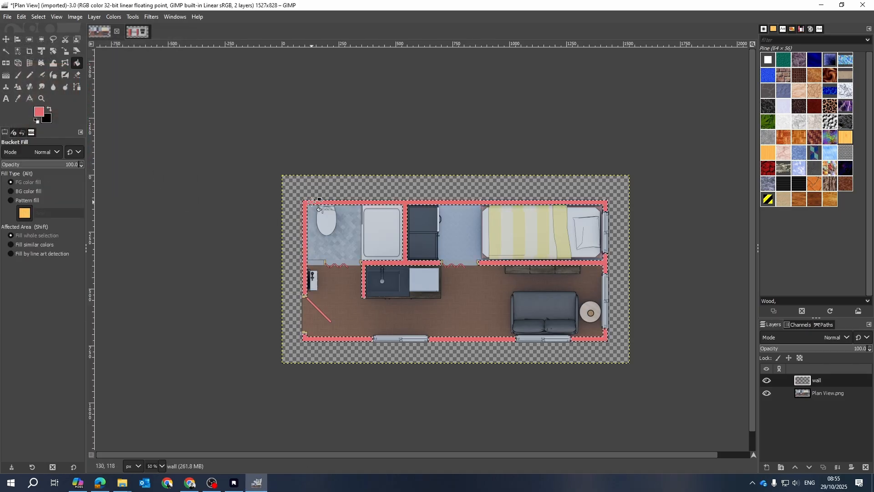
scroll(552, 339, "up", 3, "ctrl")
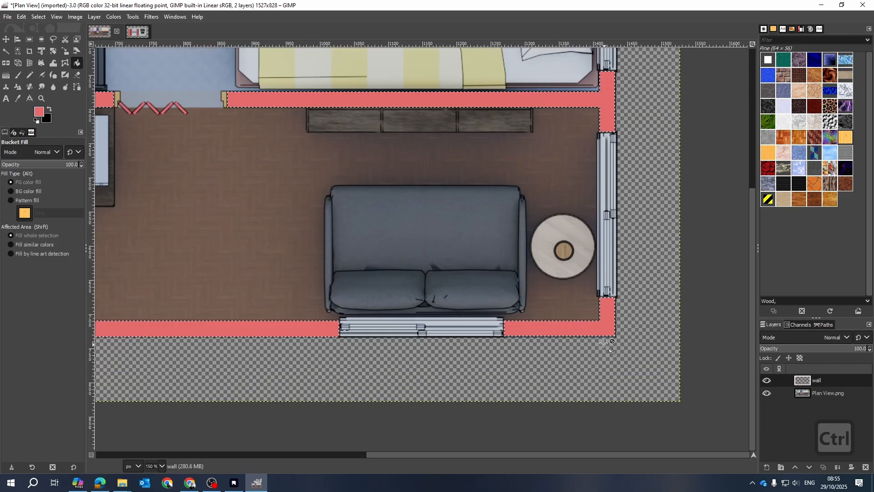
scroll(619, 297, "down", 2, "ctrl")
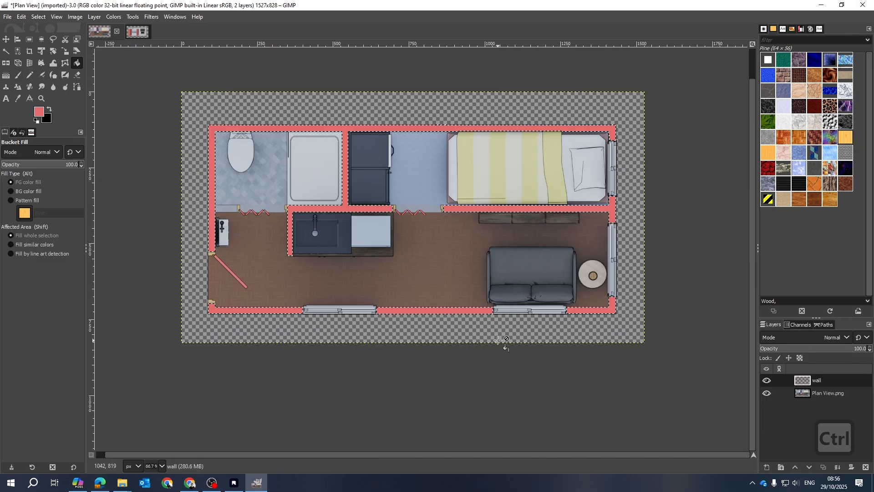
Step: Switch to the Section A image and select the floor slab along the base of the section with Fuzzy Select
left_click(135, 32)
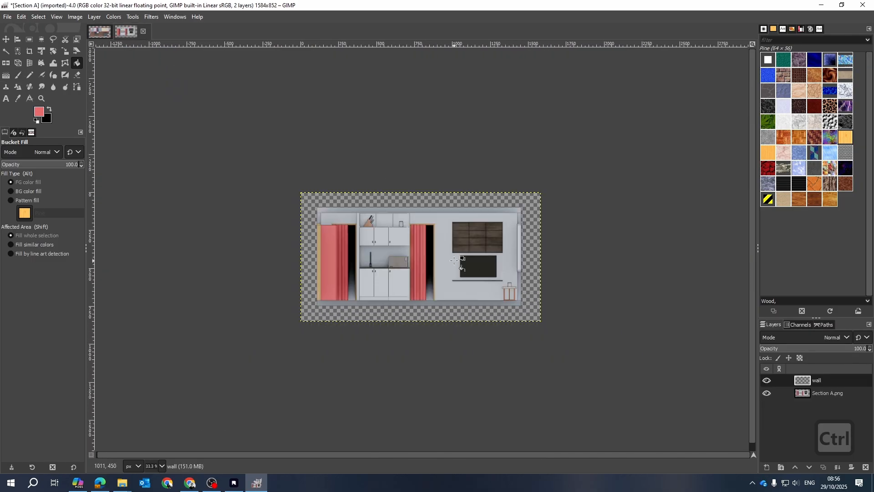
scroll(455, 260, "up", 3, "ctrl")
scroll(363, 269, "down", 1, "ctrl")
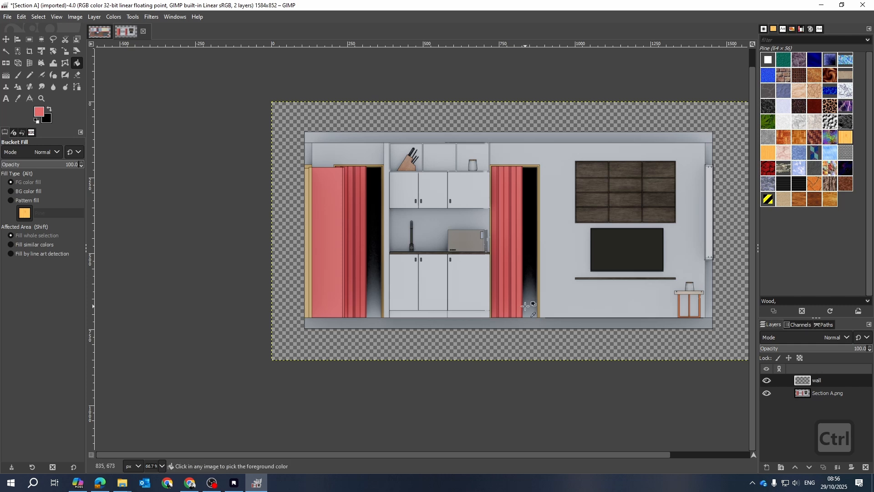
scroll(443, 305, "up", 2, "ctrl")
scroll(341, 282, "down", 2, "ctrl")
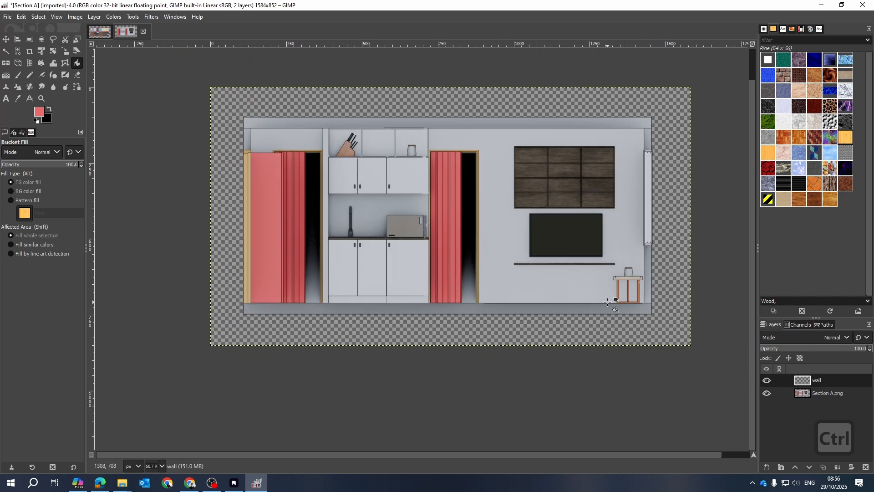
left_click(7, 52)
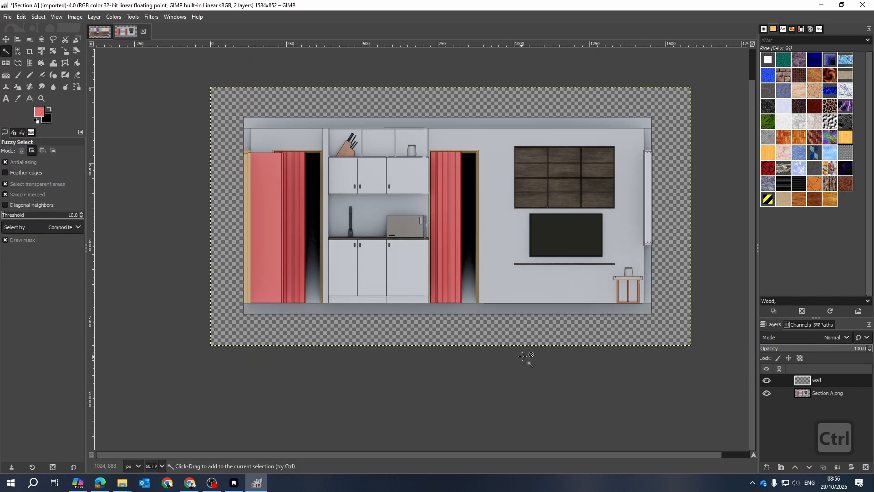
left_click_drag(496, 309, 498, 310)
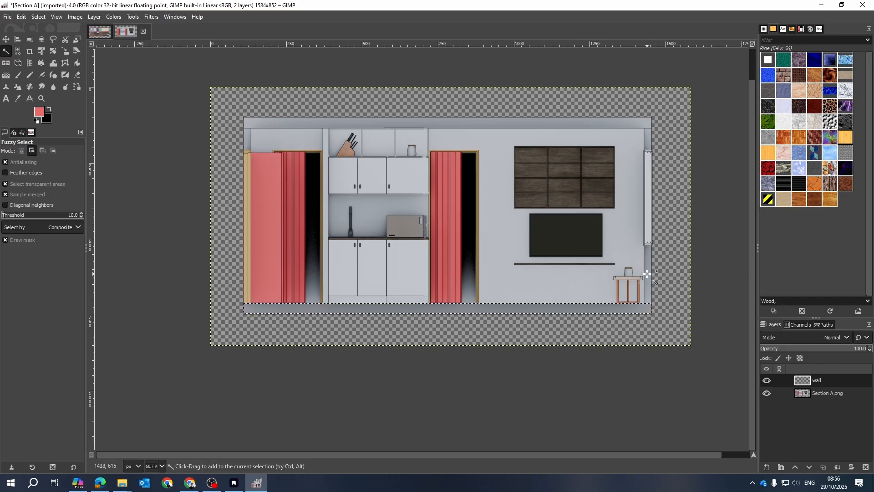
Step: Add the wall pieces below and above the window, the ceiling slab and the wall piece above the door frame with Fuzzy Select
left_click_drag(647, 273, 645, 184)
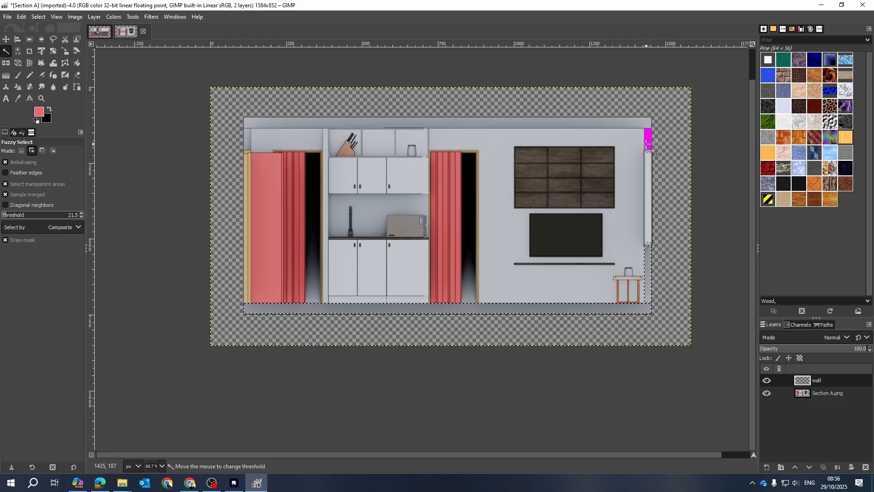
left_click_drag(647, 144, 646, 131)
scroll(614, 156, "down", 2)
scroll(478, 159, "up", 6)
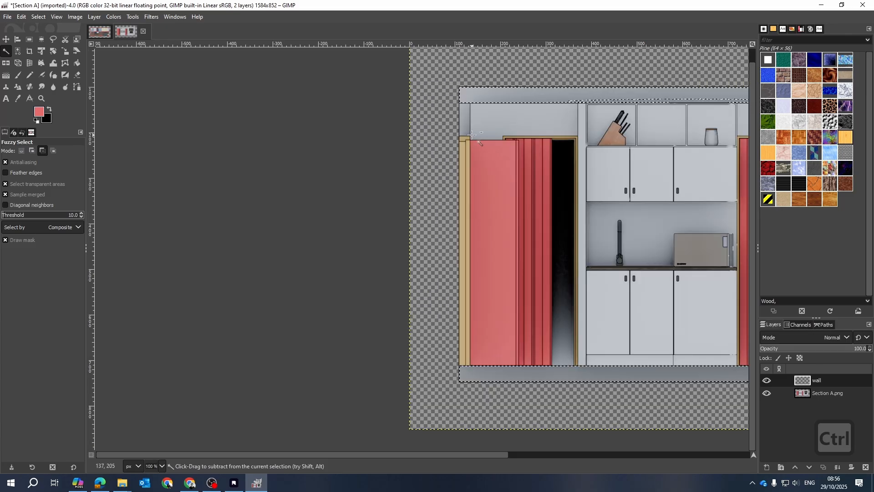
left_click_drag(454, 98, 463, 132)
scroll(463, 133, "up", 5)
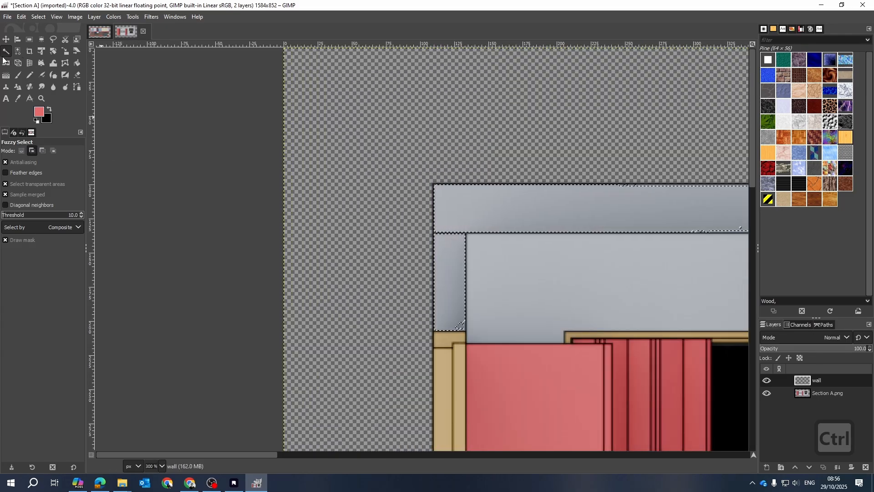
Step: Add a rectangle about 23 × 107 px joining the ceiling slab to the wall piece above the door frame and commit it
left_click(29, 40)
scroll(437, 196, "up", 3)
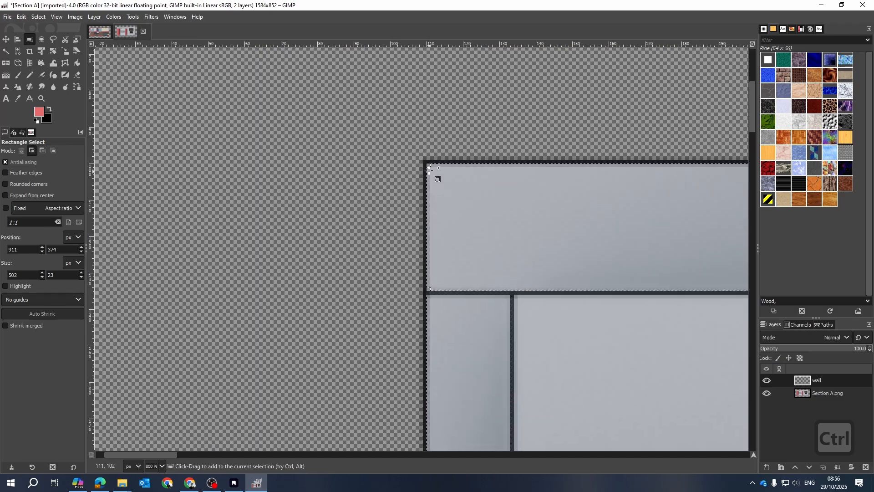
left_click_drag(429, 166, 511, 379)
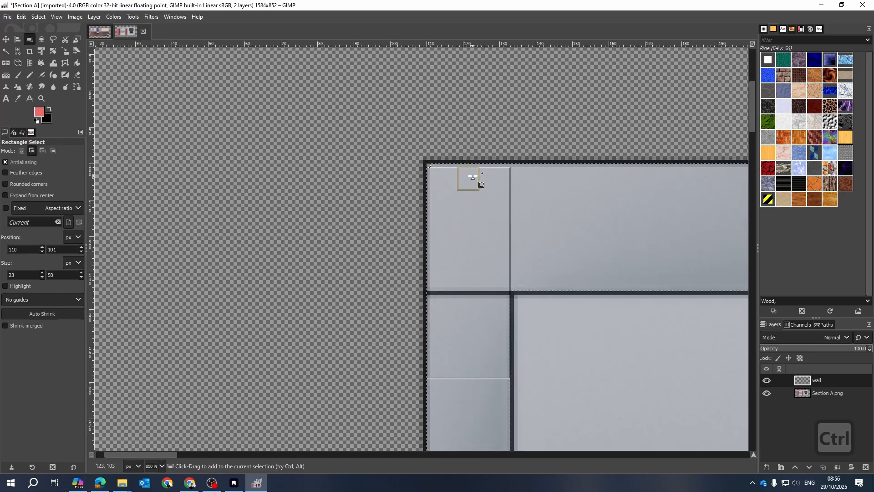
left_click_drag(469, 176, 474, 243)
scroll(484, 222, "down", 2)
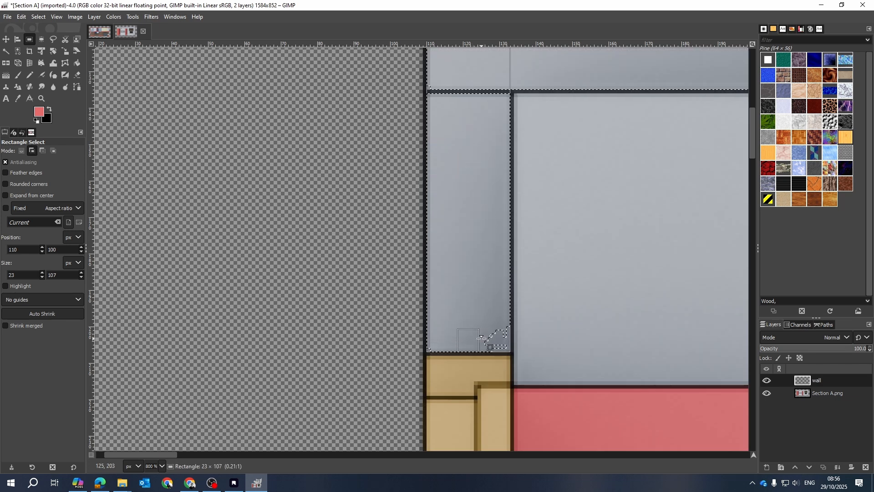
scroll(339, 252, "down", 4)
key("Return")
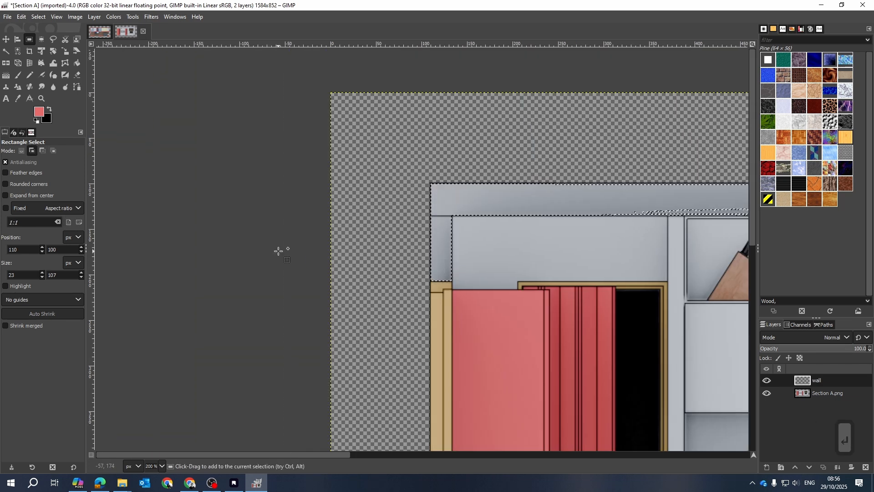
Step: Draw an additive selection rectangle over the ceiling slab above the kitchen, fitted to the slab's thickness, about 475 × 35 px
scroll(278, 253, "down", 3)
scroll(462, 255, "up", 3)
scroll(320, 208, "up", 3)
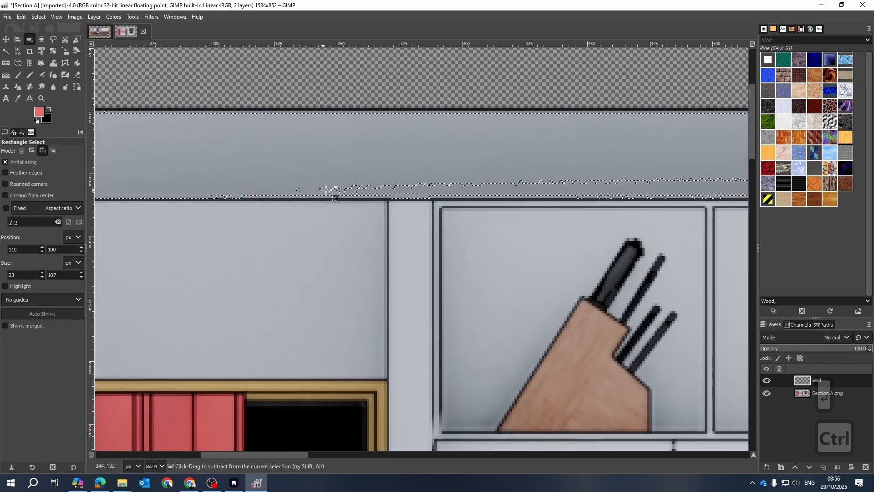
scroll(268, 226, "down", 5)
scroll(254, 187, "up", 2)
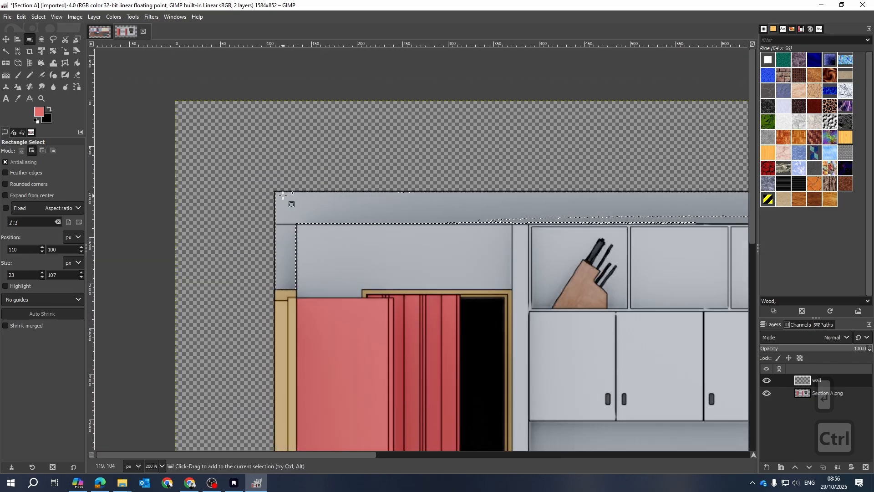
left_click_drag(282, 199, 715, 228)
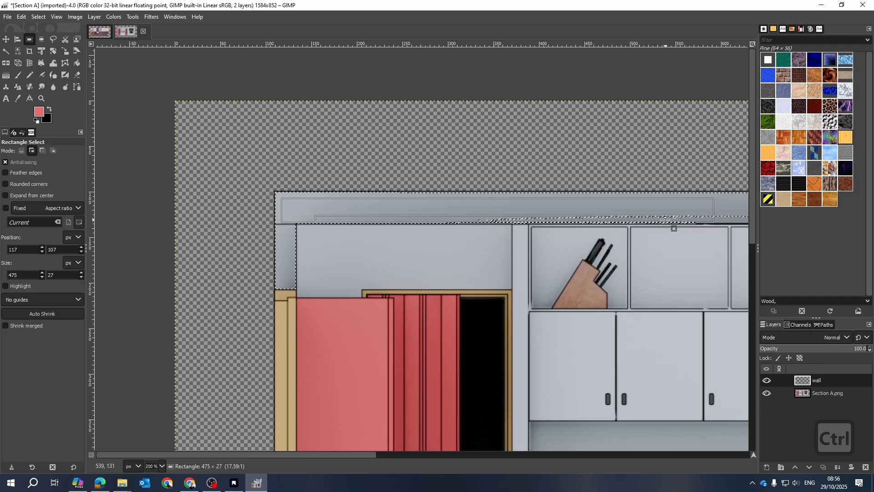
scroll(665, 219, "down", 2)
scroll(275, 188, "up", 5)
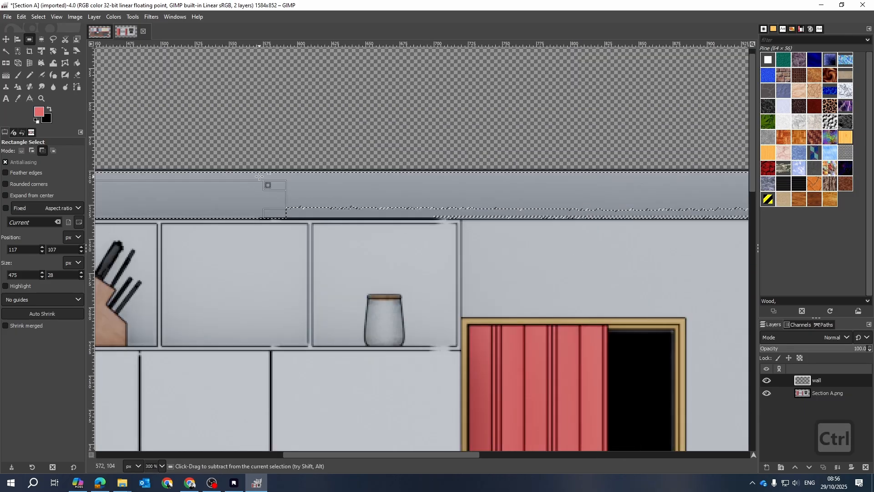
left_click_drag(274, 188, 268, 176)
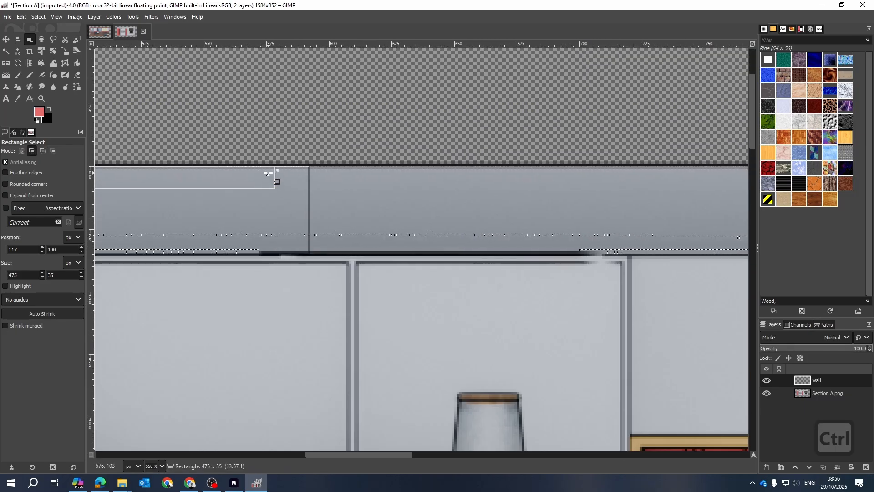
left_click_drag(250, 250, 249, 247)
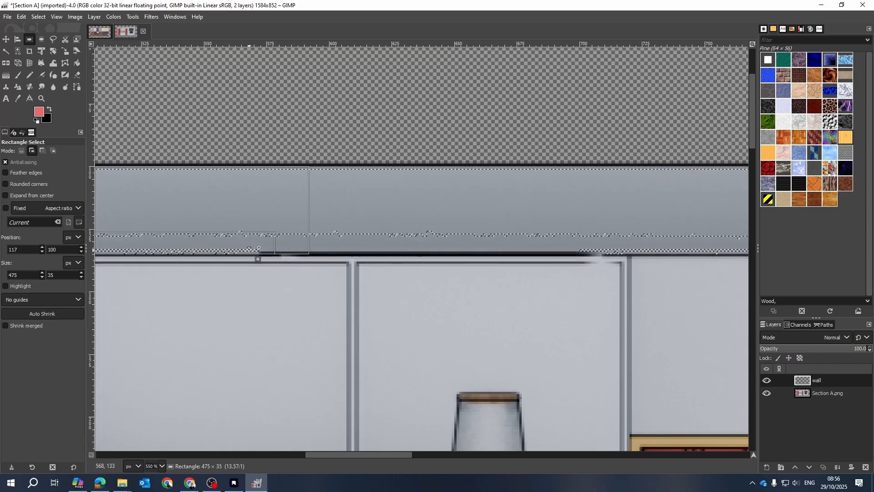
Step: Move the rectangle to the window end of the ceiling slab, align it with the outer corner and widen it to about 526 × 35 px
scroll(258, 249, "down", 5, "ctrl")
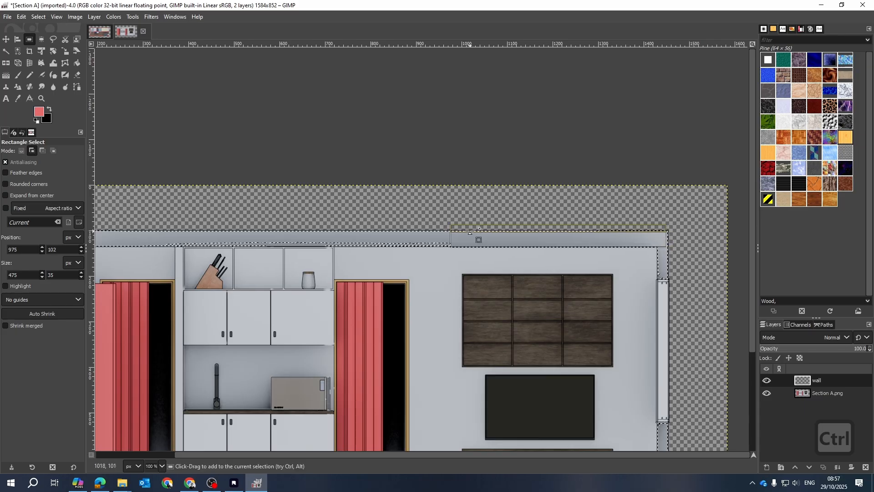
scroll(438, 241, "up", 6, "ctrl")
left_click_drag(621, 245, 560, 253)
left_click_drag(600, 157, 601, 148)
left_click_drag(638, 203, 645, 203)
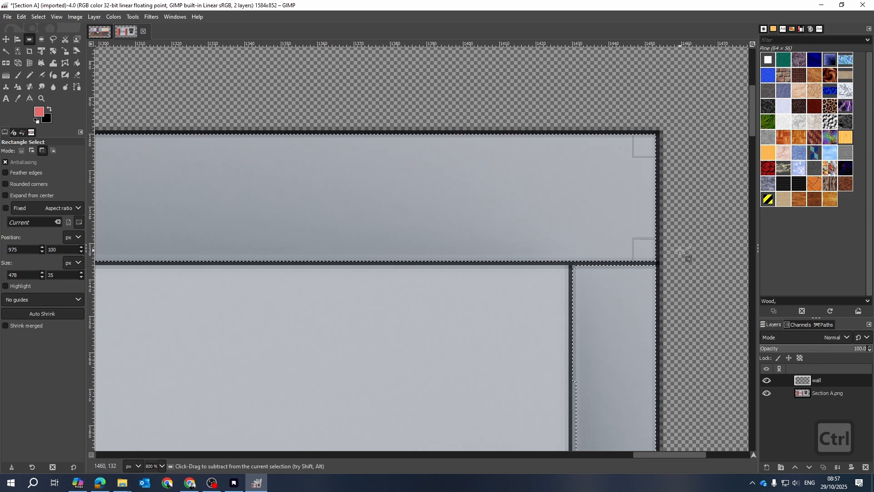
scroll(611, 269, "down", 4, "ctrl")
left_click_drag(454, 263, 400, 263)
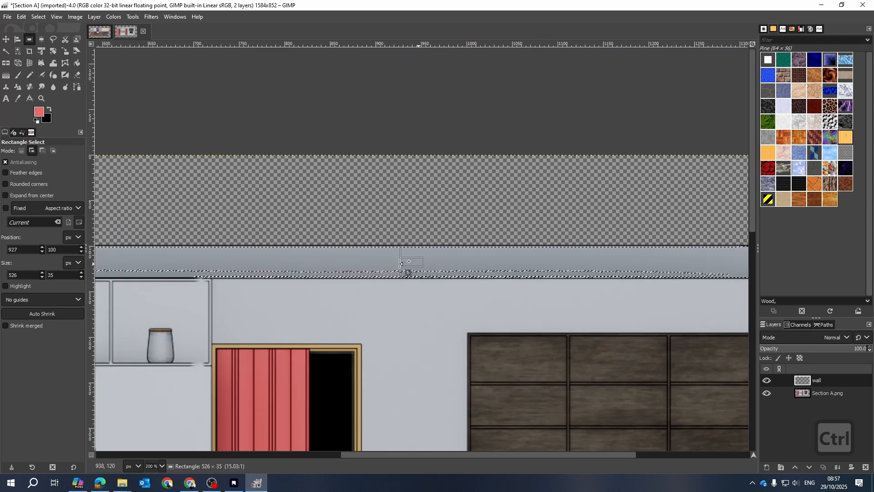
Step: Extend the rectangle along the ceiling slab towards the door-side corner to about 1339 × 35 px and commit it to the selection
scroll(554, 294, "down", 5, "ctrl")
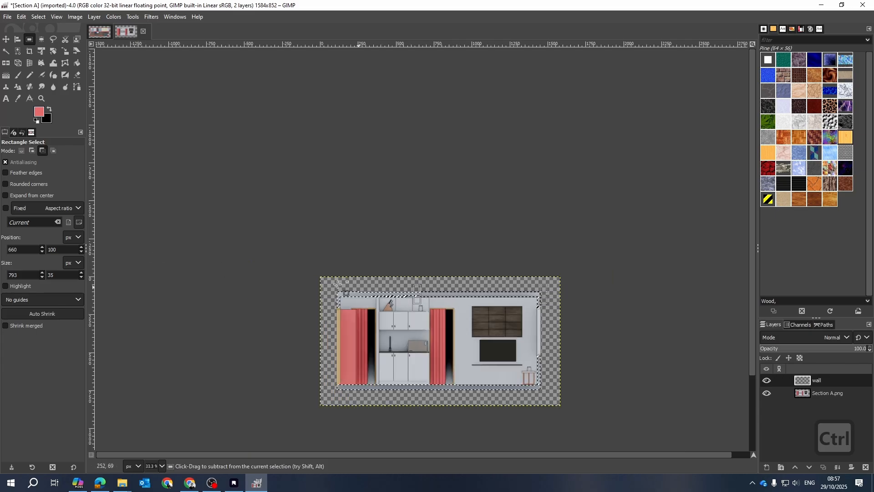
scroll(650, 340, "up", 4, "ctrl")
scroll(730, 358, "right", 4)
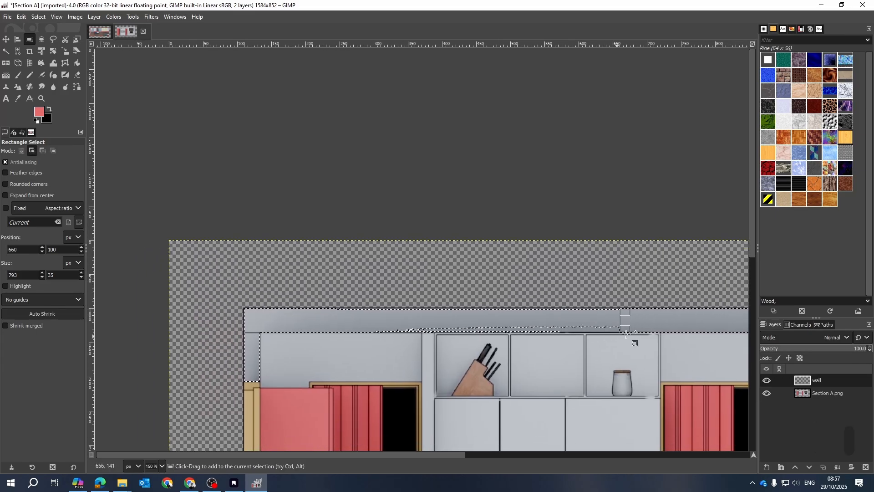
left_click_drag(626, 321, 265, 322)
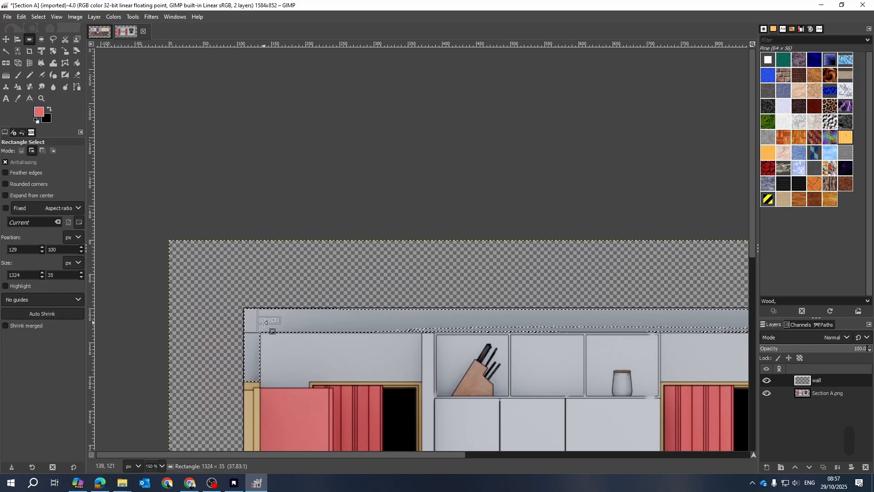
key("Return")
left_click_drag(427, 351, 66, 159)
key("Return")
Step: Add a rectangle about 23 × 85 px joining the ceiling slab to the wall piece above the window and commit it
left_click_drag(519, 264, 294, 263)
left_click_drag(593, 149, 541, 206)
scroll(541, 206, "up", 7)
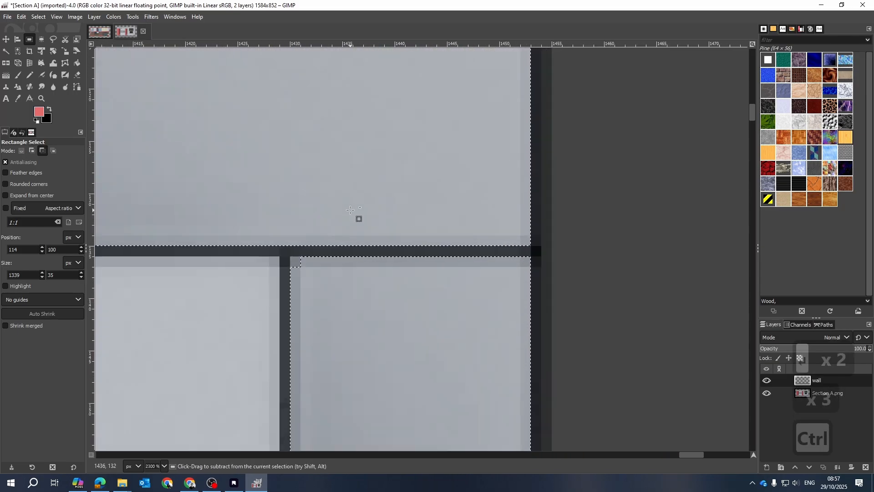
scroll(357, 219, "down", 2)
left_click_drag(340, 178, 413, 295)
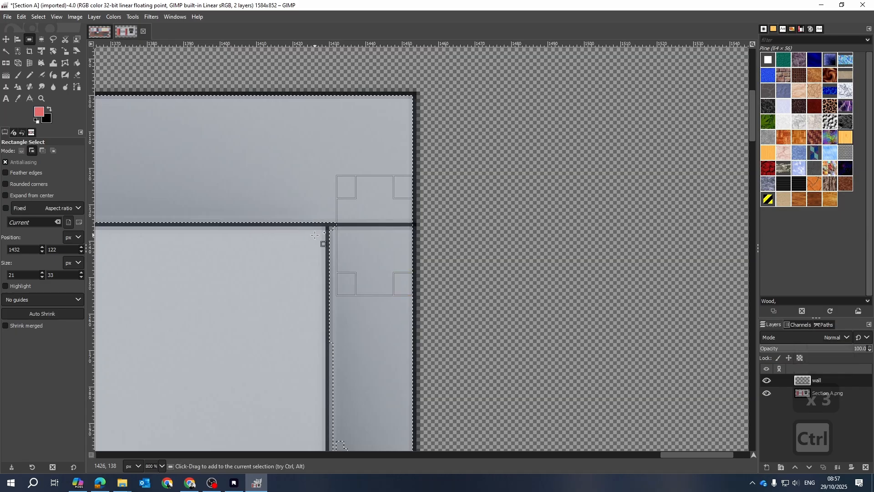
left_click_drag(340, 242, 334, 242)
scroll(365, 223, "down", 3)
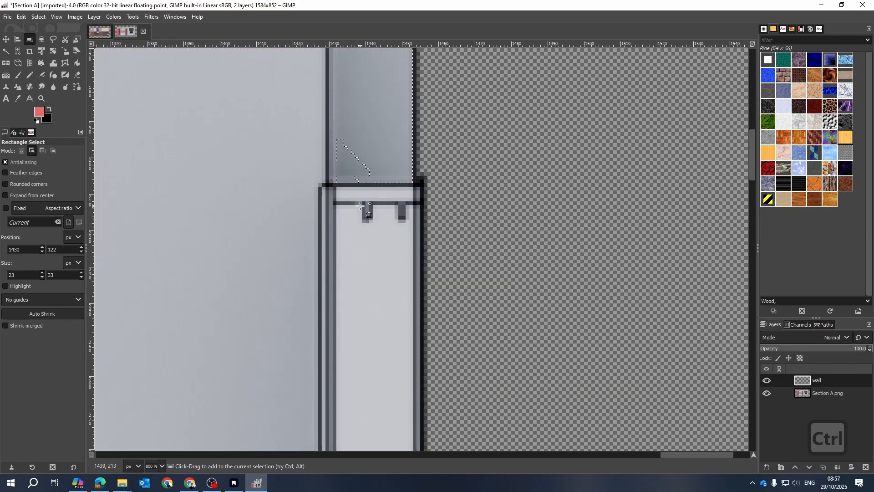
scroll(367, 184, "up", 2)
left_click_drag(367, 183, 371, 365)
scroll(640, 279, "down", 8)
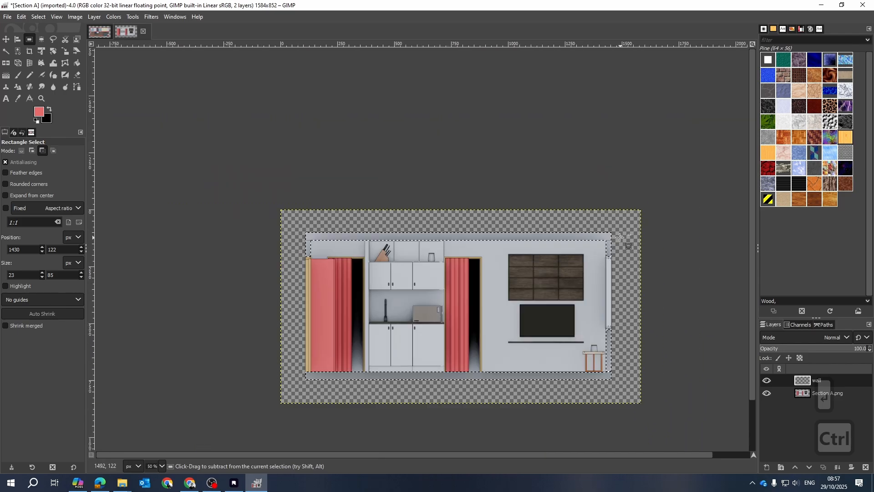
scroll(621, 237, "up", 9)
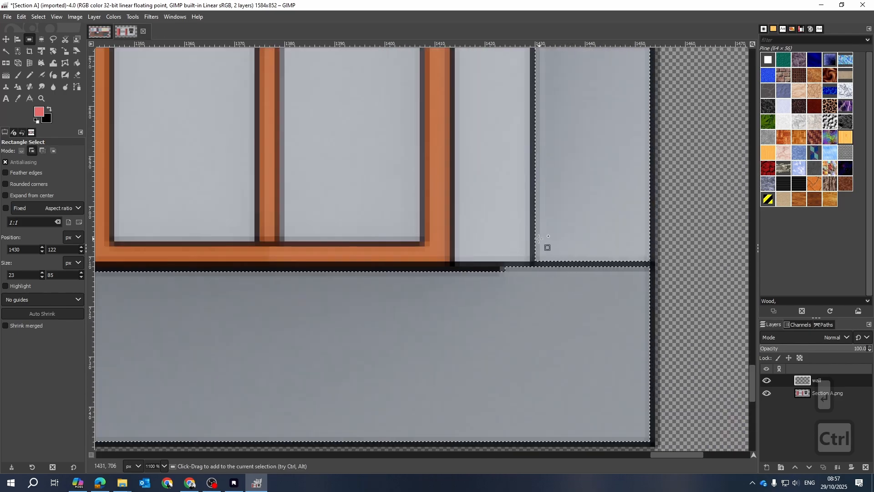
Step: Add a rectangle about 23 × 14 px joining the window-side wall to the floor slab and commit it
left_click_drag(538, 238, 540, 241)
left_click_drag(635, 301, 650, 306)
scroll(524, 293, "down", 4)
scroll(567, 310, "down", 2)
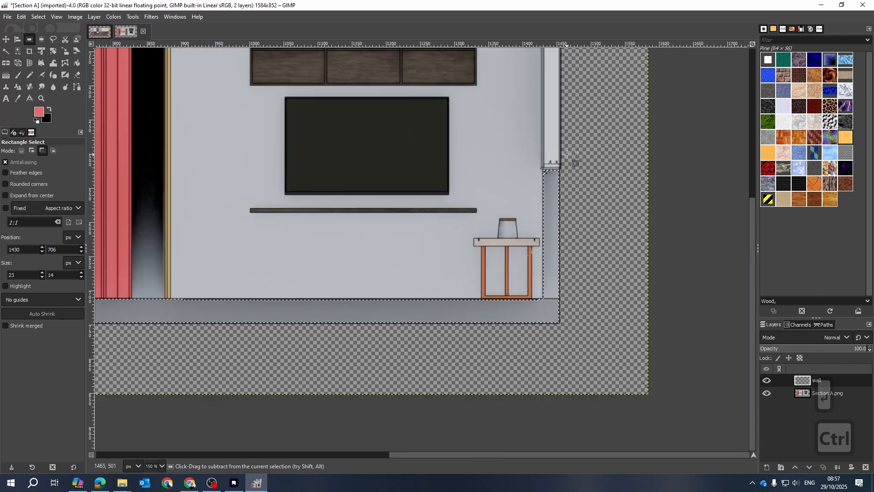
Step: Close the selection gap at the head of the wall piece below the window with a rectangle about 23 × 16 px
scroll(569, 163, "up", 8)
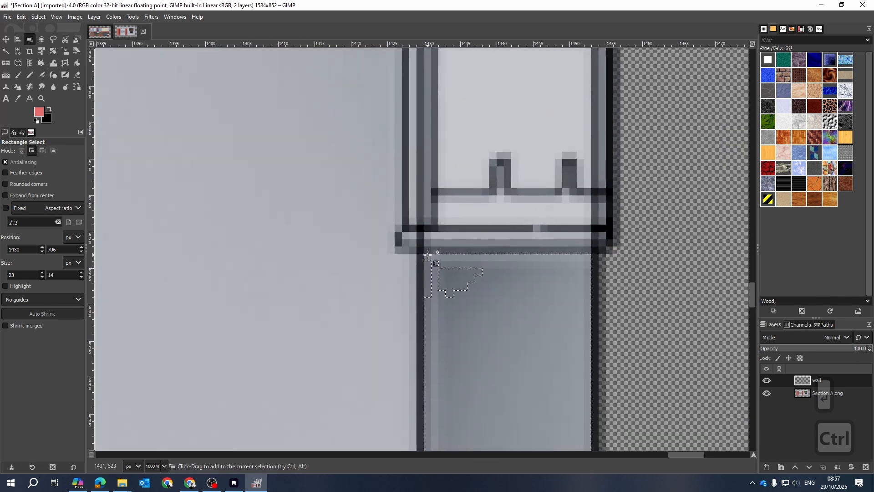
left_click_drag(428, 255, 596, 371)
left_click_drag(596, 318, 590, 318)
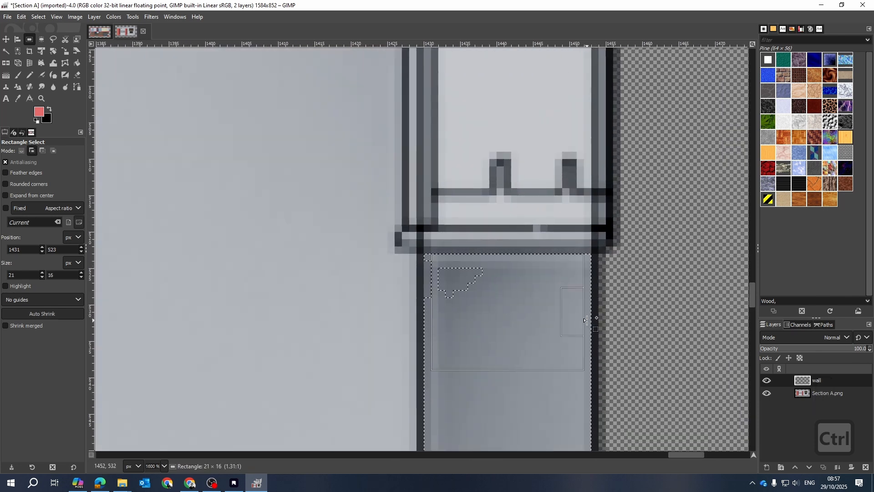
left_click_drag(439, 314, 432, 314)
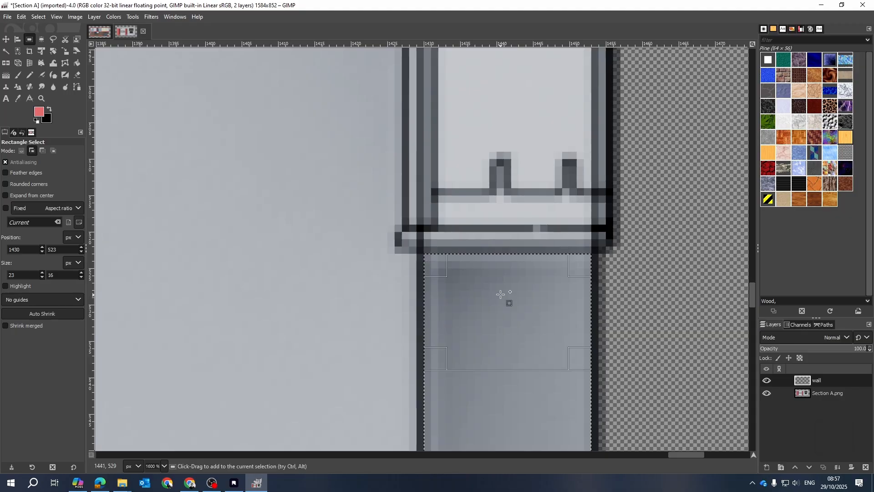
Step: Draw an additive rectangle at the floor slab's door-side end and widen it towards the window to about 1331 × 34 px
scroll(503, 296, "down", 8)
scroll(518, 356, "up", 4)
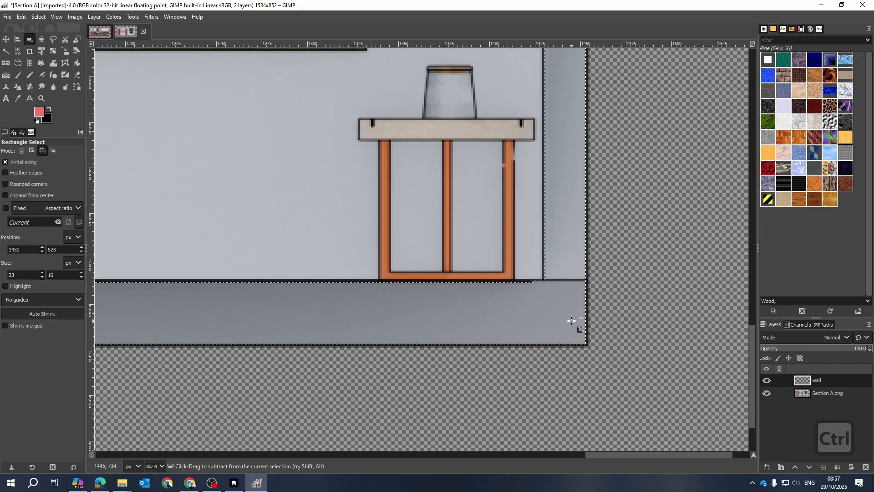
scroll(572, 320, "down", 5)
scroll(303, 341, "up", 7)
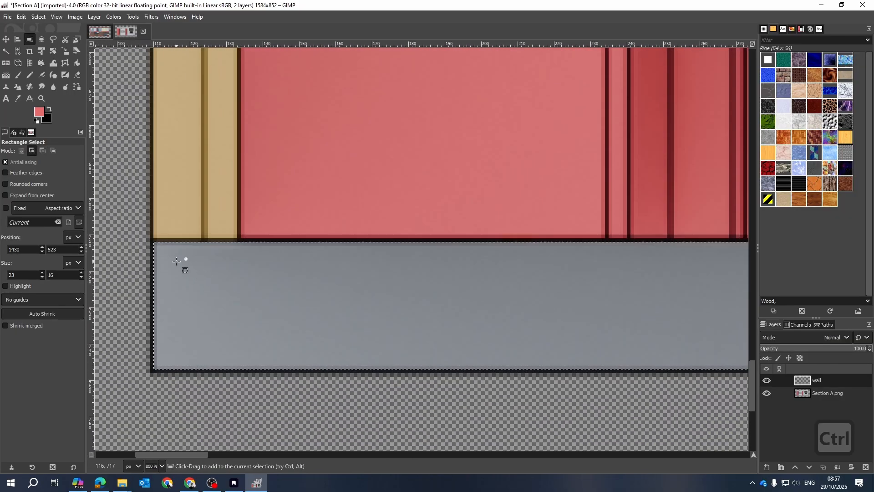
left_click_drag(158, 246, 224, 366)
scroll(224, 354, "down", 5)
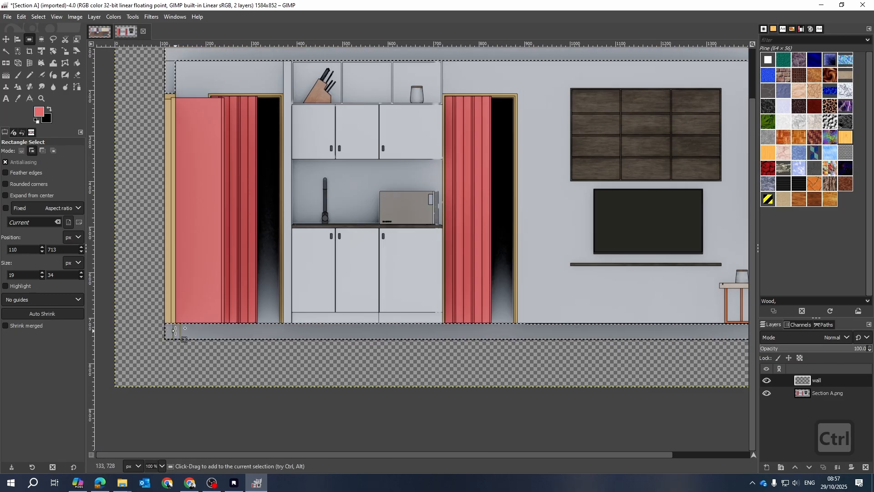
left_click_drag(175, 330, 347, 344)
left_click_drag(313, 315, 460, 318)
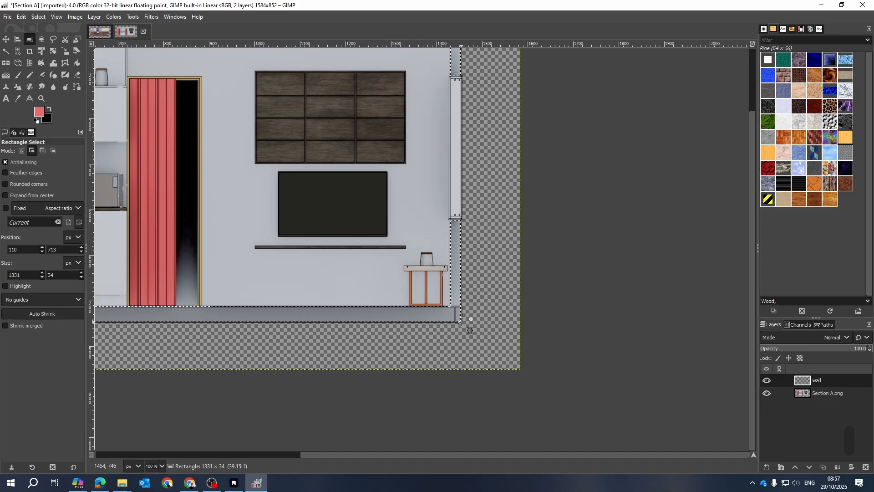
Step: Fit the floor slab rectangle to the outer window-side corner and the slab's upper edge at about 1343 × 35 px and commit it
scroll(459, 322, "up", 5)
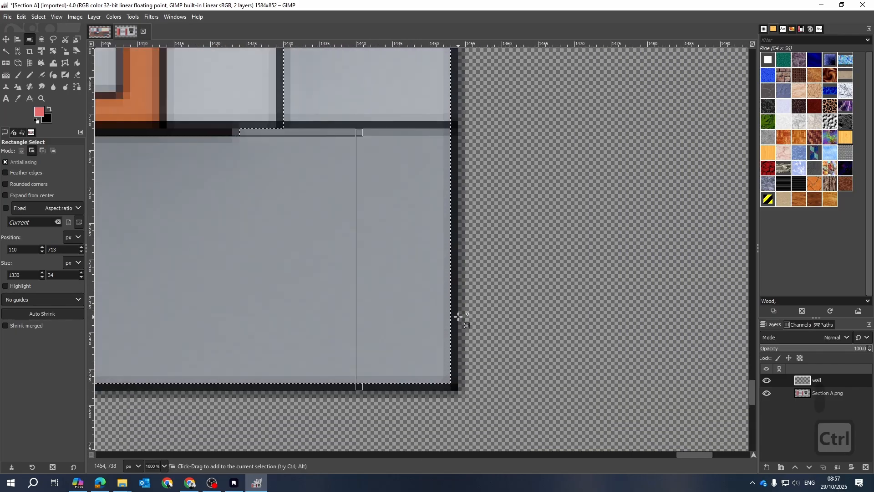
left_click_drag(400, 302, 446, 299)
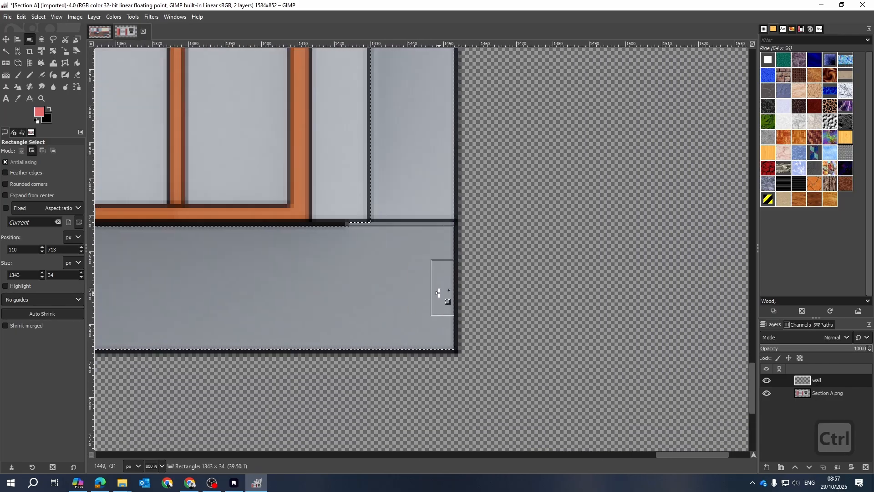
left_click_drag(318, 238, 315, 234)
key("Return")
scroll(505, 314, "down", 7)
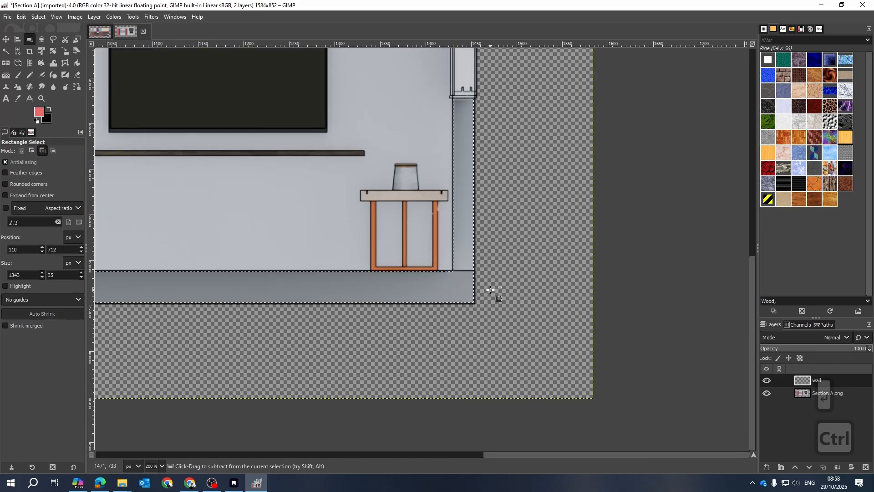
Step: Fill the whole selection of cut walls and slabs with the light red foreground colour on the wall layer using Bucket Fill
key("1")
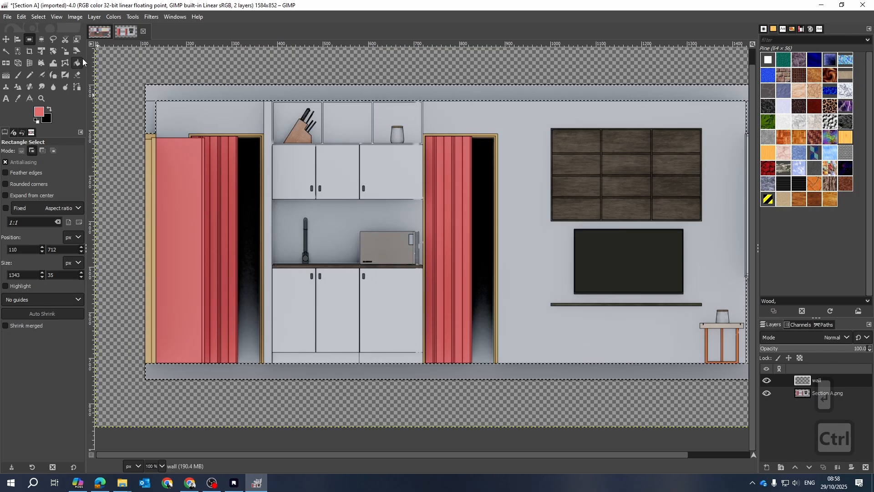
left_click(76, 63)
left_click(200, 90)
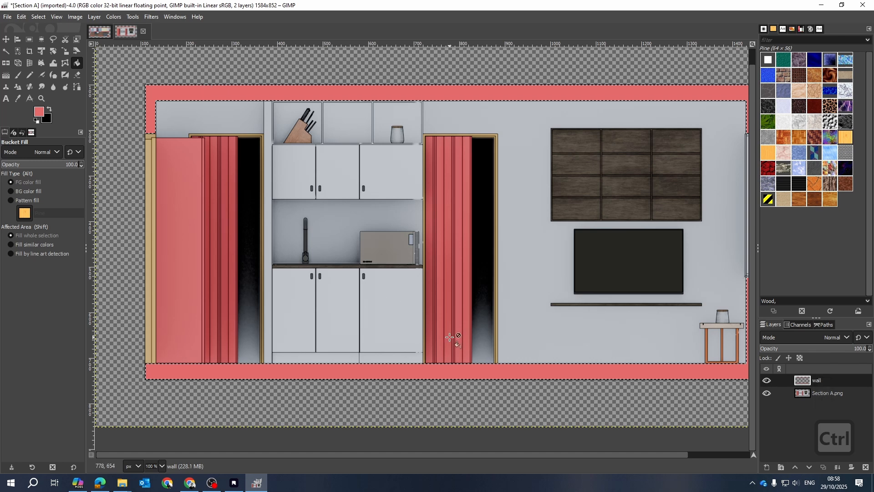
scroll(453, 335, "down", 2)
scroll(525, 276, "up", 2)
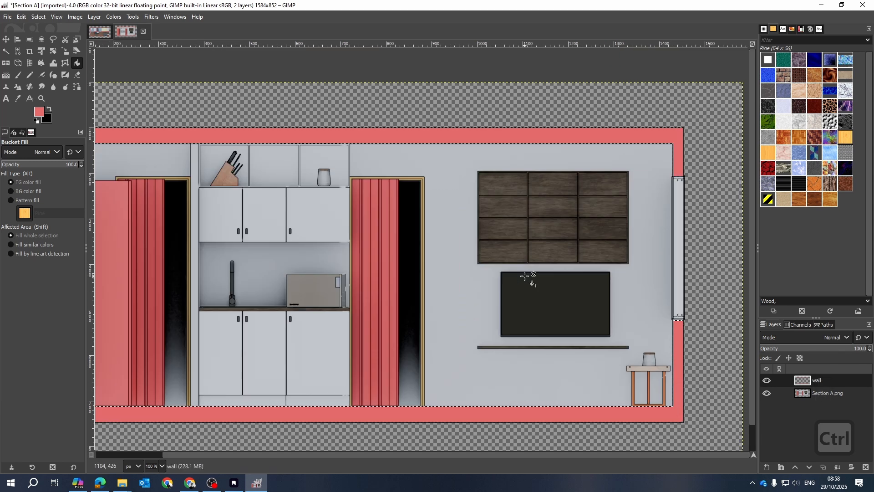
Step: Clear the selection around the filled walls and slabs of the Section A image
scroll(525, 276, "down", 3)
right_click(504, 315)
mouse_move(526, 357)
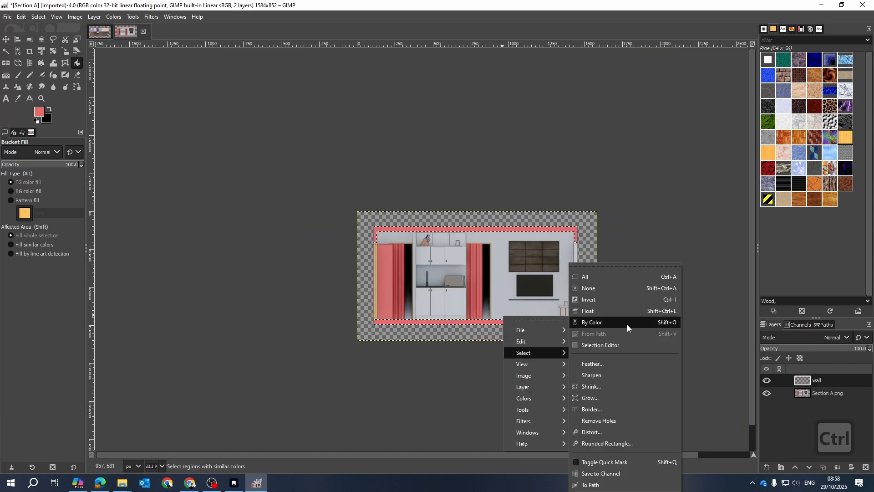
left_click(608, 288)
scroll(489, 313, "up", 3)
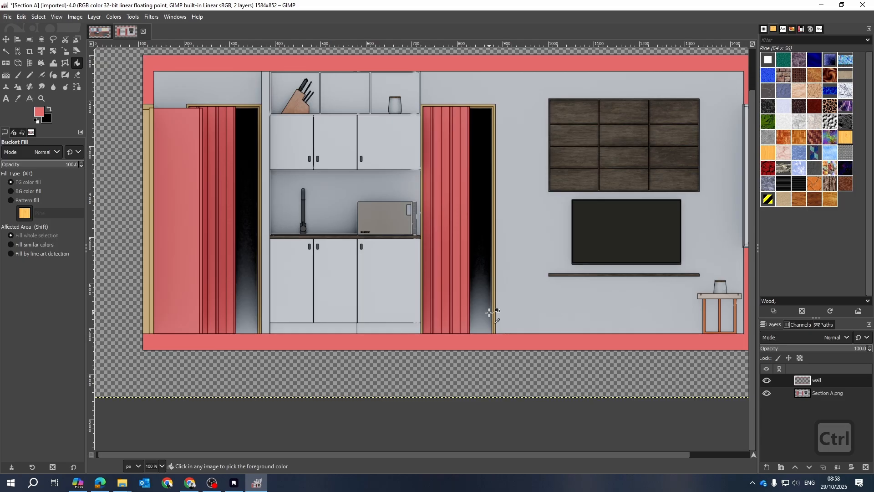
Step: Switch to the Plan View image and clear the selection around its filled walls
left_click(103, 36)
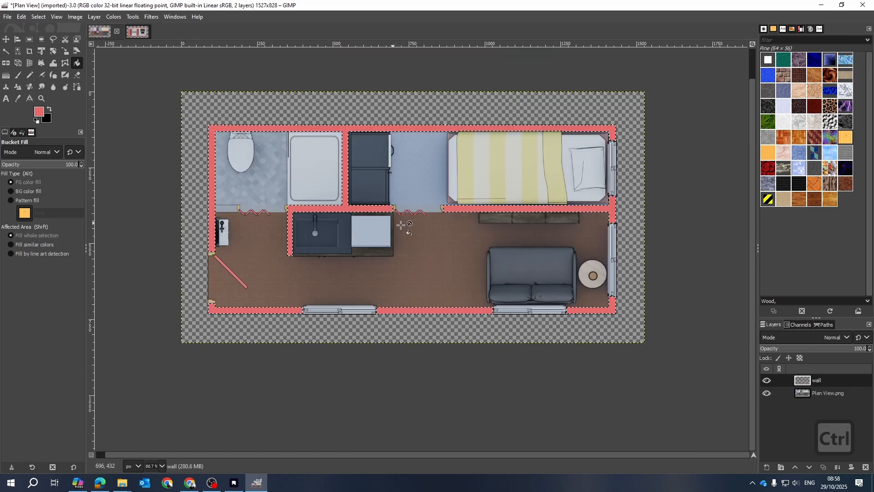
right_click(405, 224)
mouse_move(407, 223)
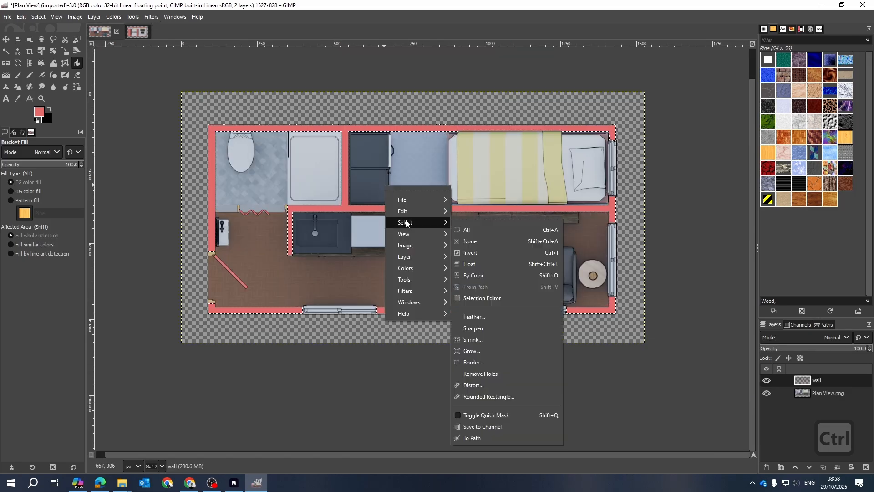
left_click(474, 240)
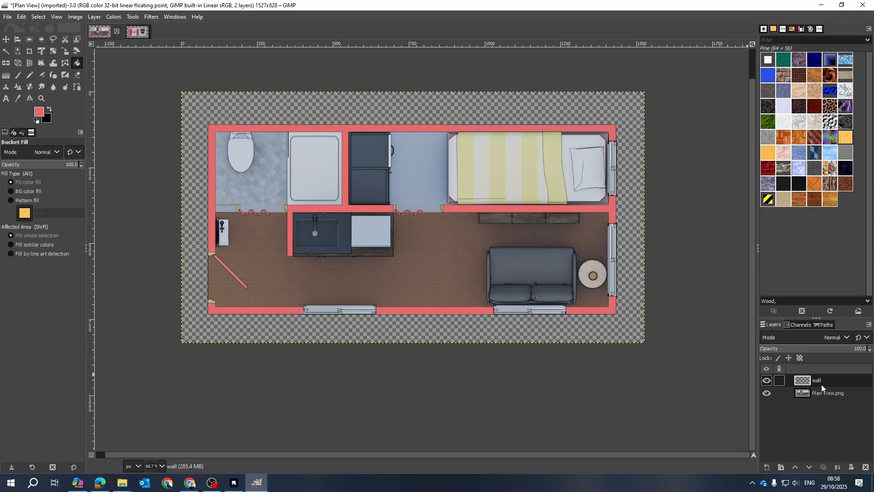
left_click(114, 16)
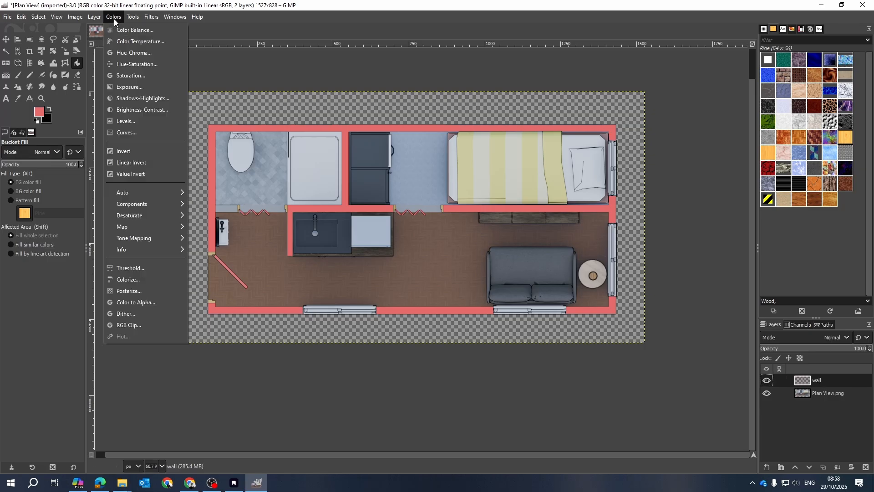
left_click(138, 279)
left_click(738, 197)
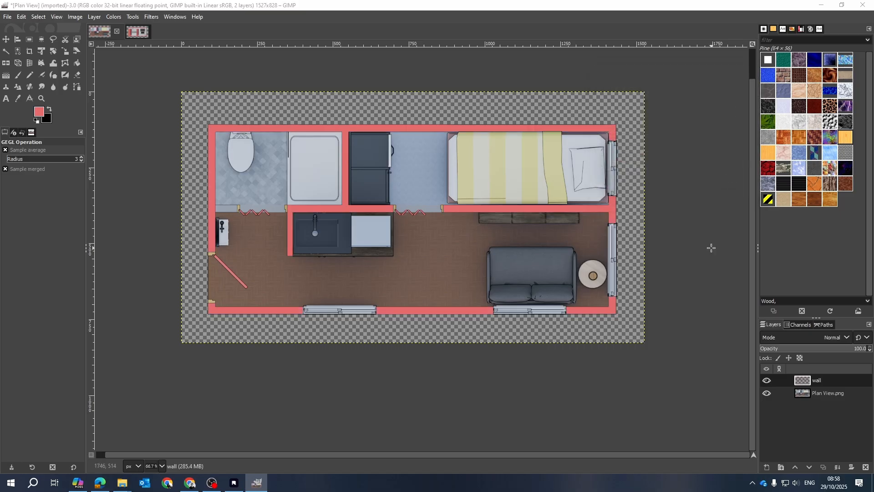
Step: Return to the Section A image and review the filled walls and slabs in the whole section
scroll(244, 237, "down", 2)
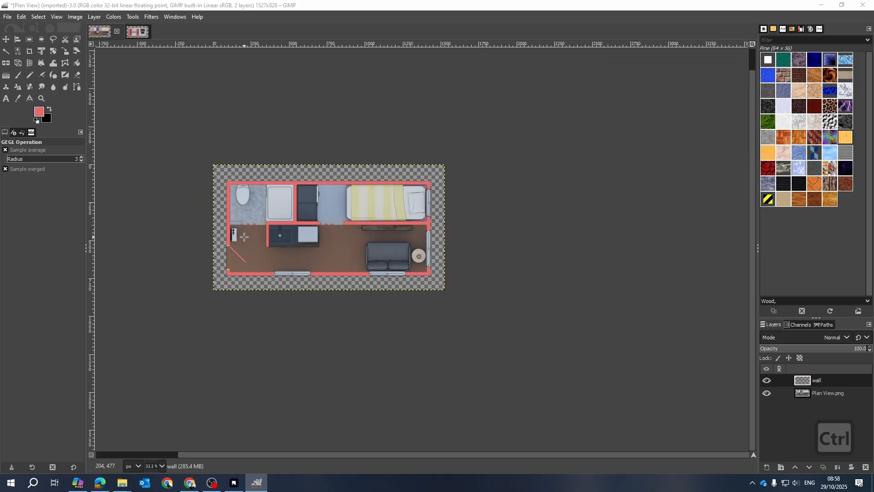
left_click(137, 31)
scroll(173, 254, "down", 2)
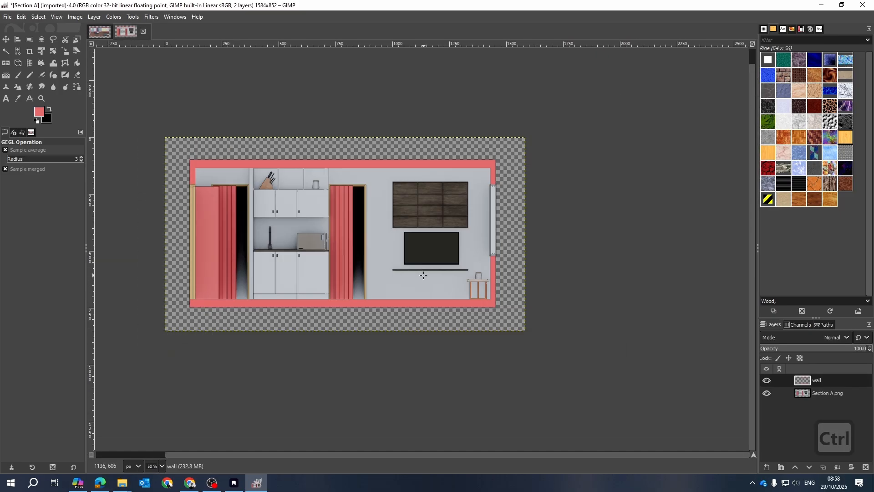
scroll(466, 264, "up", 2)
scroll(467, 264, "down", 2)
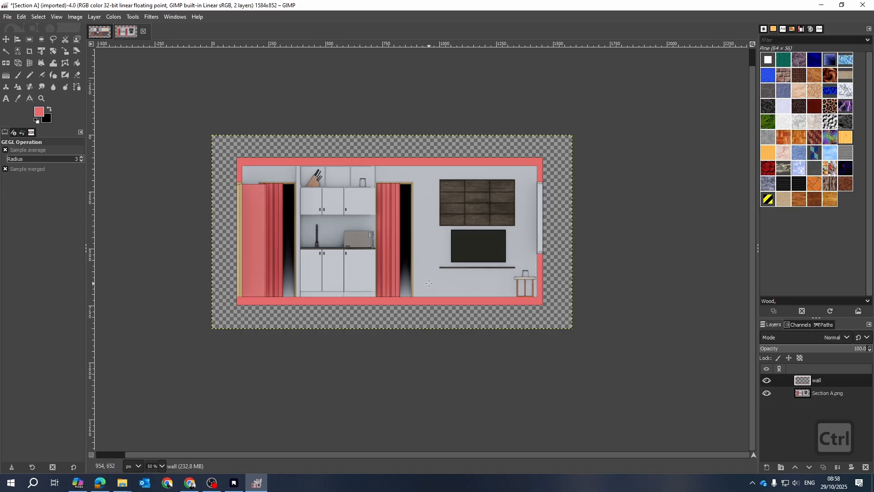
scroll(434, 265, "up", 2)
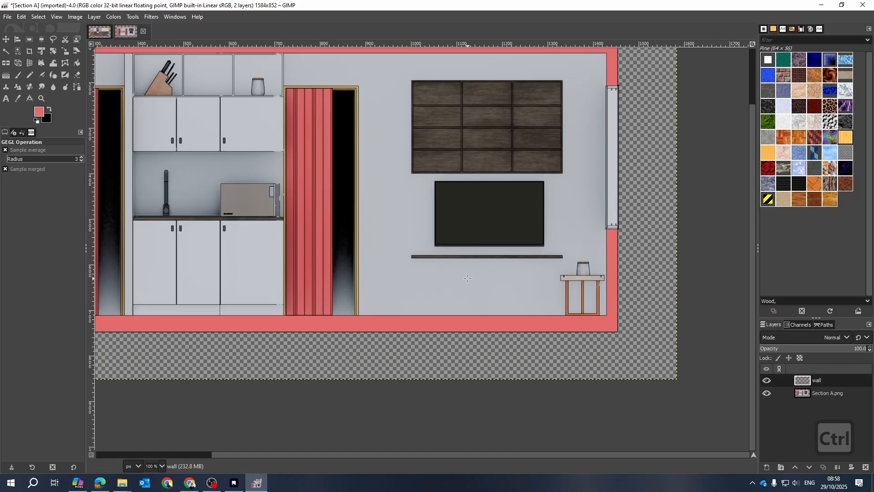
left_click_drag(468, 278, 565, 325)
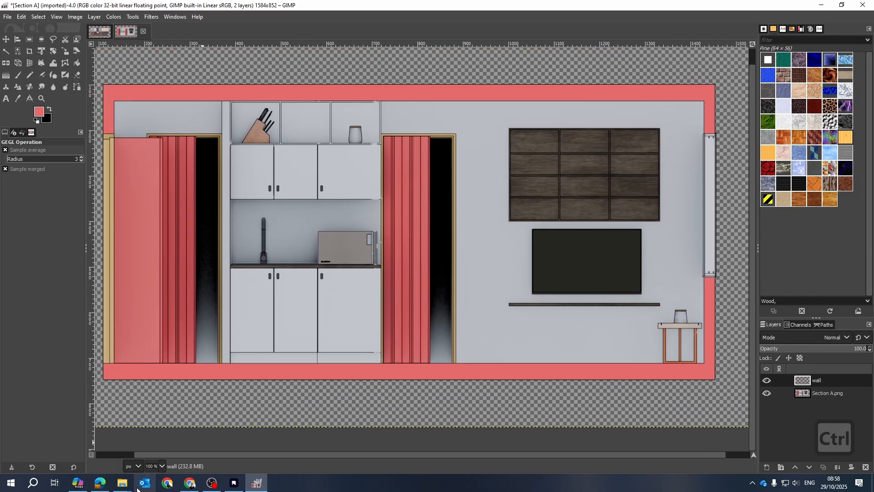
Step: Switch to File Explorer, go up to the Micro Apartment folder and view the image ME.png
mouse_move(122, 482)
left_click(166, 457)
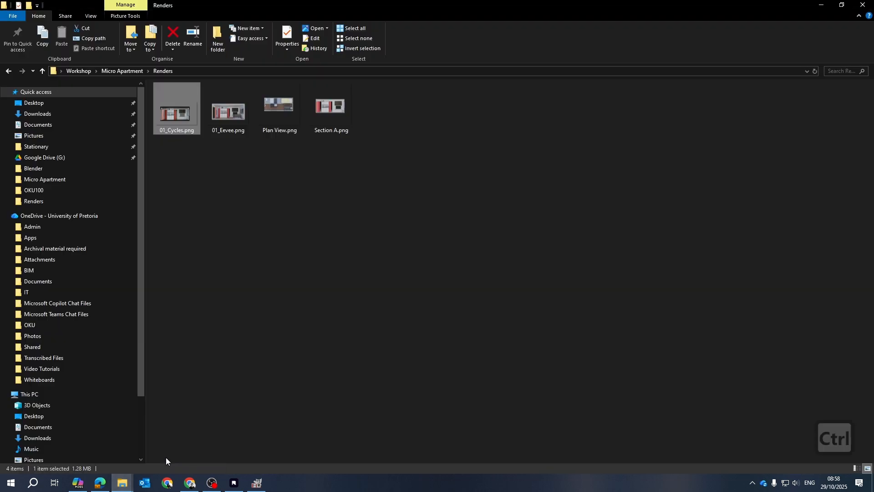
left_click(132, 70)
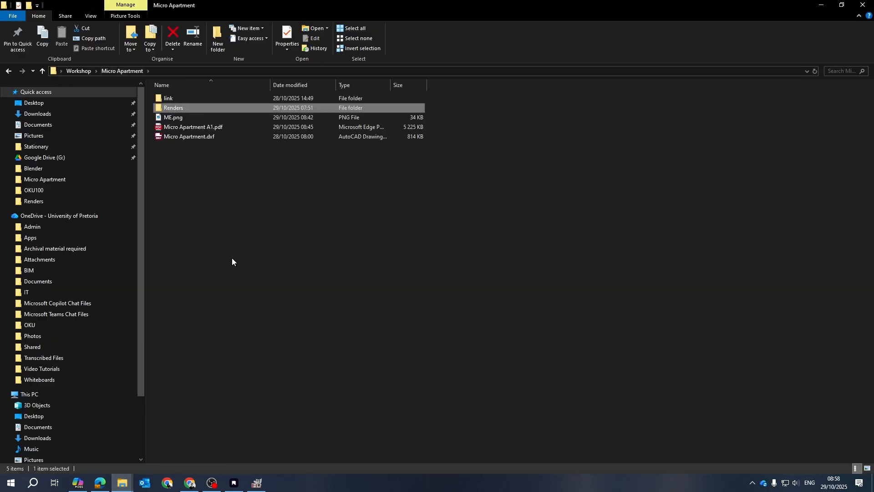
double_click(167, 117)
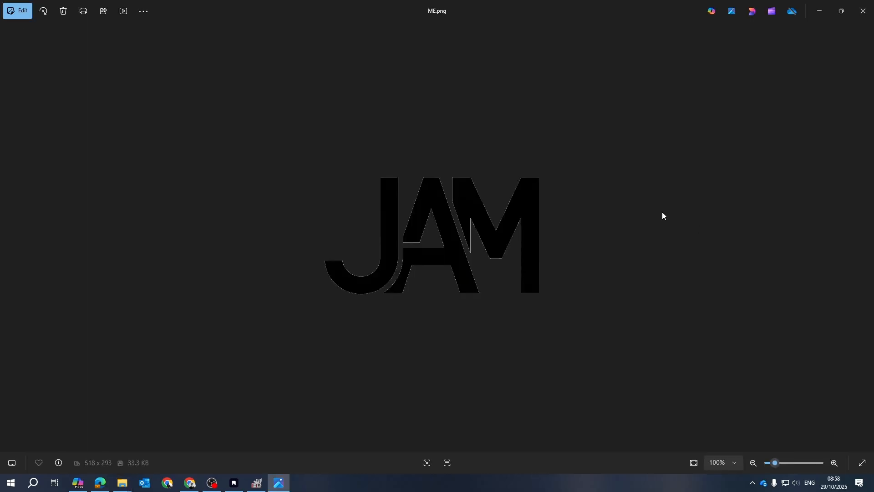
left_click(860, 8)
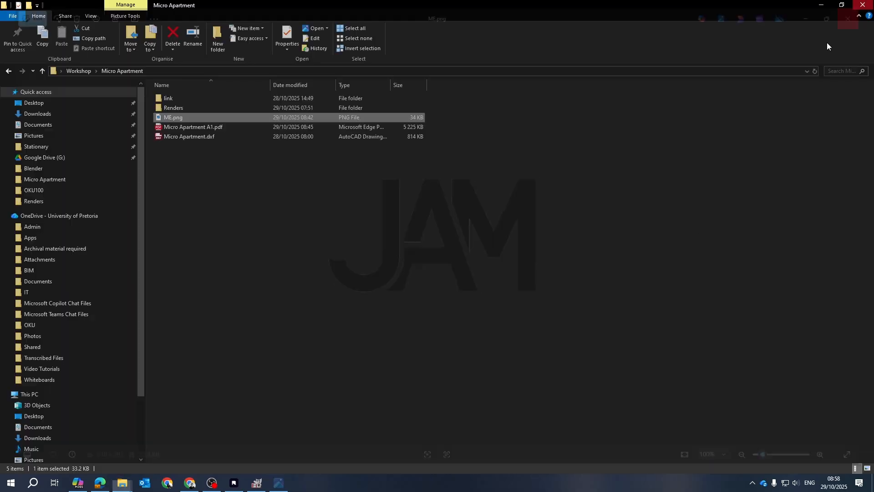
Step: Look through the Renders and link folders inside the Micro Apartment folder
double_click(174, 107)
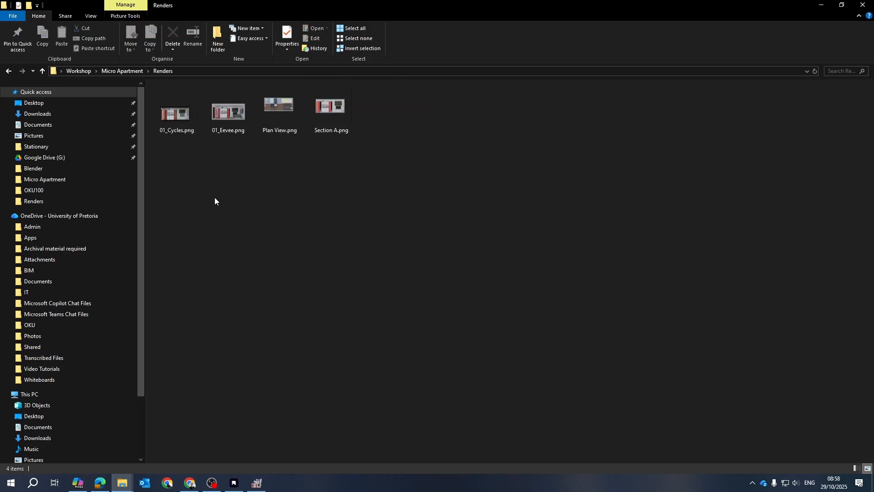
left_click(124, 71)
double_click(168, 99)
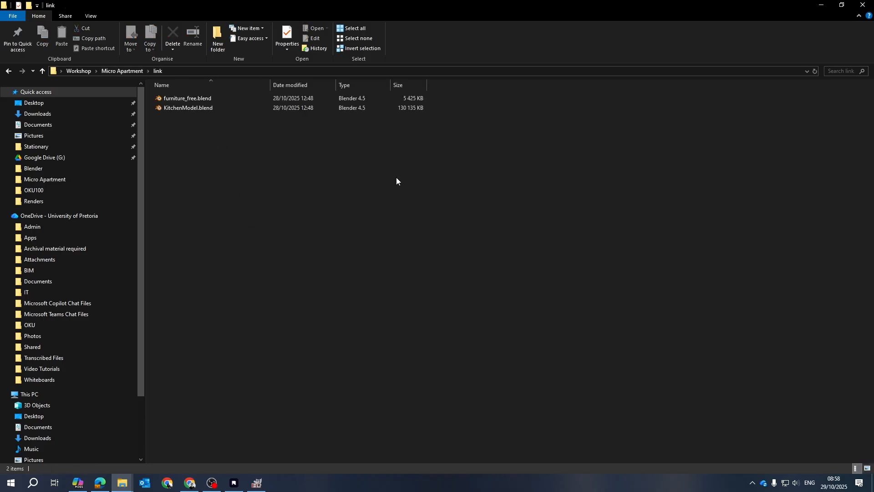
Step: Open the OKU 100 folder inside OKU's Project Example Files on OneDrive
left_click(28, 325)
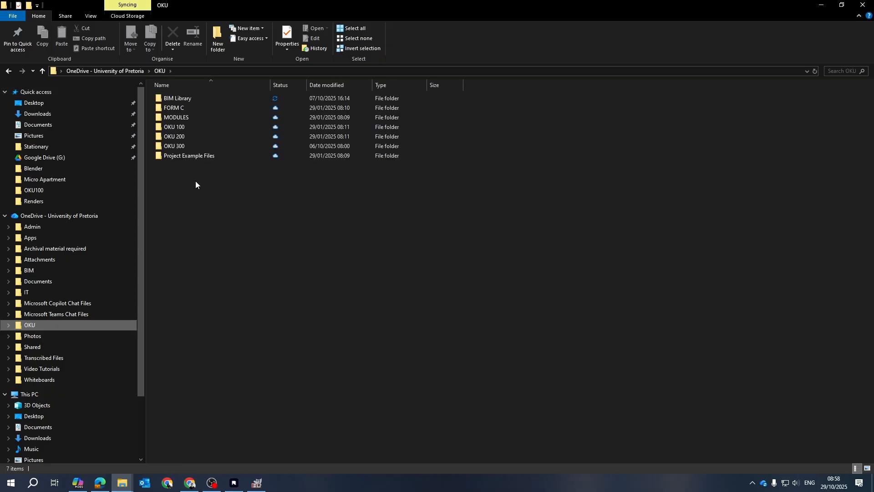
double_click(174, 156)
left_click(178, 126)
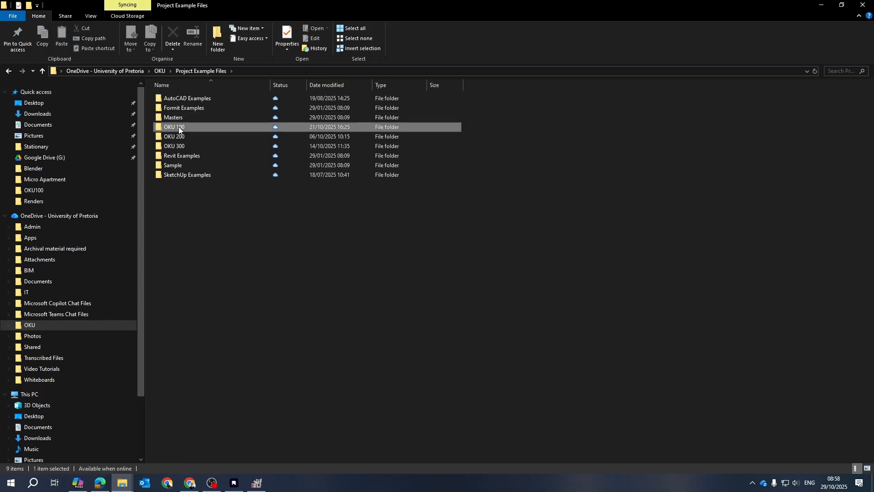
double_click(179, 126)
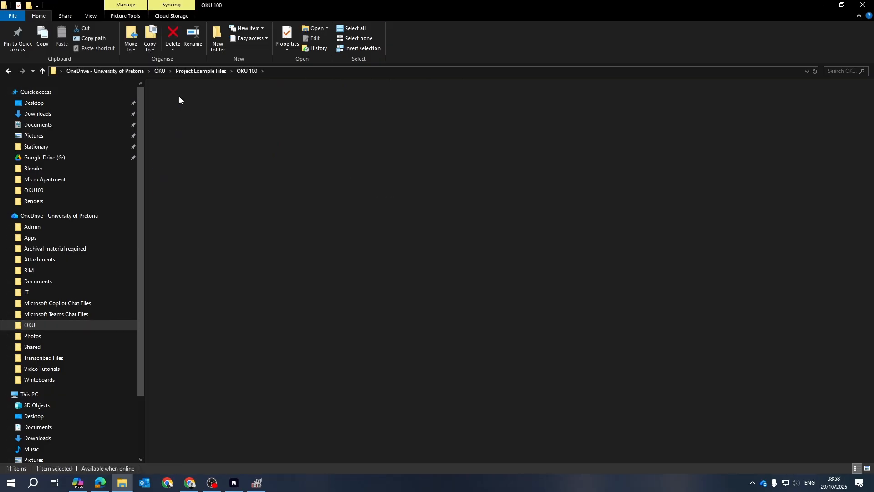
Step: Open the 5 Postures Workshop folder and add BeanMrBean123456.png to the Section A image as a new layer
double_click(183, 100)
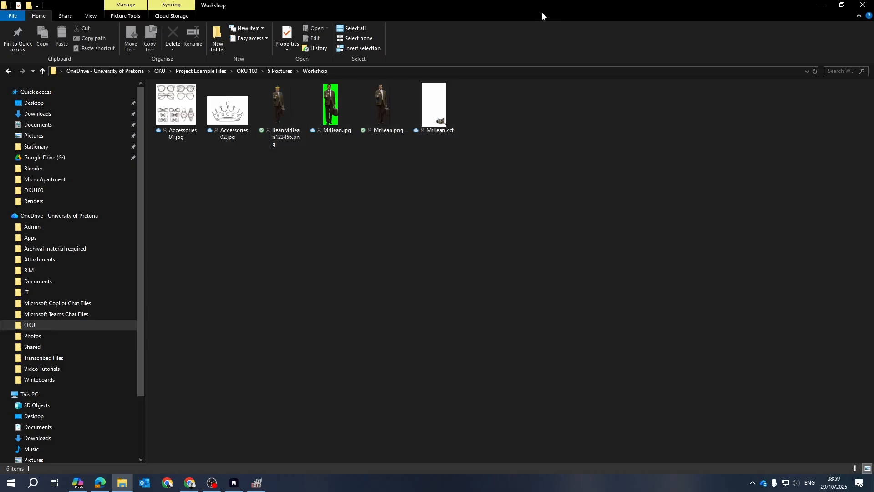
left_click_drag(799, 6, 672, 77)
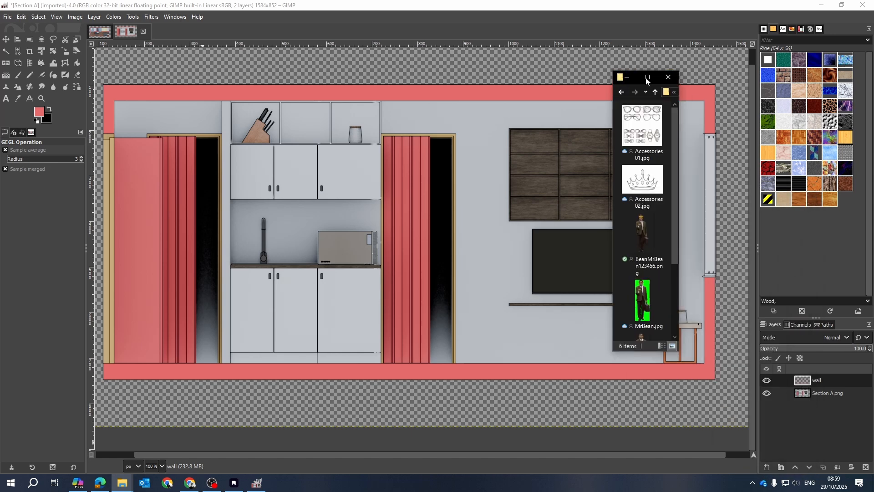
left_click_drag(641, 234, 494, 249)
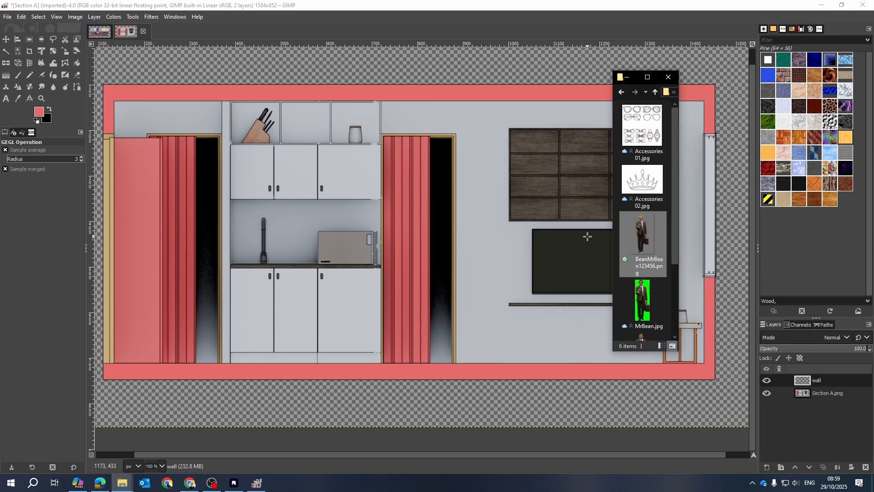
left_click_drag(587, 236, 540, 273)
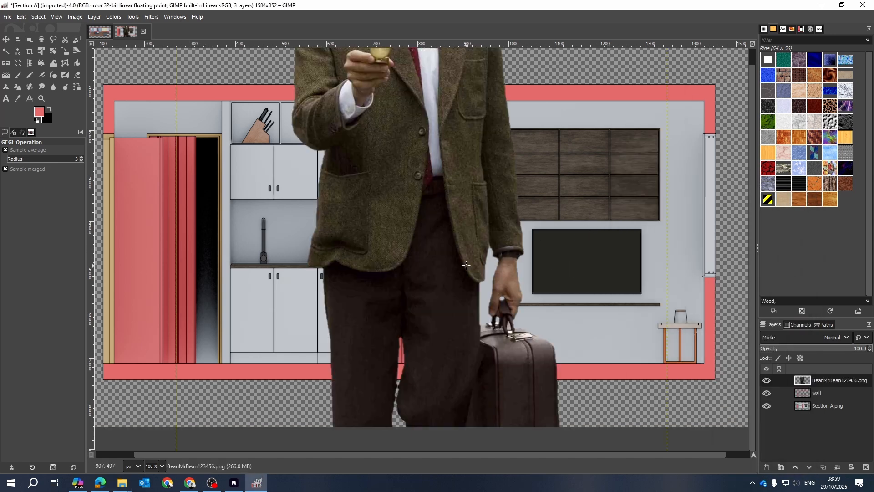
Step: Scale the BeanMrBean123456.png figure to about 242 × 430 px and stand it on the floor slab just beside the right-hand doorway
scroll(408, 272, "down", 4, "ctrl")
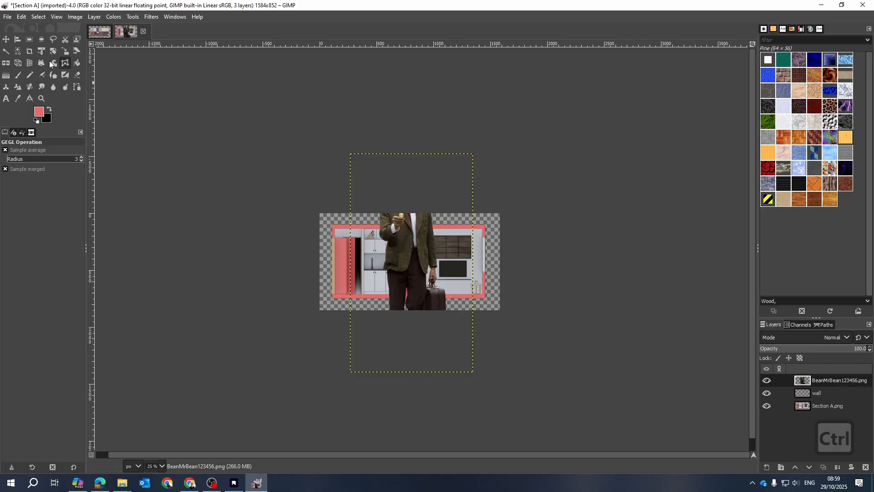
left_click(65, 51)
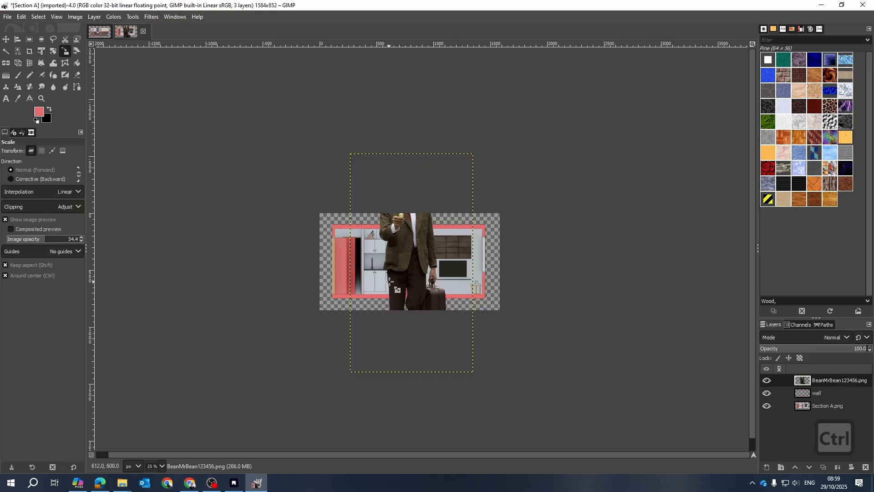
left_click(390, 282)
left_click_drag(353, 156, 430, 311)
scroll(437, 302, "up", 3, "ctrl")
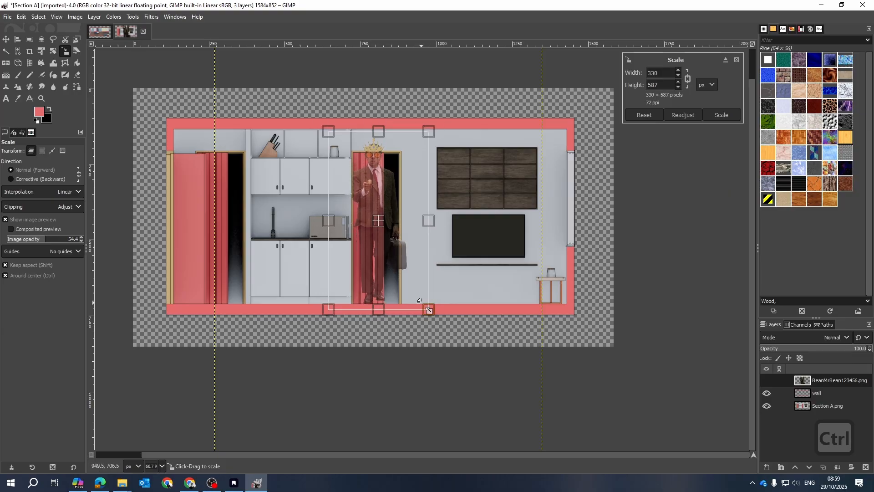
left_click_drag(383, 128, 381, 155)
scroll(368, 216, "up", 2)
scroll(377, 245, "down", 1)
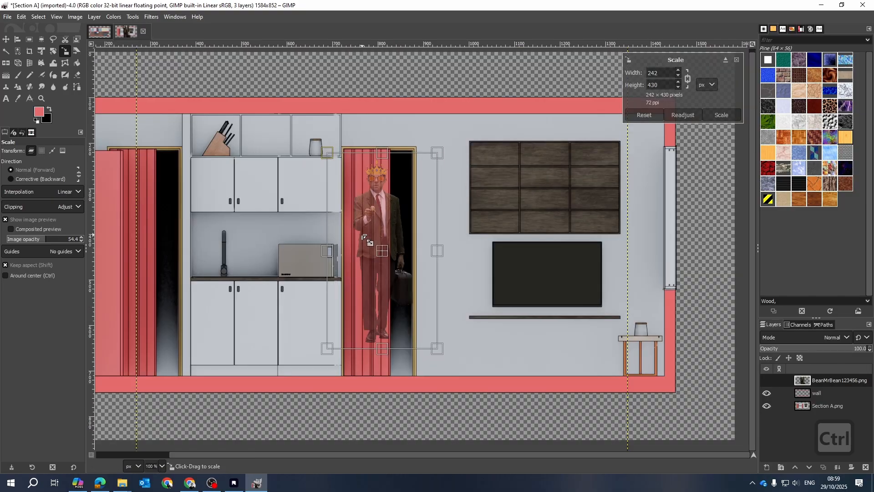
left_click_drag(396, 253, 452, 295)
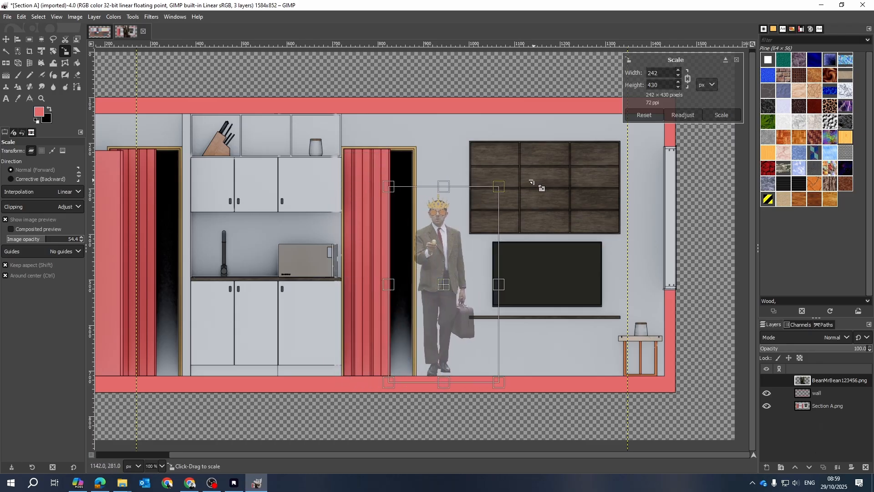
left_click(722, 116)
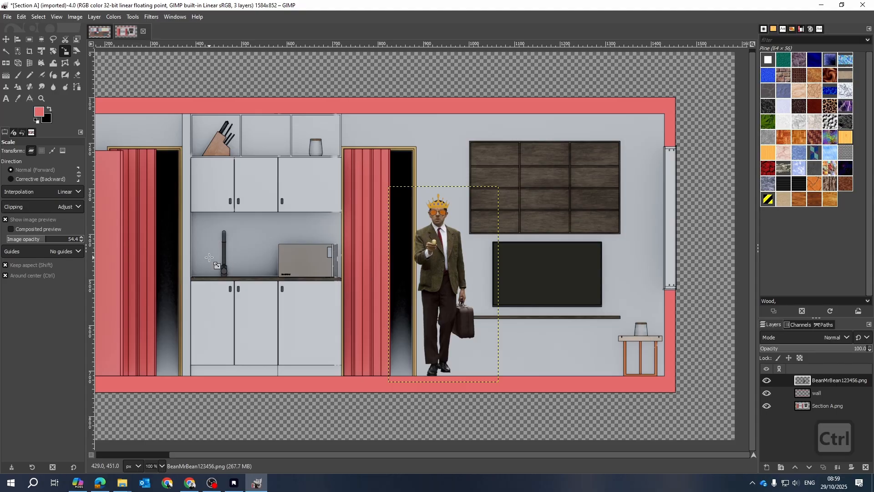
Step: Try expanding the BeanMrBean123456.png layer to the image size, and undo it
scroll(209, 257, "down", 3)
scroll(370, 248, "up", 3)
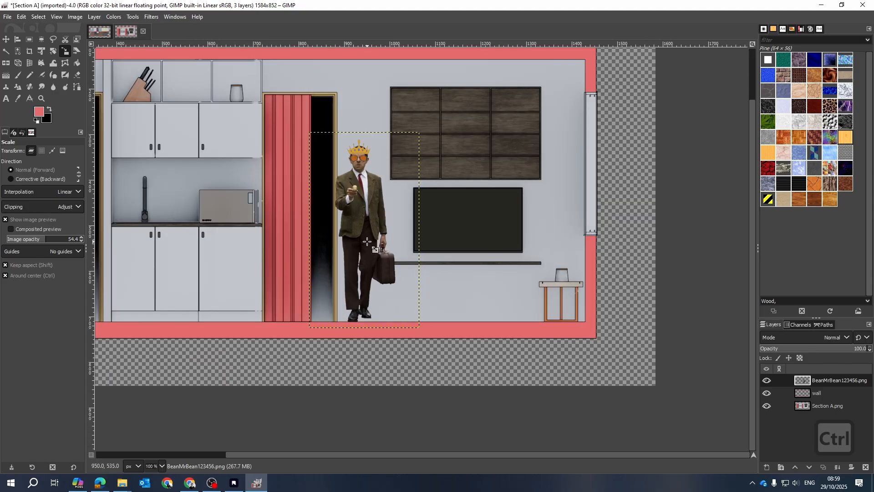
right_click(822, 383)
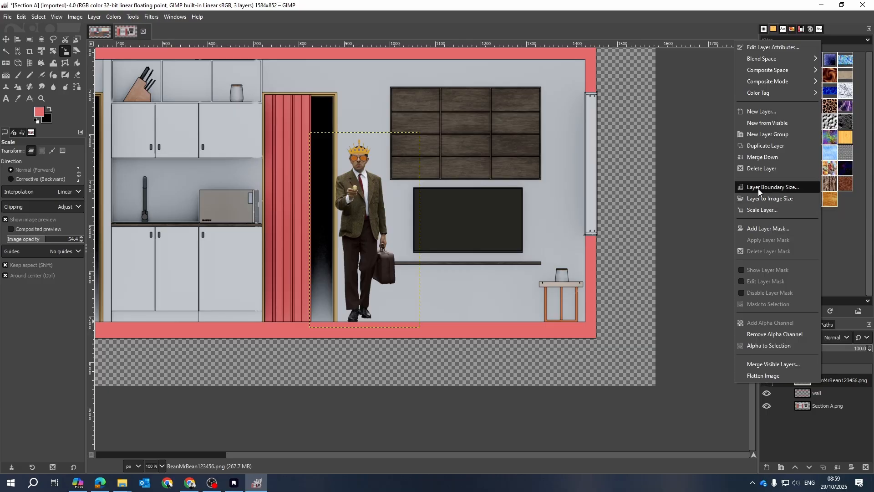
left_click(780, 199)
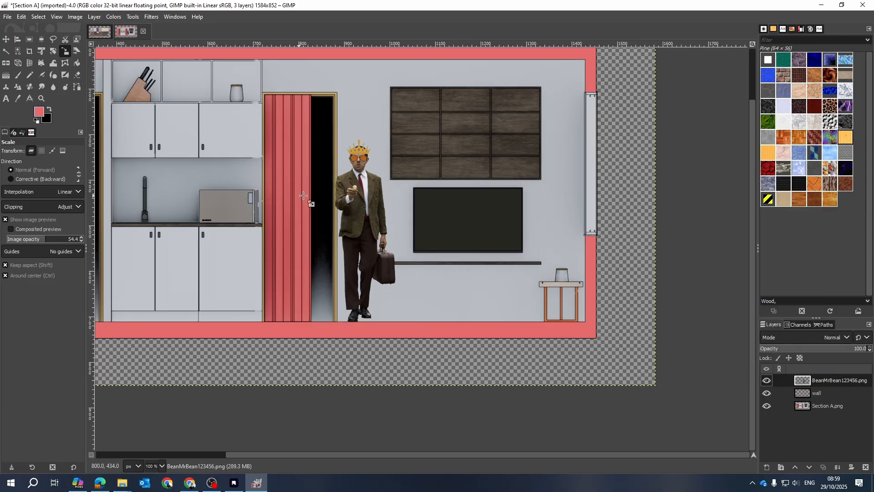
key("ctrl+z")
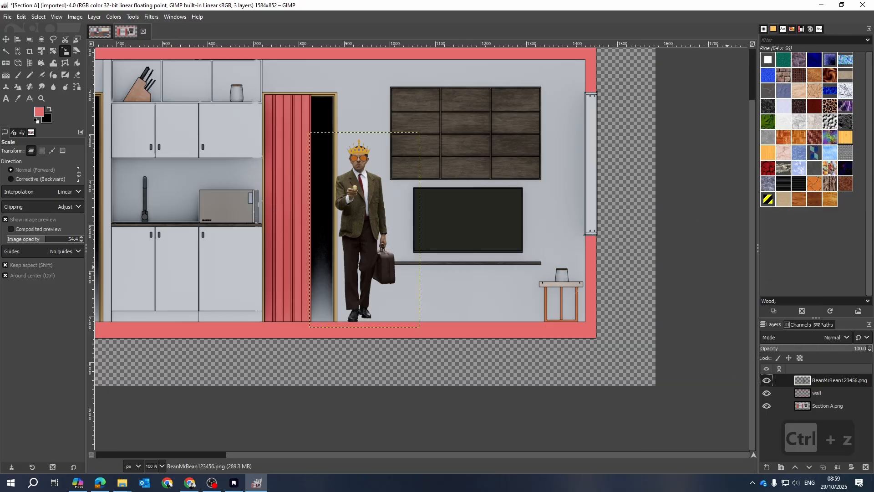
right_click(812, 379)
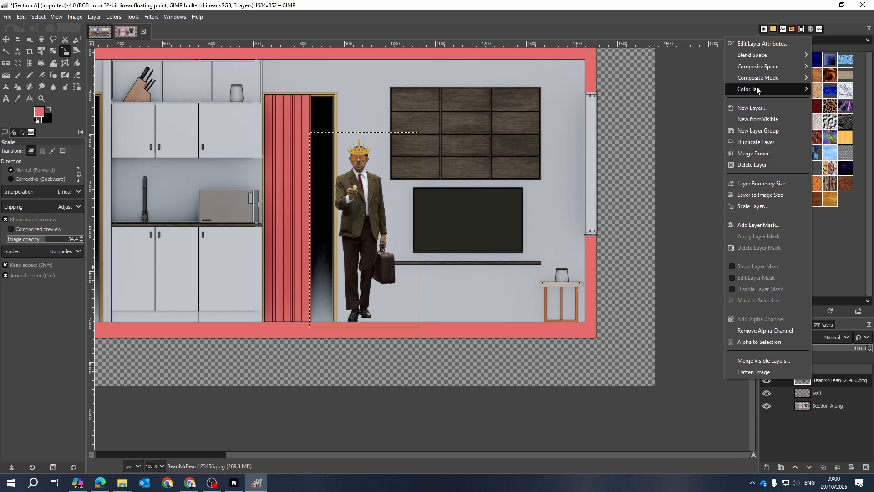
key("Escape")
key("Escape")
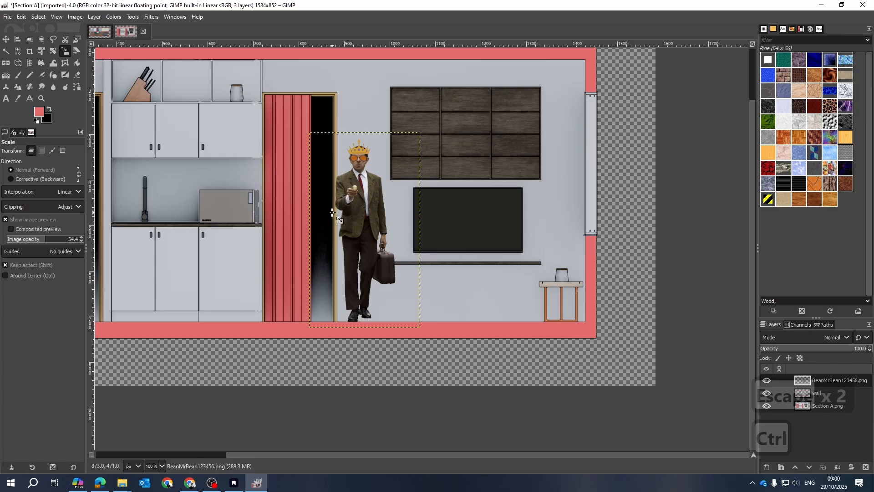
scroll(337, 216, "up", 1, "ctrl")
scroll(421, 241, "down", 1, "ctrl")
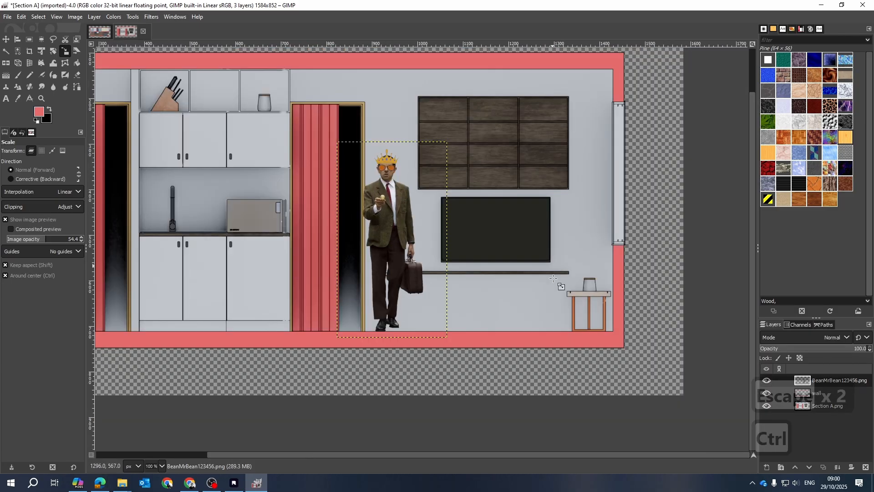
Step: Switch to File Explorer, open the Micro Apartment Renders folder and add 01_Cycles.png to the Section A image as a layer
mouse_move(123, 484)
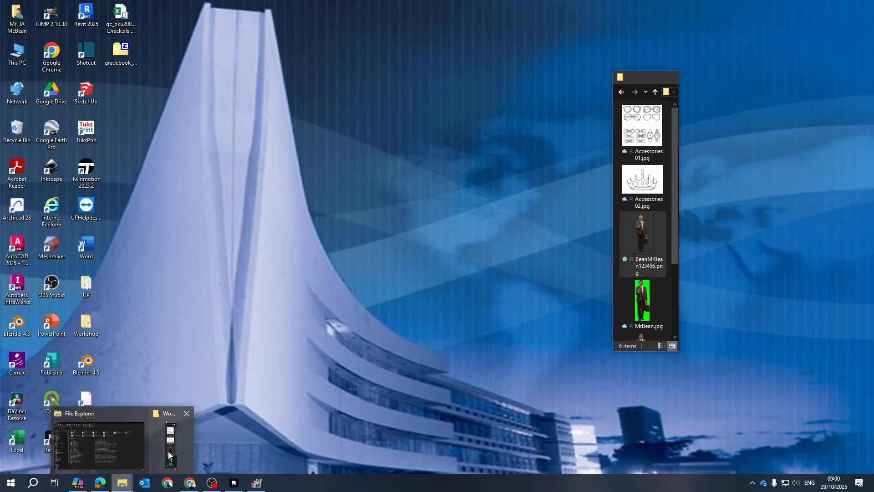
left_click(170, 437)
left_click(647, 77)
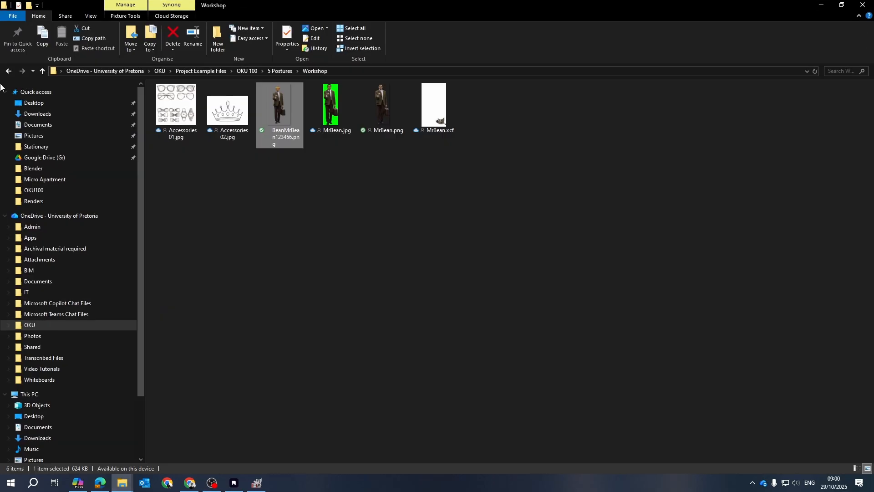
left_click(34, 103)
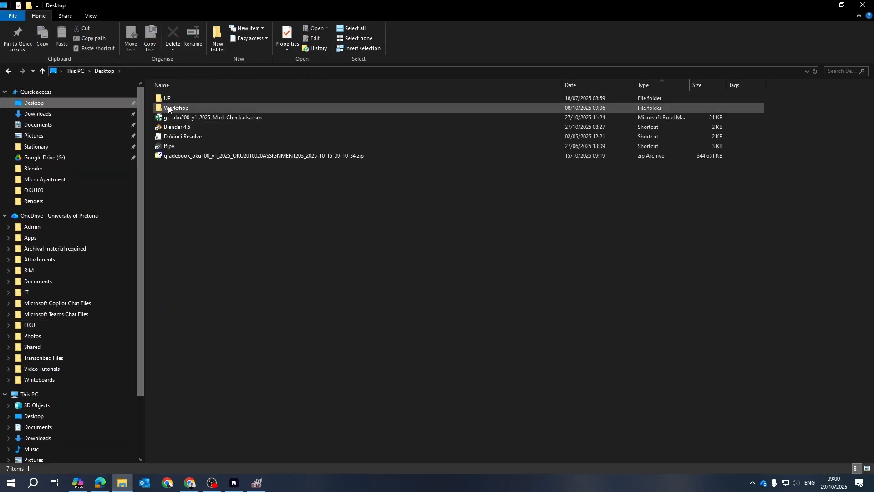
double_click(160, 108)
double_click(176, 109)
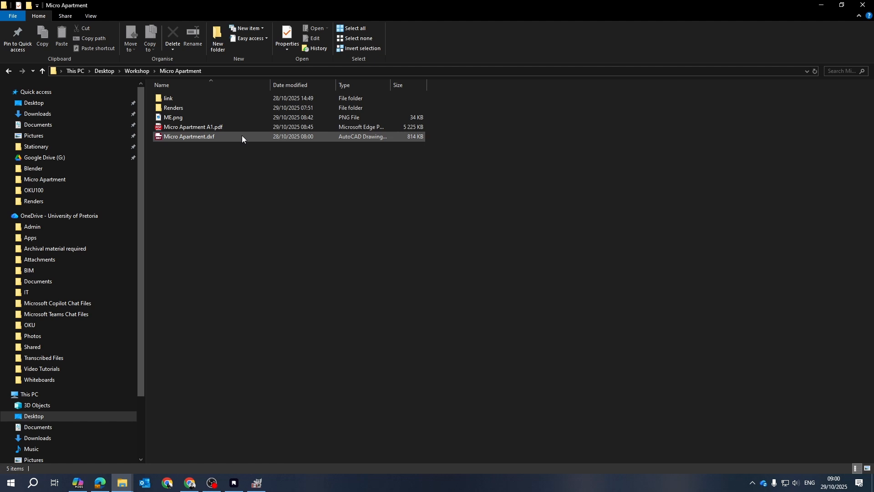
double_click(176, 108)
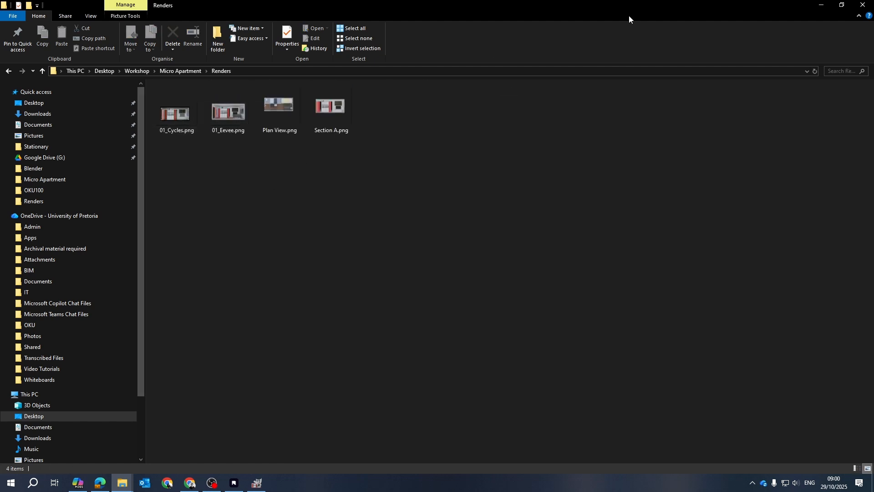
left_click(841, 5)
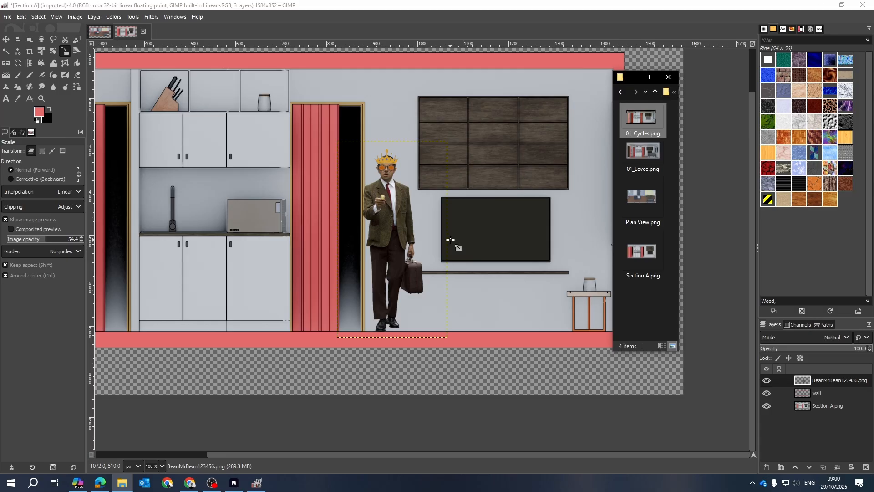
left_click_drag(450, 239, 452, 244)
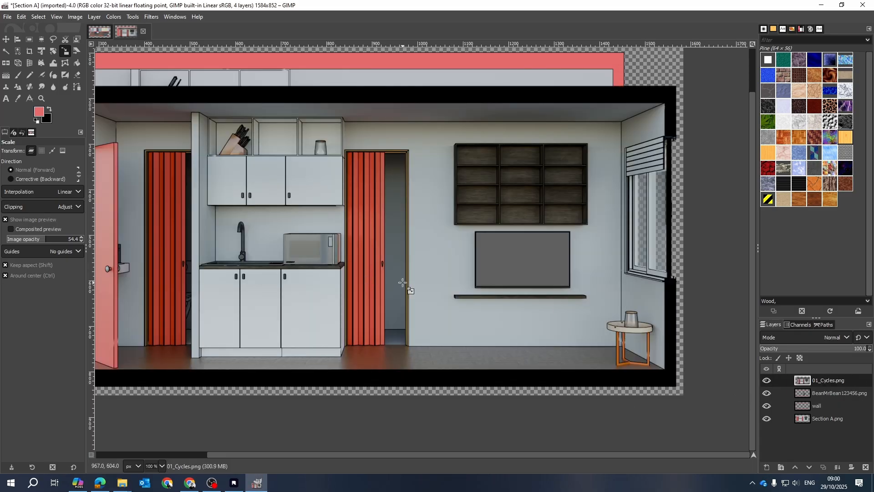
Step: Scale the 01_Cycles.png layer to about 973 × 547 px and place it over the lower right part of the section
scroll(402, 282, "down", 2)
left_click(240, 192)
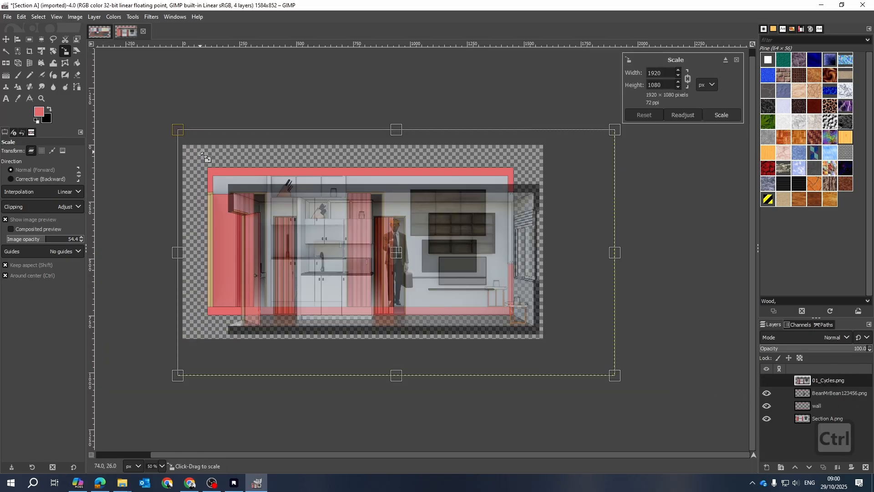
left_click_drag(180, 131, 286, 197)
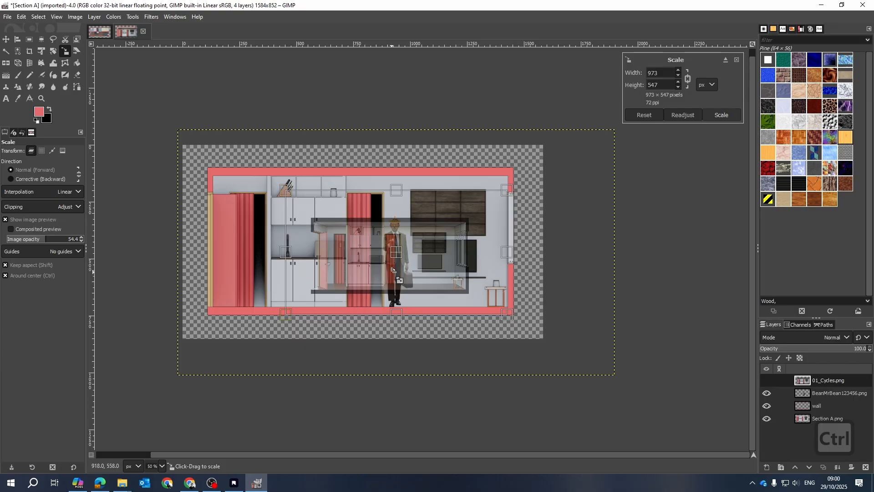
scroll(405, 280, "up", 3)
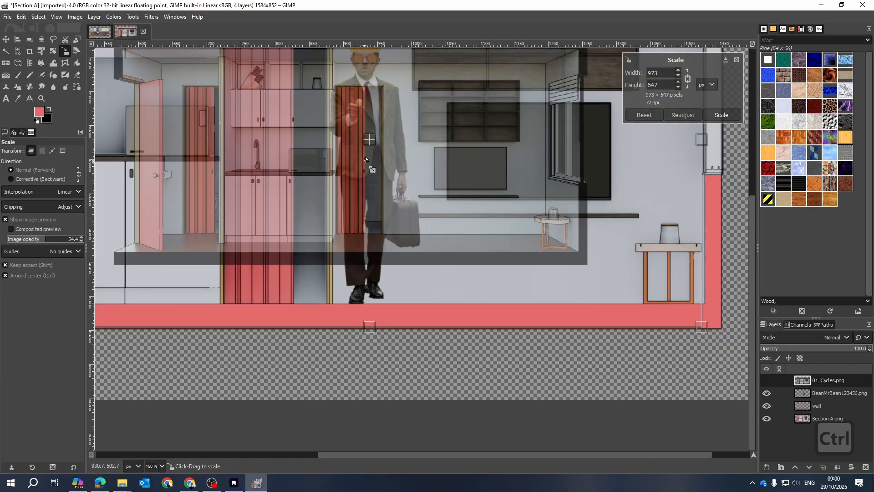
scroll(374, 148, "down", 3)
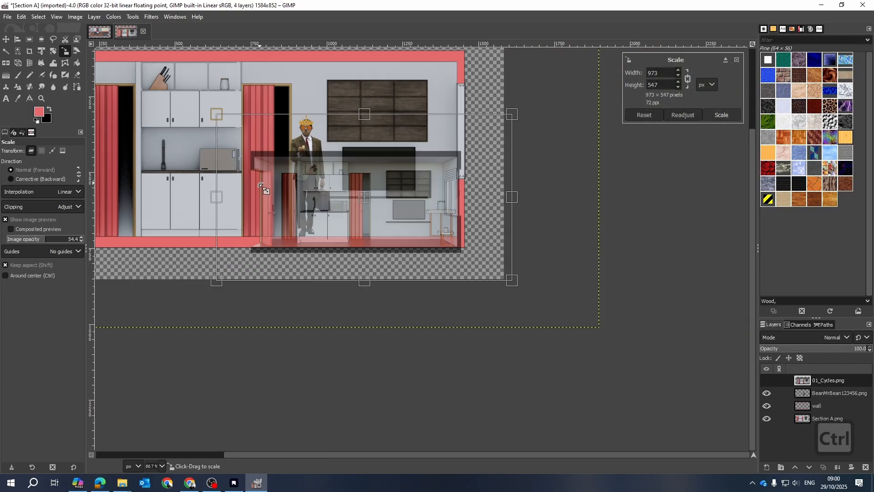
left_click(721, 114)
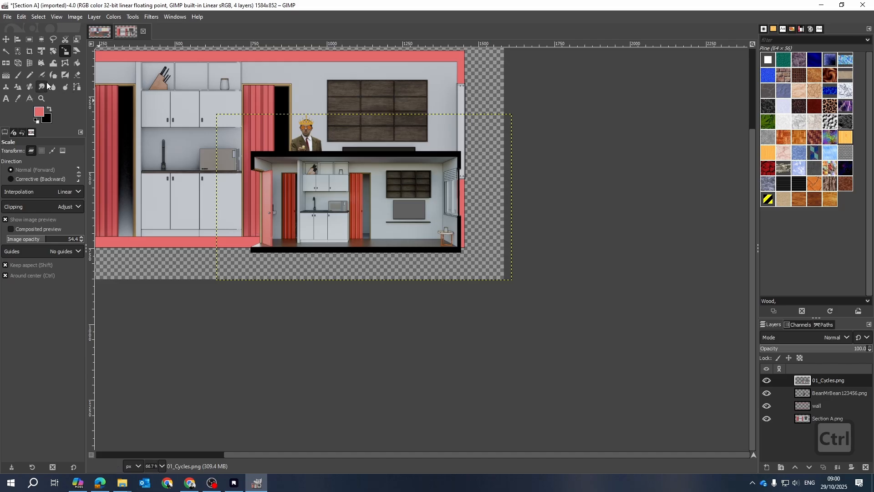
Step: Crop only the 01_Cycles.png layer to about 770 × 402 px around its rendered apartment
left_click(29, 51)
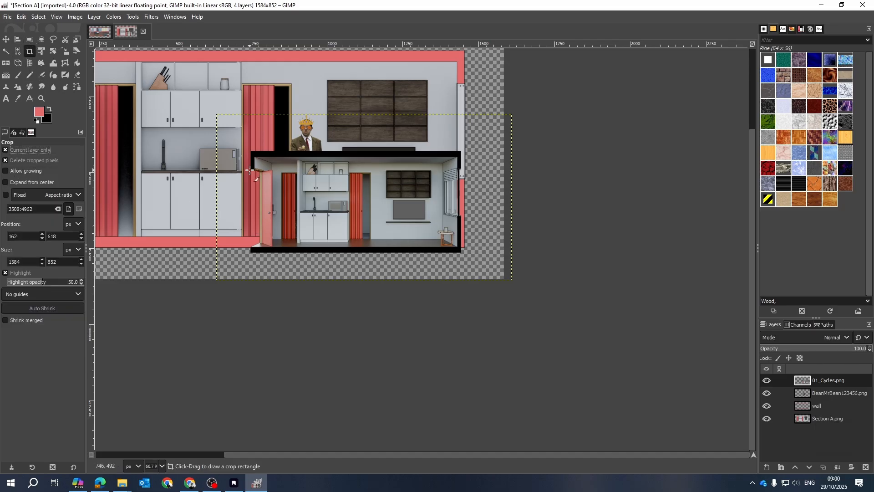
left_click_drag(237, 133, 469, 267)
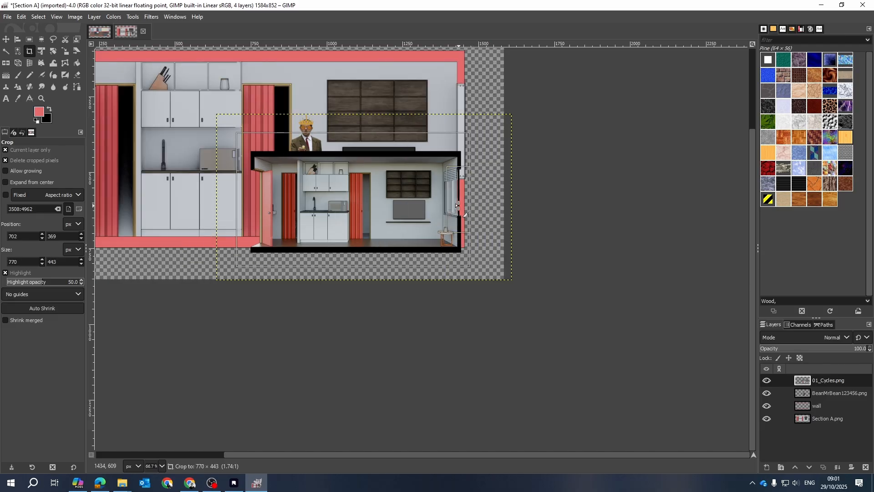
left_click_drag(341, 150, 341, 159)
left_click_drag(335, 254, 334, 249)
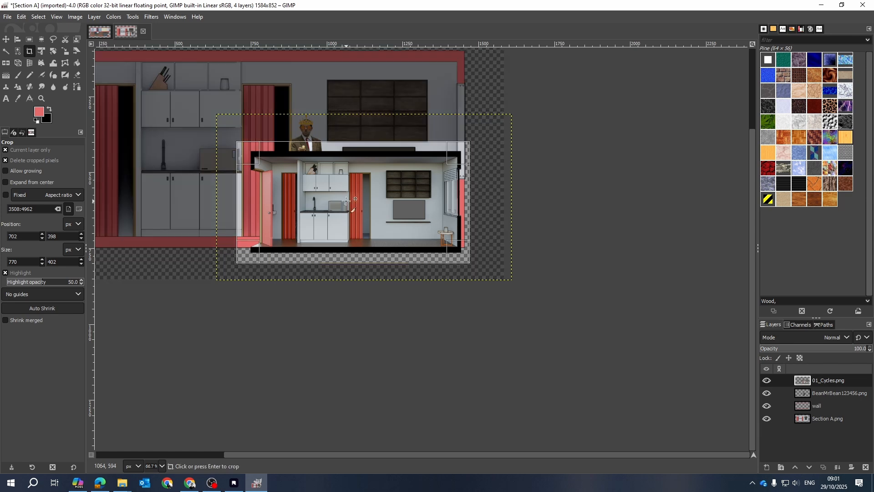
scroll(366, 197, "up", 2, "ctrl")
scroll(366, 203, "down", 2, "ctrl")
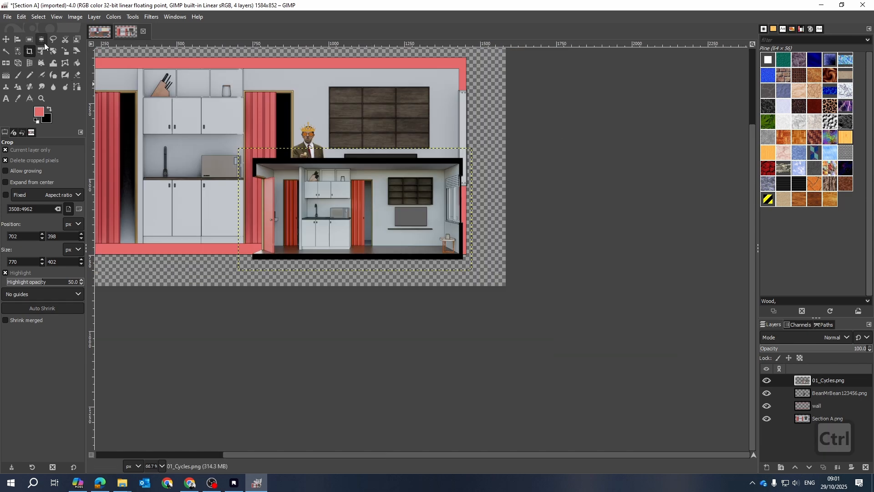
Step: Scale the 01_Cycles.png layer to about 255 × 133 px and centre it on the wall-mounted television screen in the section
left_click(65, 51)
left_click(277, 171)
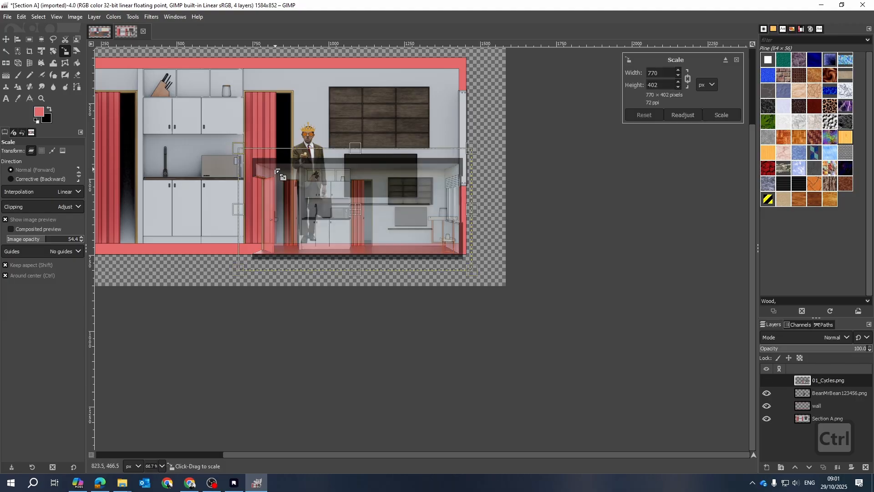
left_click_drag(241, 150, 304, 184)
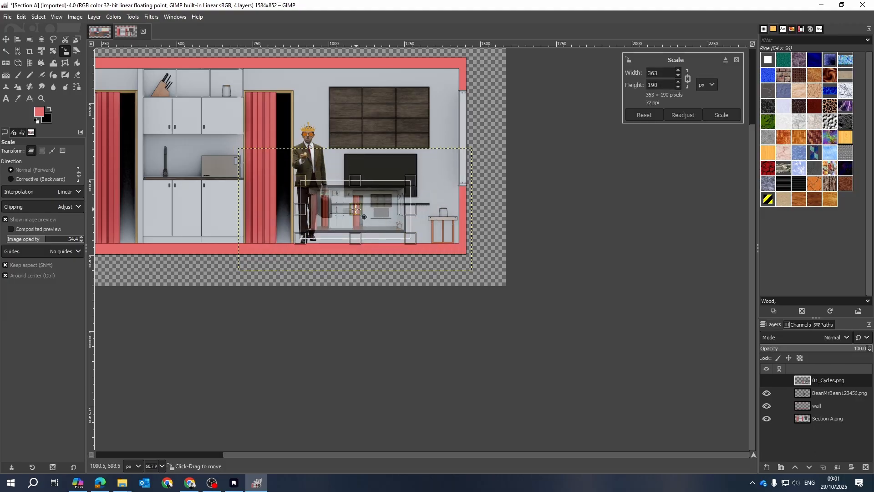
left_click_drag(354, 208, 396, 194)
scroll(431, 211, "up", 4, "ctrl")
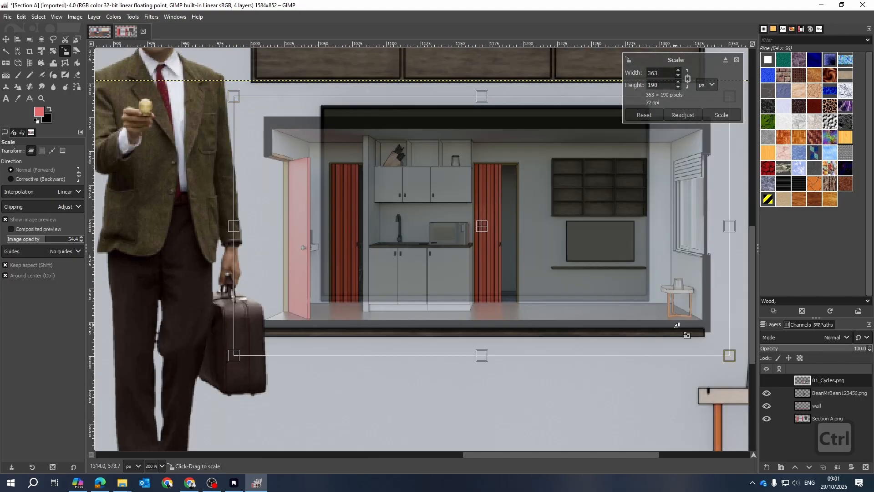
left_click_drag(731, 354, 600, 257)
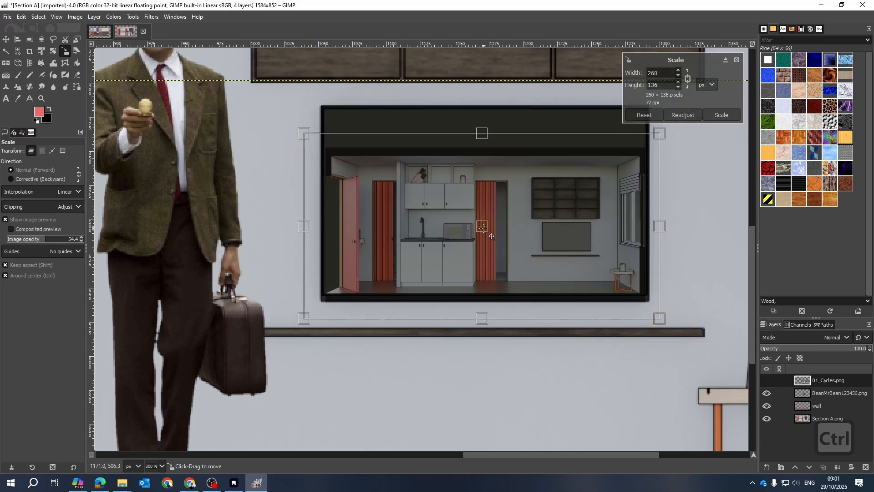
left_click_drag(491, 236, 488, 218)
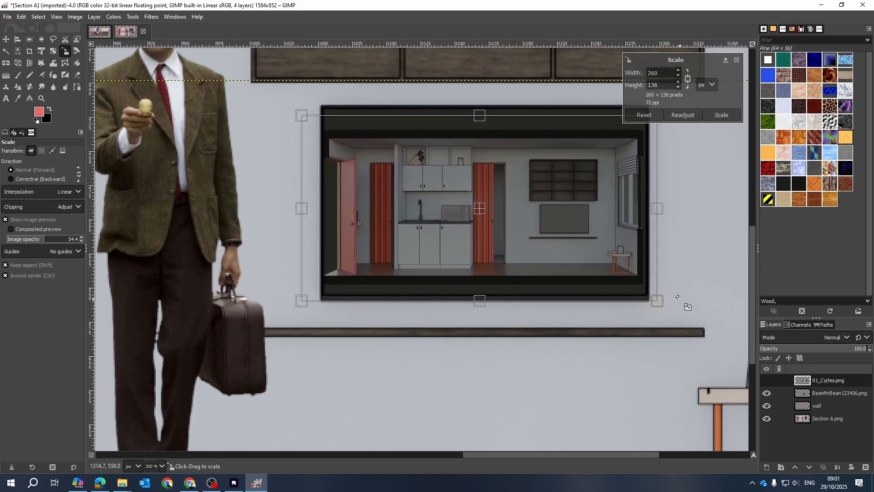
left_click_drag(659, 297, 656, 295)
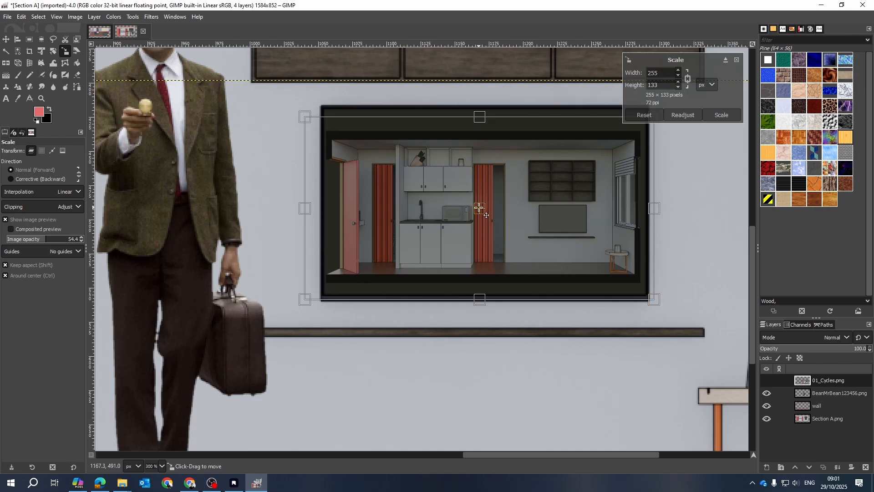
left_click_drag(479, 208, 480, 206)
left_click(721, 114)
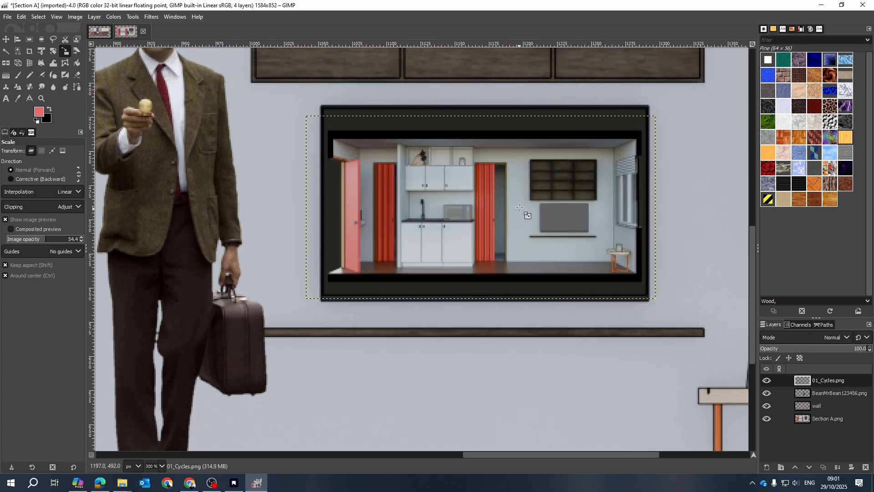
Step: Reduce the opacity of the 01_Cycles.png layer to about 58 so it blends with the television screen
scroll(519, 206, "down", 4)
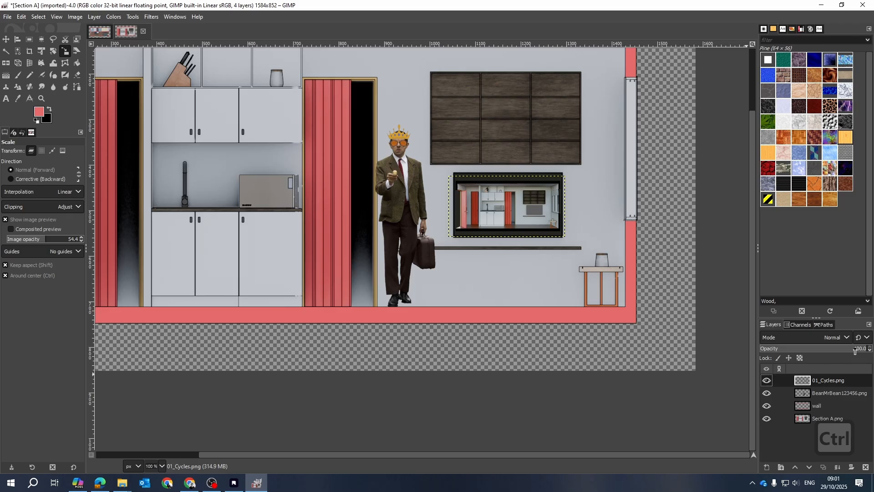
left_click_drag(846, 350, 822, 350)
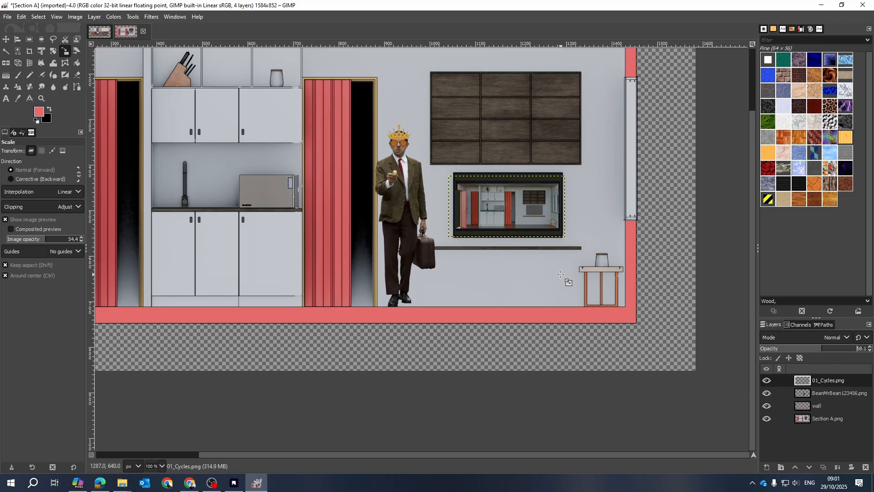
right_click(544, 235)
key("Escape")
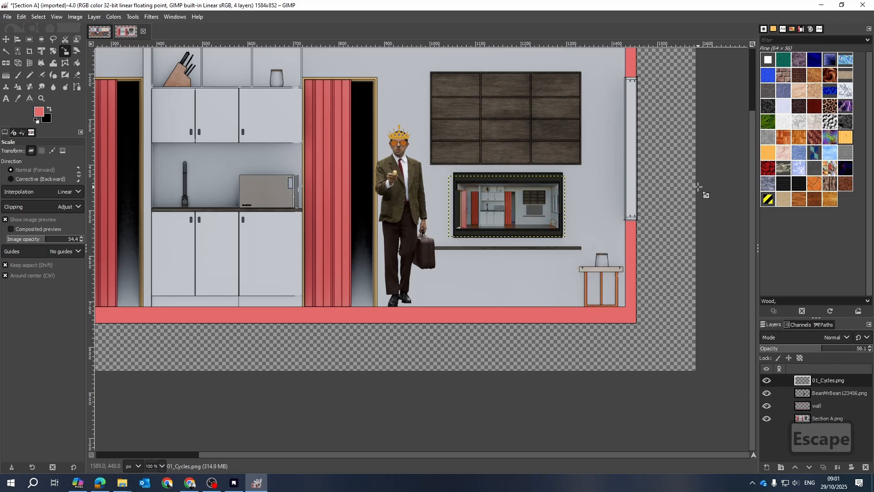
scroll(629, 347, "down", 2)
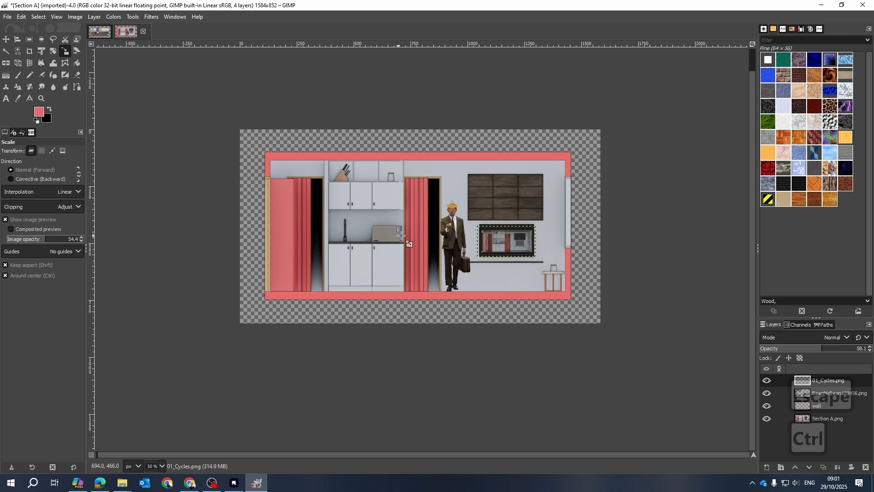
scroll(401, 235, "up", 2)
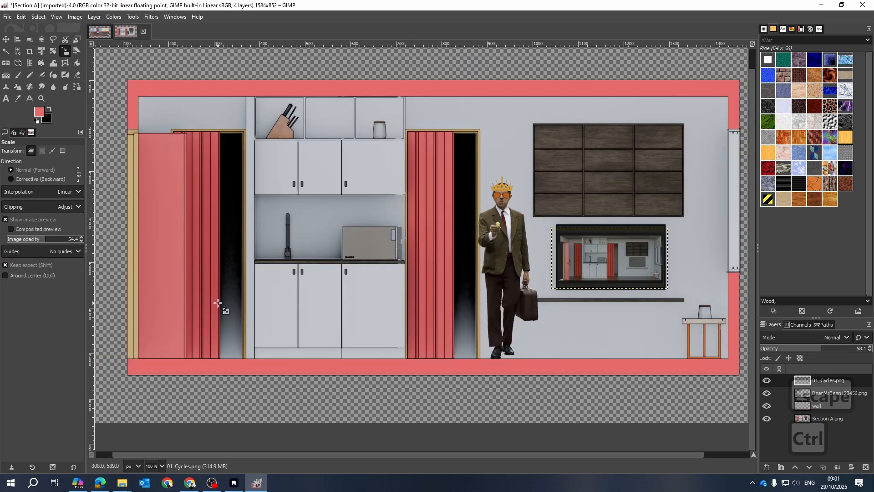
scroll(222, 307, "down", 1)
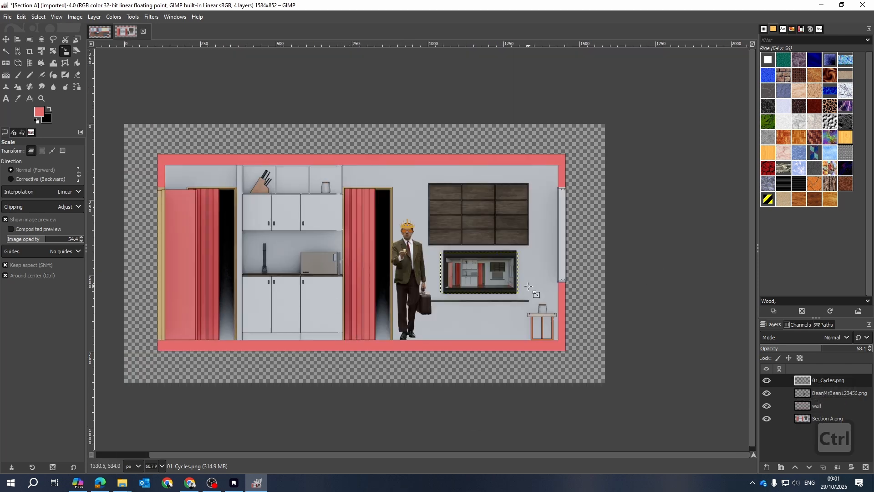
Step: Export the Section A image to the Desktop as Section A.png with the default PNG options
left_click(15, 18)
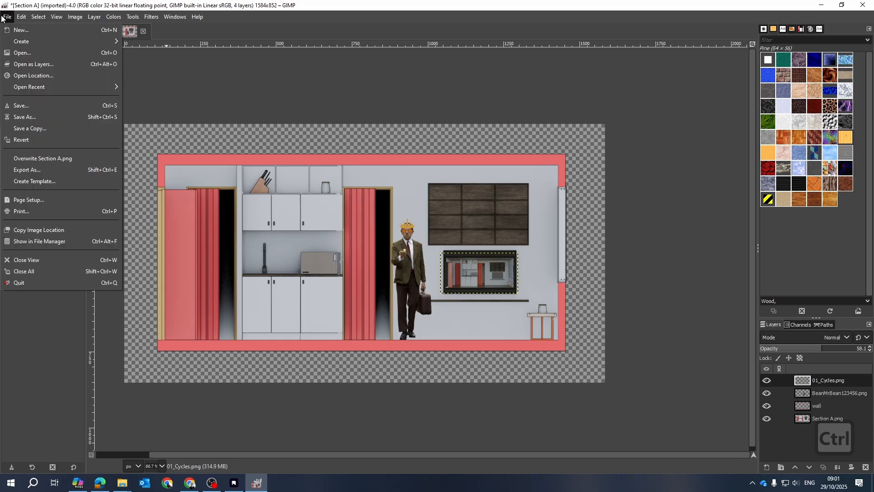
left_click(26, 169)
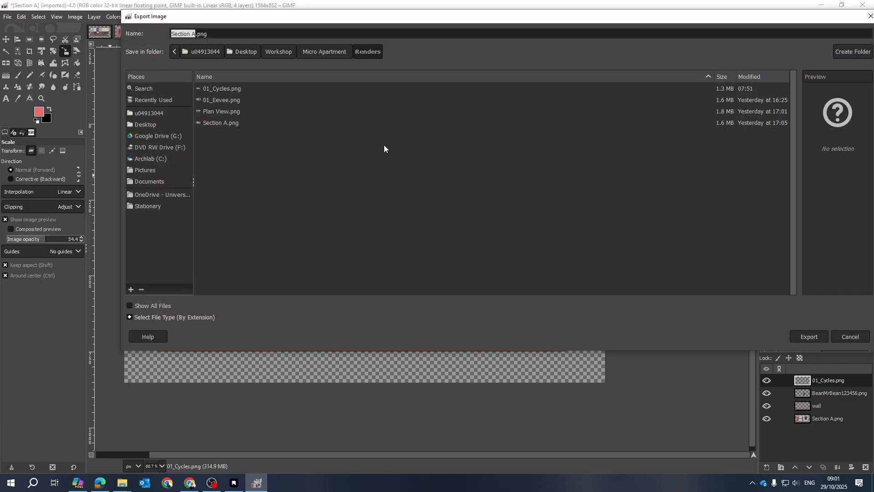
left_click(141, 123)
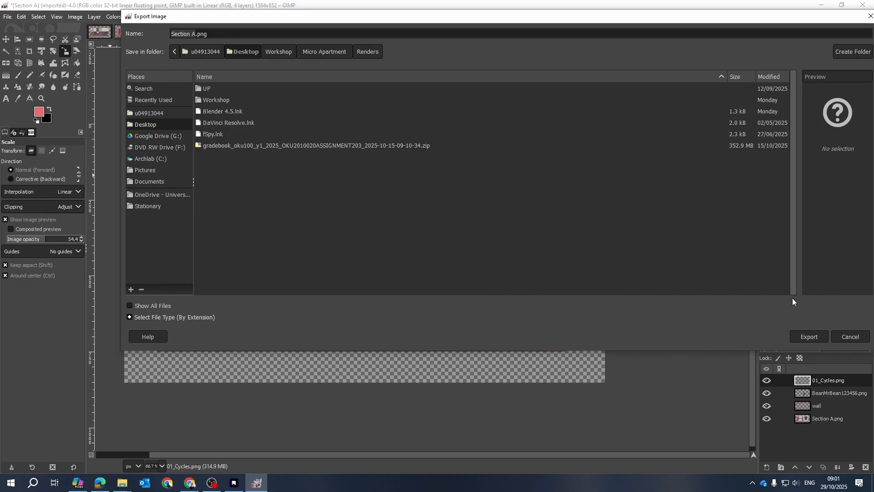
left_click(806, 336)
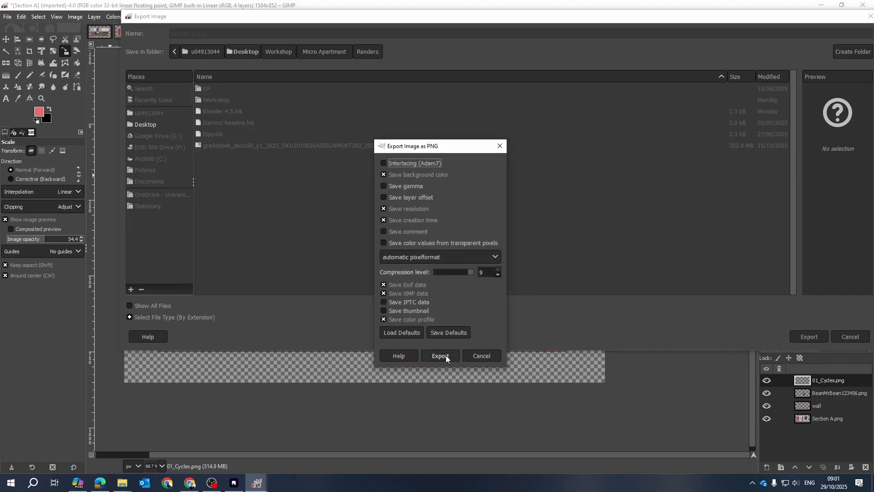
left_click(440, 356)
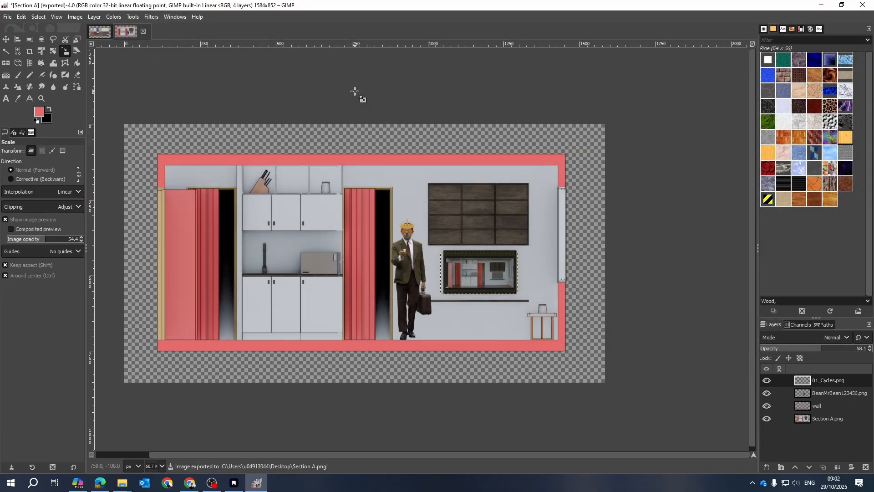
Step: Export the Plan View image to the Desktop as Plan View.png with the default PNG options, and return to the Section A image
left_click(98, 31)
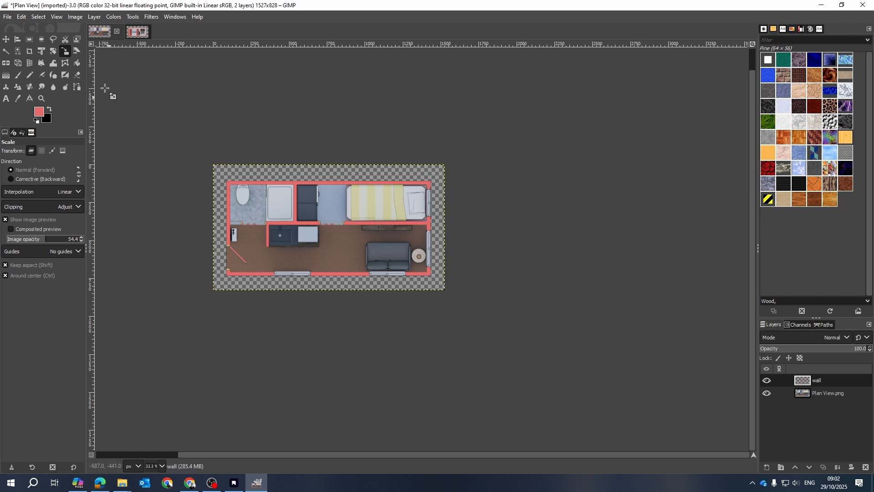
left_click(7, 16)
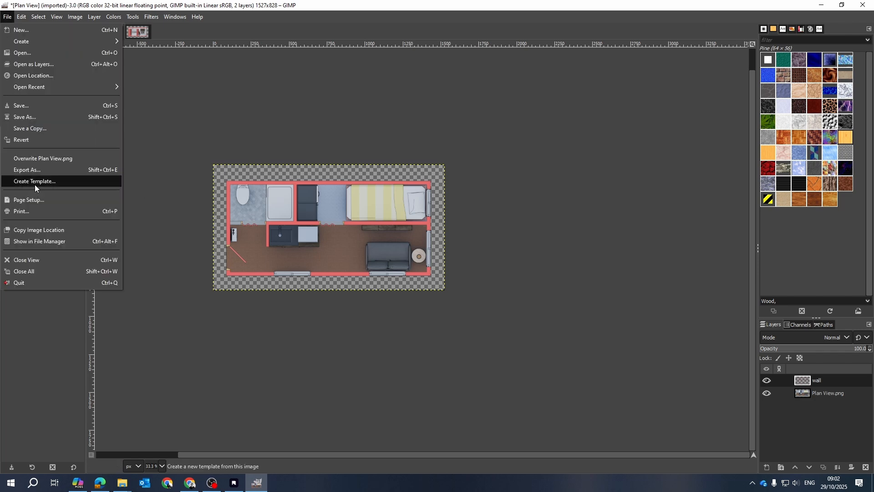
left_click(32, 168)
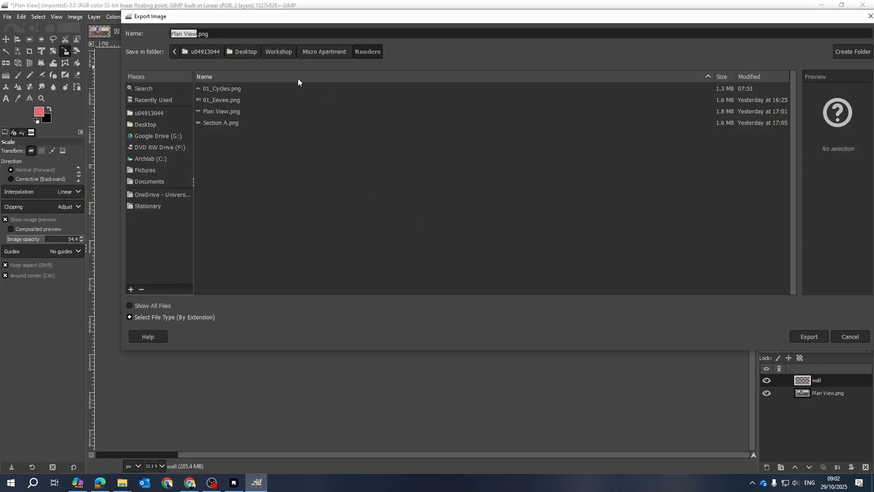
left_click(151, 123)
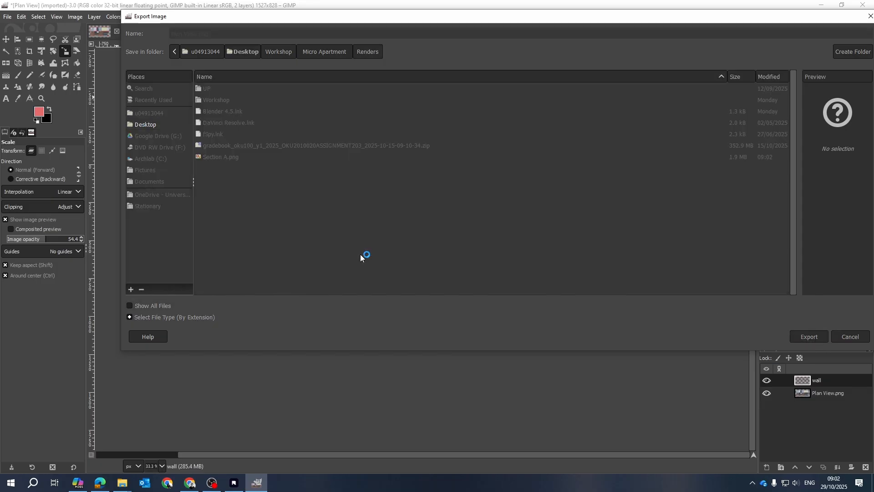
left_click(440, 356)
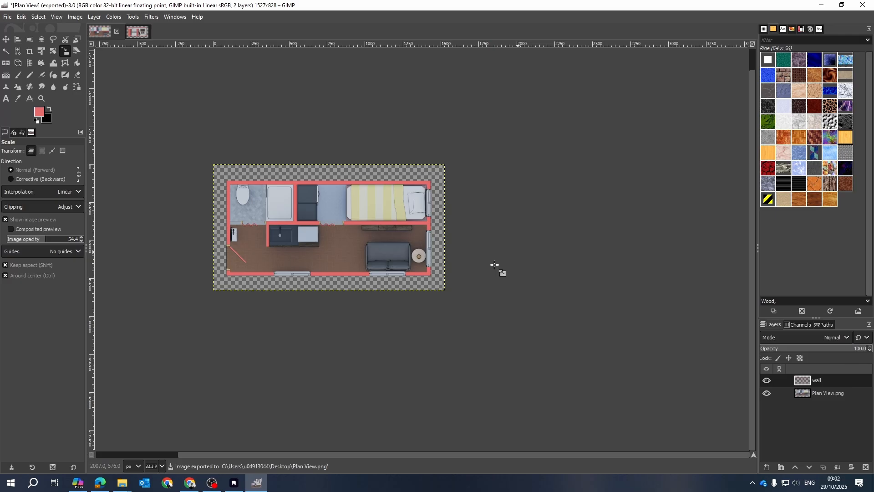
left_click(137, 31)
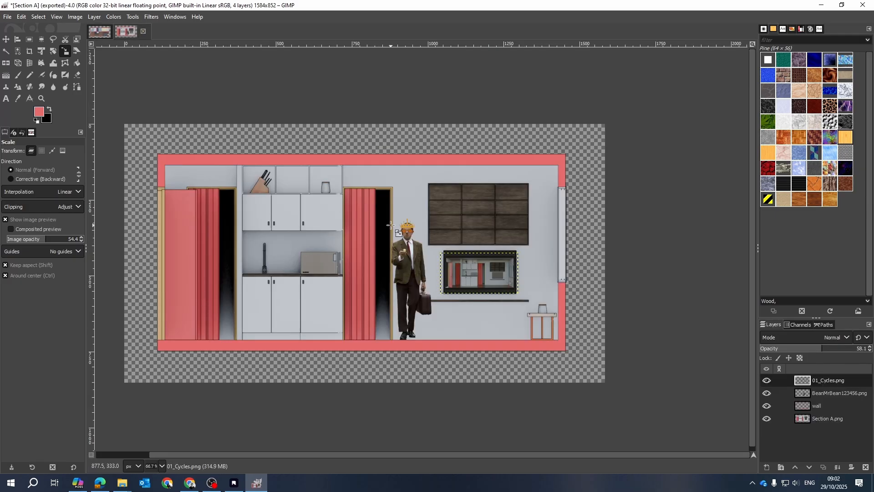
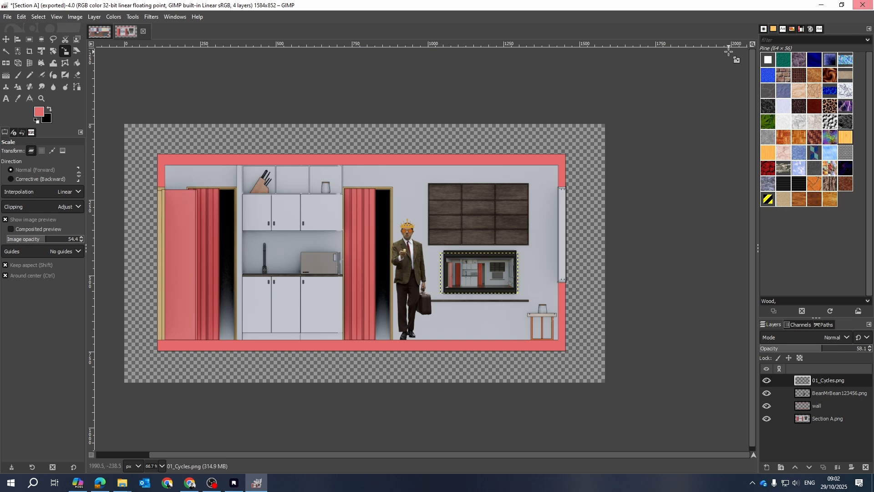
Step: Minimize the open windows, switch to Rayon and open the Apartment canvas of the Micro Apartment model
left_click(820, 9)
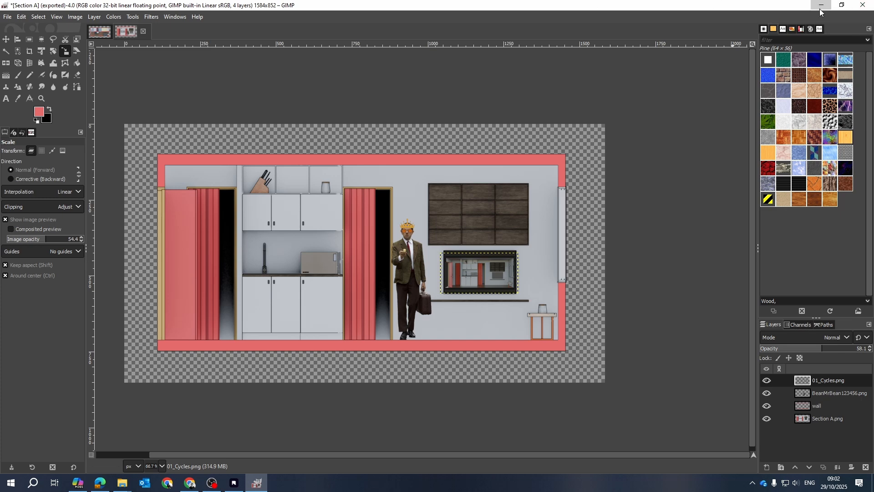
left_click(669, 77)
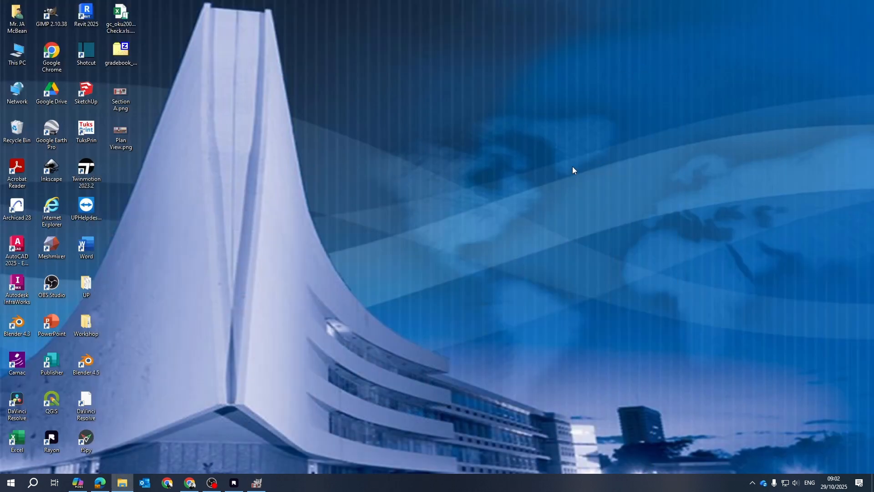
left_click(234, 483)
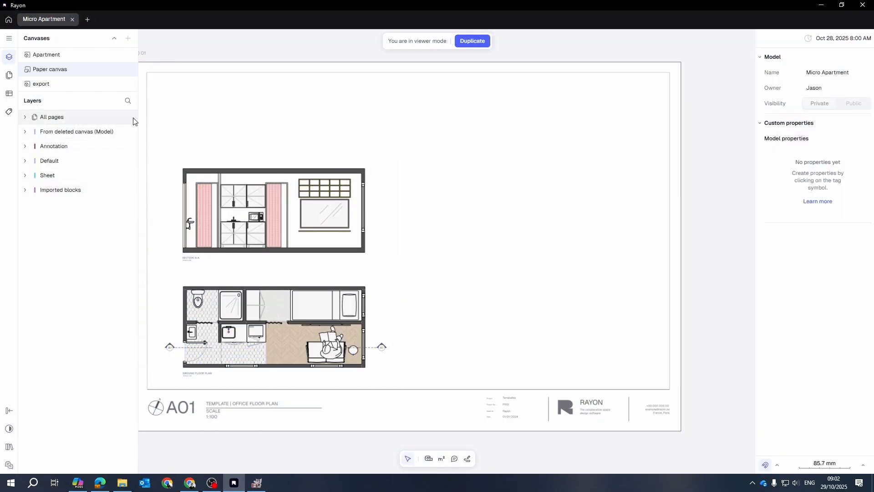
double_click(59, 58)
left_click(463, 337)
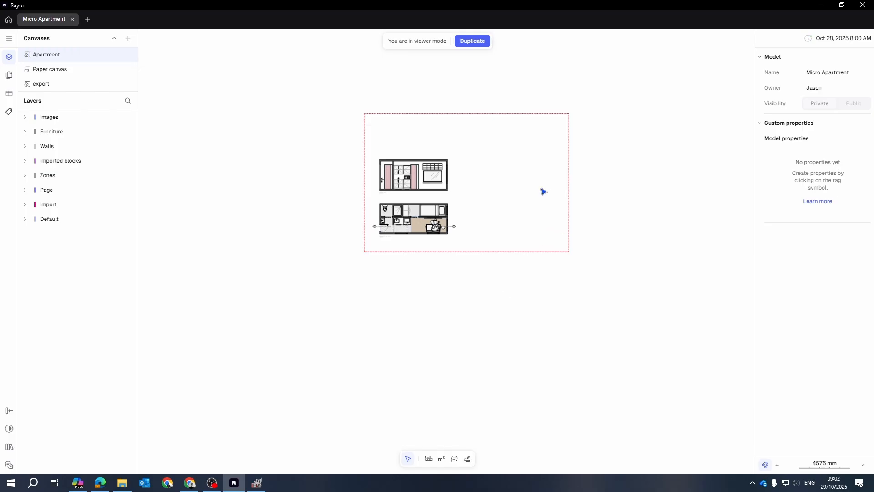
Step: Examine the dashed page frame around the section and floor plan, including its layer and dimensions
scroll(540, 188, "up", 5)
scroll(606, 208, "down", 5)
scroll(611, 246, "up", 2)
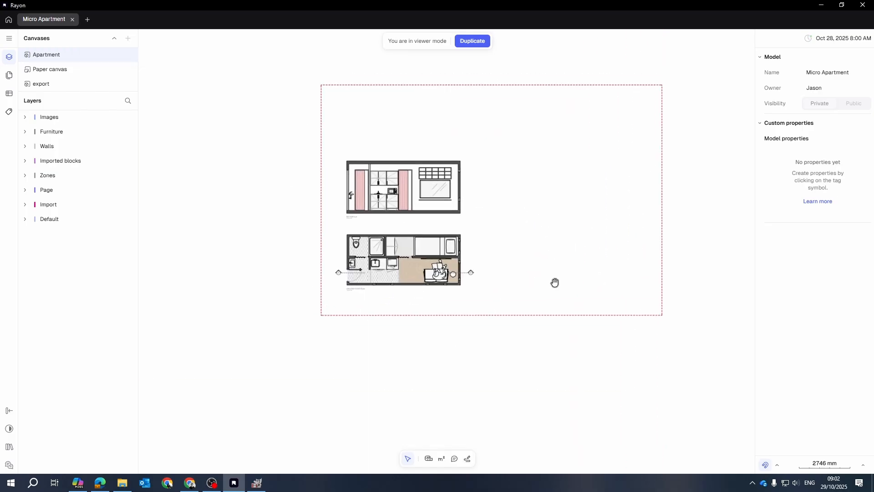
left_click(553, 270)
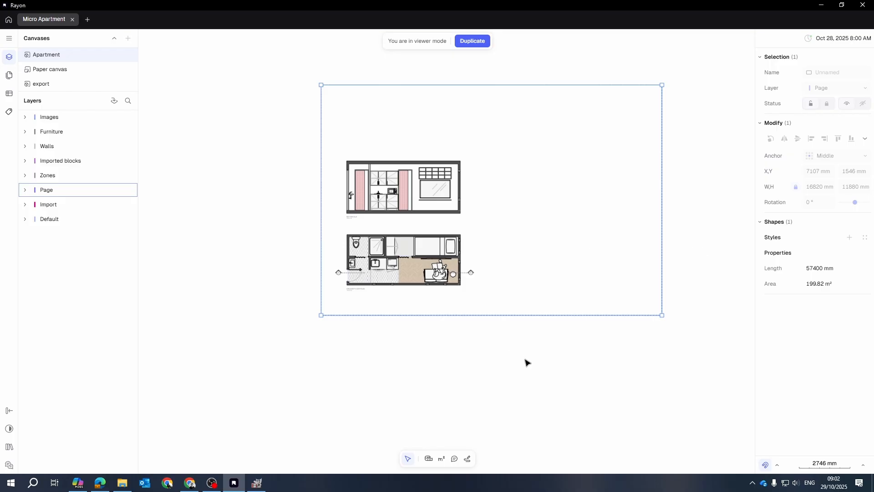
key("Escape")
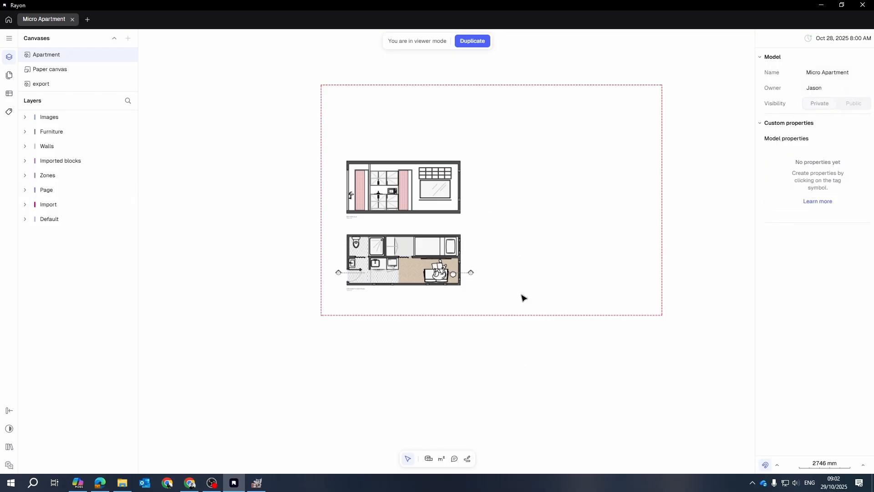
left_click(533, 315)
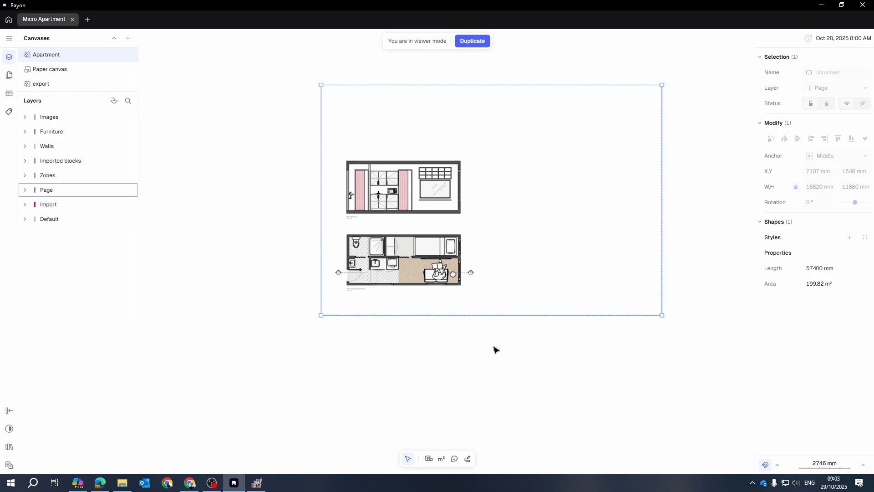
key("Escape")
key("Escape")
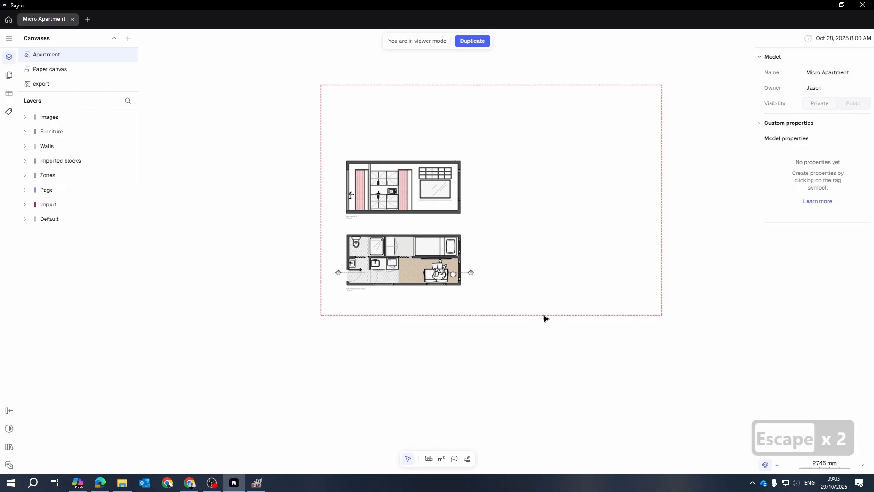
key("Escape")
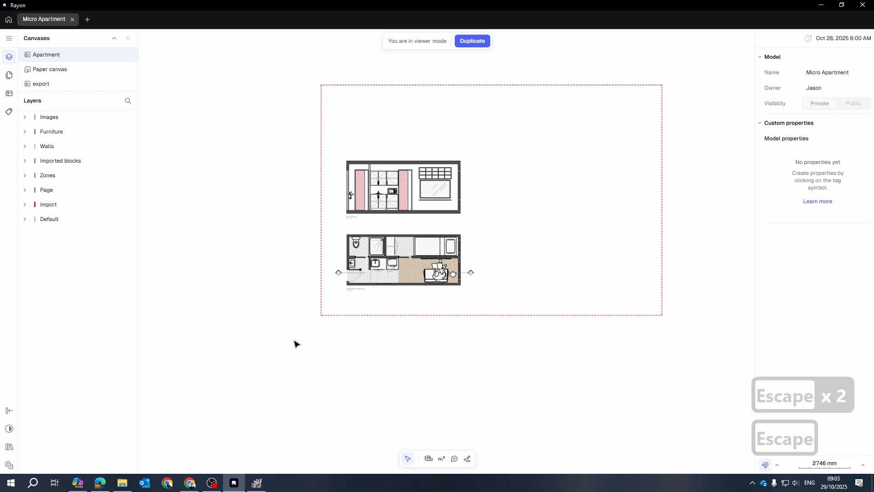
left_click_drag(731, 156, 582, 99)
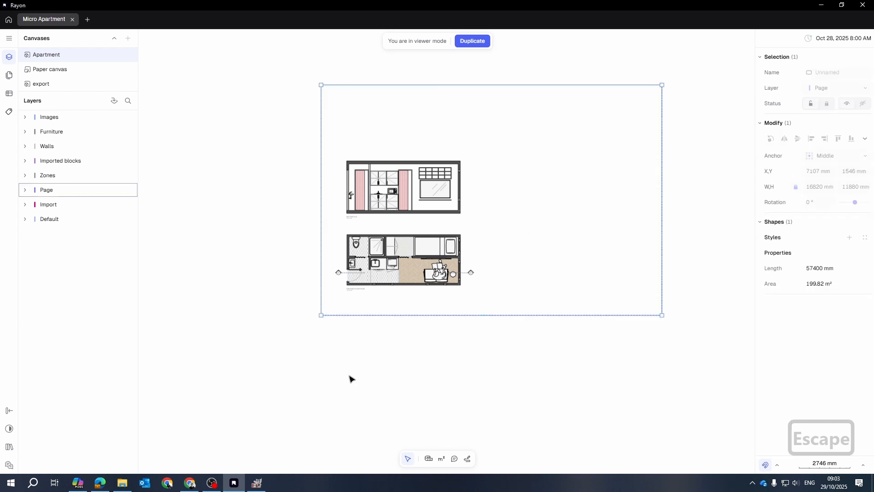
key("Escape")
scroll(351, 379, "down", 3)
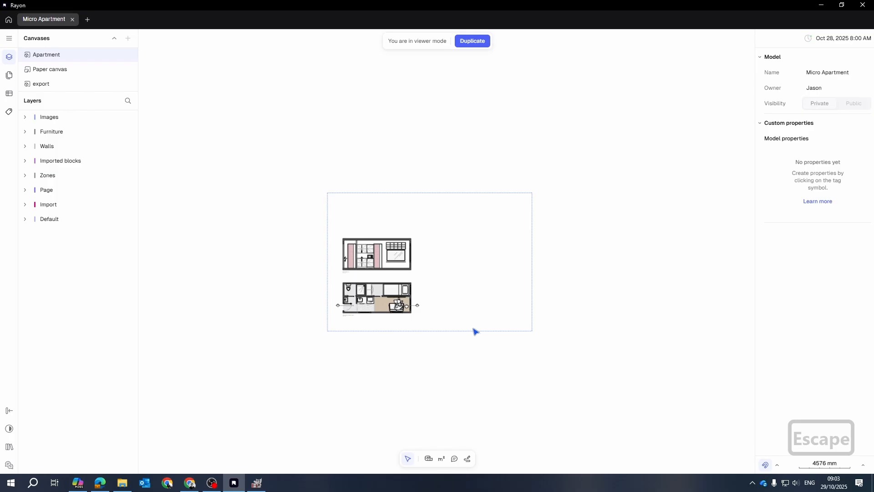
left_click(475, 331)
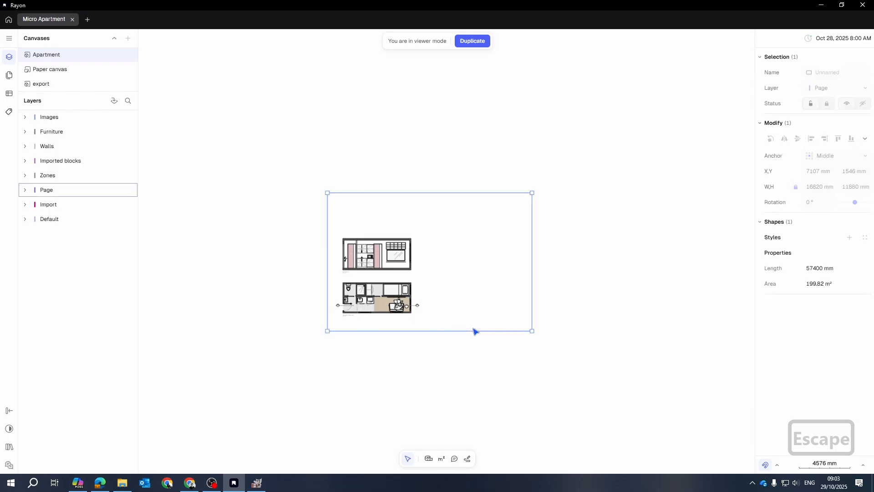
left_click(667, 323)
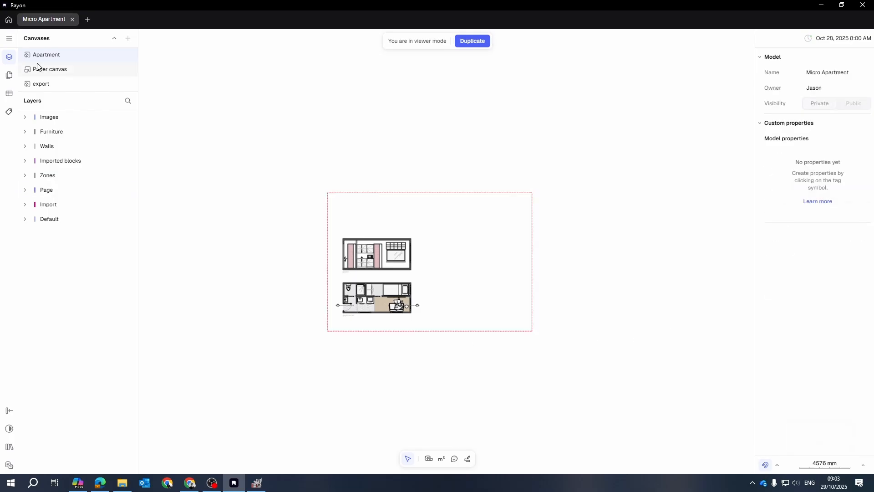
double_click(54, 55)
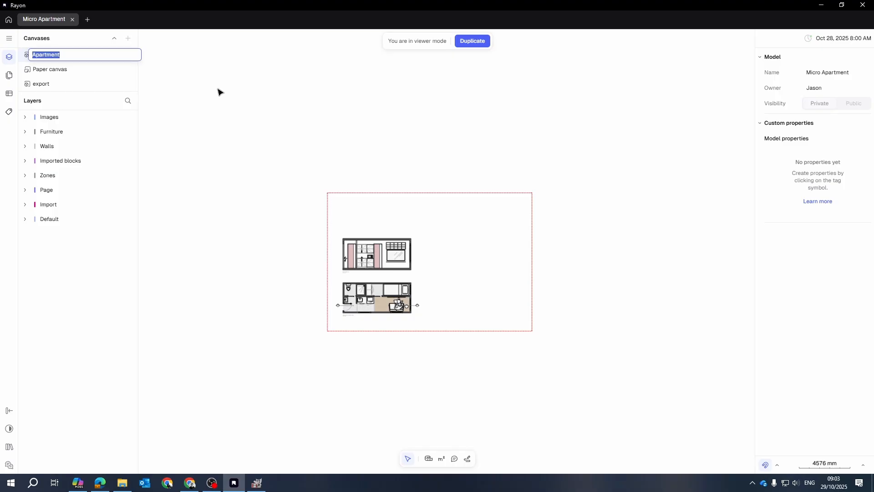
left_click(297, 120)
Step: Delete the export canvas from the Micro Apartment model
double_click(46, 84)
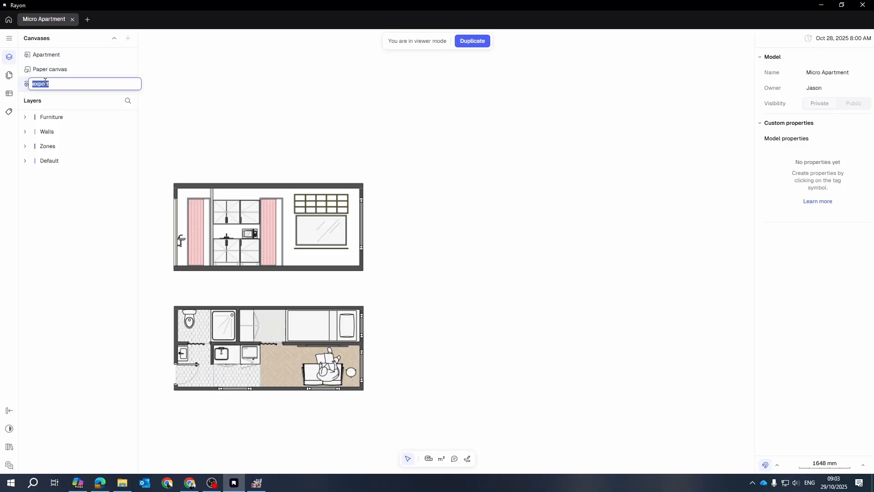
left_click(326, 87)
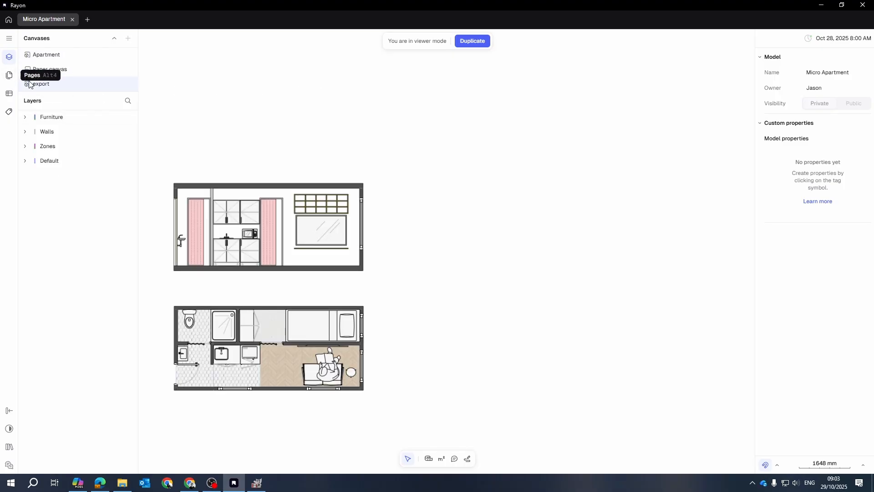
right_click(41, 89)
left_click(54, 121)
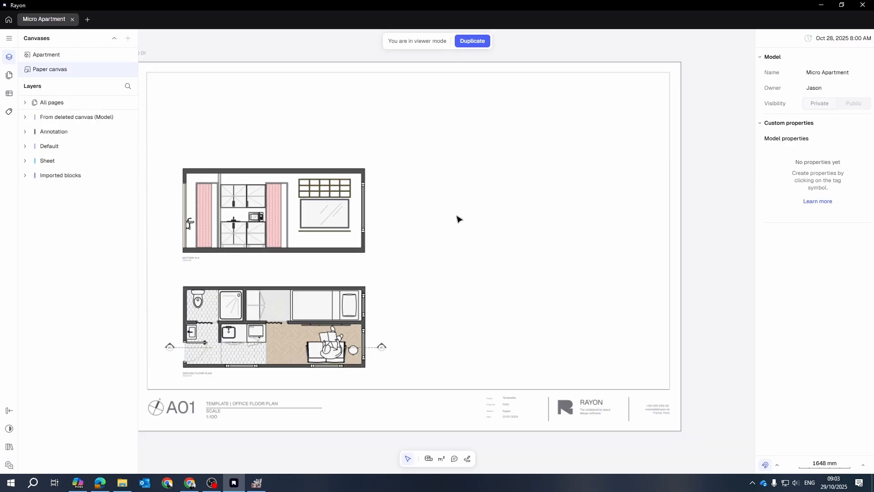
Step: Return to the Apartment canvas, keeping its name, with the whole page frame in view
double_click(40, 56)
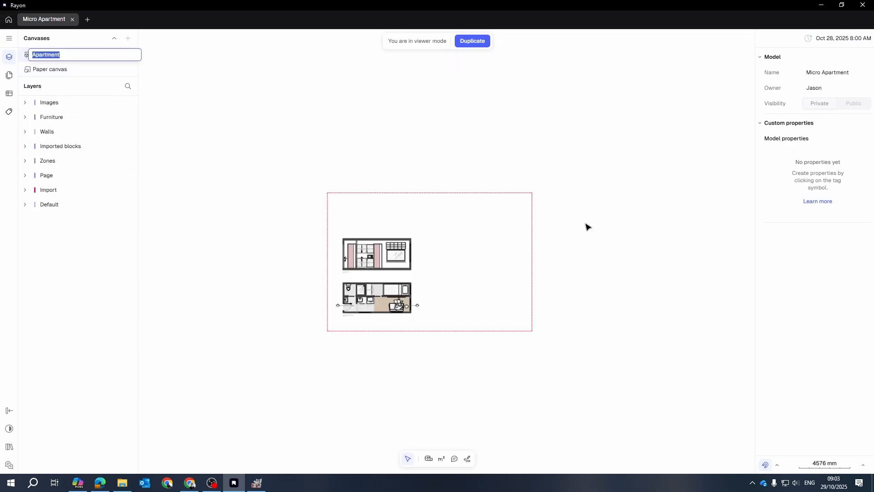
left_click(608, 221)
scroll(414, 291, "up", 5)
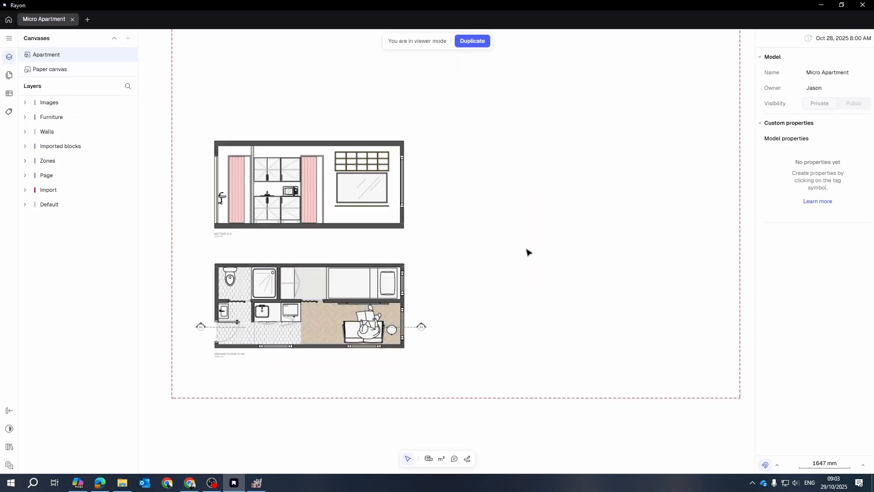
mouse_move(526, 249)
left_mouse_down()
mouse_move(517, 274)
mouse_move(497, 272)
mouse_move(431, 222)
left_mouse_up()
scroll(510, 271, "down", 5)
scroll(410, 153, "up", 3)
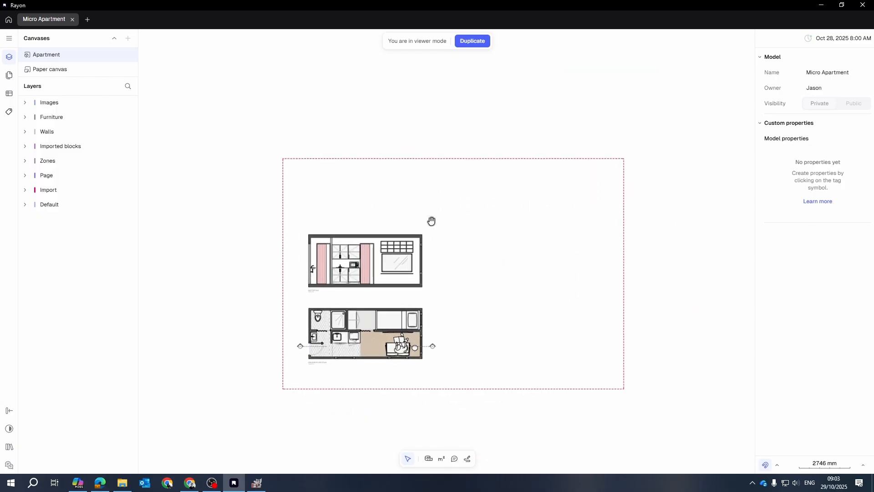
Step: Open a File Explorer window over the drawing, resize it and show the Desktop folder
left_click(122, 483)
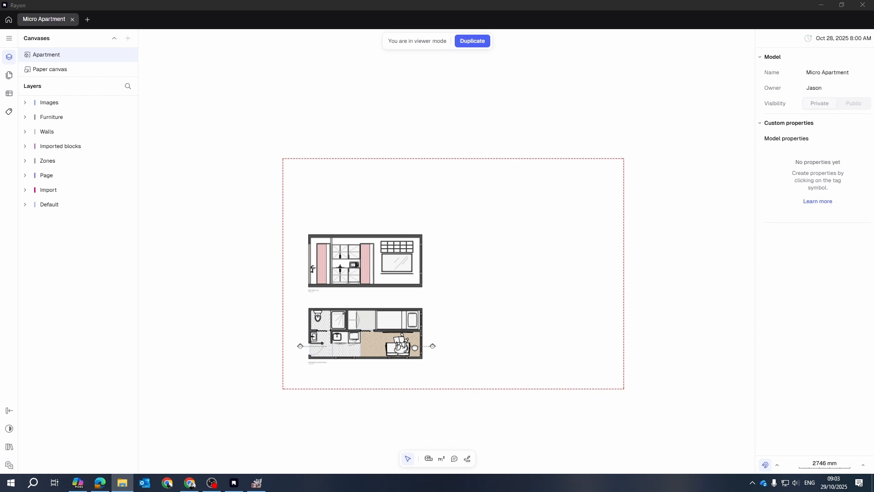
left_click_drag(873, 200, 564, 82)
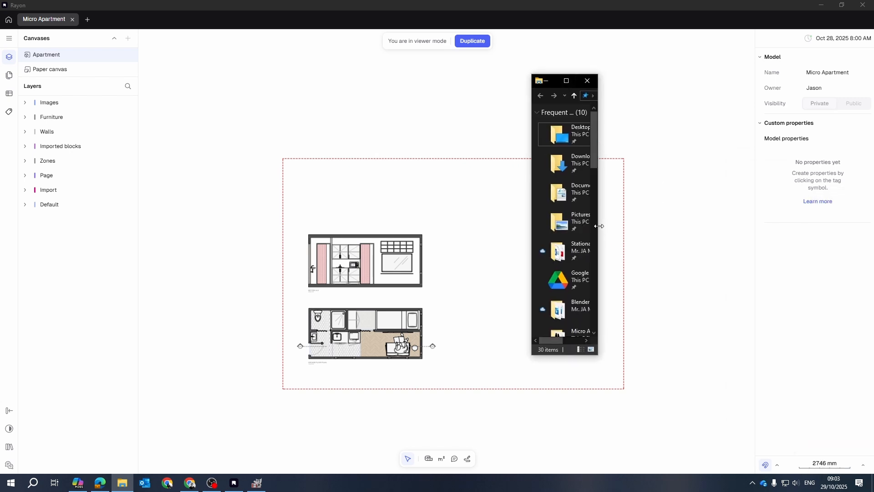
left_click_drag(599, 226, 801, 227)
scroll(728, 264, "down", 5)
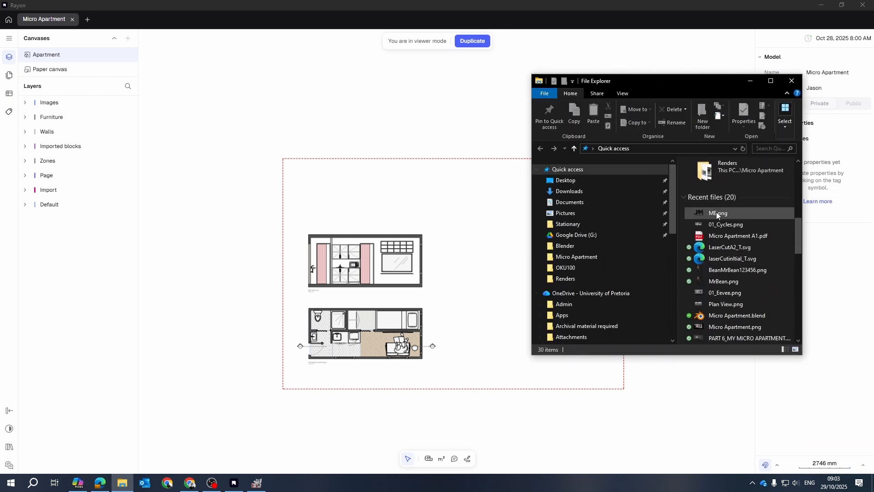
scroll(749, 227, "up", 5)
scroll(736, 228, "down", 5)
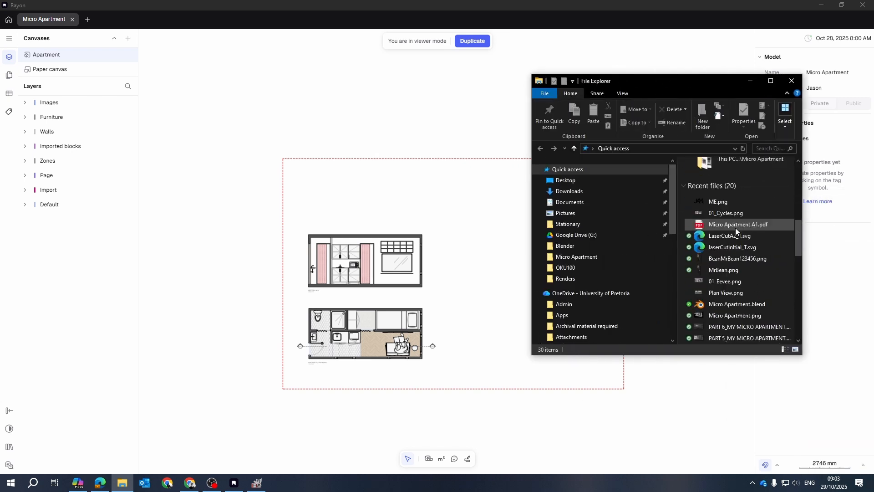
left_click(569, 181)
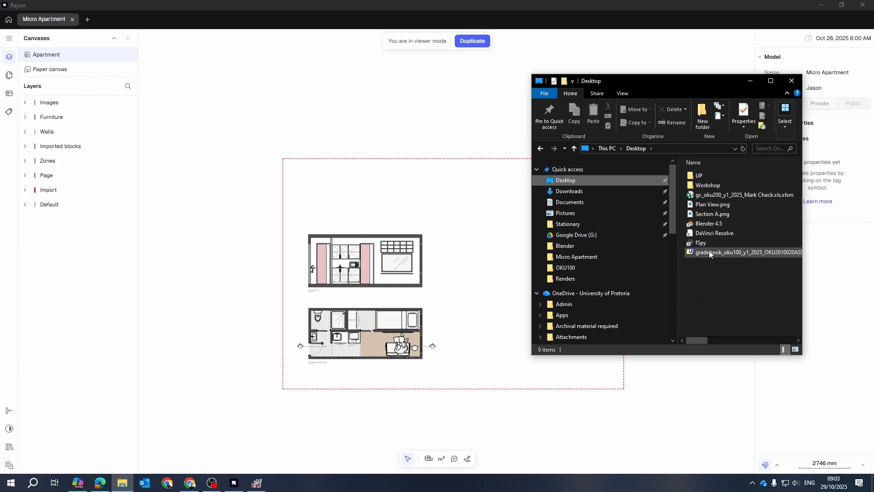
Step: Try to bring Plan View.png from the Desktop folder into the Apartment canvas beside the drawings
left_click_drag(712, 204, 476, 377)
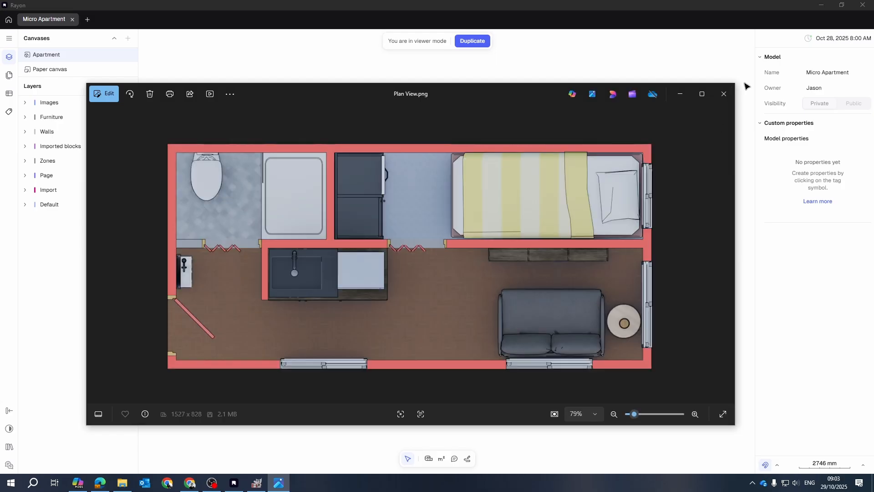
left_click(728, 95)
left_click(122, 483)
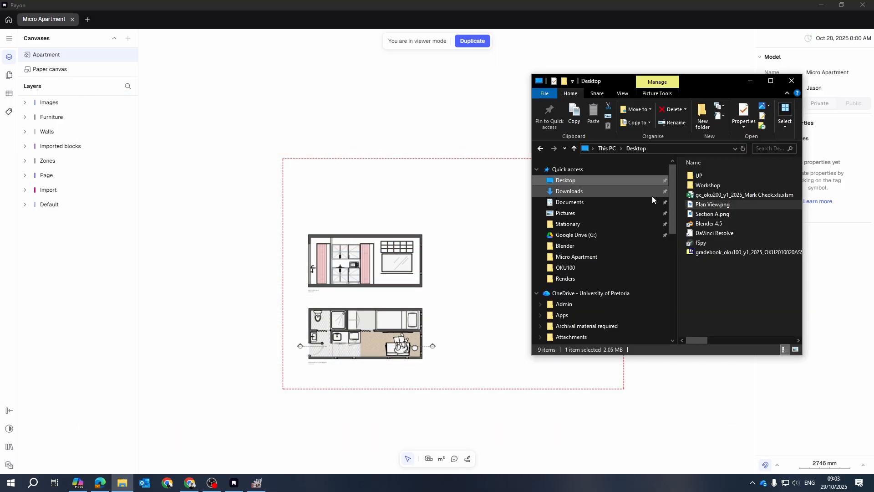
left_click_drag(727, 202, 462, 255)
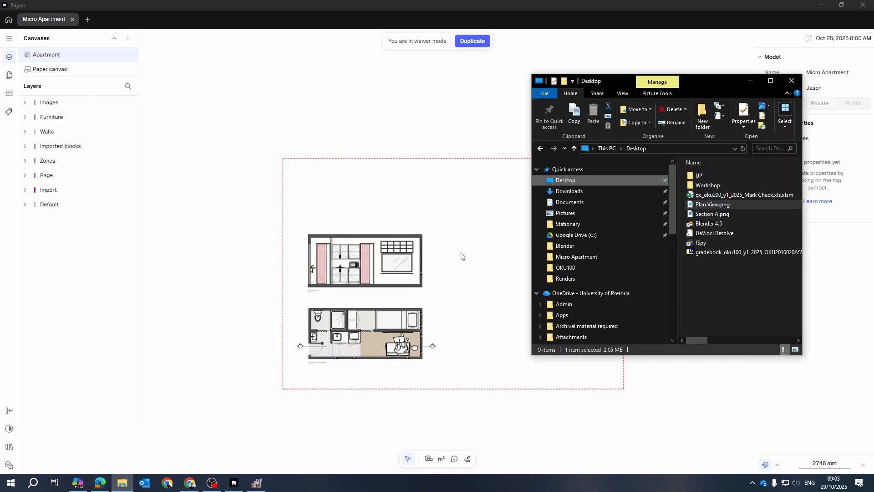
left_click(722, 94)
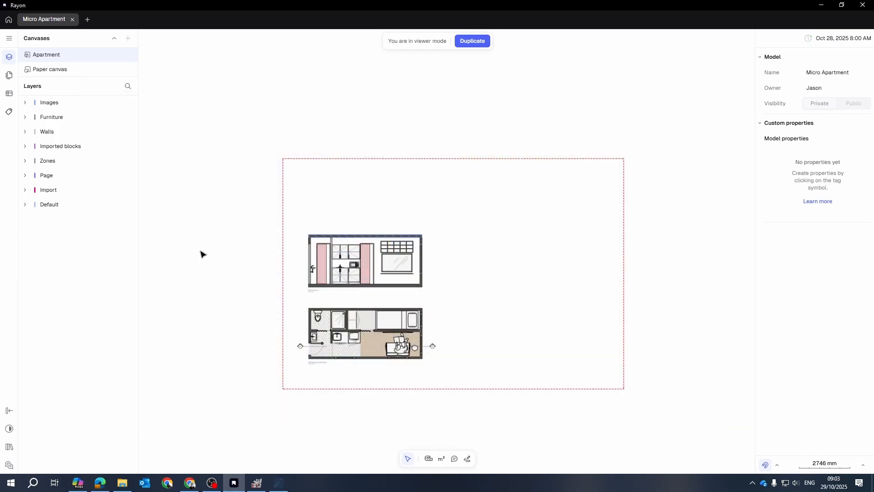
left_click(9, 37)
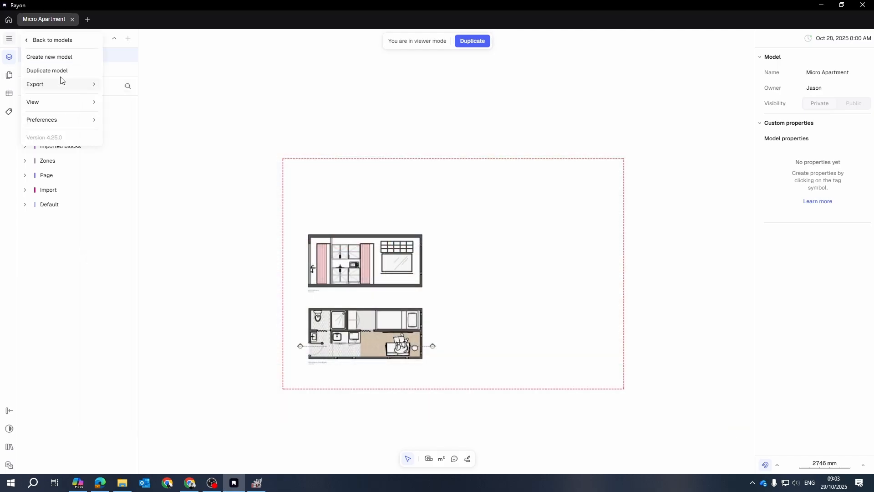
mouse_move(57, 89)
left_click(653, 78)
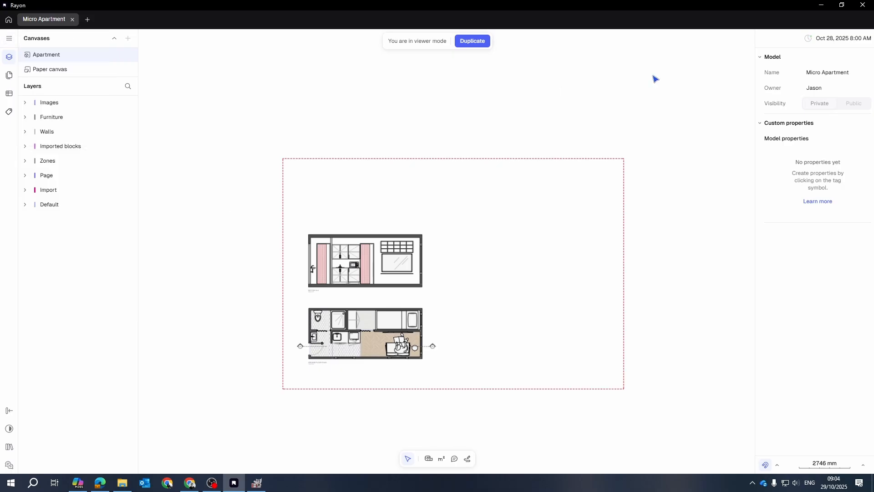
Step: Restore the maximized Rayon window to a smaller size and duplicate the view-only Micro Apartment model
left_click(839, 9)
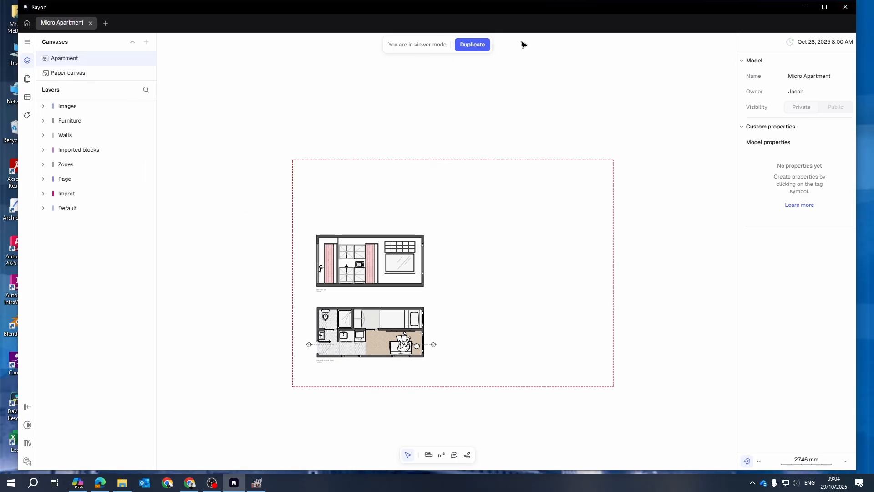
key("Escape")
key("Escape")
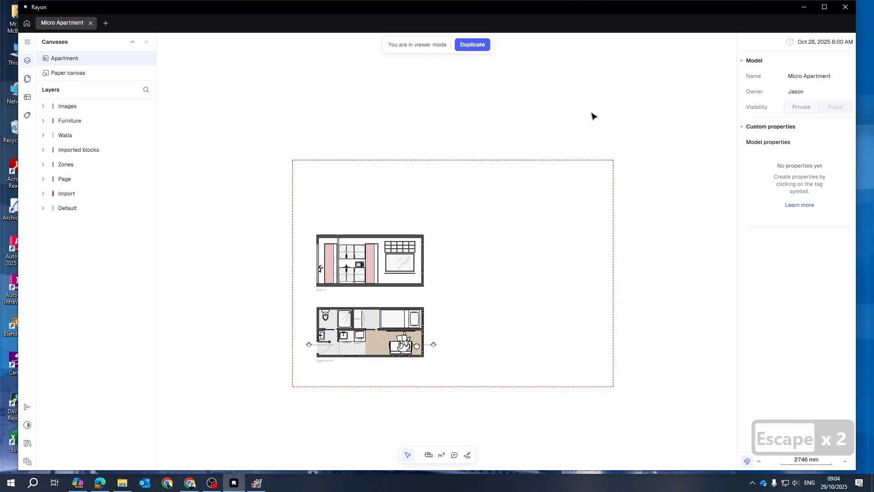
key("Escape")
left_click(473, 45)
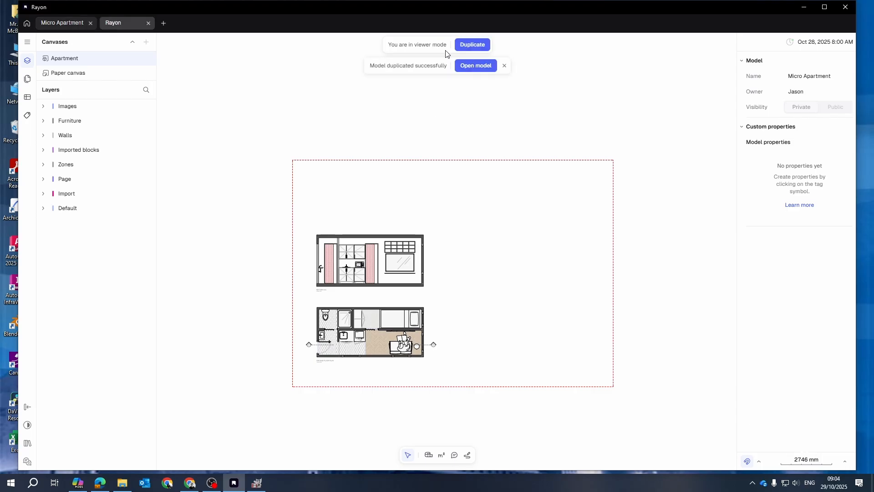
Step: Open the duplicated Micro Apartment model and close the original model's tabs
left_click(477, 66)
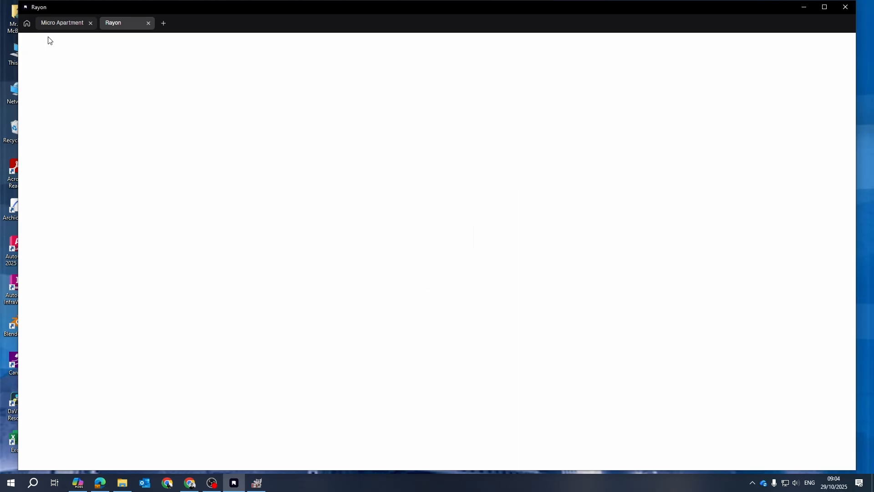
left_click(91, 23)
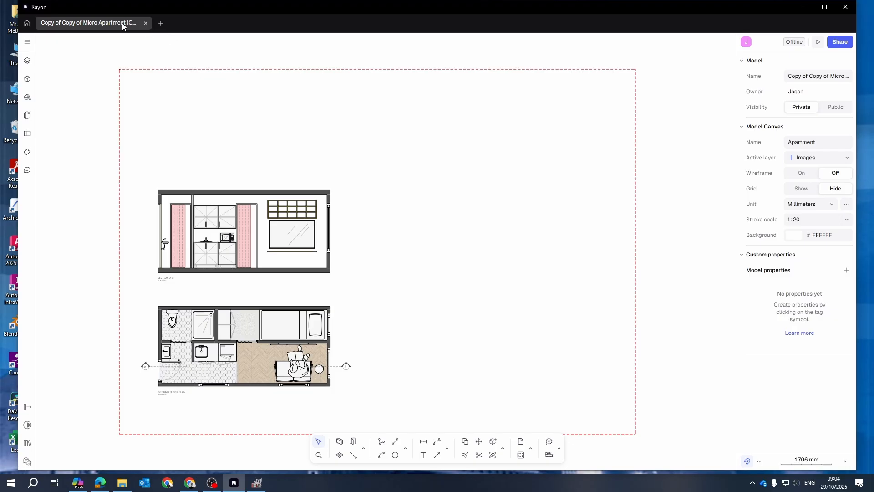
scroll(439, 205, "down", 5)
scroll(441, 271, "up", 3)
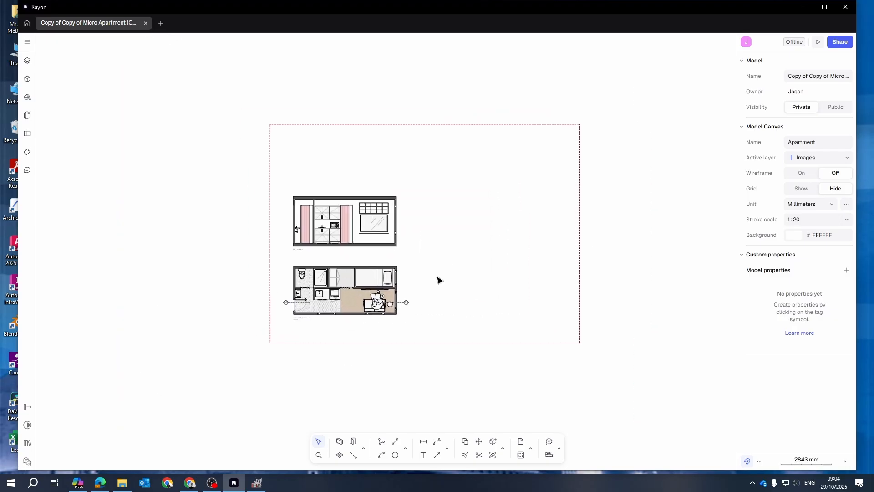
Step: Insert Plan View.png and Section A.png from the Desktop folder and move both images beside the line drawings
left_click(122, 482)
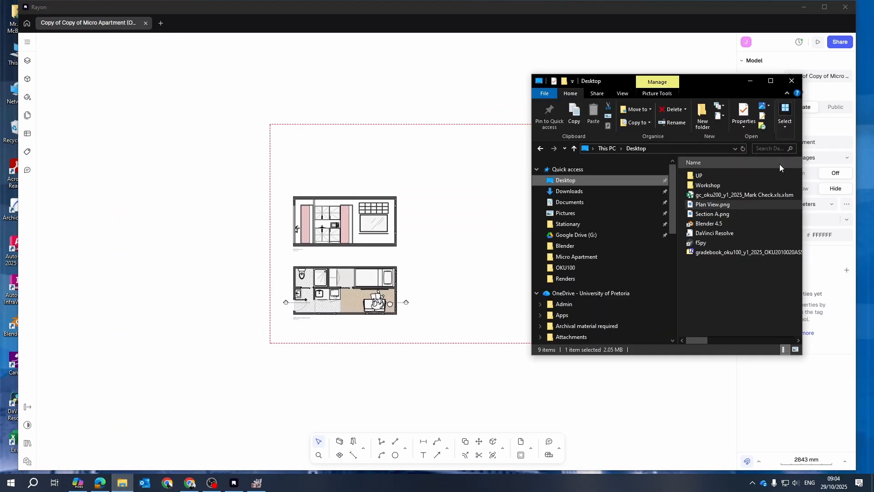
left_click_drag(719, 206, 524, 289)
left_click(122, 483)
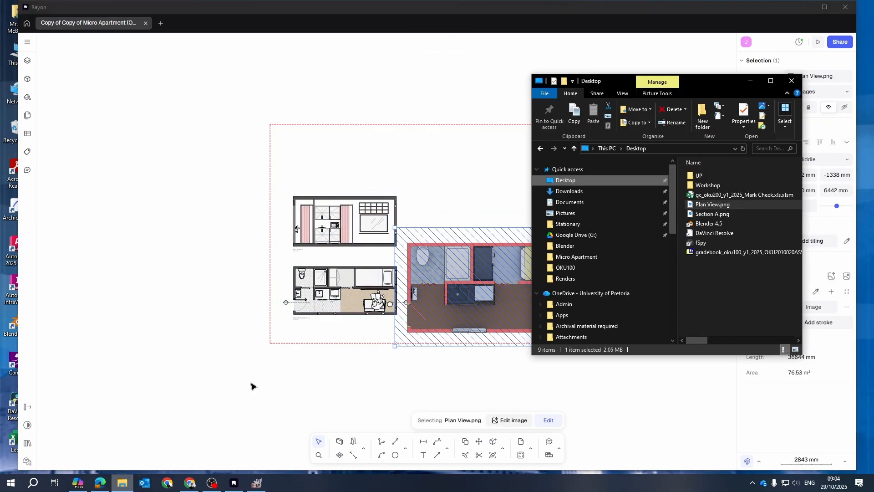
left_click_drag(720, 213, 462, 184)
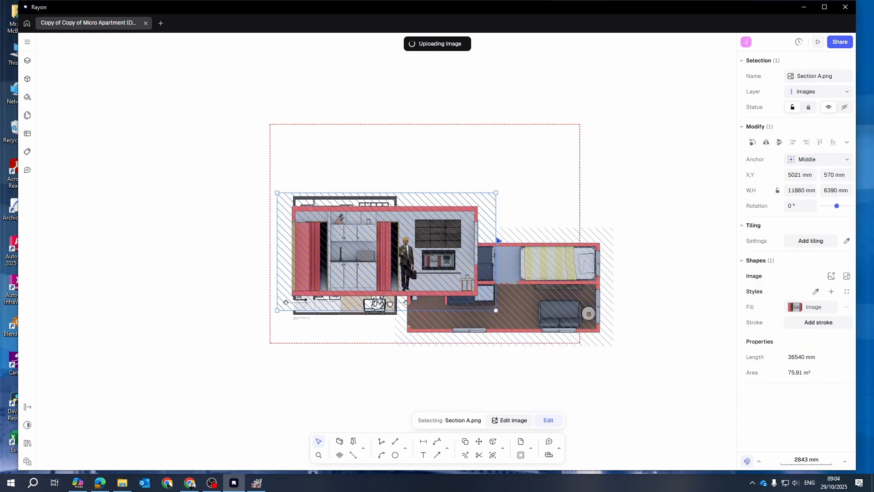
left_click_drag(419, 248, 566, 181)
left_click_drag(510, 292, 547, 259)
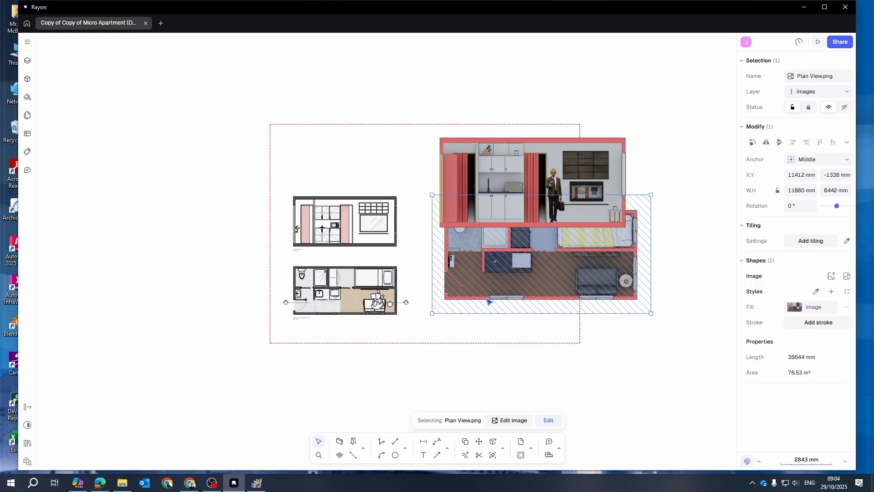
scroll(474, 316, "up", 8)
scroll(255, 376, "down", 2)
left_click_drag(216, 360, 572, 326)
scroll(467, 410, "down", 5)
scroll(455, 378, "up", 5)
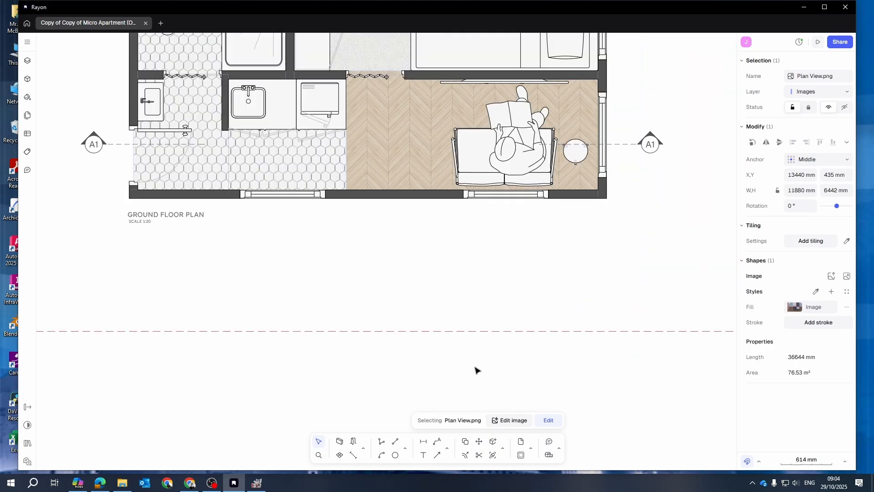
type("G")
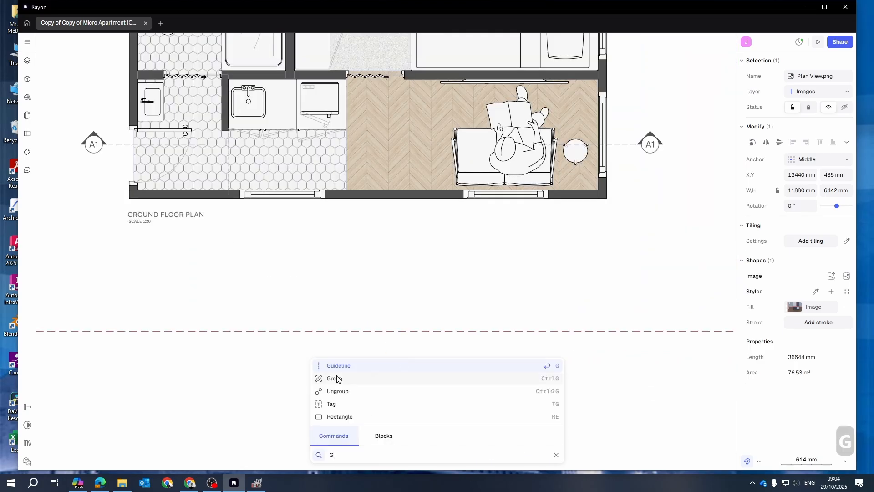
key("Escape")
left_click(440, 455)
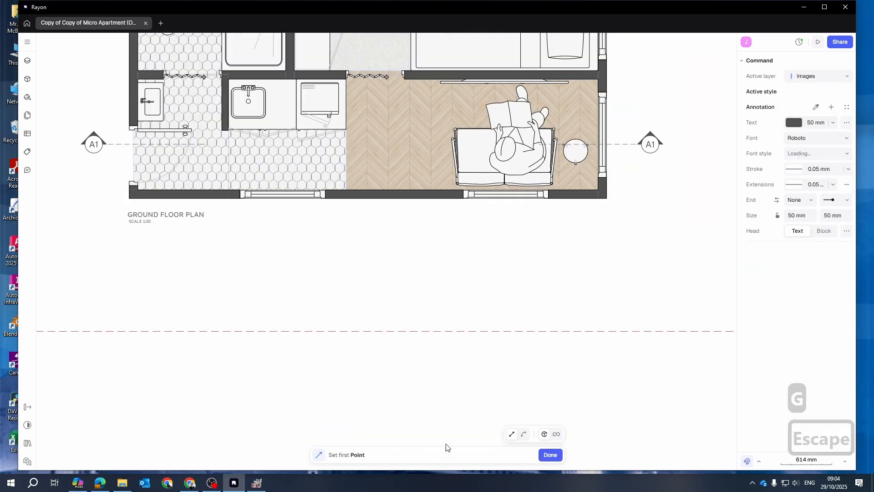
key("Escape")
Step: Place vertical guidelines along the outer left and right wall edges of the ground floor plan
left_click(447, 449)
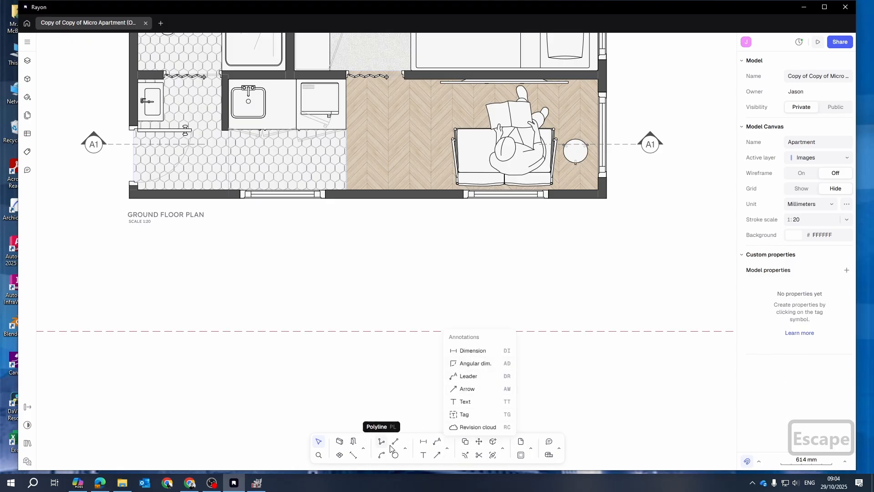
left_click(405, 448)
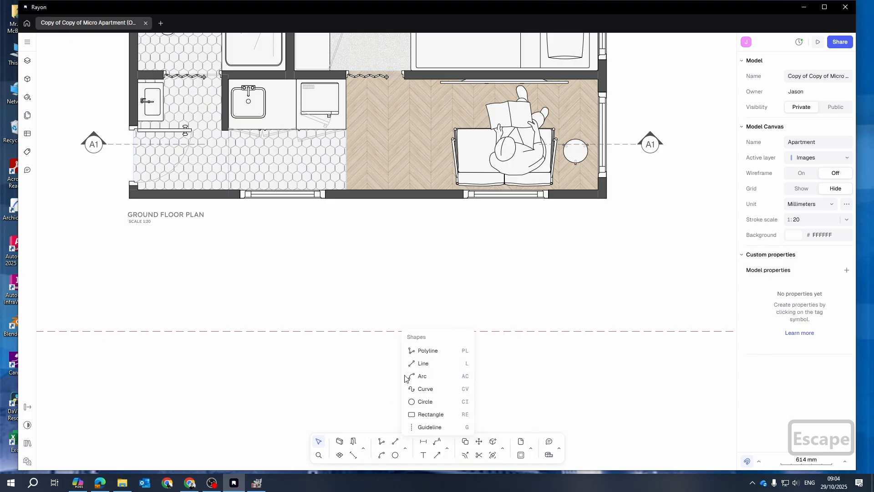
left_click(421, 430)
scroll(425, 302, "down", 3)
scroll(377, 241, "up", 5)
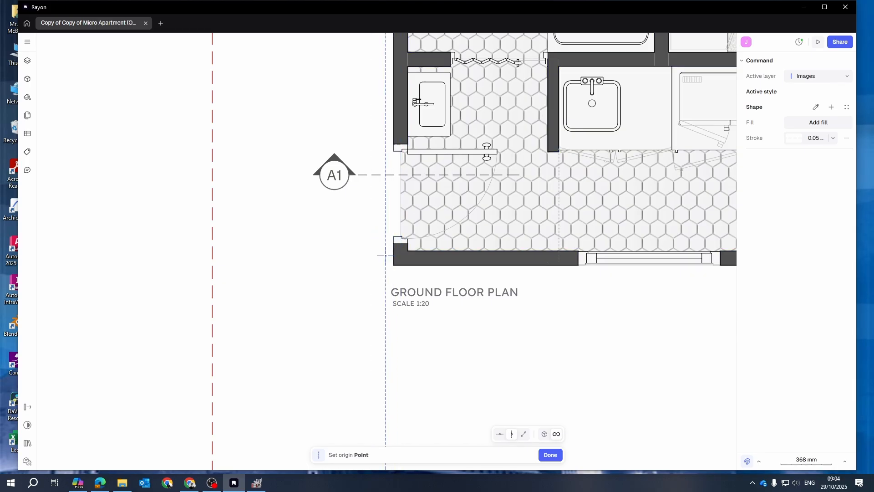
scroll(312, 277, "down", 5)
scroll(613, 282, "up", 5)
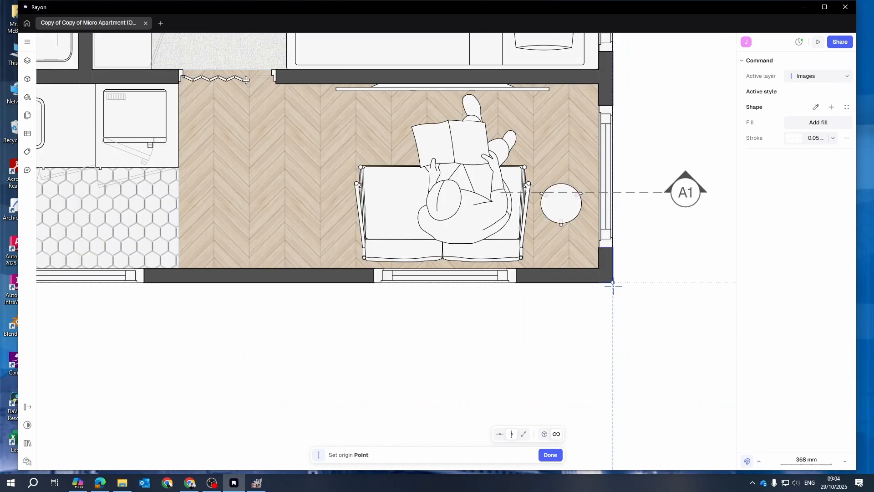
scroll(497, 292, "up", 5)
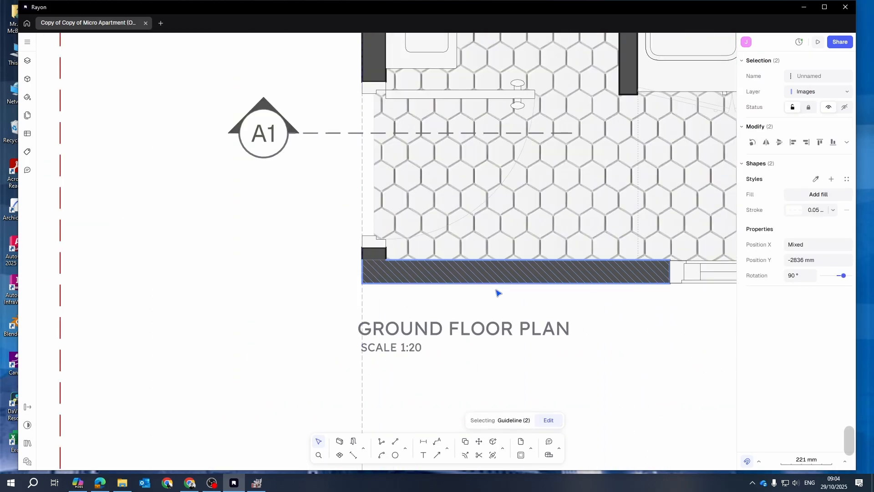
scroll(359, 291, "up", 3)
scroll(378, 287, "down", 8)
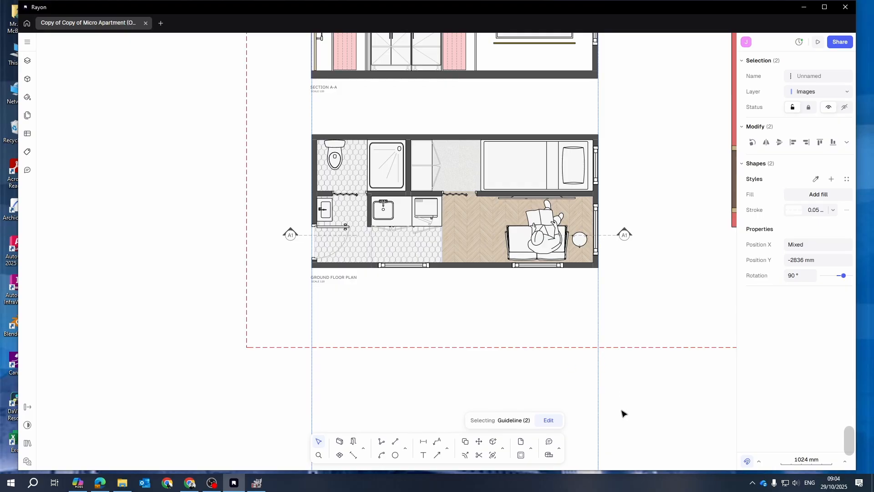
Step: Copy the two vertical guidelines about 7170 mm to the right of the originals
left_click_drag(624, 412, 256, 363)
scroll(255, 362, "down", 3)
type("c")
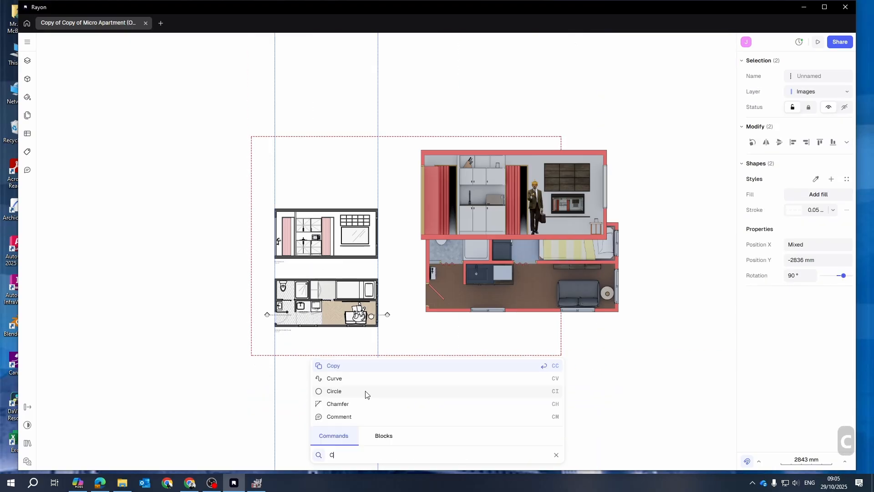
key("Return")
left_click(320, 387)
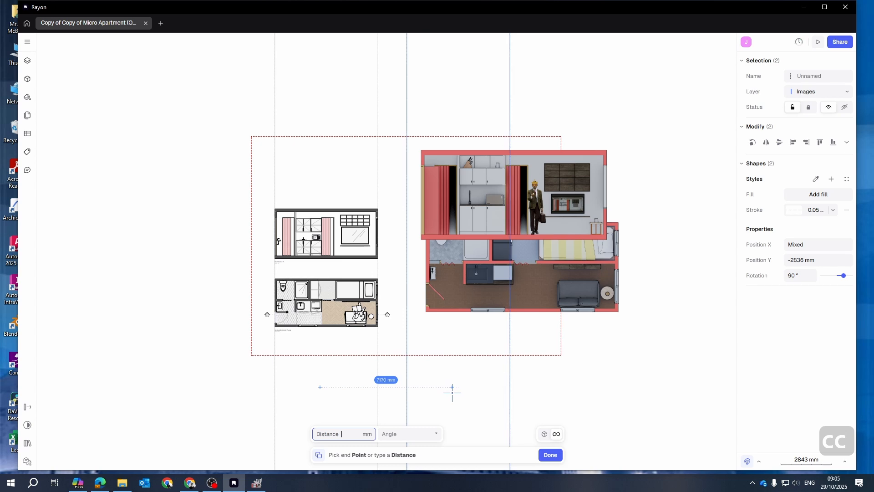
key("Escape")
scroll(396, 249, "up", 3)
scroll(358, 276, "down", 2)
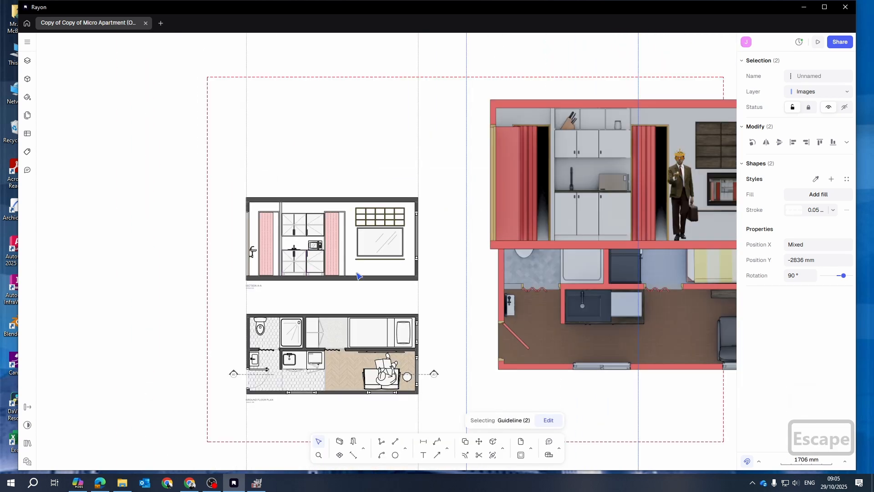
type("G")
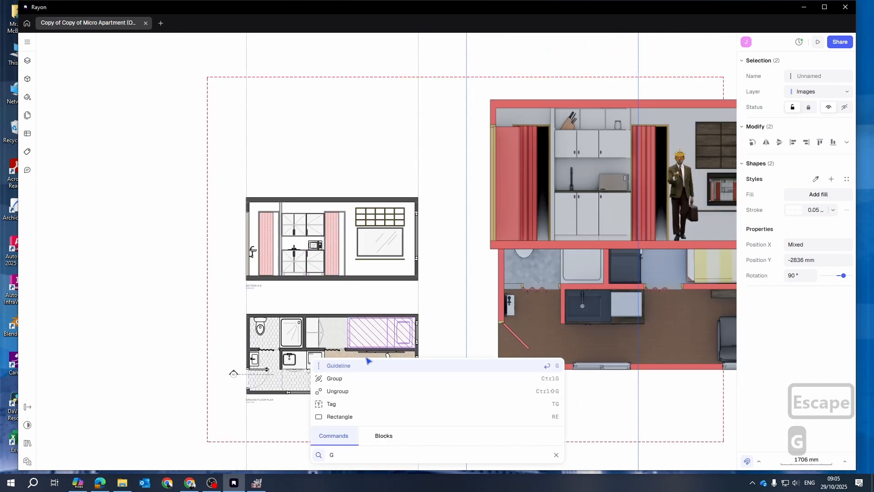
left_click(346, 366)
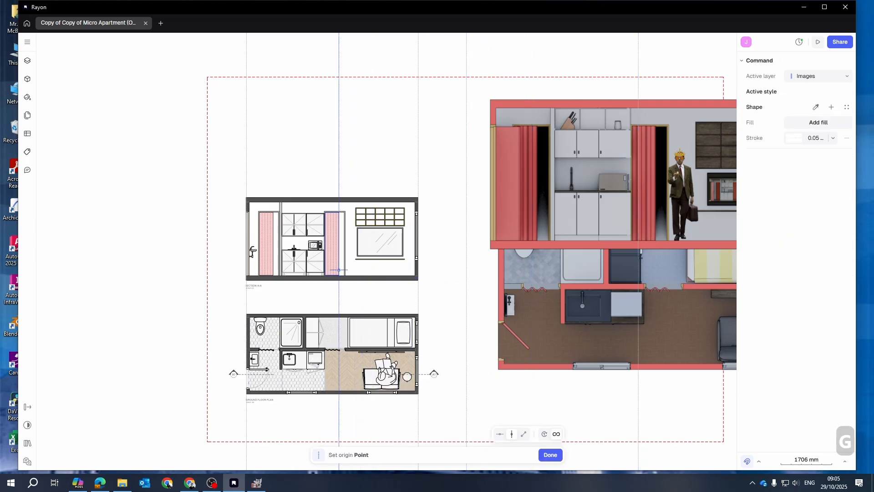
scroll(456, 225, "down", 3)
key("Escape")
key("Escape")
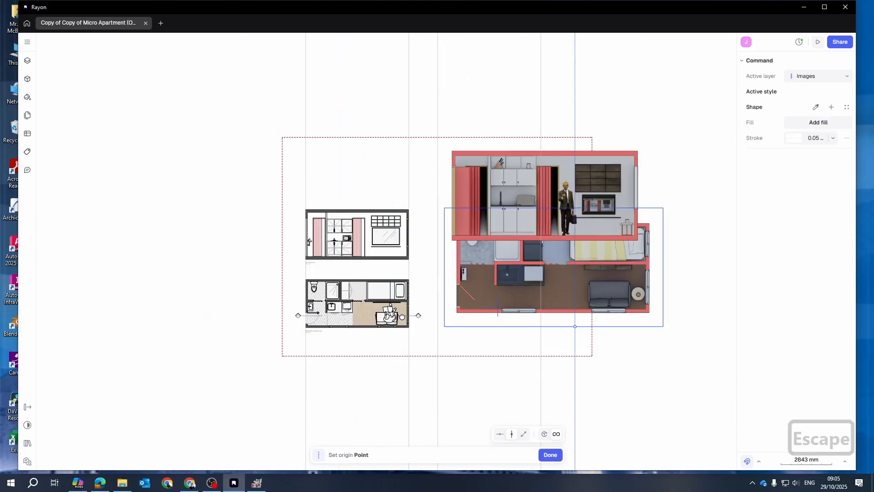
left_click(488, 313)
key("Escape")
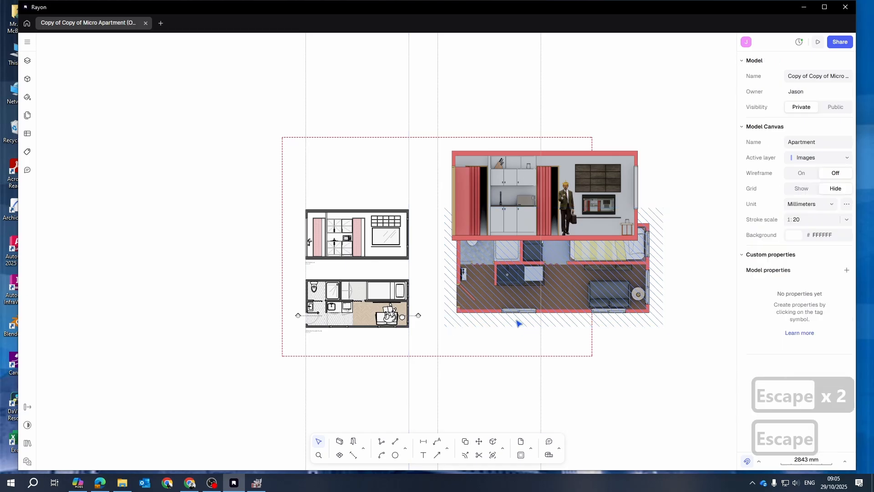
Step: Place horizontal guidelines along the lower and upper outer wall edges of the ground floor plan
key("g")
key("Return")
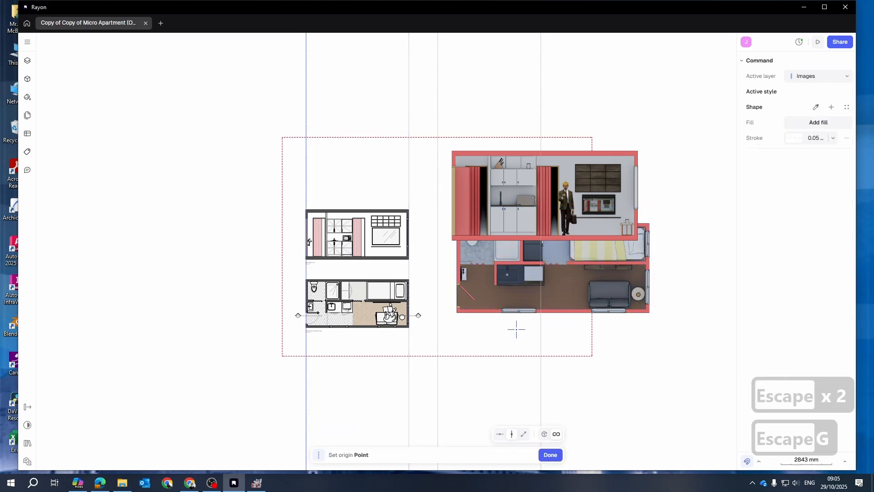
key("o")
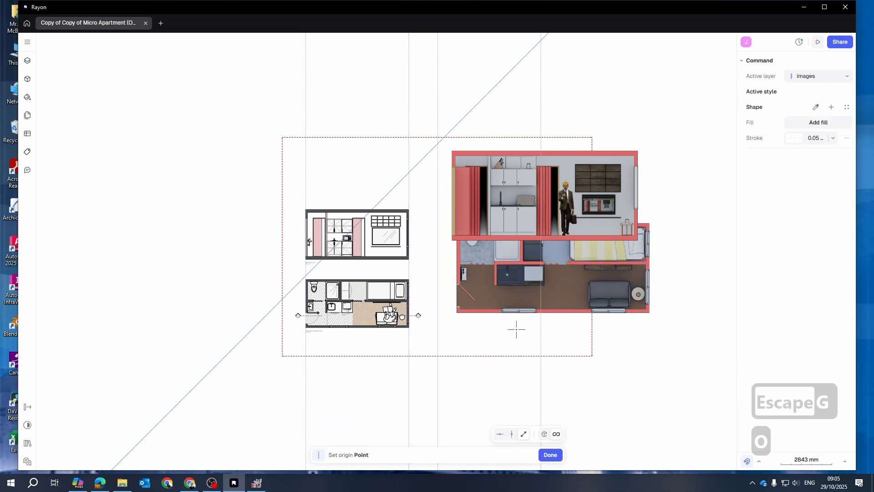
key("p")
key("o")
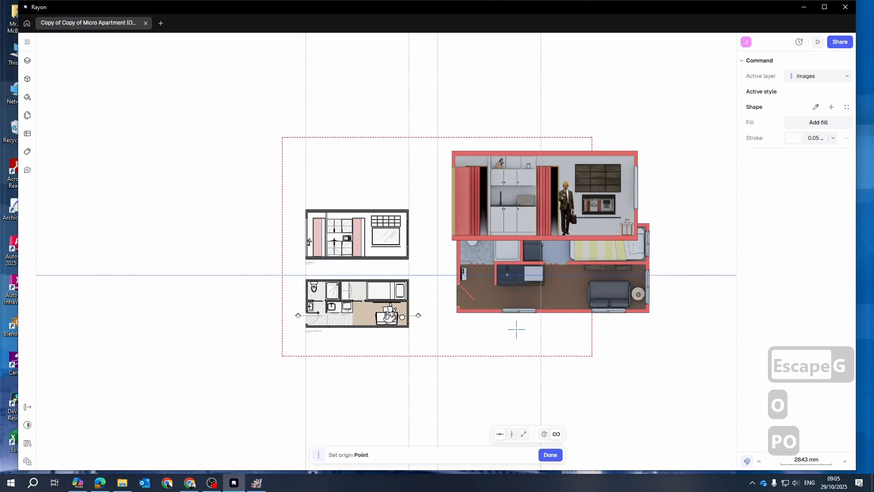
scroll(403, 351, "up", 5)
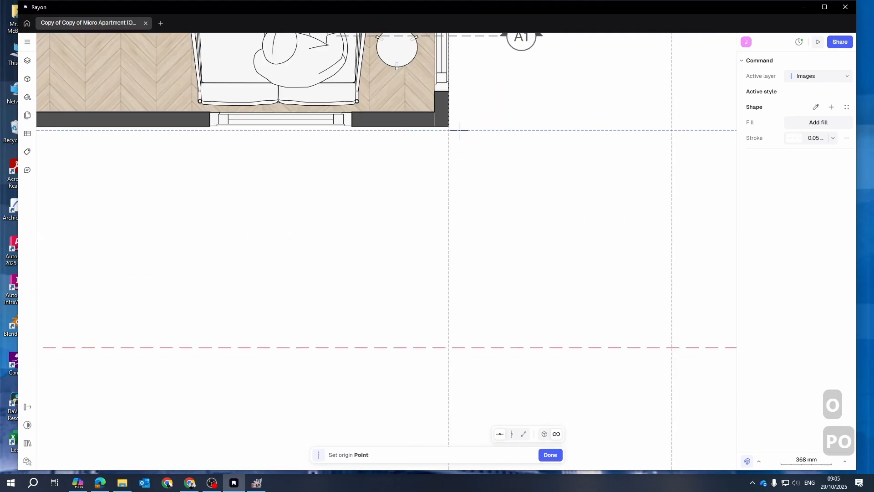
scroll(521, 180, "down", 5)
scroll(531, 148, "up", 3)
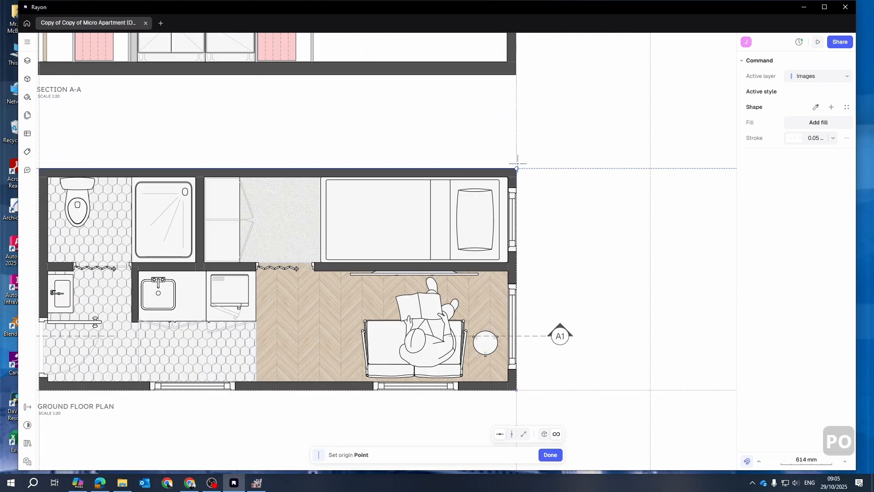
Step: Place horizontal guidelines along the bottom of the floor slab and the top of the roof in Section A-A
scroll(569, 228, "down", 3)
scroll(552, 159, "up", 3)
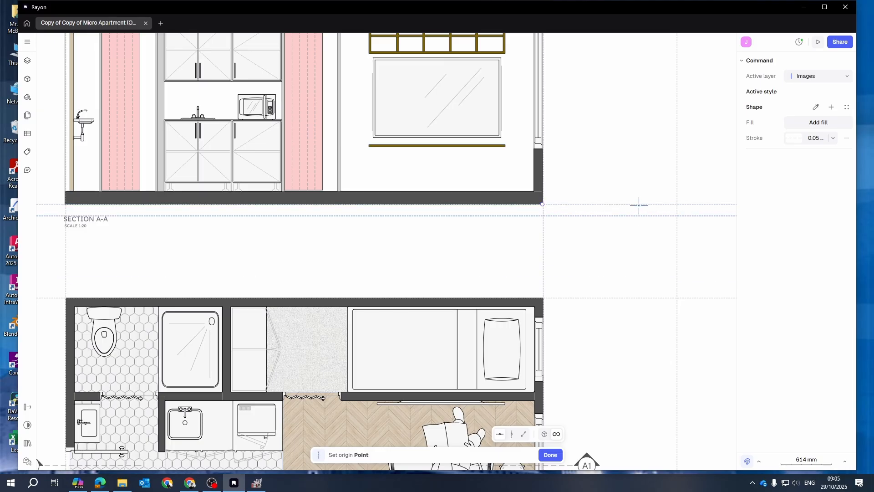
scroll(577, 296, "up", 2)
scroll(501, 109, "up", 2)
scroll(532, 285, "up", 2)
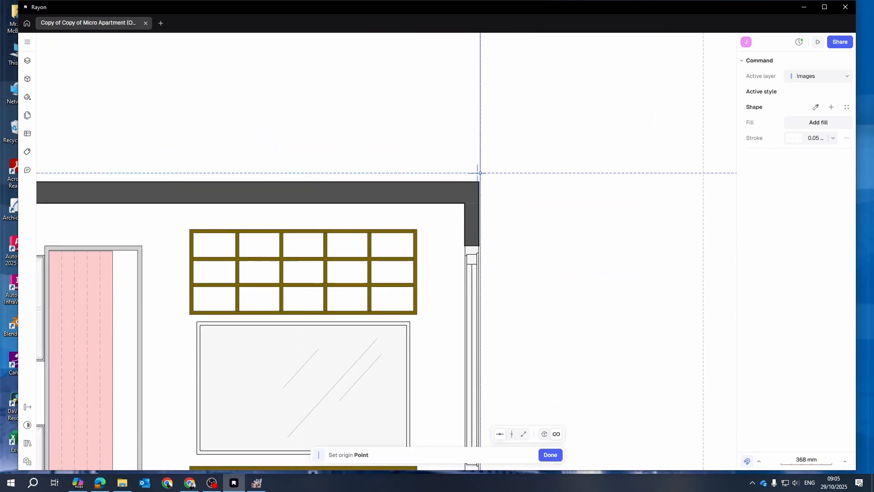
scroll(375, 238, "down", 5)
scroll(566, 239, "up", 3)
key("Escape")
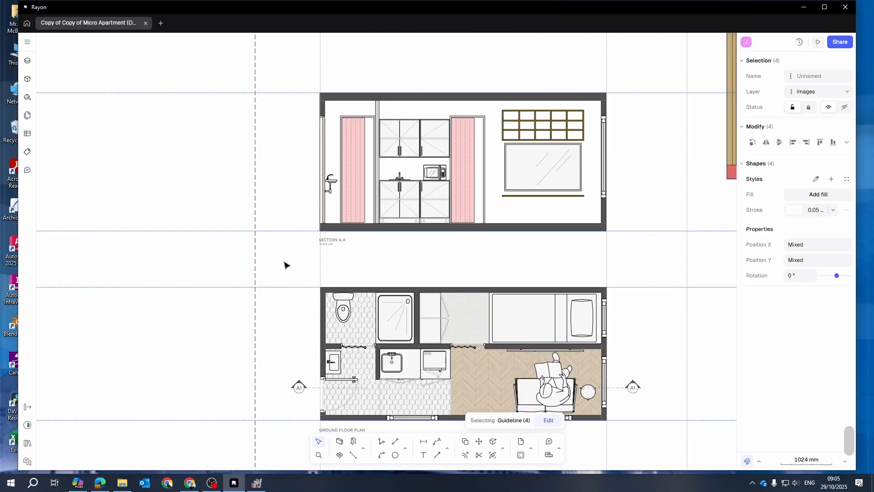
Step: Move the complete Section A-A line drawing horizontally so its outer left edge sits on the vertical guideline
scroll(285, 263, "down", 3)
scroll(533, 349, "down", 1)
scroll(399, 273, "up", 3)
scroll(400, 259, "up", 3)
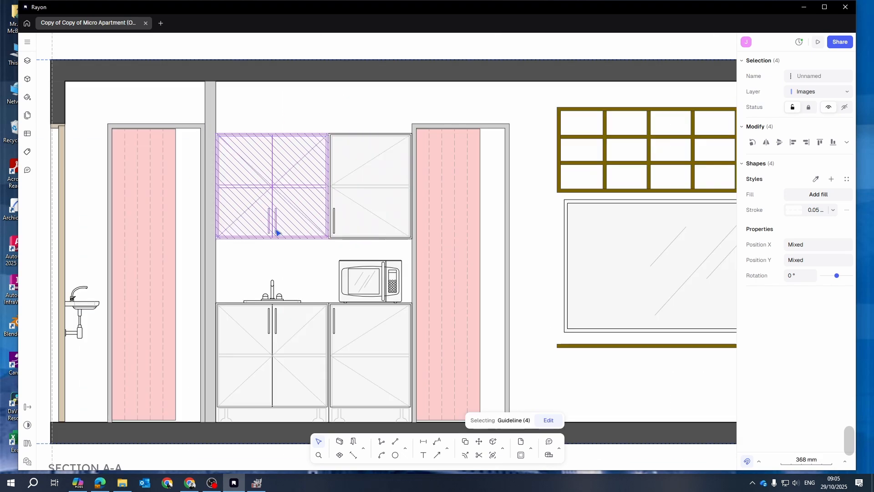
scroll(132, 115, "up", 2)
scroll(244, 135, "down", 4)
scroll(222, 113, "down", 1)
left_click_drag(221, 113, 435, 230)
scroll(238, 228, "up", 5)
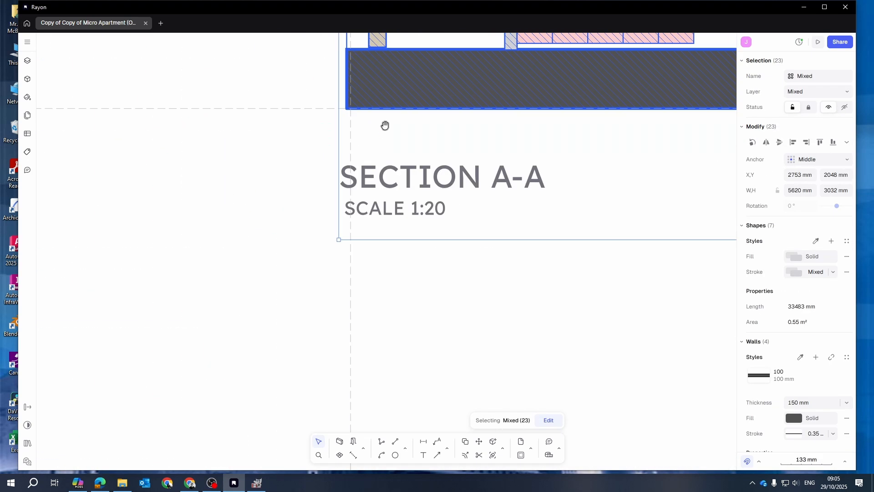
scroll(355, 203, "up", 5)
scroll(355, 203, "down", 3)
type("MM")
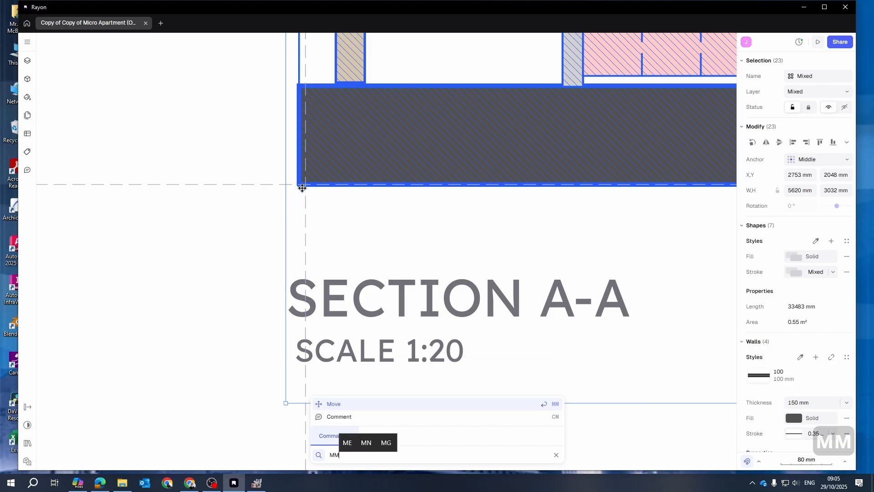
left_click(298, 177)
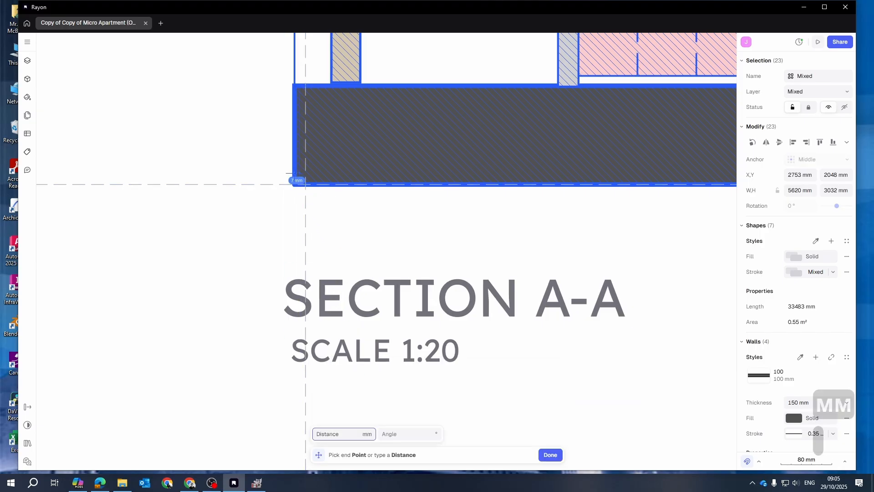
left_click(304, 175)
key("Escape")
Step: Move Plan View.png so the rendered plan's lower-left outer wall corner sits on the intersection of the copied vertical and lower horizontal guidelines
scroll(370, 250, "down", 10)
scroll(455, 255, "down", 5)
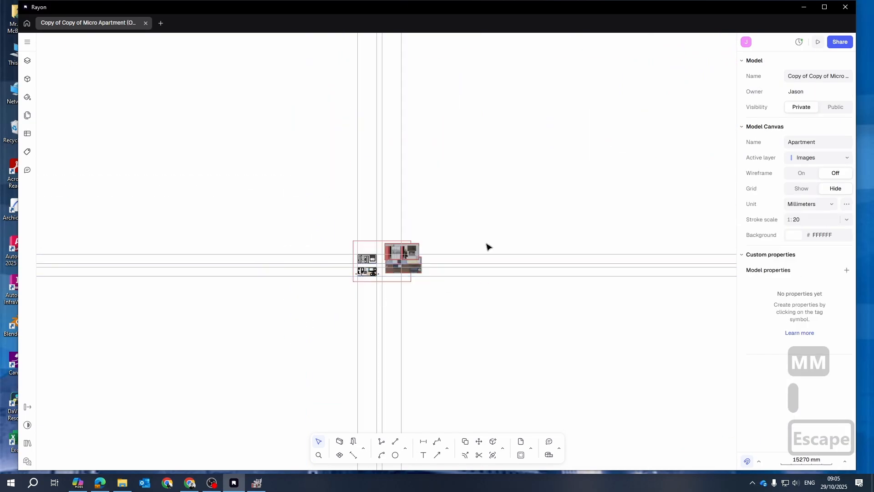
scroll(487, 291, "up", 5)
left_click(402, 277)
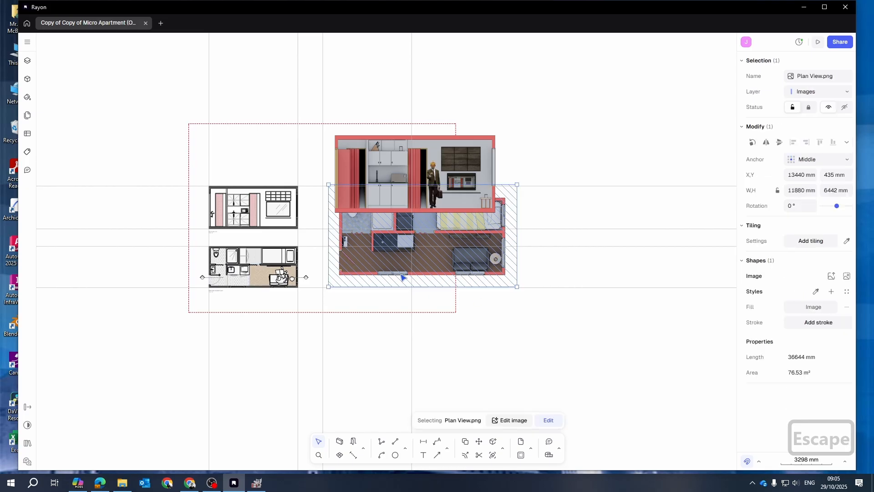
scroll(382, 265, "up", 6)
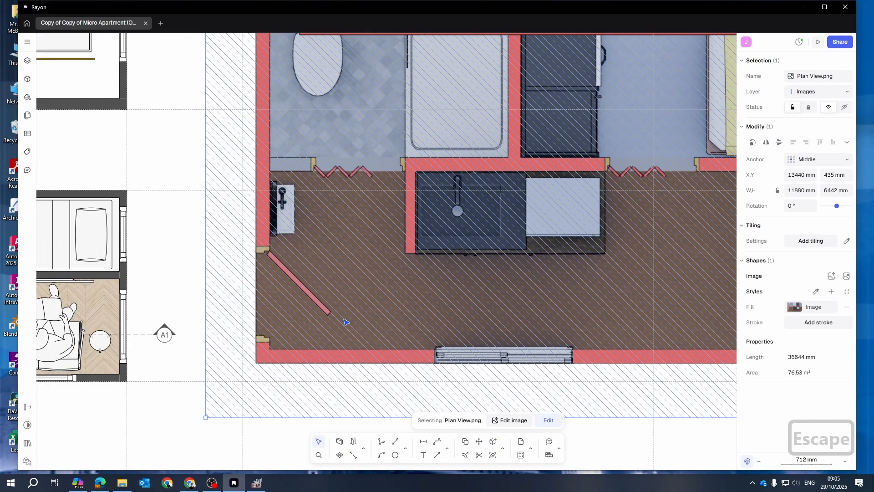
scroll(248, 387, "up", 8)
left_click_drag(322, 335, 399, 293)
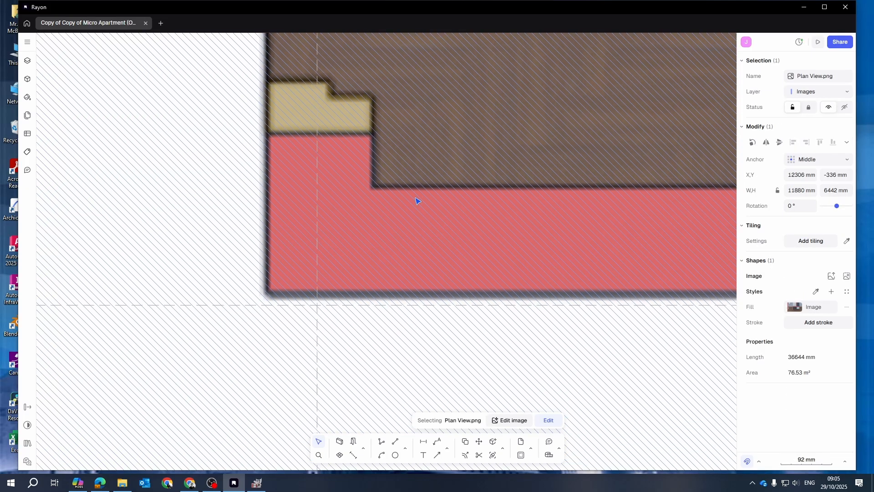
key("Down")
key("Down")
left_click_drag(412, 211, 460, 222)
scroll(298, 260, "down", 6)
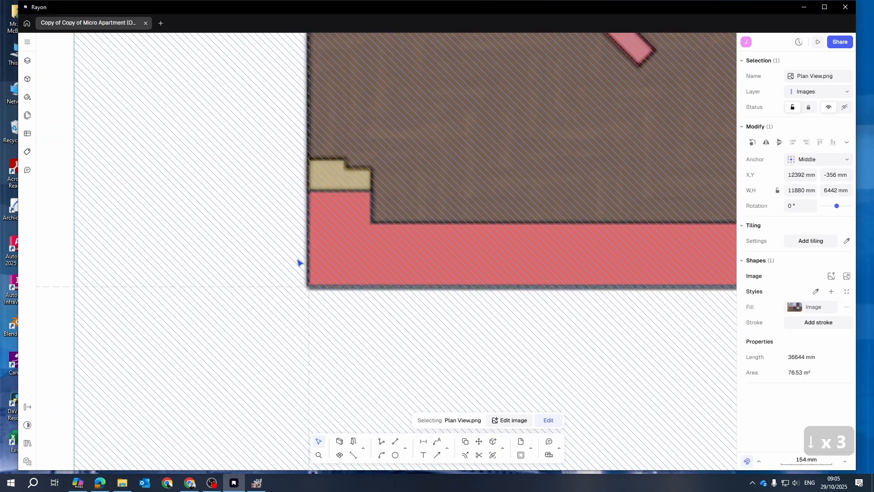
Step: Scale Plan View.png from its lower-left wall corner until the lower-right wall corner meets the far vertical guideline, making the image about 6364 mm wide
scroll(299, 255, "up", 4)
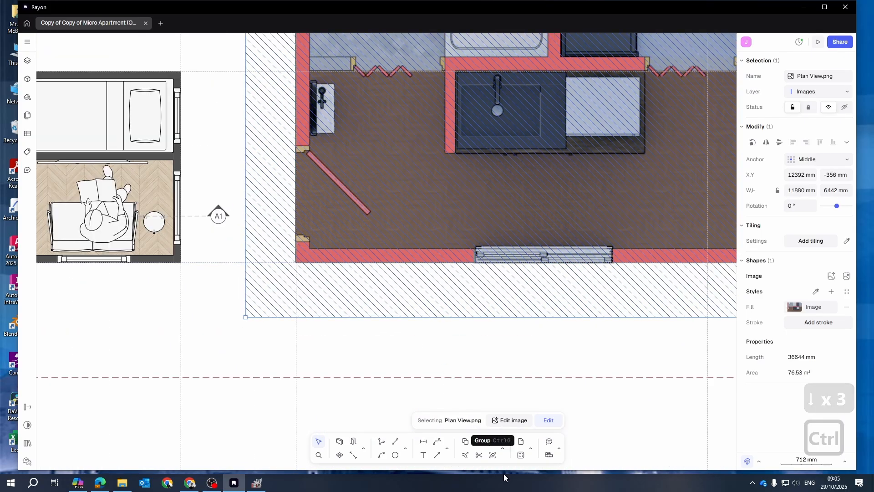
left_click(503, 449)
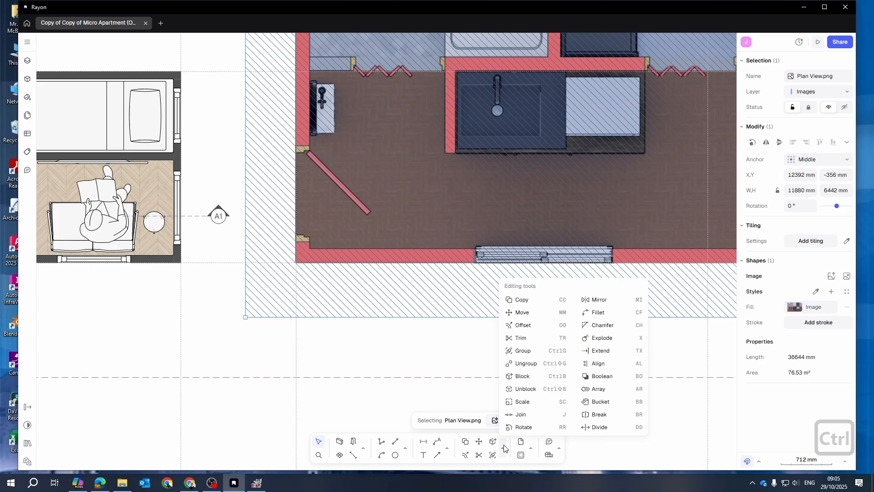
left_click(519, 402)
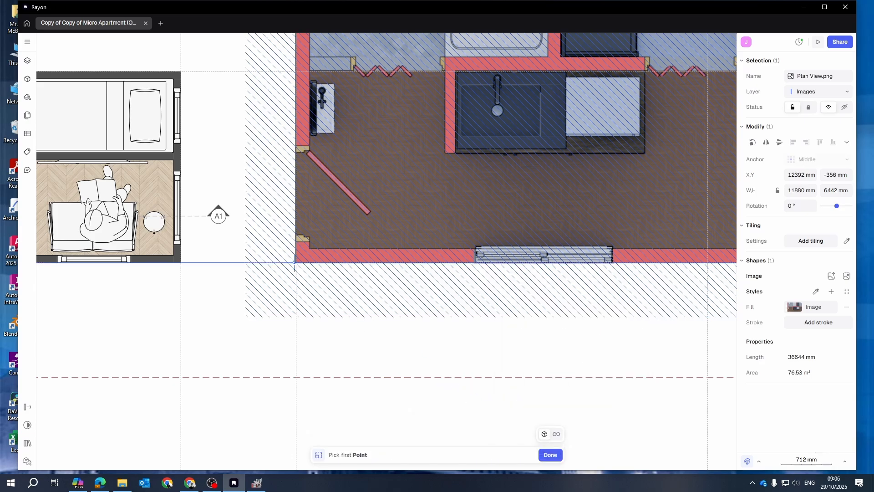
scroll(297, 263, "up", 5)
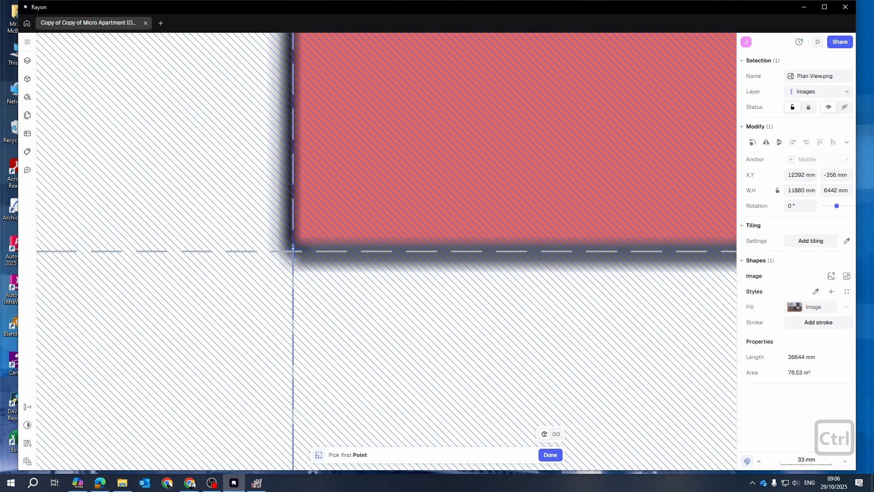
left_click(296, 262)
scroll(213, 296, "down", 10)
scroll(273, 287, "up", 10)
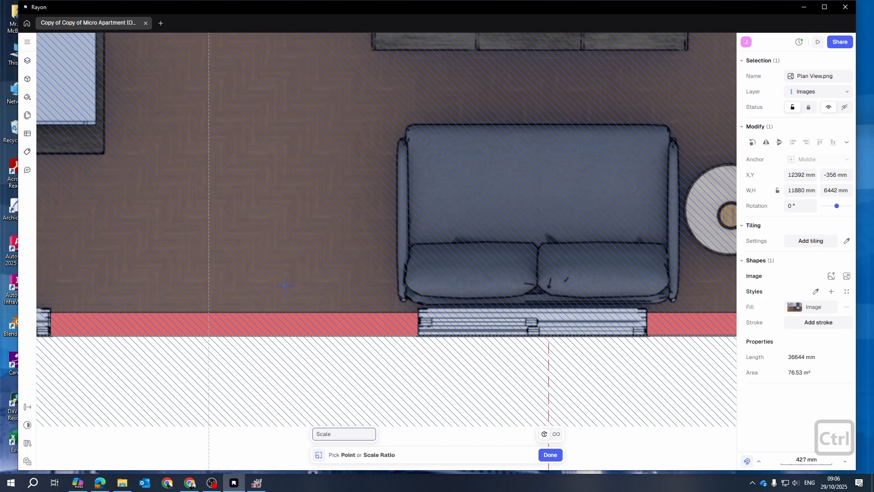
scroll(342, 285, "down", 3)
scroll(509, 304, "up", 6)
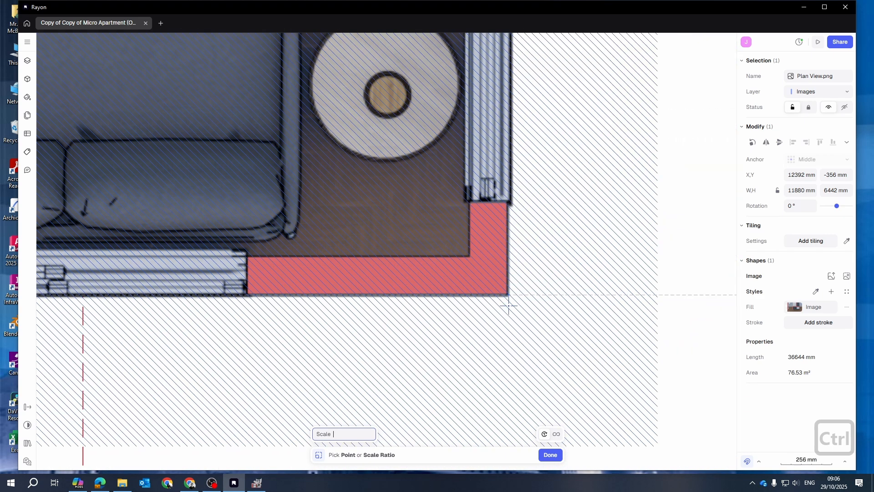
left_click(507, 288)
scroll(507, 288, "down", 6)
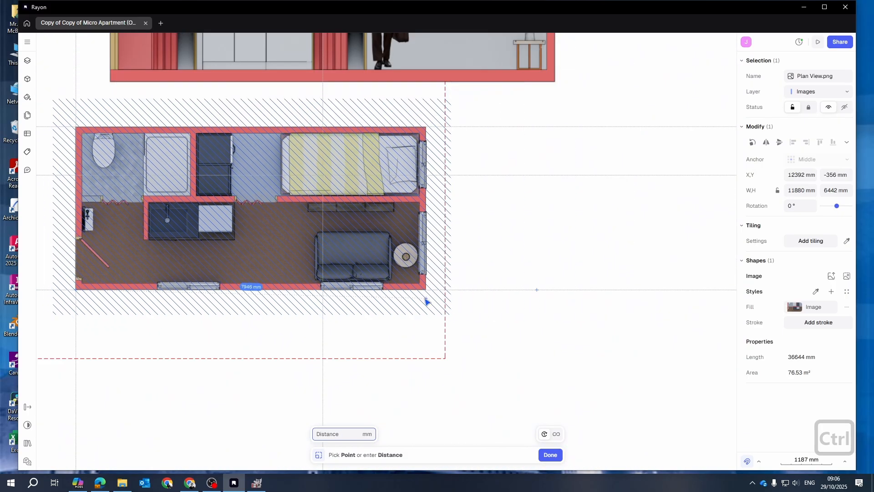
scroll(324, 293, "up", 5)
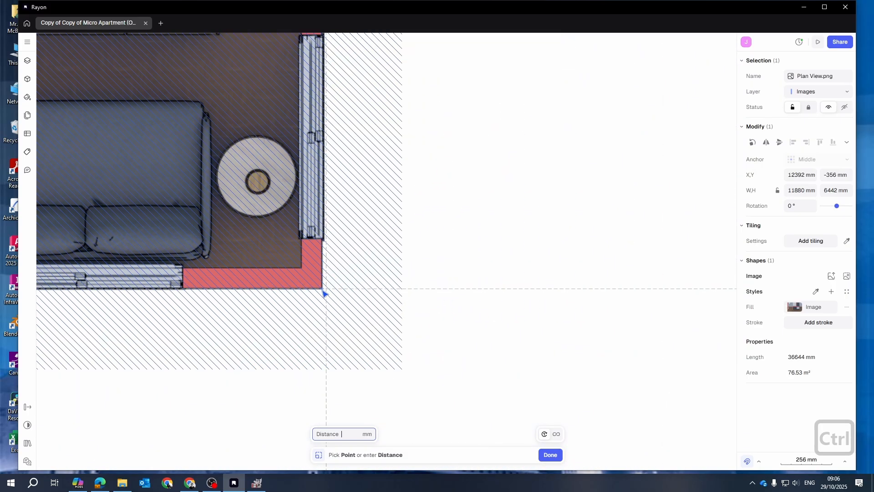
left_click(326, 288)
scroll(511, 346, "down", 6)
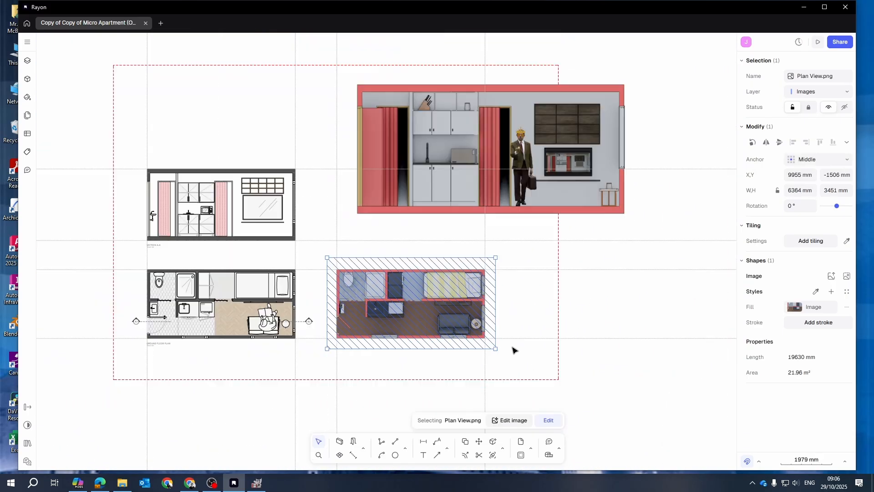
scroll(291, 268, "up", 3)
scroll(374, 277, "down", 6)
key("Escape")
Step: Move Section A.png so the rendered section's lower-left outer corner sits on the copied vertical guideline and the Section A-A floor slab guideline
scroll(435, 254, "up", 3)
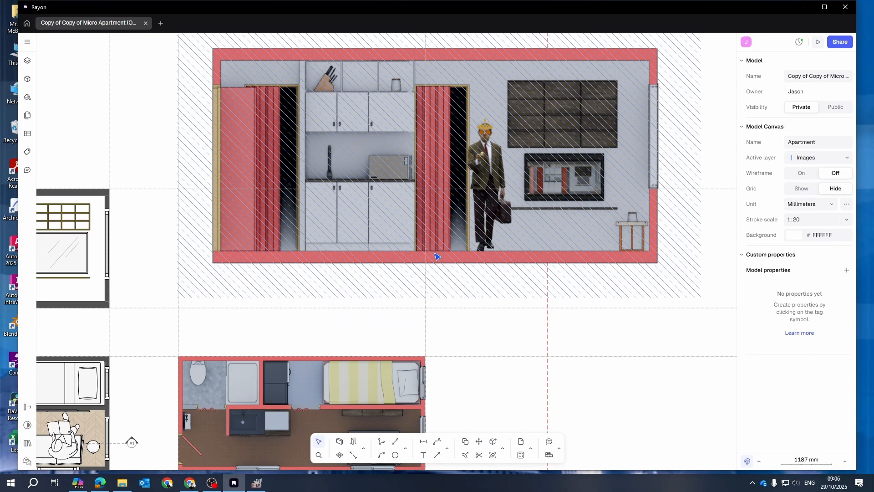
left_click_drag(331, 325, 492, 291)
scroll(291, 350, "down", 5)
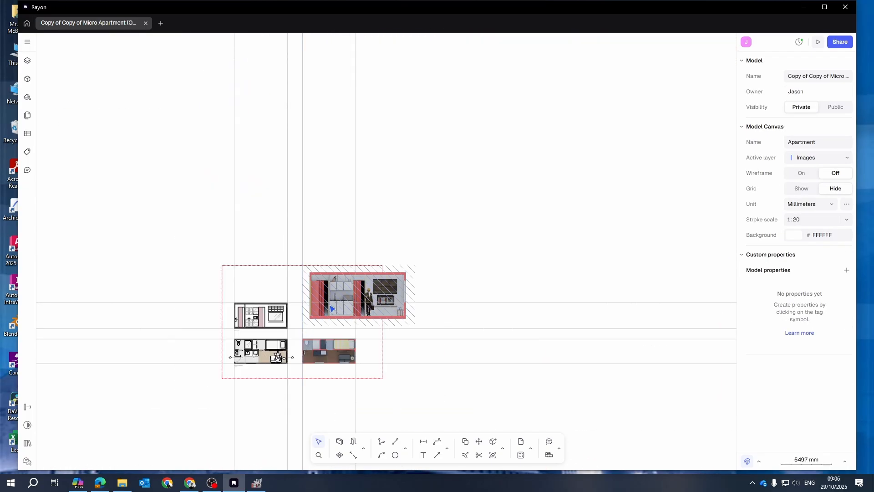
scroll(298, 319, "up", 4)
left_click(446, 290)
scroll(330, 329, "up", 3)
left_click_drag(420, 301, 351, 378)
scroll(359, 378, "up", 2)
scroll(300, 422, "up", 3)
left_click_drag(393, 283, 389, 287)
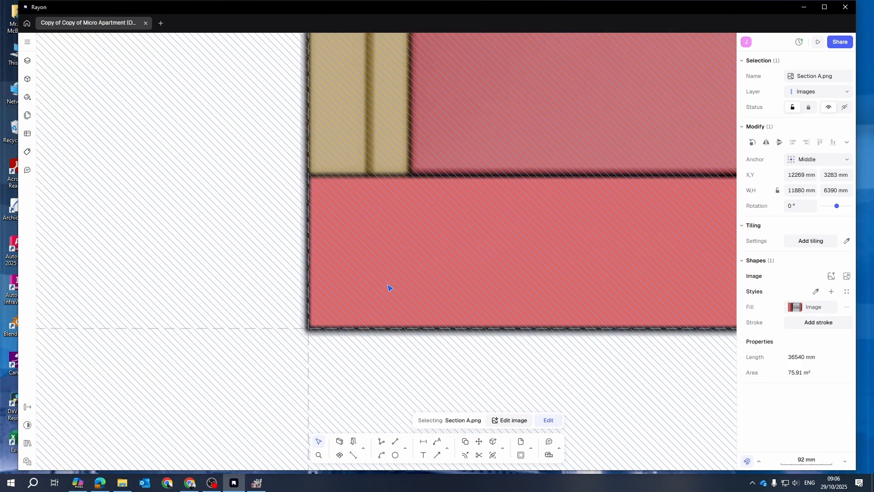
scroll(332, 328, "down", 7)
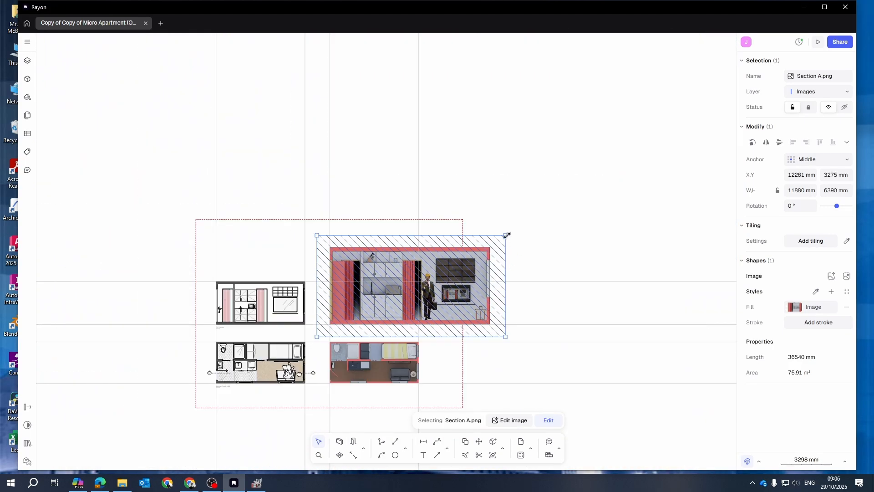
scroll(479, 321, "up", 1)
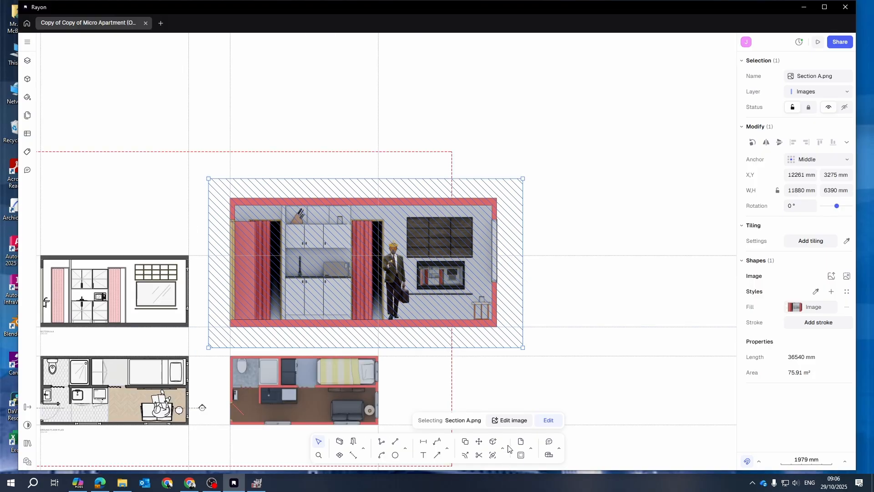
left_click(502, 447)
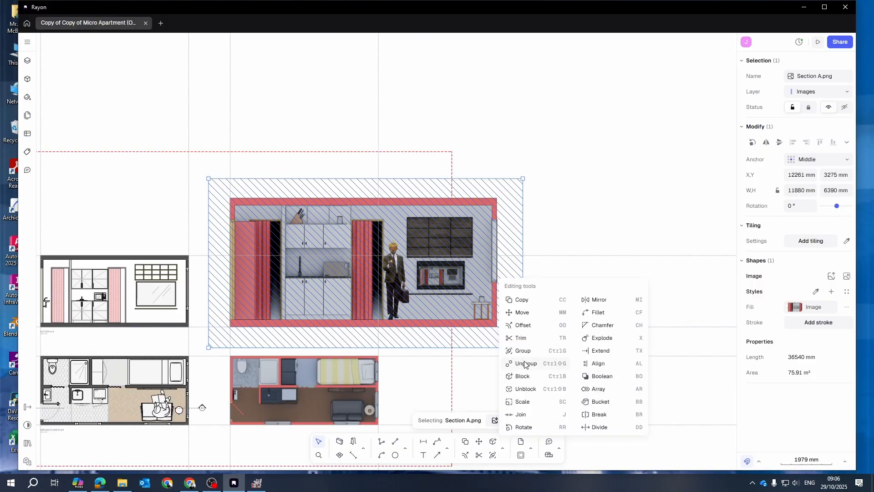
left_click(522, 402)
scroll(217, 319, "up", 4)
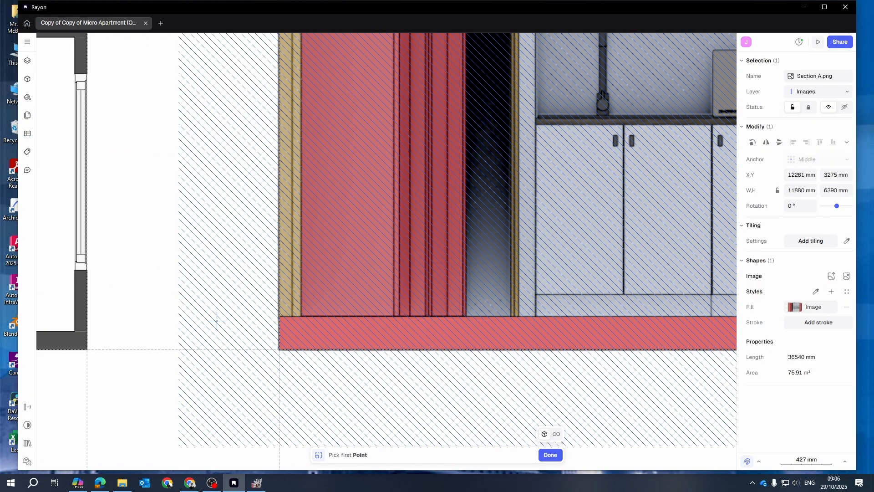
left_click(321, 362)
scroll(321, 364, "down", 4)
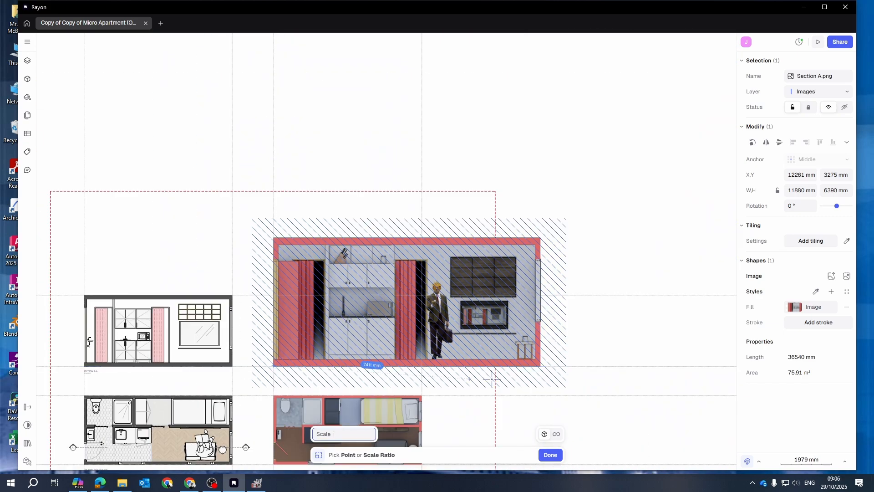
scroll(537, 368, "up", 2)
scroll(536, 352, "up", 2)
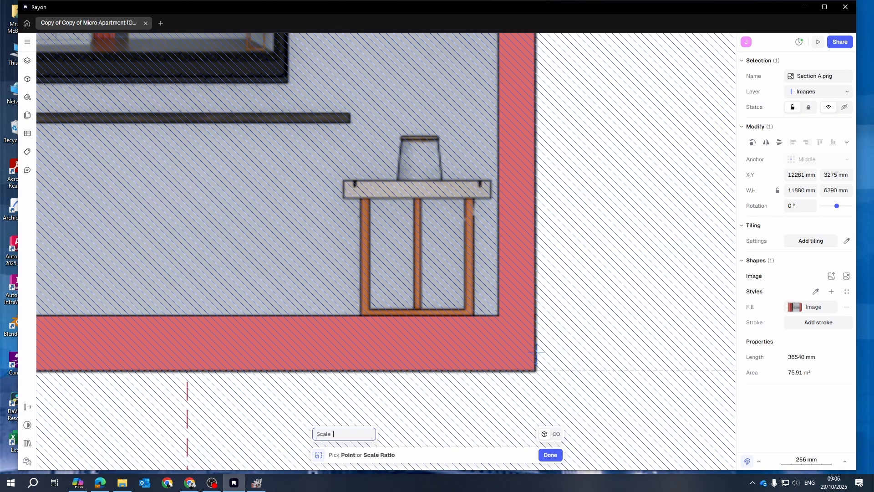
scroll(541, 349, "down", 3)
key("Escape")
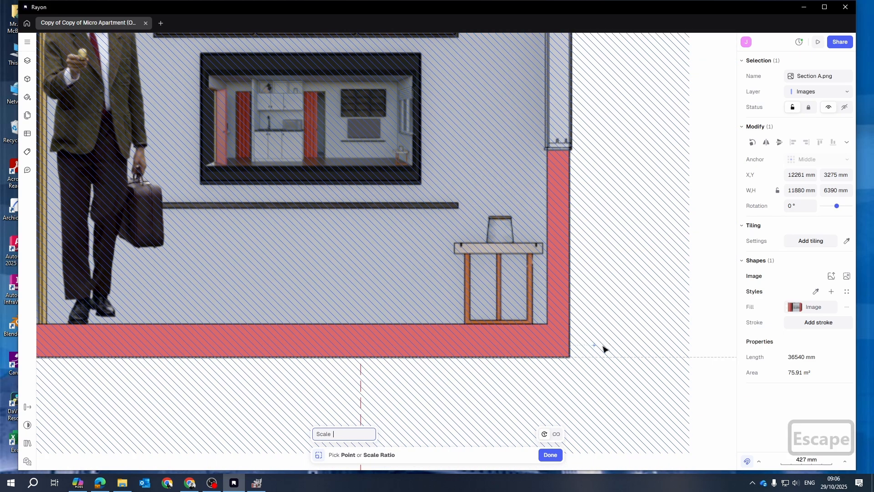
Step: Scale Section A.png from its lower-left wall corner, bringing the lower-right wall corner to the far vertical guideline, making the image about 6572 mm wide
scroll(604, 347, "down", 4)
scroll(478, 359, "up", 6)
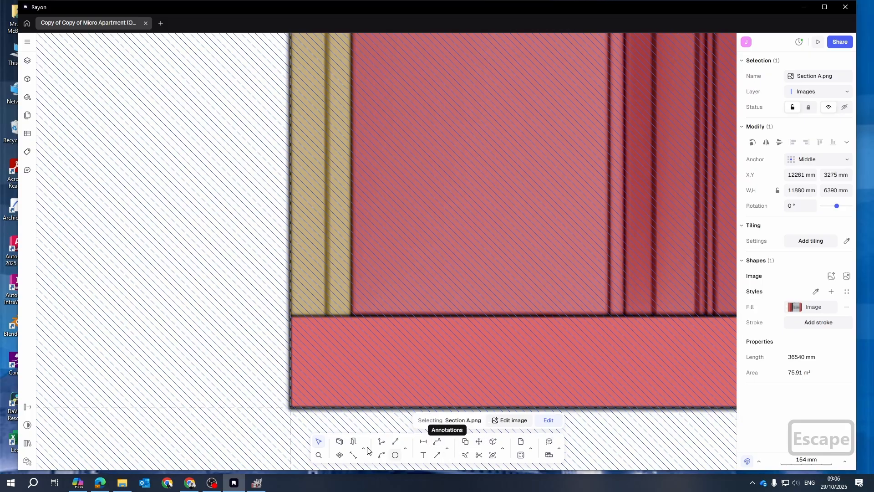
left_click(503, 453)
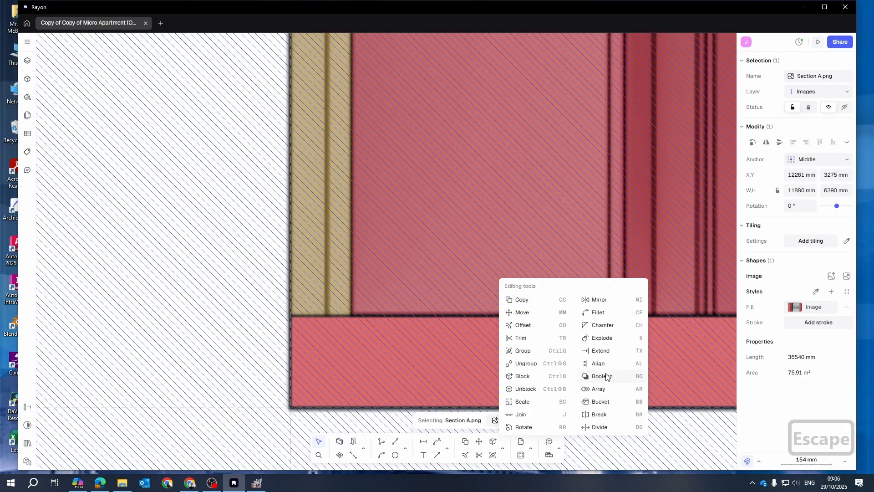
left_click(521, 402)
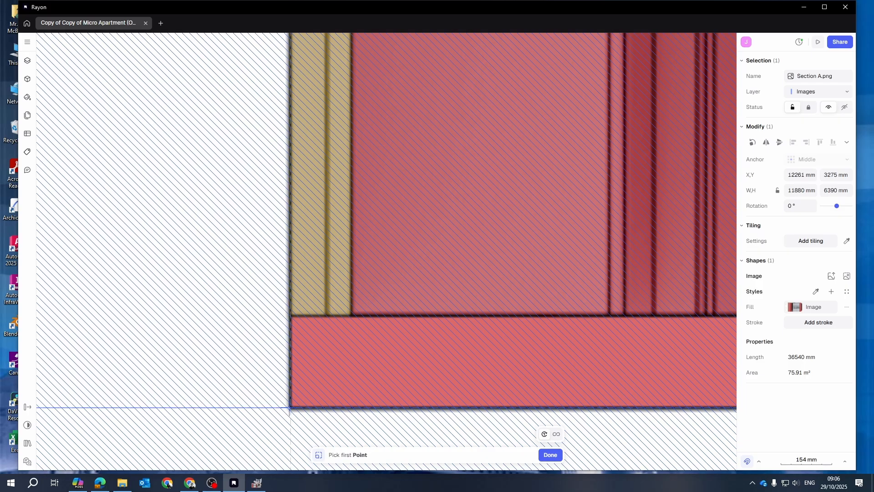
left_click(290, 408)
scroll(289, 408, "down", 10)
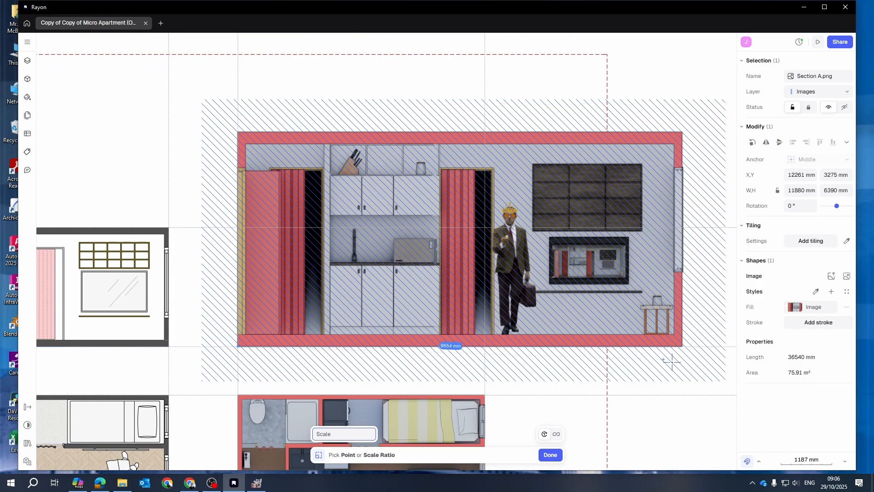
scroll(682, 339, "up", 5)
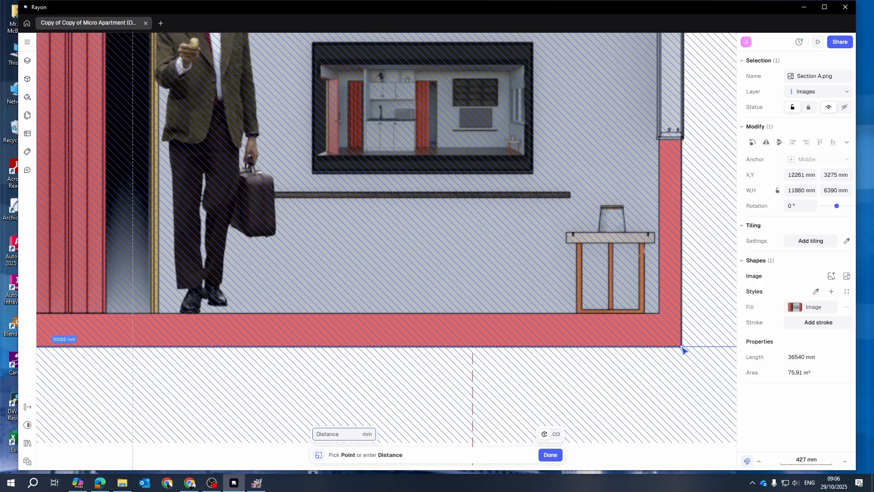
scroll(683, 349, "down", 5)
left_click(486, 354)
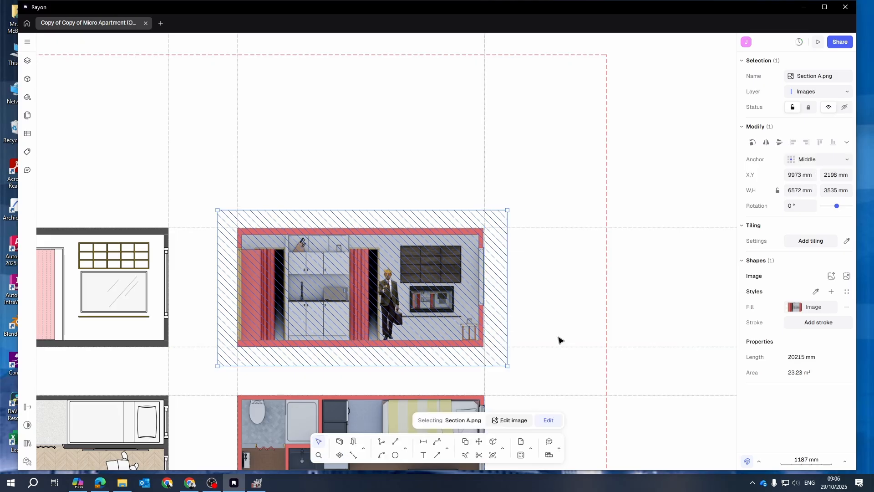
scroll(478, 354, "up", 5)
scroll(478, 353, "down", 5)
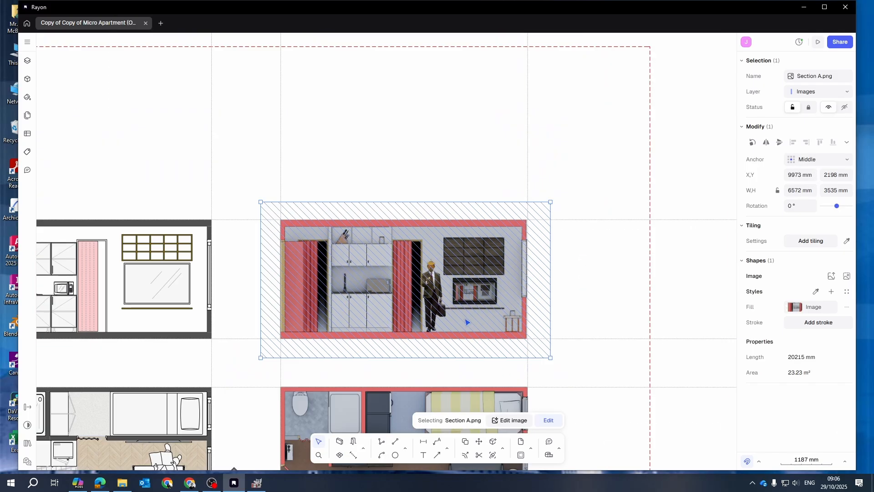
Step: Rescale Section A.png from its lower-left wall corner so the lower-right wall corner exactly meets the far vertical guideline, making it about 6602 mm wide
key("s")
key("c")
scroll(299, 339, "up", 5)
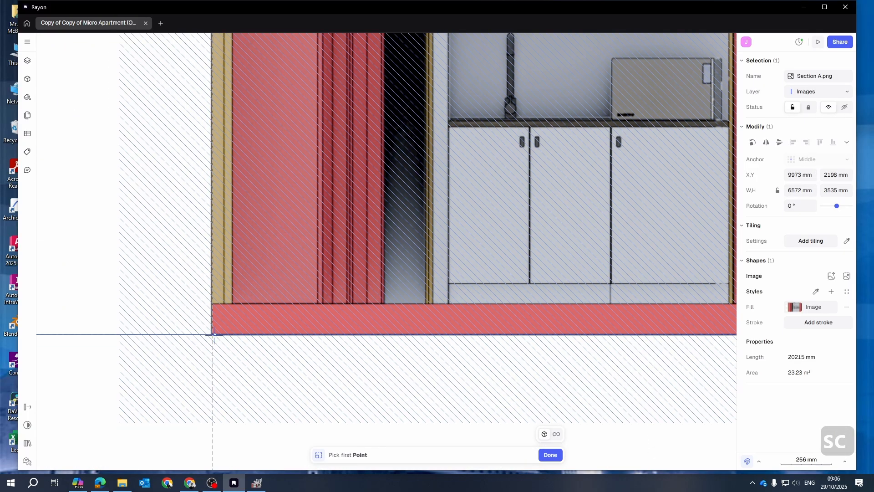
left_click(212, 335)
scroll(337, 321, "down", 5)
scroll(624, 332, "up", 5)
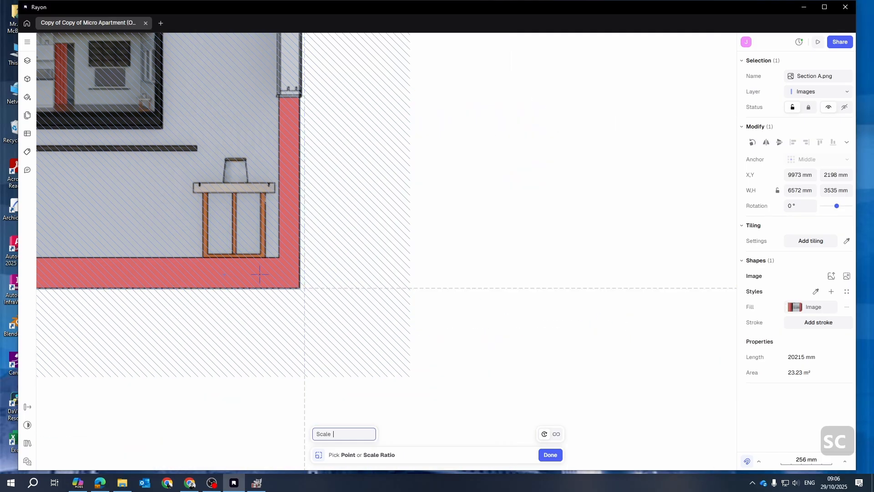
scroll(277, 274, "up", 5)
scroll(317, 312, "up", 5)
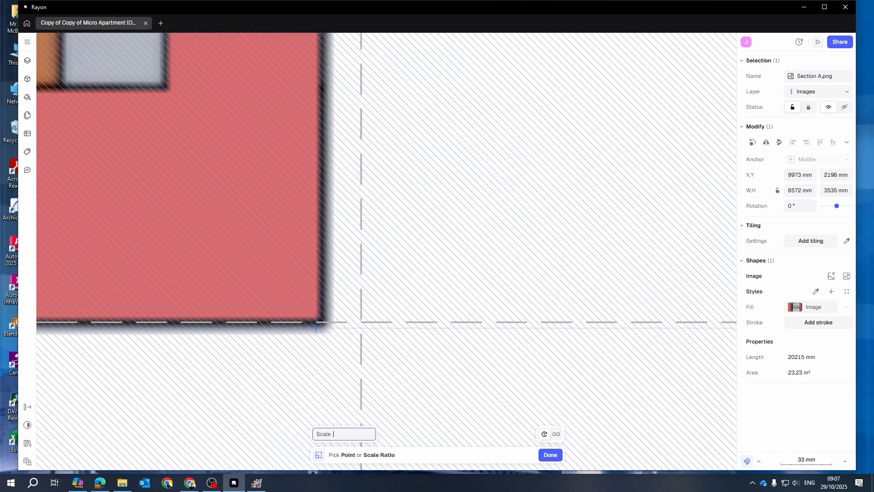
left_click(322, 322)
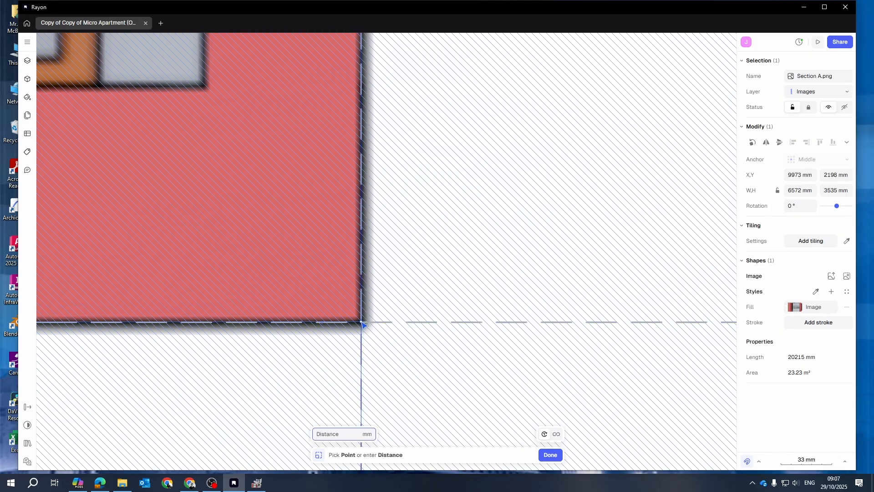
key("Escape")
scroll(513, 343, "down", 15)
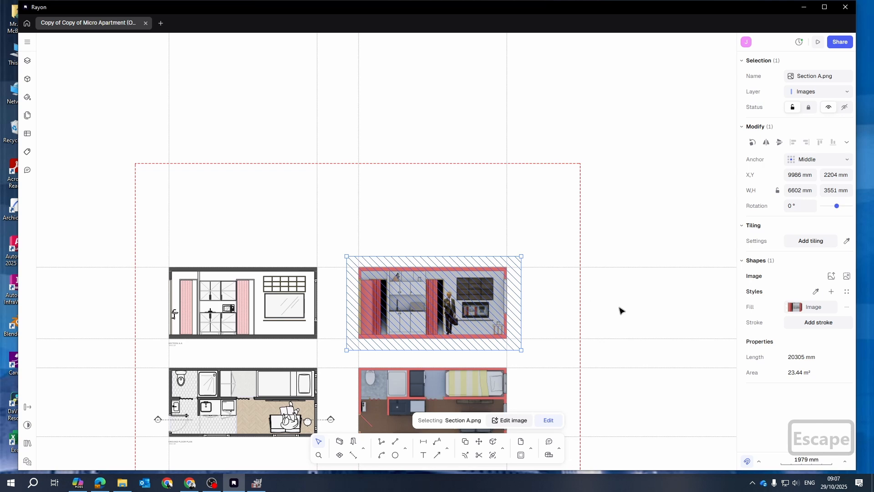
left_click(619, 308)
Step: Copy both A1 section markers horizontally from the line-drawn plan to either side of the rendered plan, centred at about X 9986 mm
left_click_drag(538, 373, 550, 285)
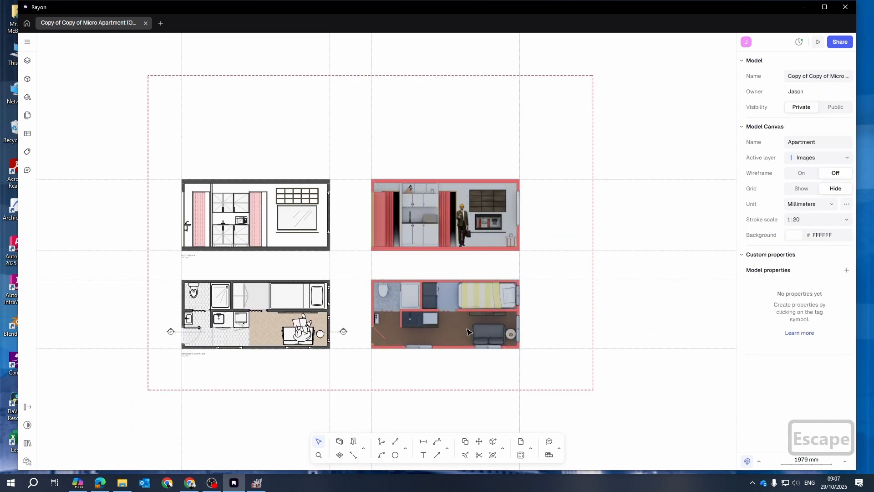
scroll(309, 288, "down", 2)
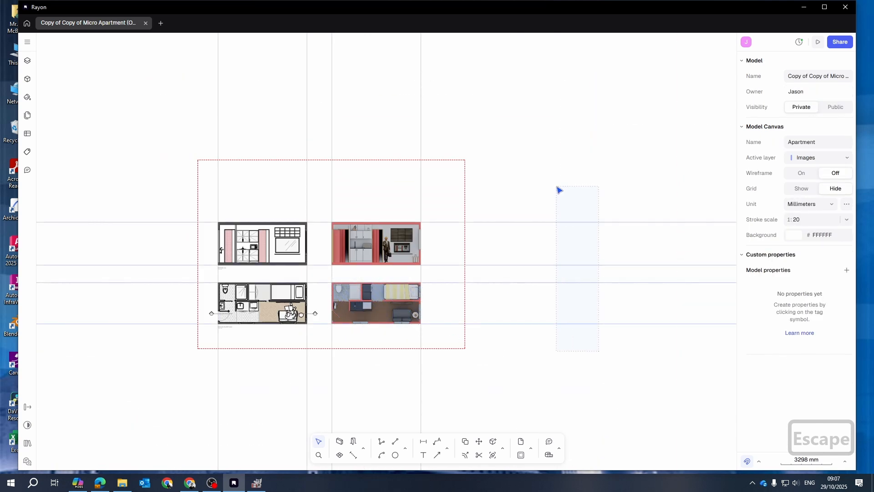
left_click_drag(559, 190, 607, 415)
scroll(342, 333, "up", 4)
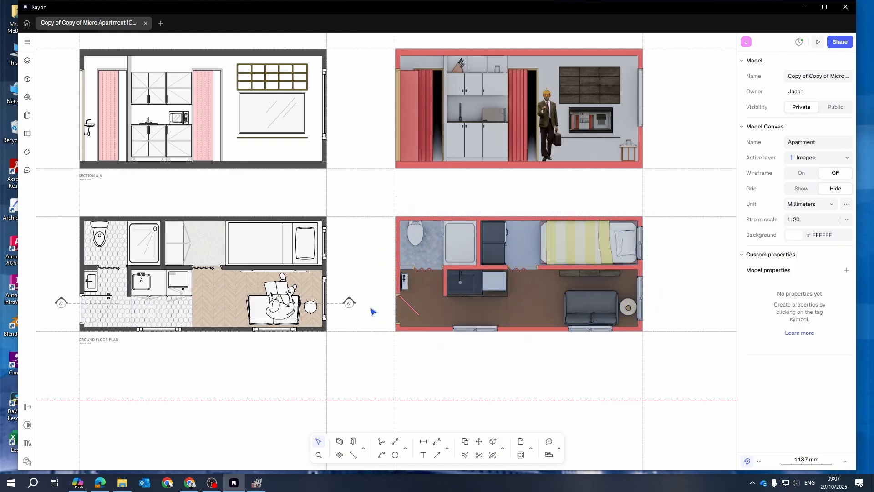
left_click(354, 306)
scroll(344, 347, "left", 3)
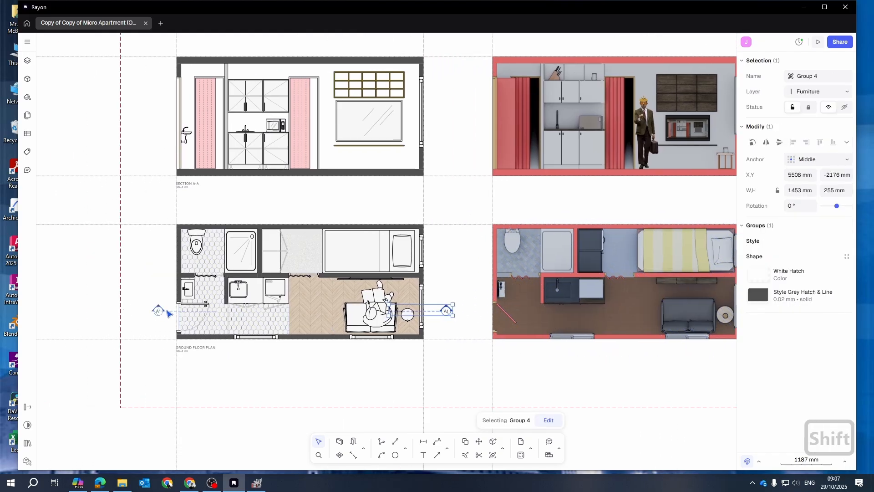
left_click(158, 312, "shift")
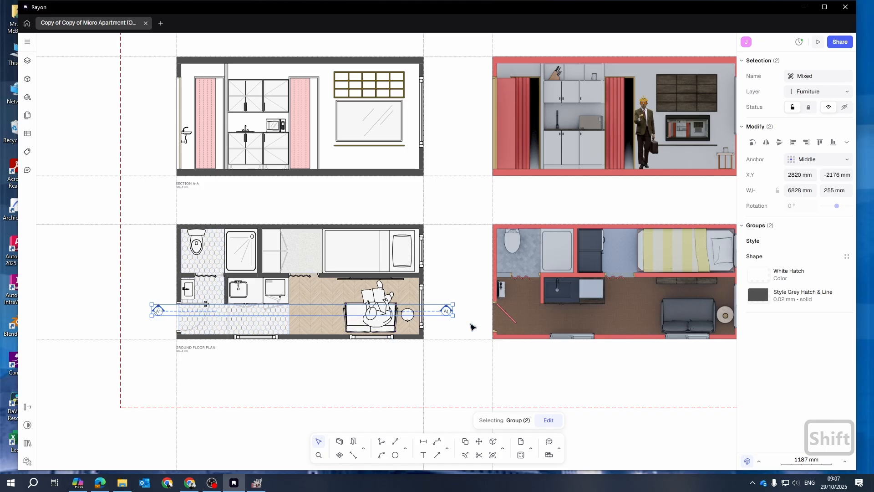
type("cc")
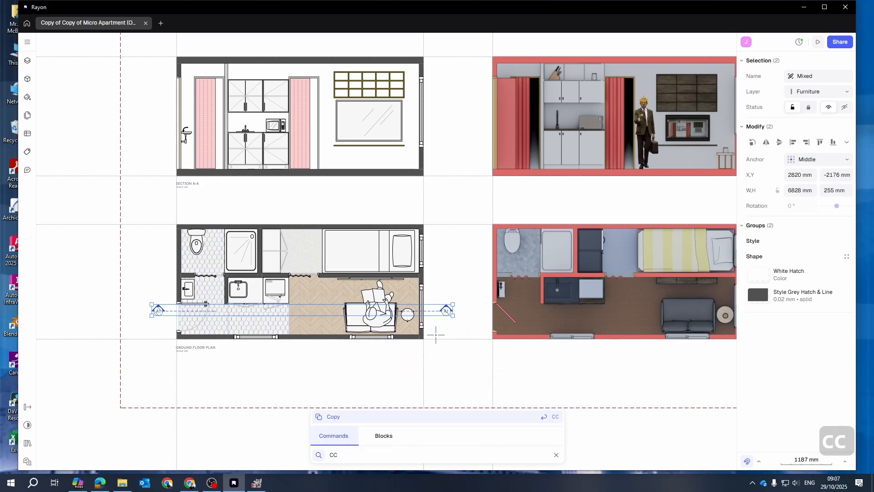
left_click(287, 352)
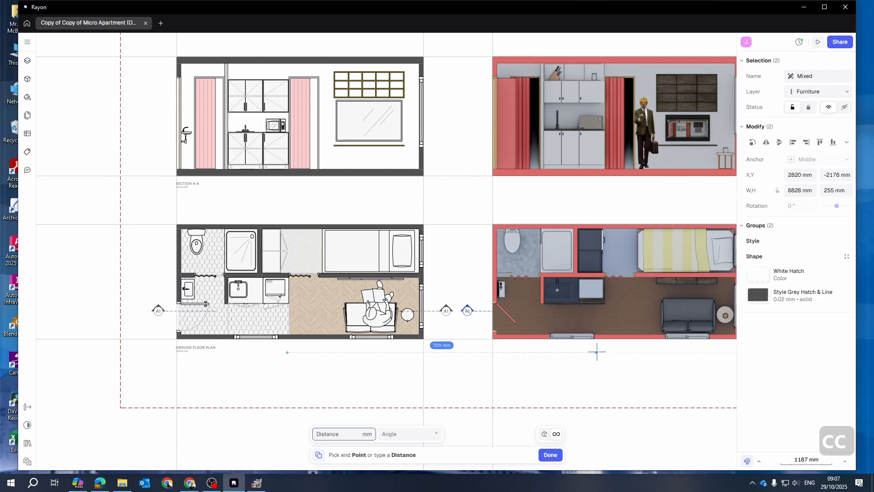
key("ctrl")
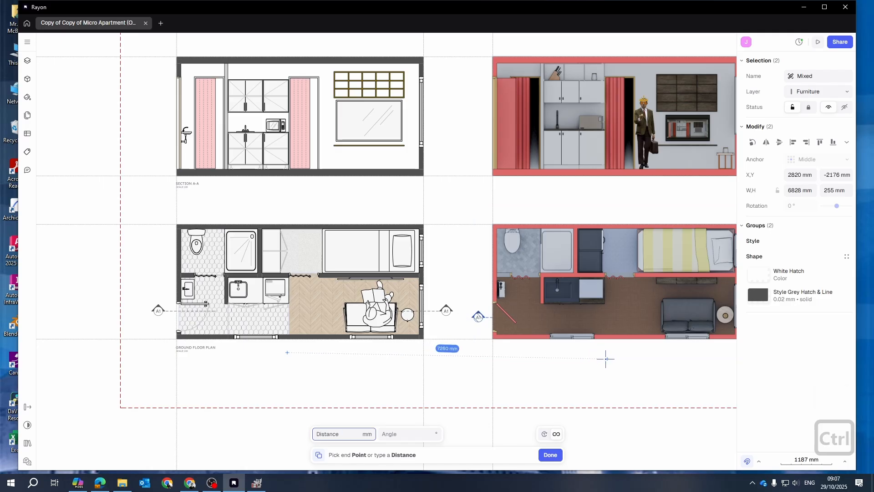
key("shift")
left_click(603, 353)
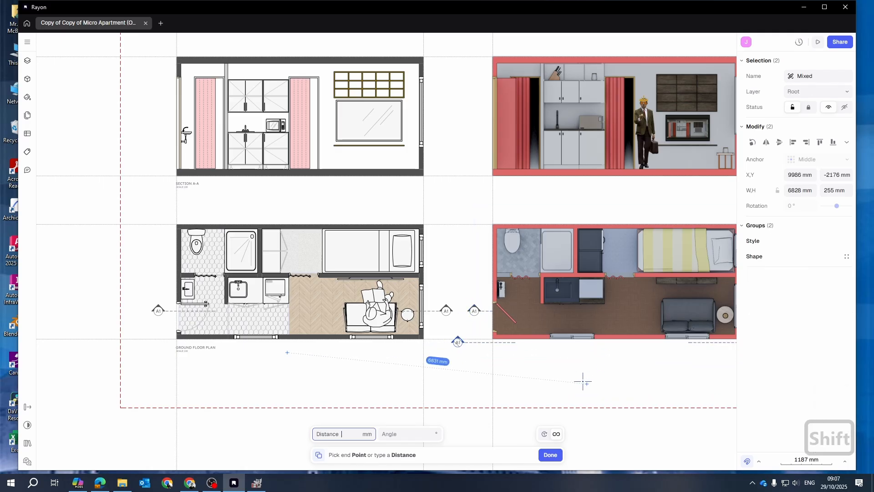
left_click_drag(565, 377, 418, 370)
key("Escape")
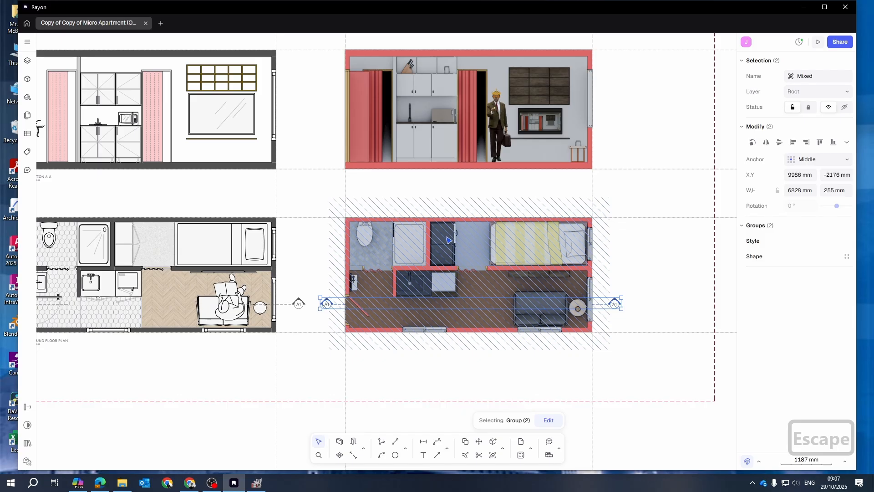
Step: Maximize the application window and show the model's list of layers
left_click(448, 240)
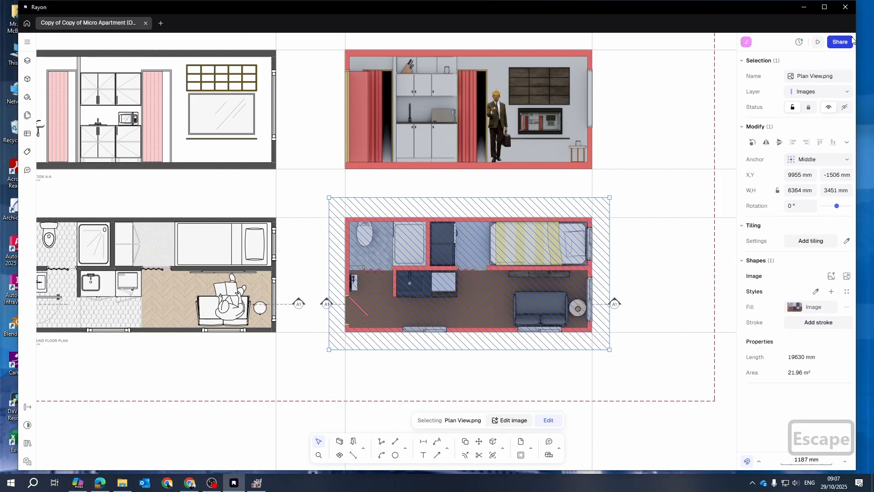
left_click(824, 7)
left_click(9, 39)
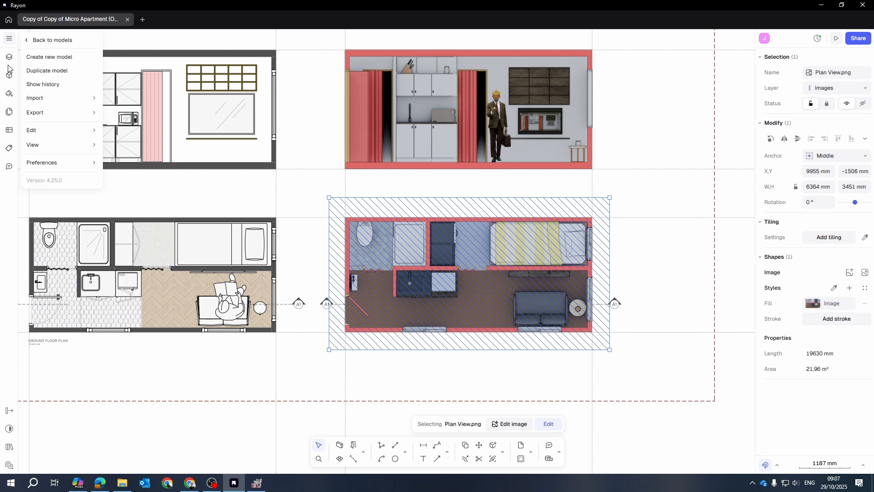
left_click(10, 59)
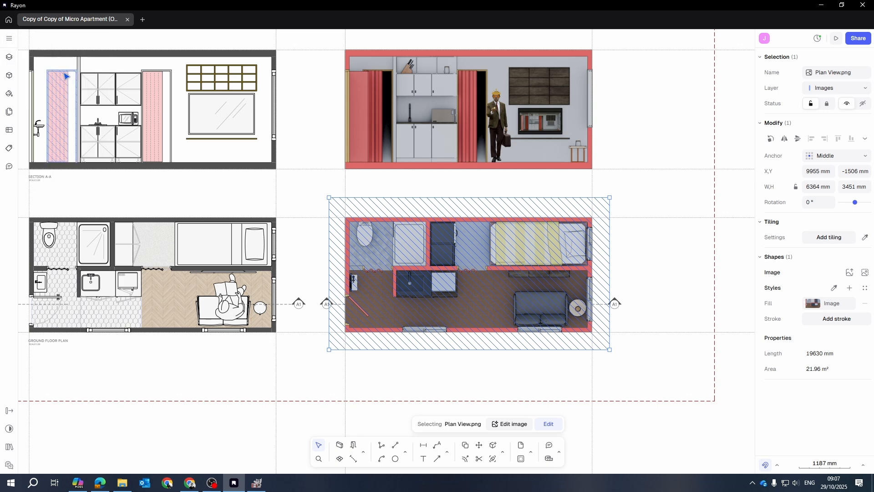
left_click(9, 60)
mouse_move(58, 167)
left_mouse_down()
mouse_move(59, 187)
mouse_move(47, 174)
left_mouse_up()
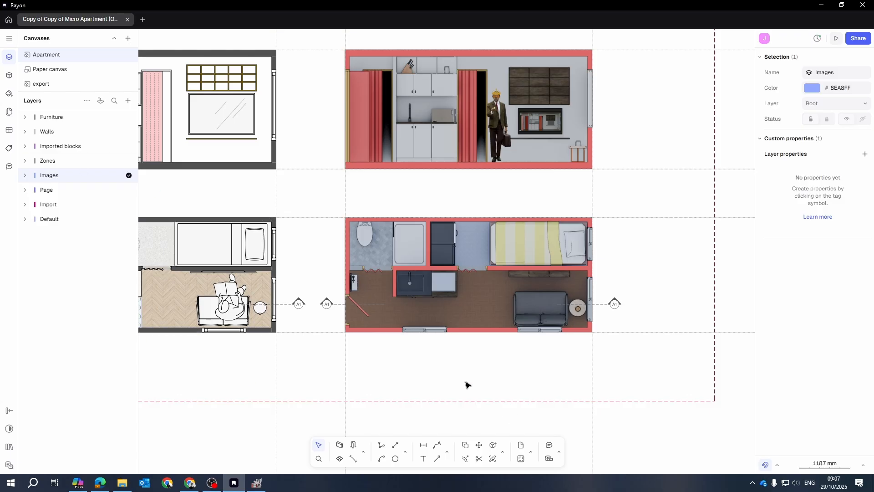
scroll(539, 332, "down", 5)
scroll(473, 333, "up", 5)
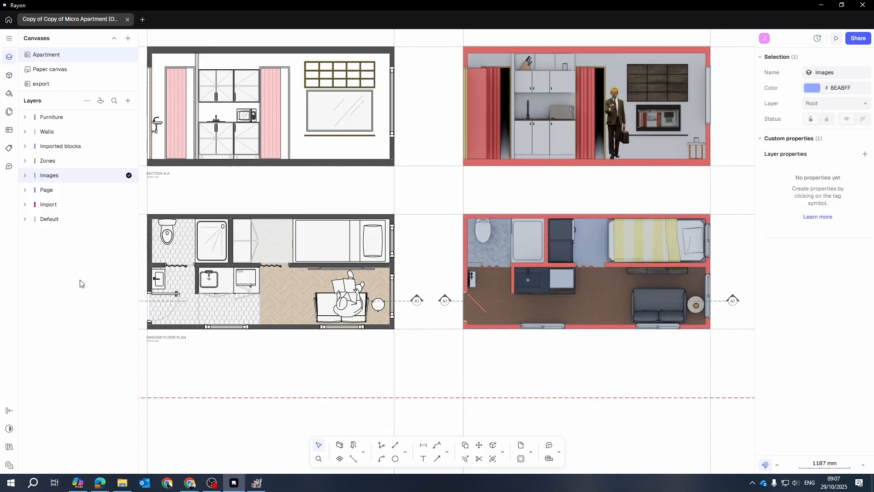
Step: Create a new layer named Annotation
left_click(129, 101)
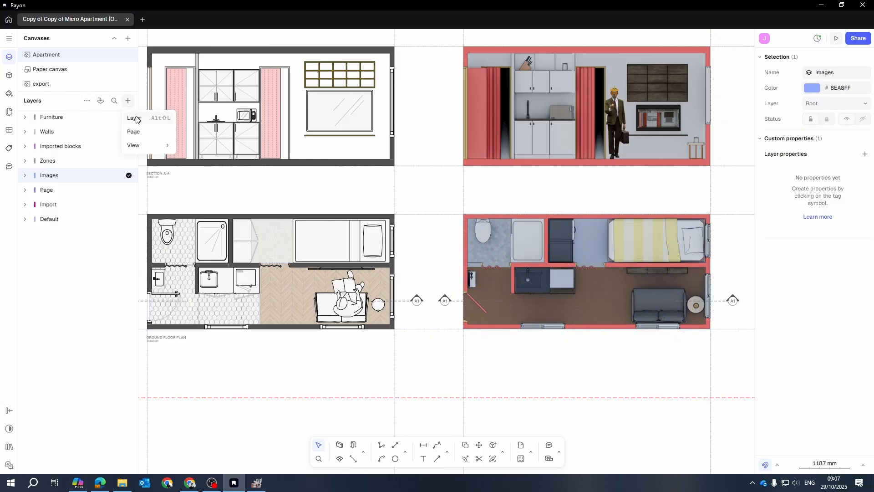
left_click(134, 118)
type("ANN")
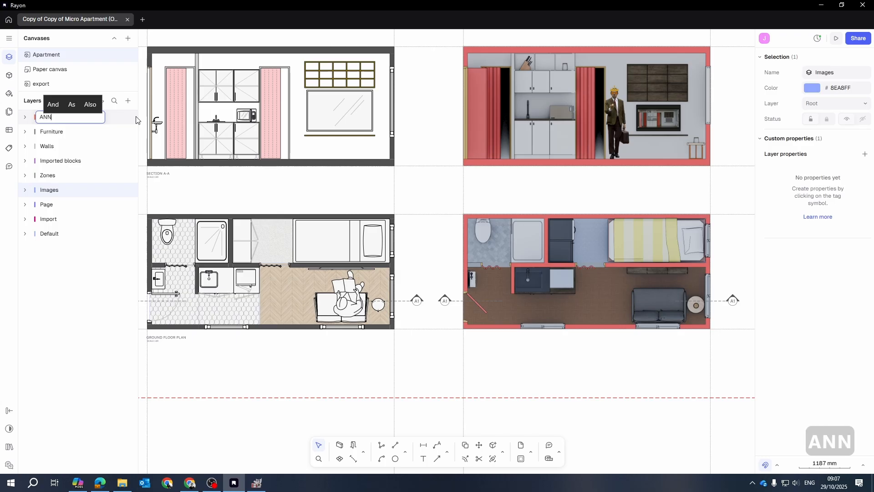
key("BackSpace")
key("BackSpace")
key("Caps_Lock")
type("nn")
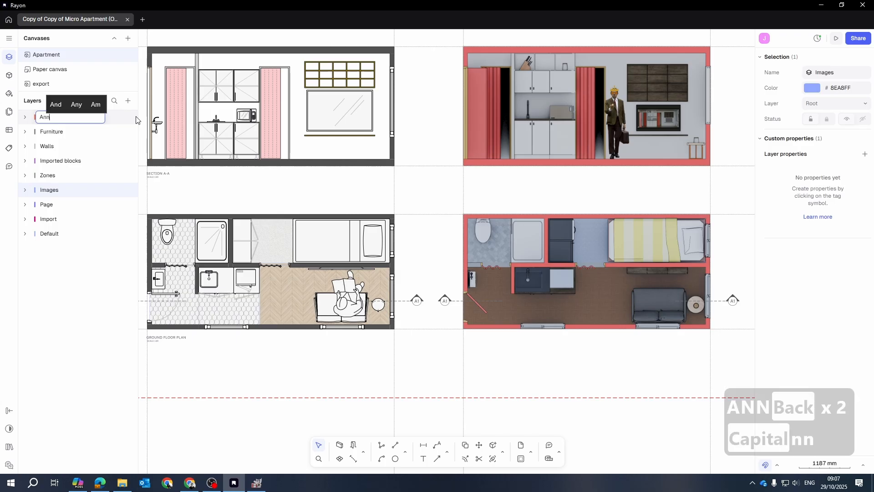
type("otatio")
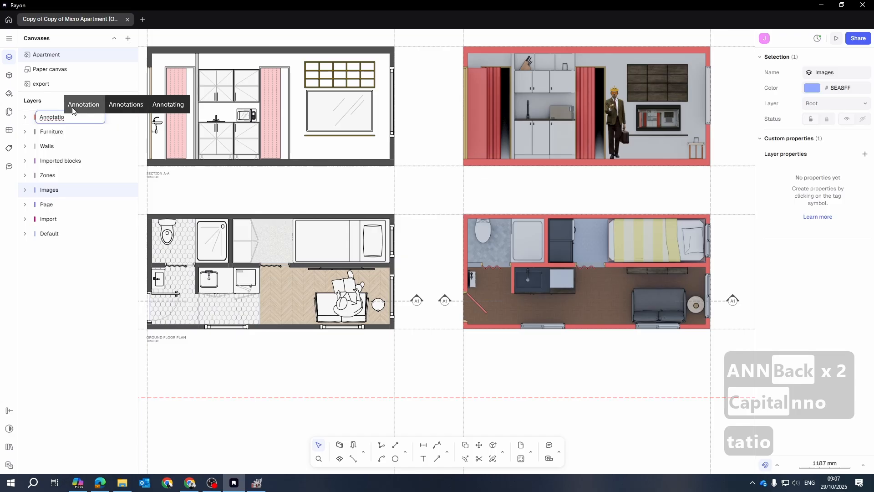
left_click(83, 105)
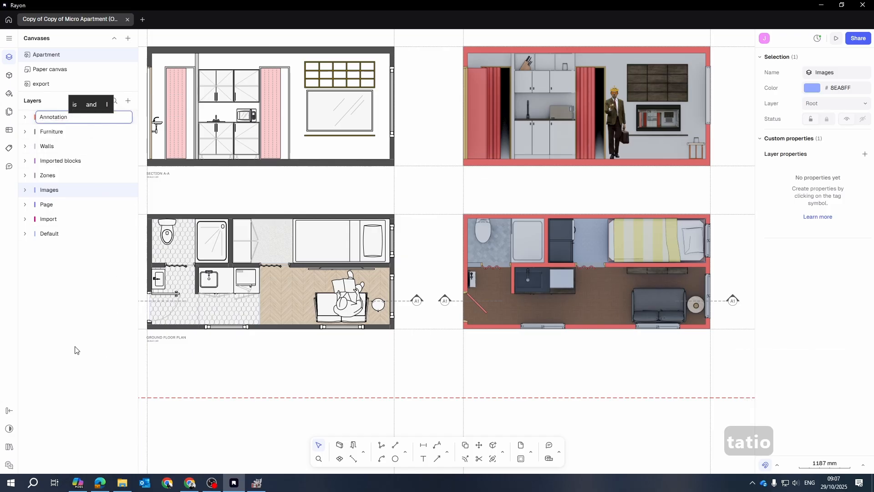
key("Return")
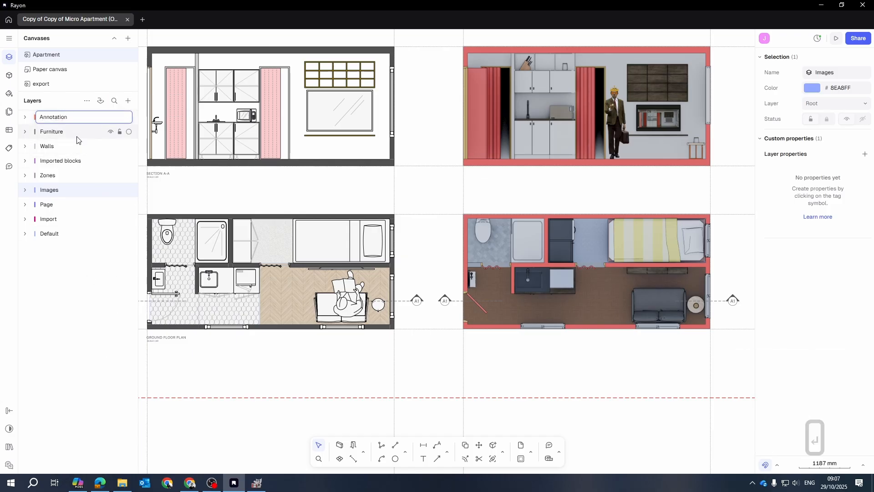
key("Return")
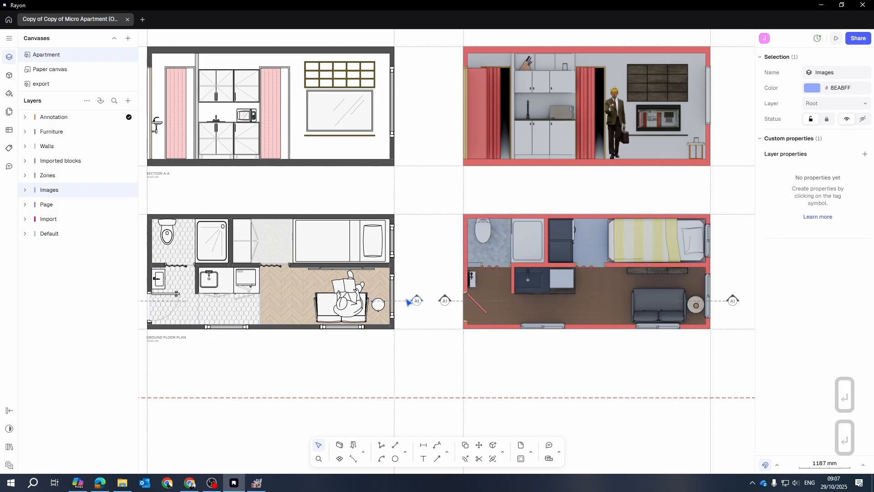
Step: Assign all four A1 section markers around the drawn and rendered plans to the Annotation layer
left_click(431, 309)
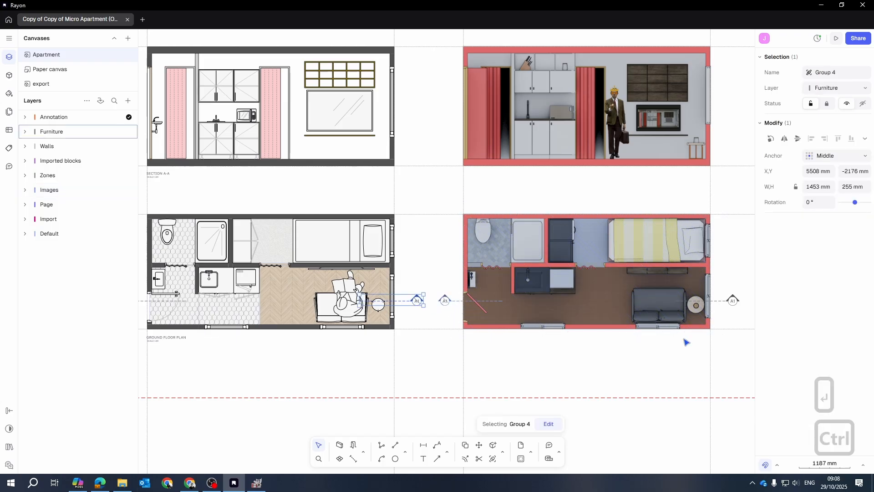
left_click(732, 300, "shift")
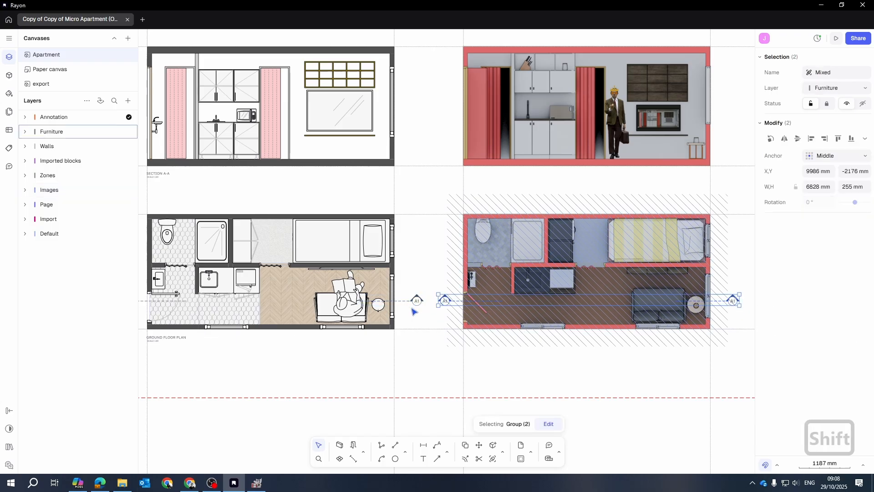
left_click_drag(425, 365, 607, 381)
left_click(305, 317, "shift")
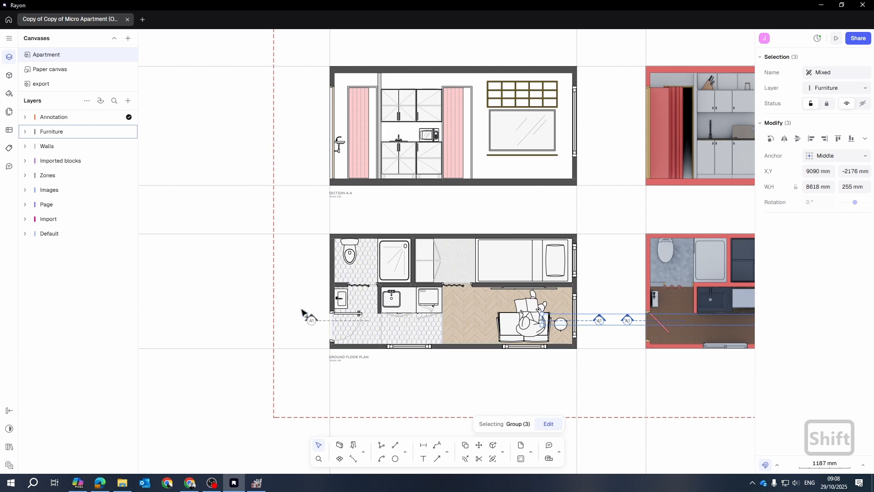
left_click(317, 322, "shift")
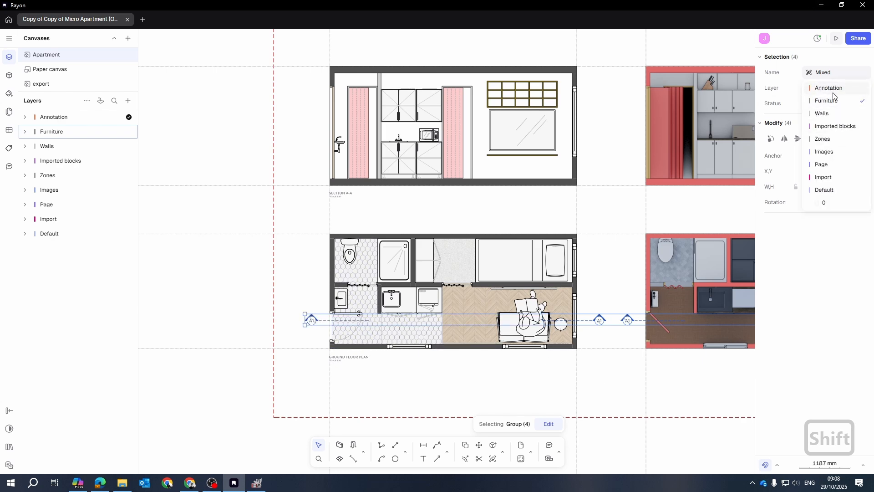
left_click(834, 93)
Step: Assign the GROUND FLOOR PLAN and SECTION A-A title groups to the Annotation layer
scroll(620, 295, "down", 2)
scroll(621, 294, "right", 3)
left_click(236, 310)
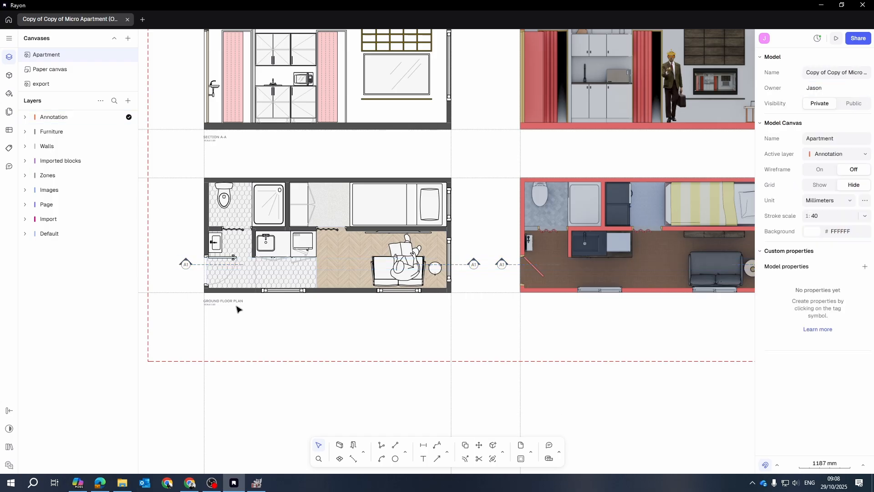
left_click(233, 305)
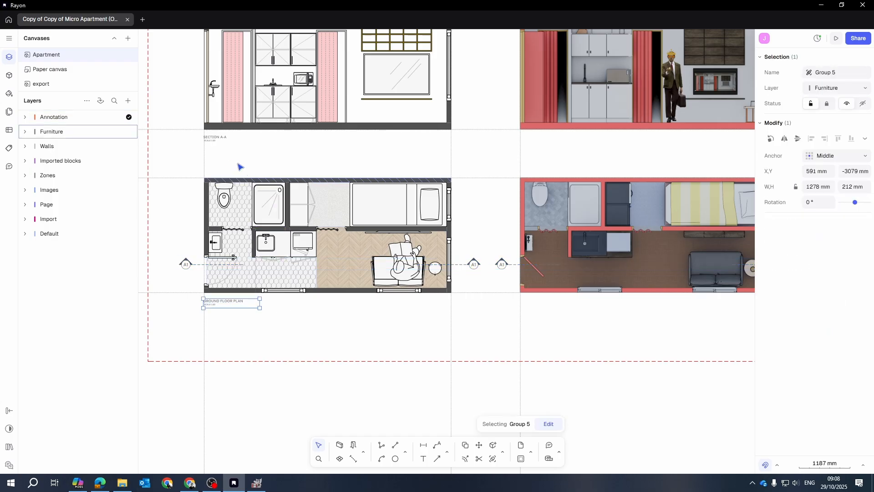
left_click(215, 137, "shift")
left_click(864, 87)
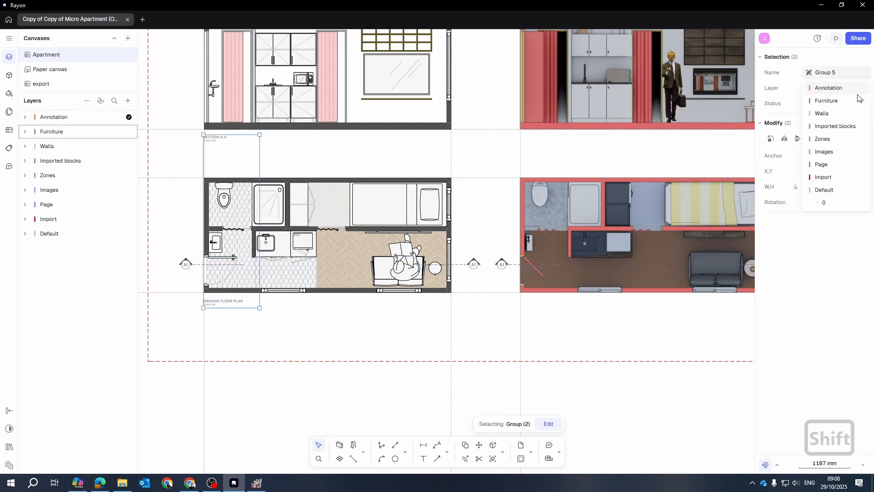
left_click(829, 90)
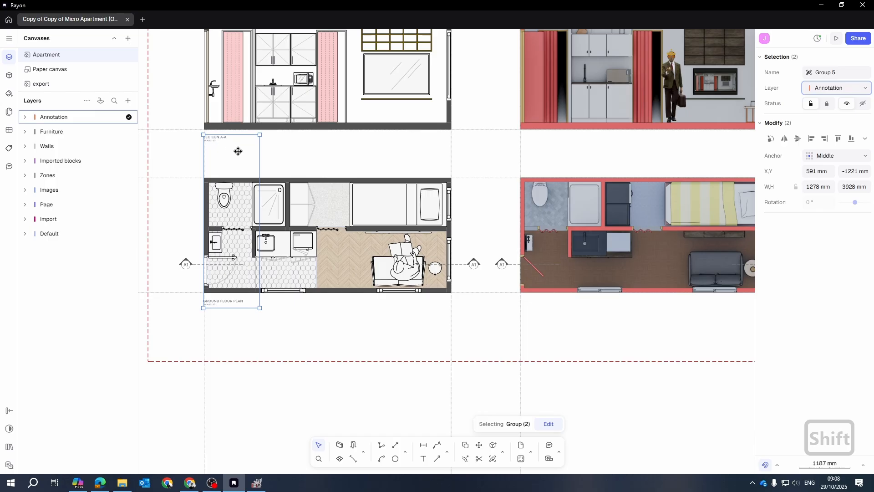
Step: Copy the SECTION A-A and GROUND FLOOR PLAN titles horizontally to beneath the rendered section and plan, aligned with the renders' starting edge
type("cc")
key("Return")
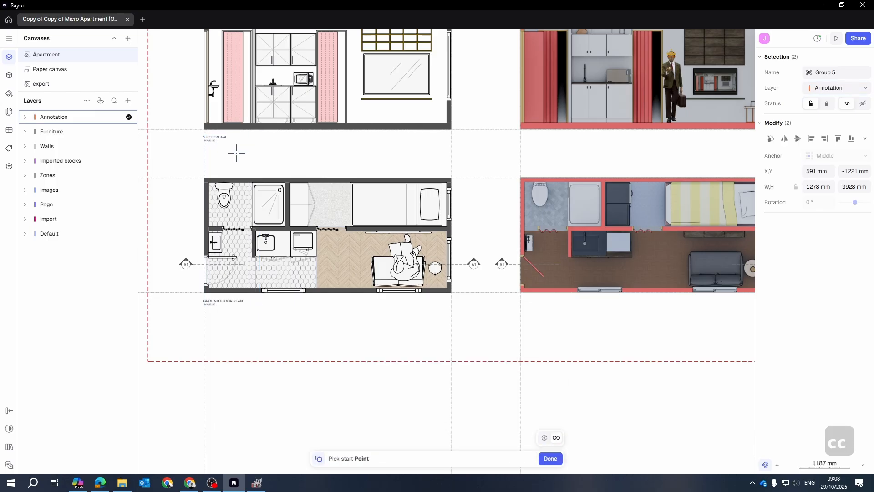
left_click(236, 153)
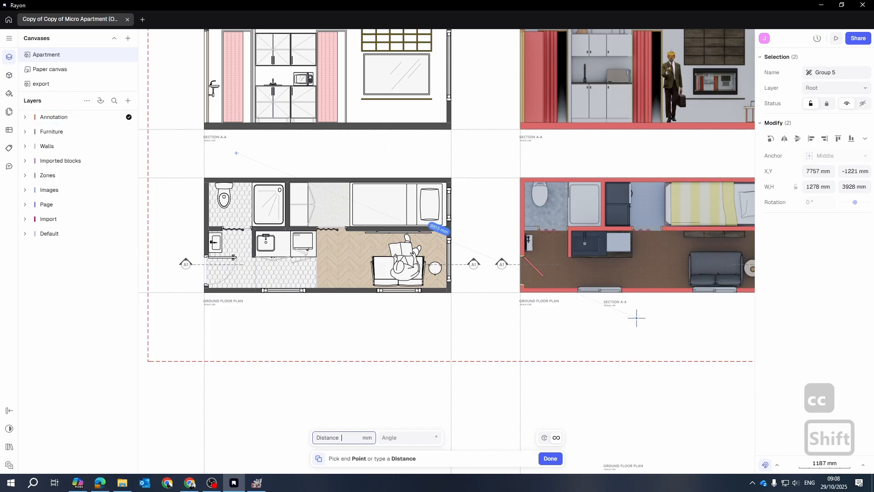
key("Escape")
key("Escape")
scroll(655, 394, "right", 3)
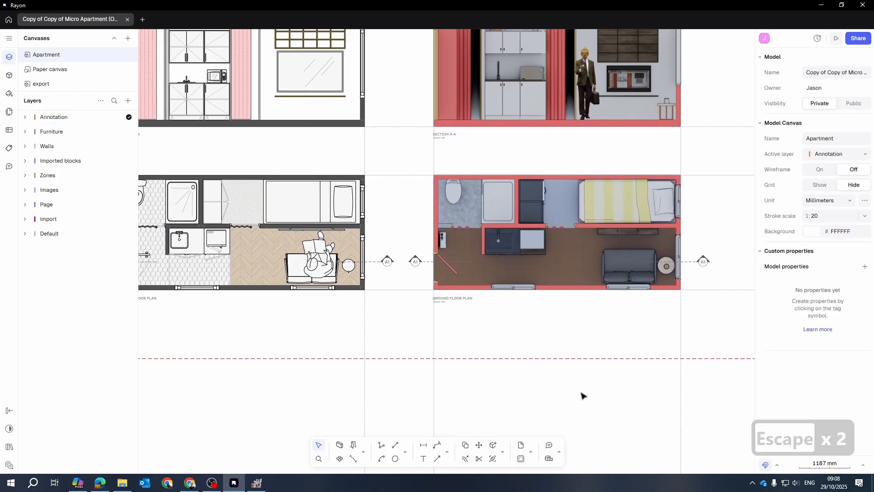
Step: Move the drawn and rendered sections, with their titles, about 530 mm straight down towards the floor plans
left_click_drag(528, 306, 618, 318)
scroll(619, 317, "down", 3)
scroll(393, 282, "up", 3)
left_click_drag(541, 301, 415, 309)
scroll(415, 309, "down", 5)
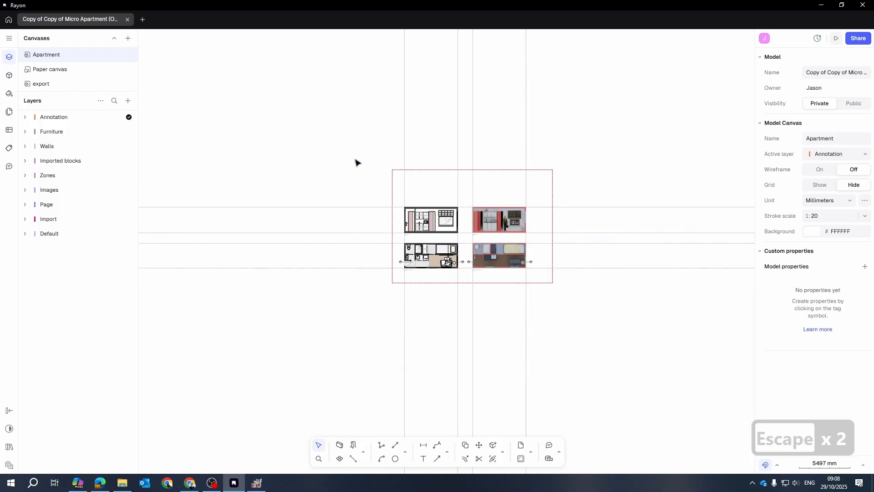
scroll(559, 202, "up", 3)
scroll(559, 202, "down", 3)
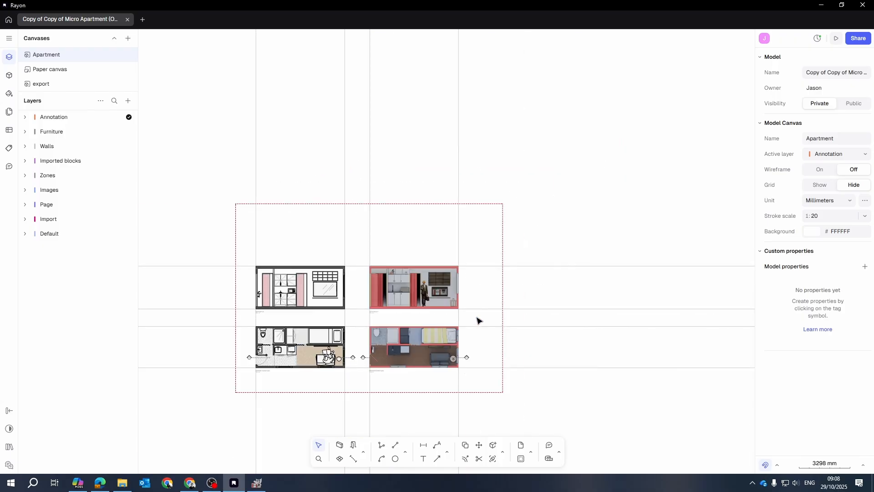
left_click_drag(389, 271, 248, 249)
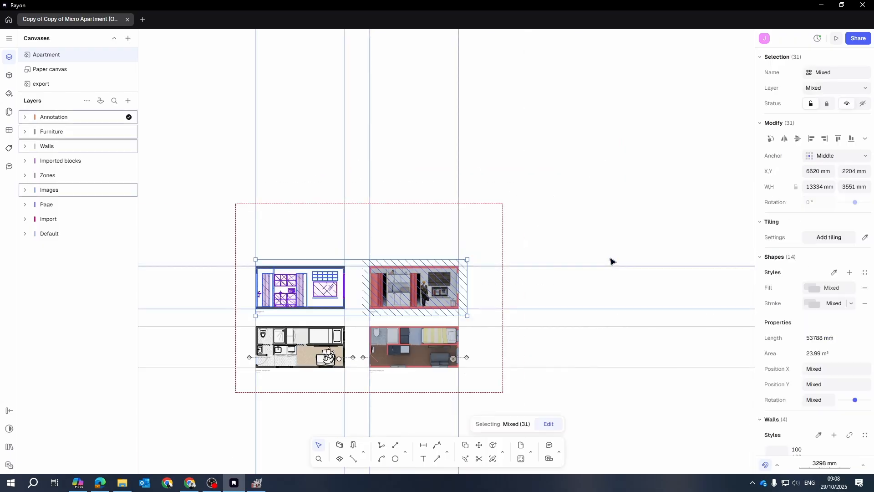
scroll(373, 312, "up", 5)
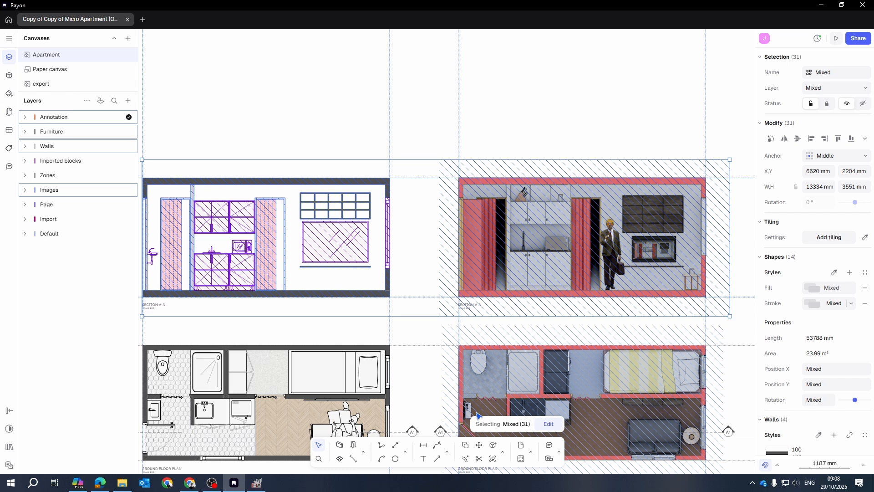
left_click(478, 444)
left_click(420, 225)
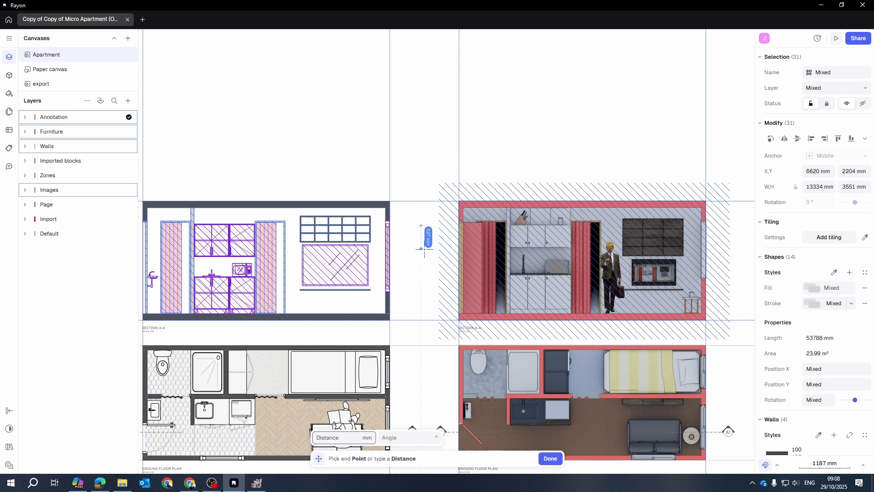
left_click(425, 246)
scroll(426, 248, "down", 5)
left_click(373, 183)
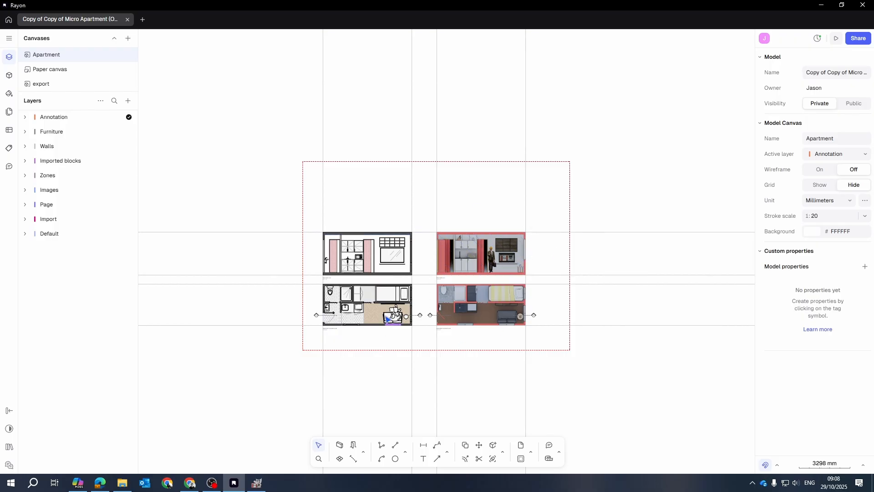
Step: Delete the dashed page rectangle surrounding the drawings and renders
scroll(371, 358, "up", 5)
scroll(476, 277, "down", 5)
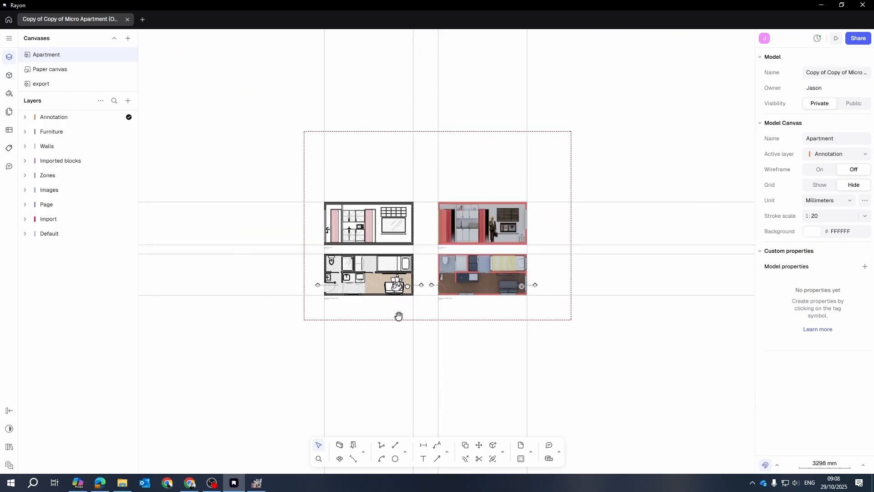
left_click(490, 325)
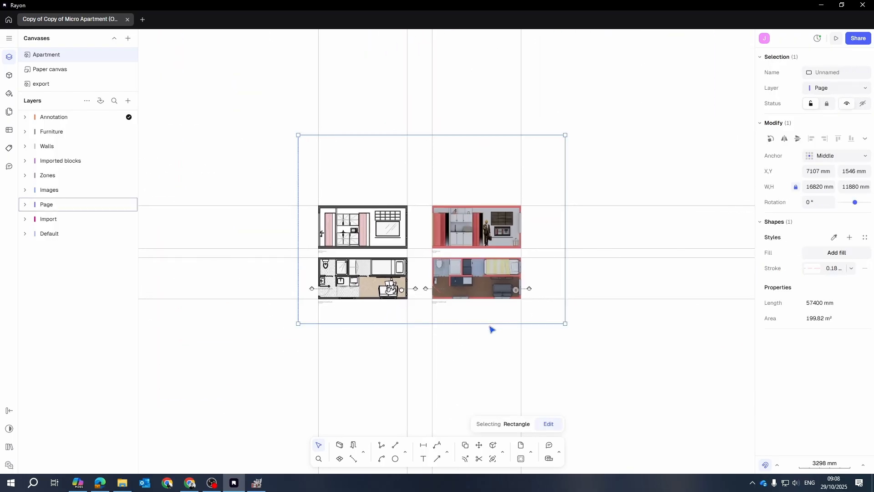
key("Delete")
scroll(366, 251, "up", 5)
mouse_move(378, 234)
left_mouse_down()
mouse_move(419, 222)
mouse_move(359, 224)
mouse_move(232, 207)
left_mouse_up()
scroll(419, 222, "down", 5)
scroll(372, 230, "up", 5)
scroll(497, 224, "down", 3)
scroll(497, 224, "up", 3)
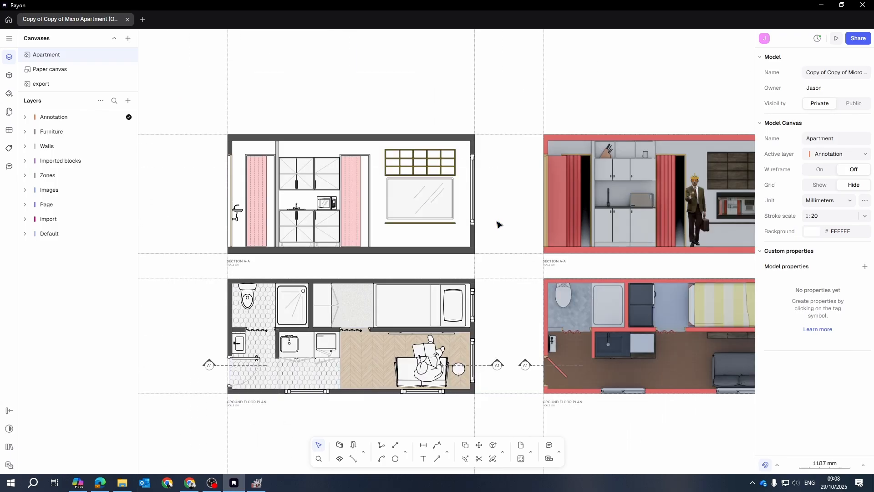
scroll(497, 225, "down", 6)
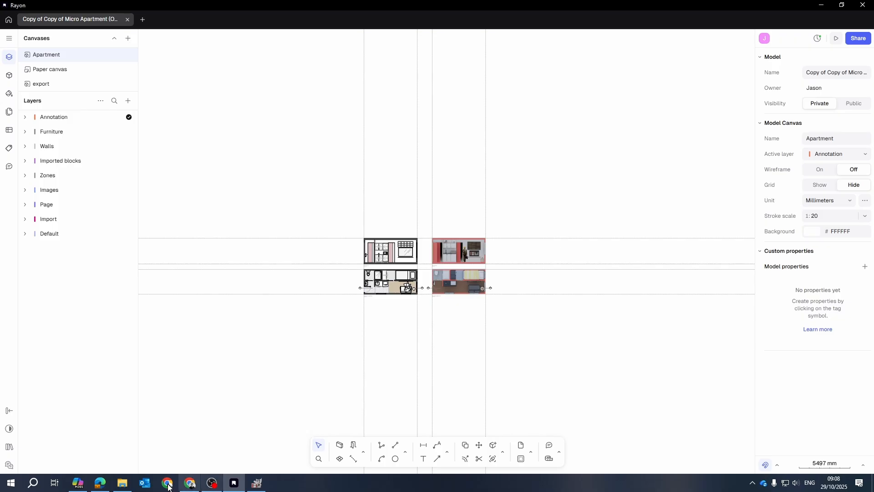
Step: Switch to File Explorer and import 01_Cycles.png and 01_Eevee.png from the Workshop > Micro Apartment > Renders folder into the Apartment canvas
left_click(122, 484)
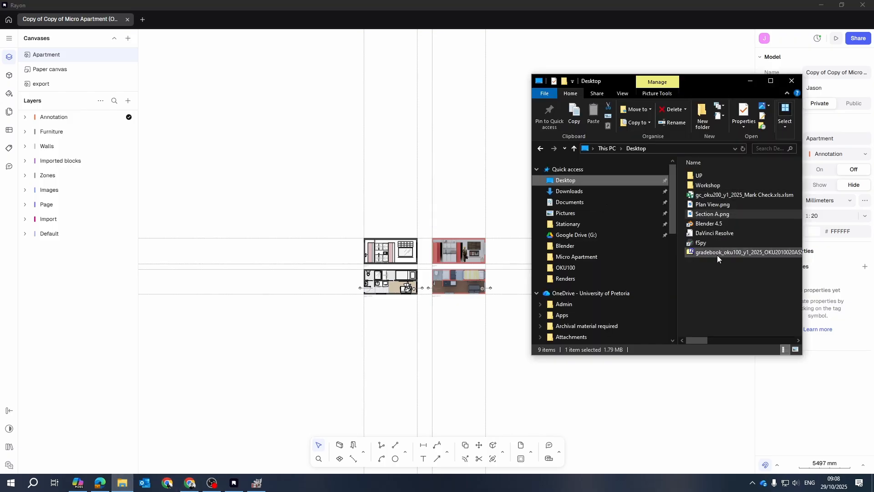
double_click(707, 185)
double_click(706, 182)
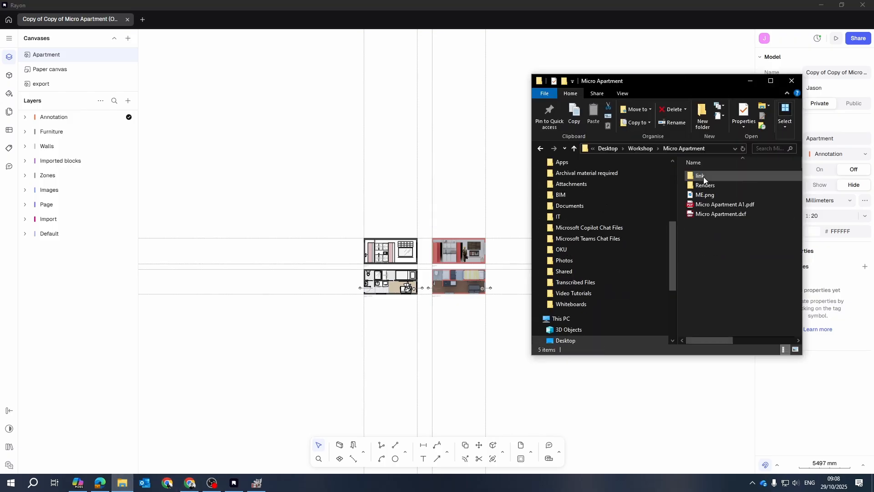
double_click(703, 186)
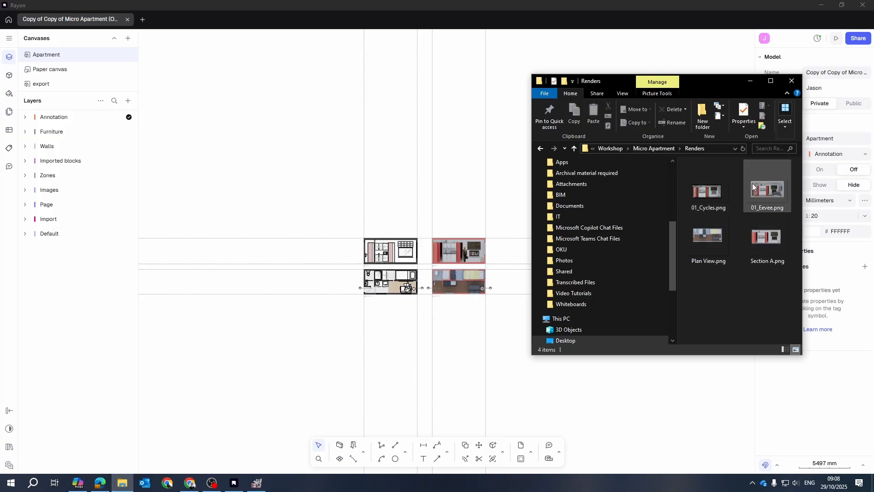
left_click(719, 191)
left_click(780, 192, "ctrl")
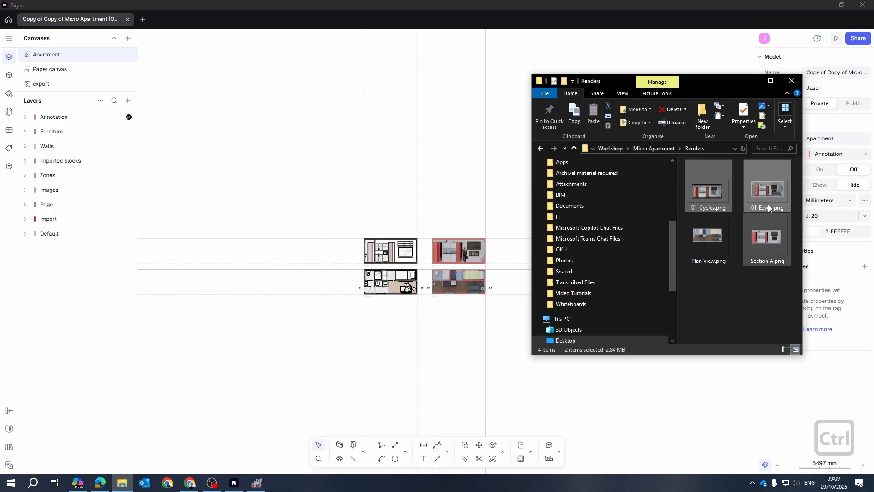
left_click_drag(708, 189, 412, 216)
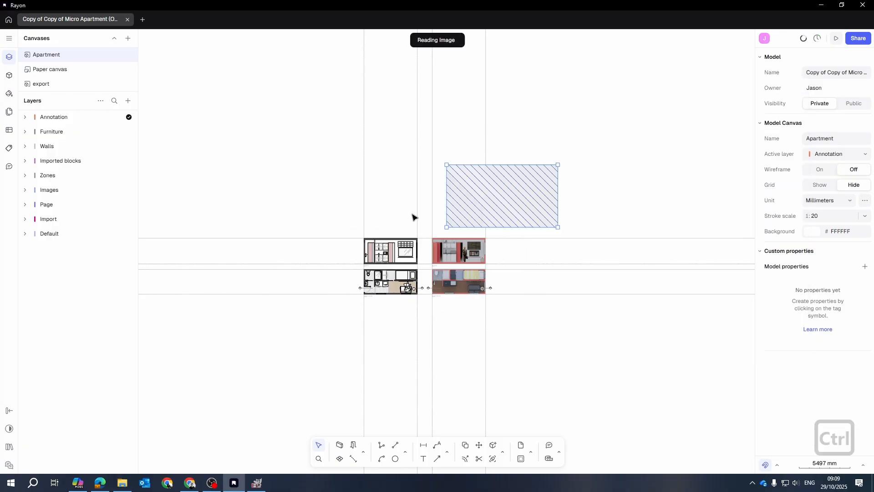
Step: Move the 01_Eevee.png render to above the drawn section, away from 01_Cycles.png, and lock its proportions
scroll(337, 186, "up", 5)
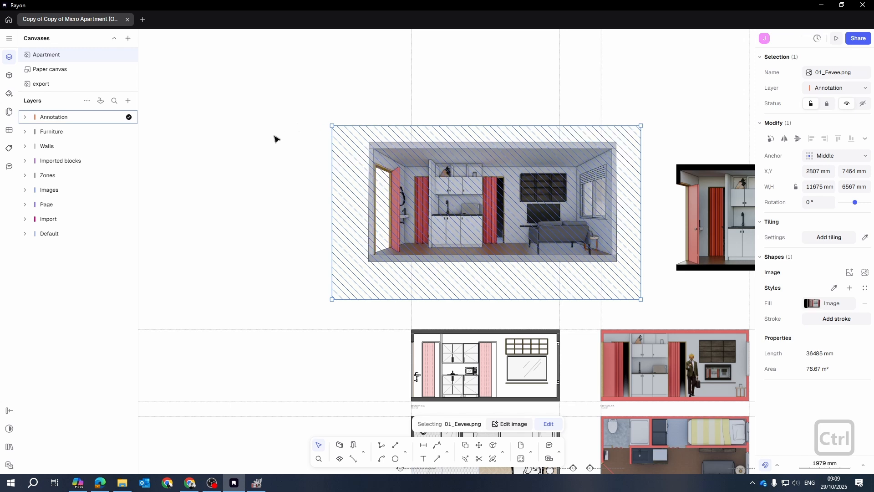
left_click_drag(446, 173, 381, 179)
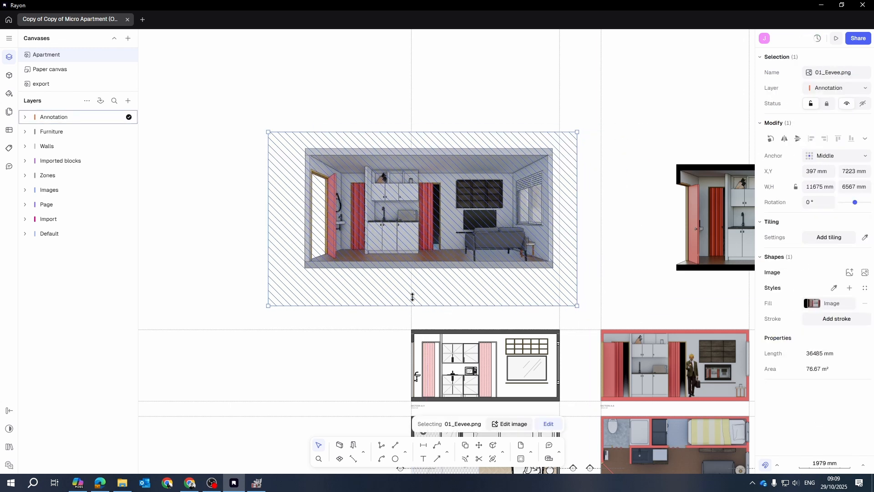
left_click_drag(681, 207, 520, 173)
left_click(587, 195)
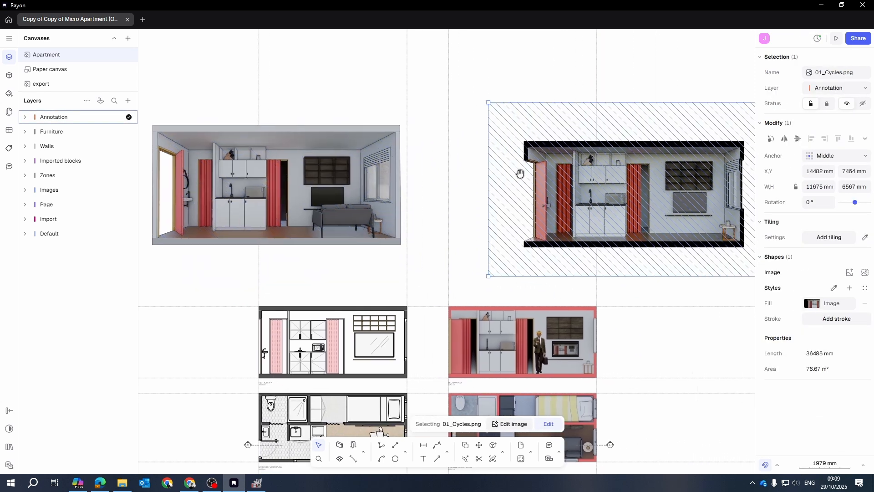
left_click(316, 261)
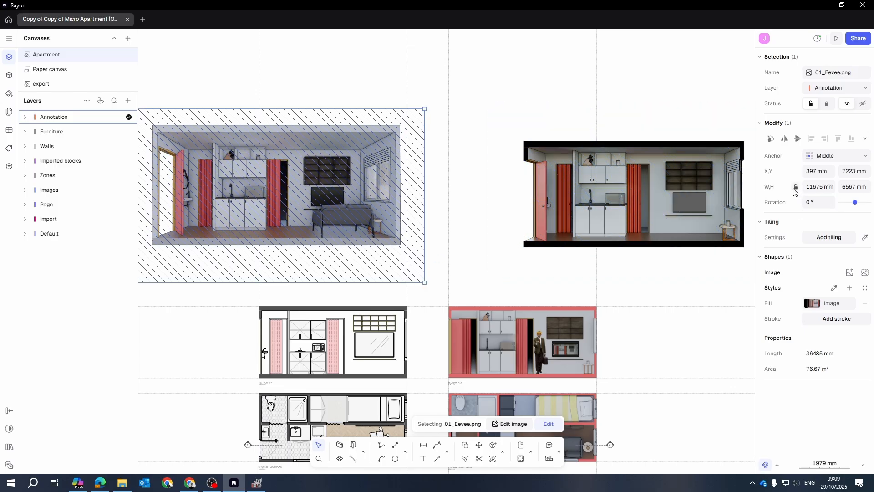
left_click(671, 201)
left_click(416, 232)
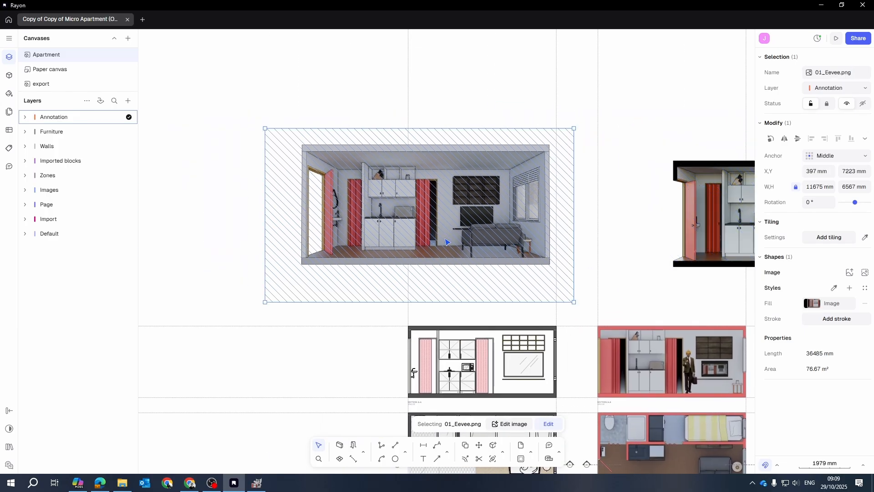
Step: Crop the empty margins of 01_Eevee.png on all sides to about 9965 by 5042 mm, and lock its proportions again
key("ctrl")
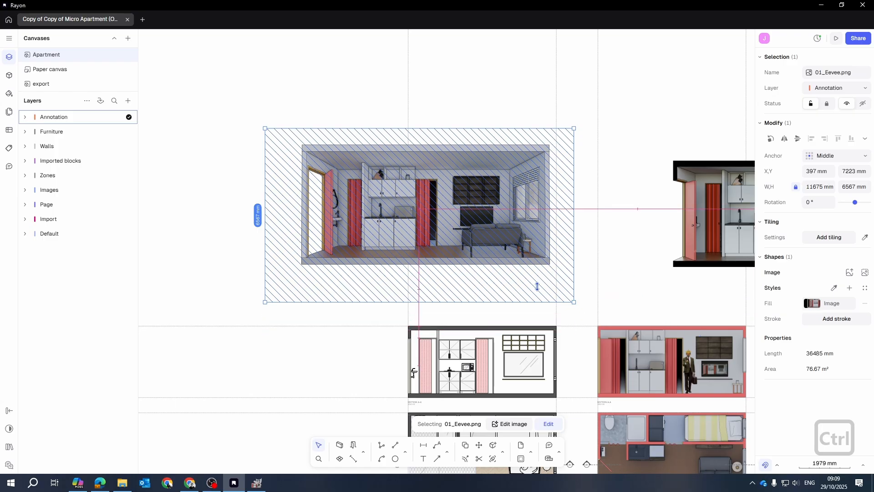
left_click_drag(519, 294, 520, 296)
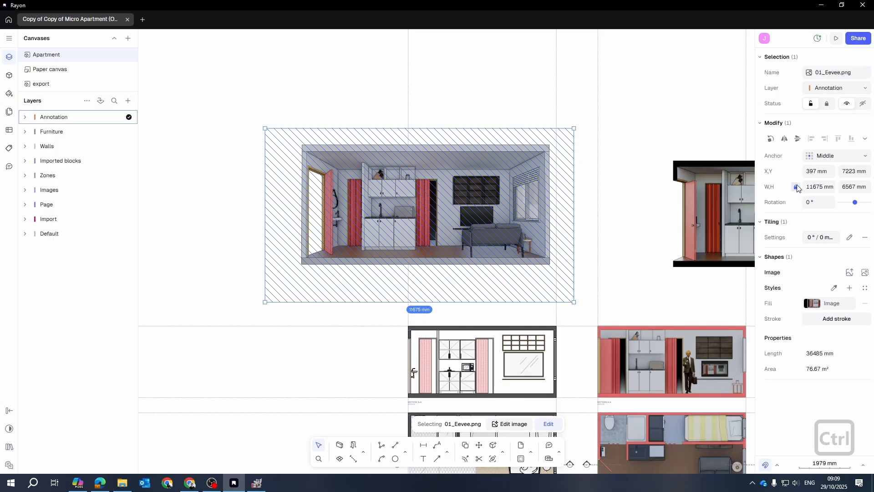
left_click_drag(265, 215, 291, 218)
left_click_drag(392, 301, 394, 272)
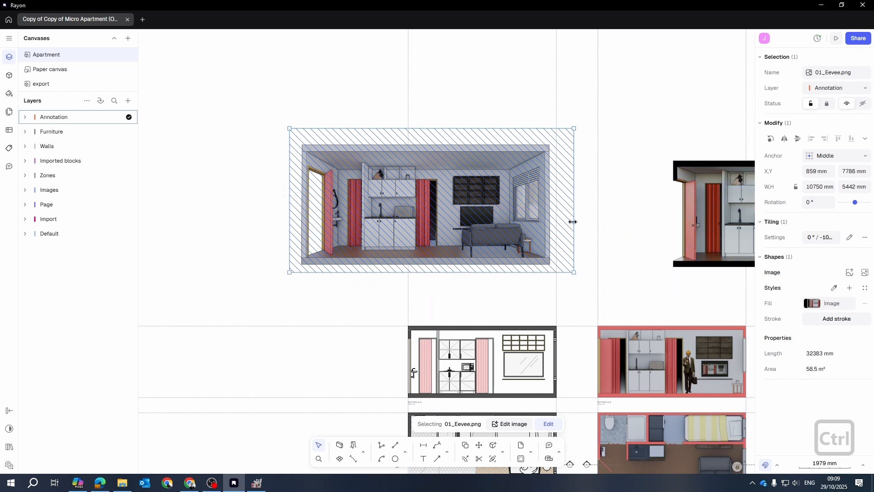
left_click_drag(572, 221, 562, 221)
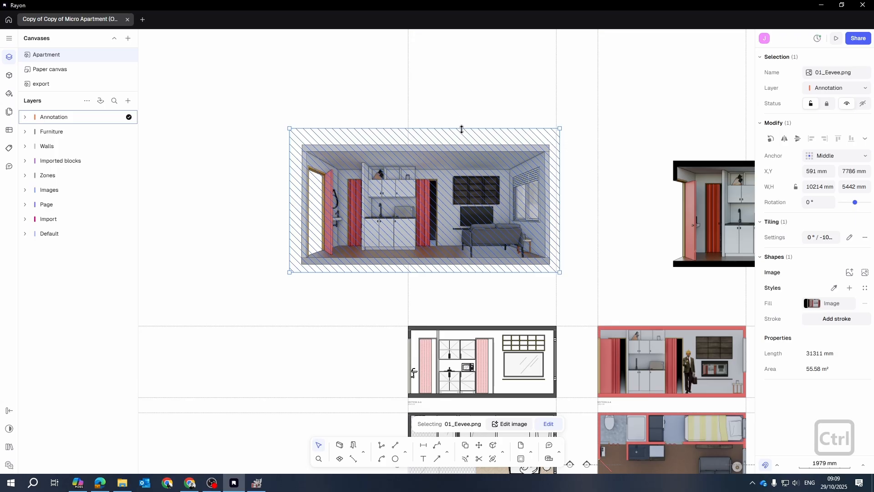
left_click_drag(462, 130, 461, 140)
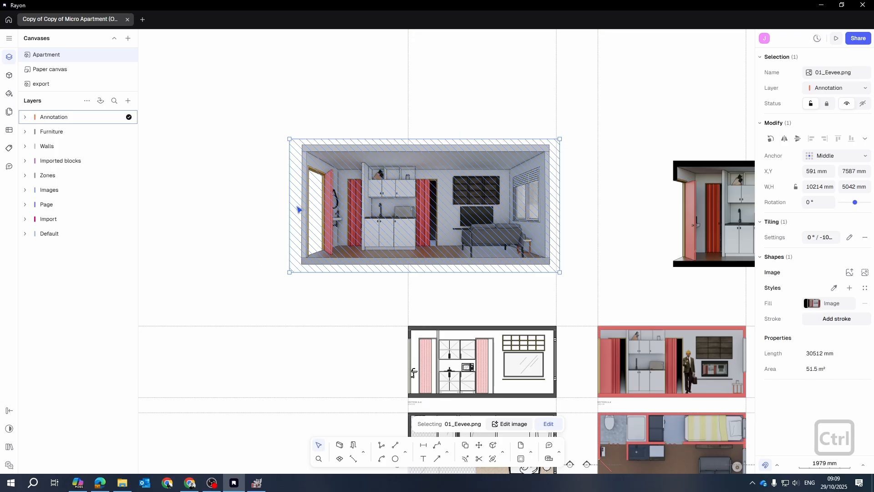
left_click_drag(289, 204, 295, 204)
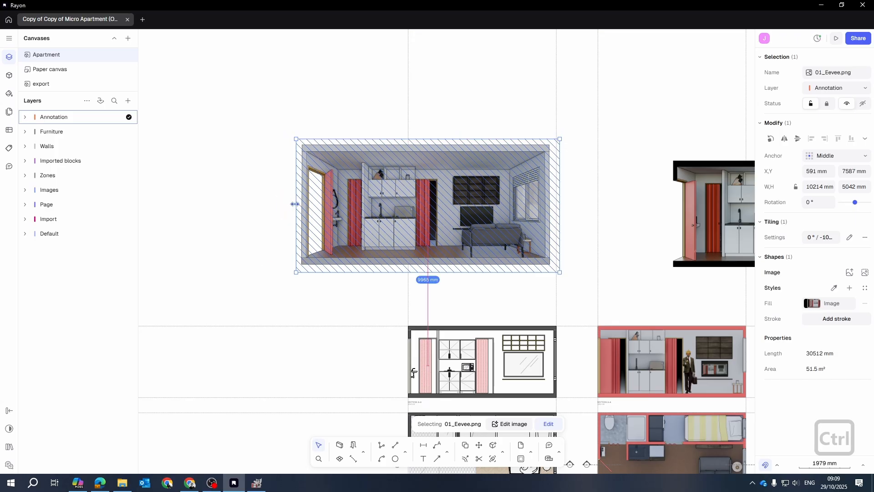
left_click(601, 243)
left_click_drag(632, 253, 496, 261)
left_click(344, 232)
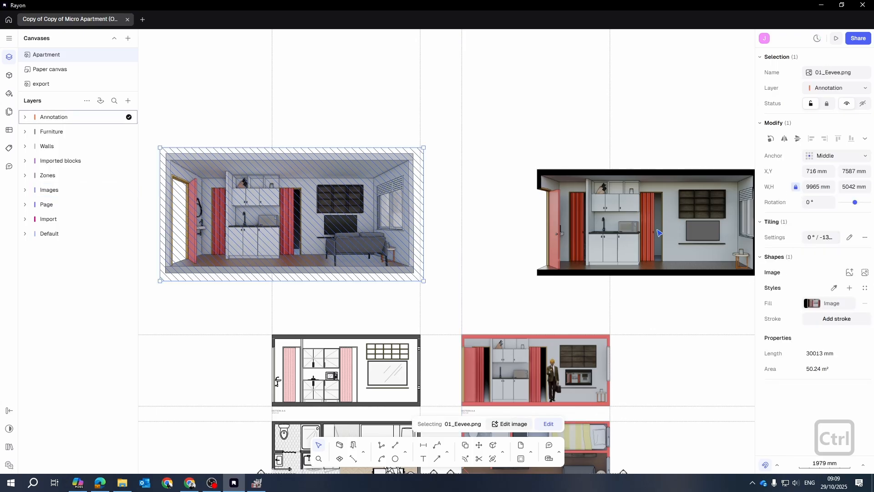
Step: Crop the empty margins around 01_Cycles.png on all four sides to about 9034 by 4526 mm
left_click_drag(659, 233, 503, 235)
left_click(595, 222)
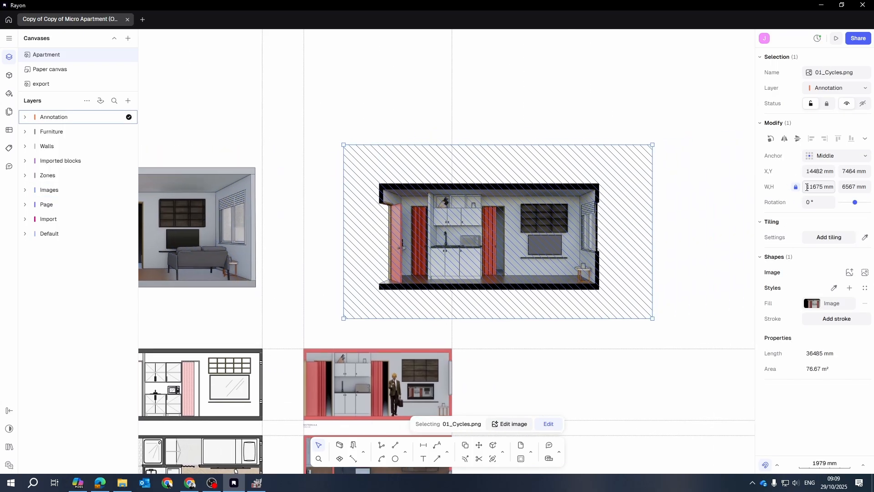
left_click_drag(651, 251, 607, 250)
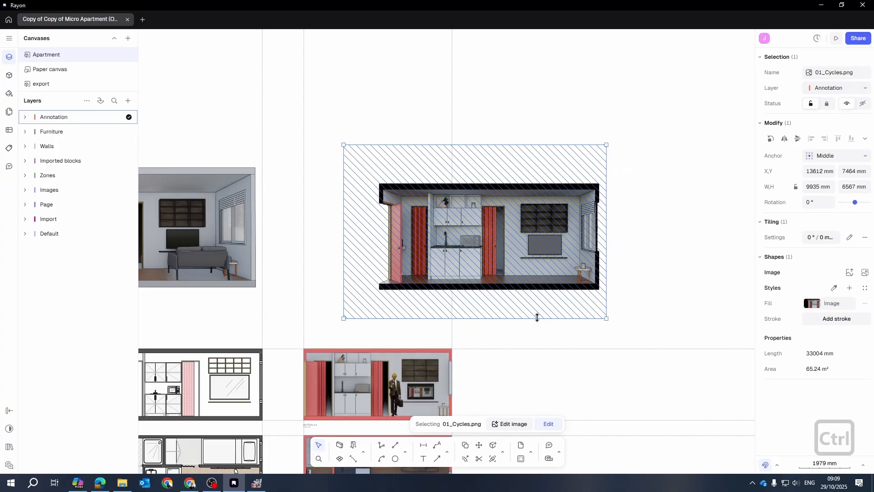
left_click_drag(536, 318, 536, 295)
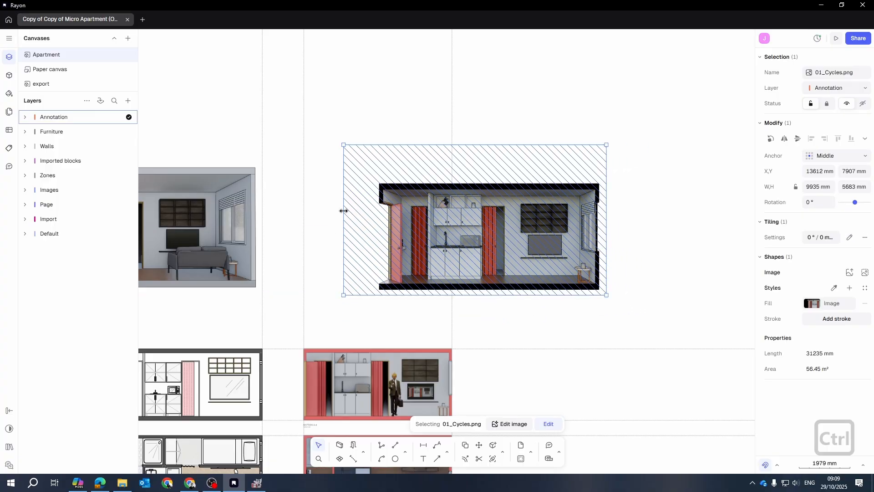
left_click_drag(343, 210, 367, 211)
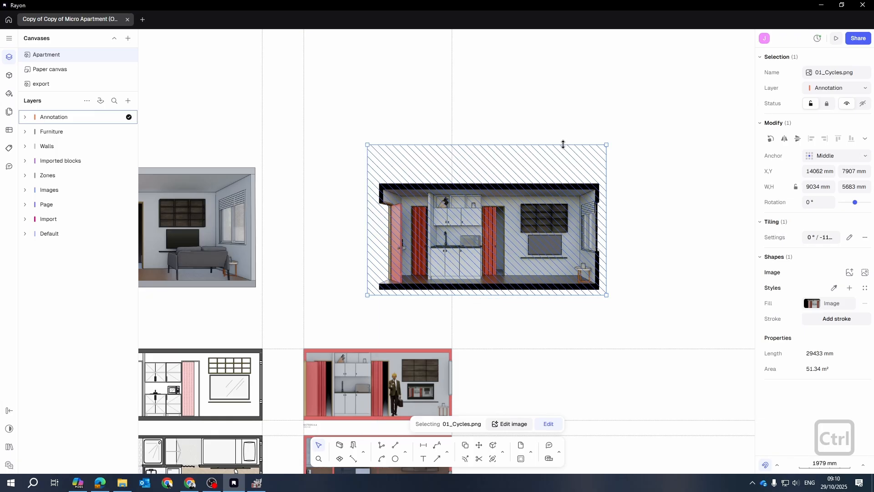
left_click_drag(563, 145, 563, 175)
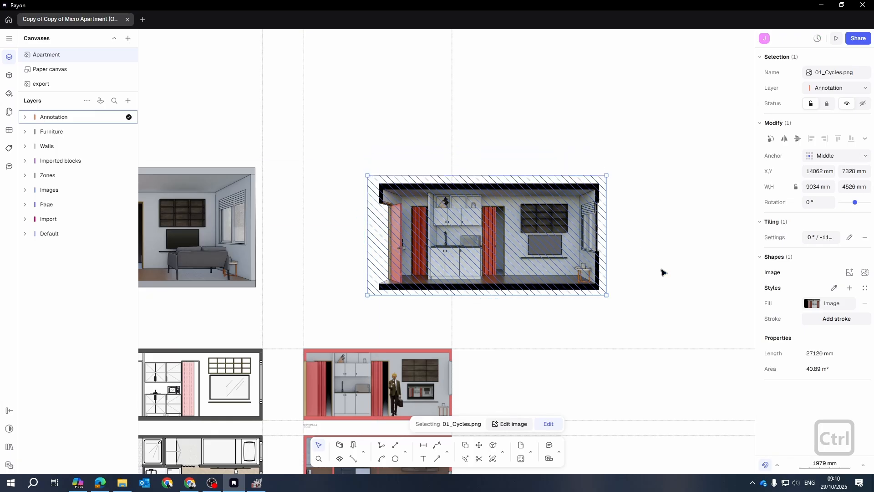
Step: Move 01_Cycles.png above the drawn section and 01_Eevee.png above the rendered section
left_click(420, 309)
left_click(542, 247)
left_click_drag(454, 260, 371, 204)
scroll(521, 255, "down", 8)
scroll(522, 246, "up", 8)
scroll(525, 264, "down", 3)
left_click_drag(322, 294, 489, 313)
scroll(484, 360, "up", 2)
scroll(483, 239, "down", 1)
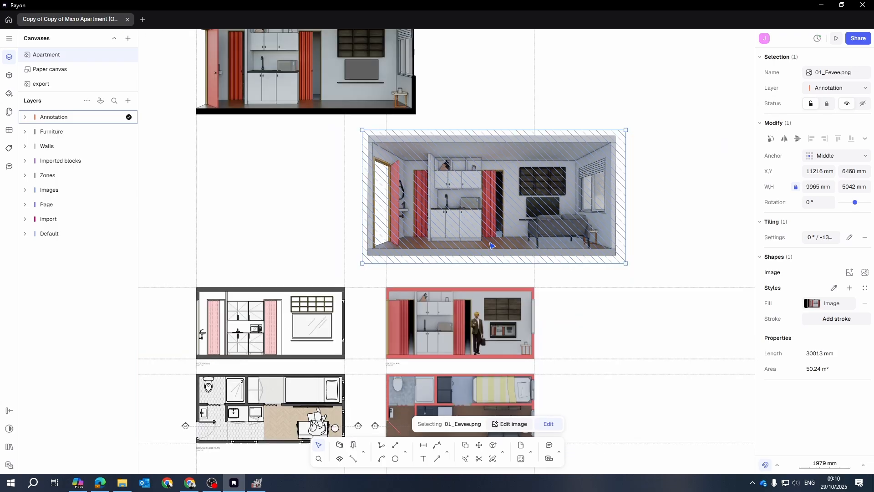
Step: Scale 01_Eevee.png down proportionally to about 6903 by 3493 mm and move it down closer to the rendered section
left_click_drag(626, 264, 544, 222)
scroll(407, 202, "up", 2)
scroll(409, 202, "down", 2)
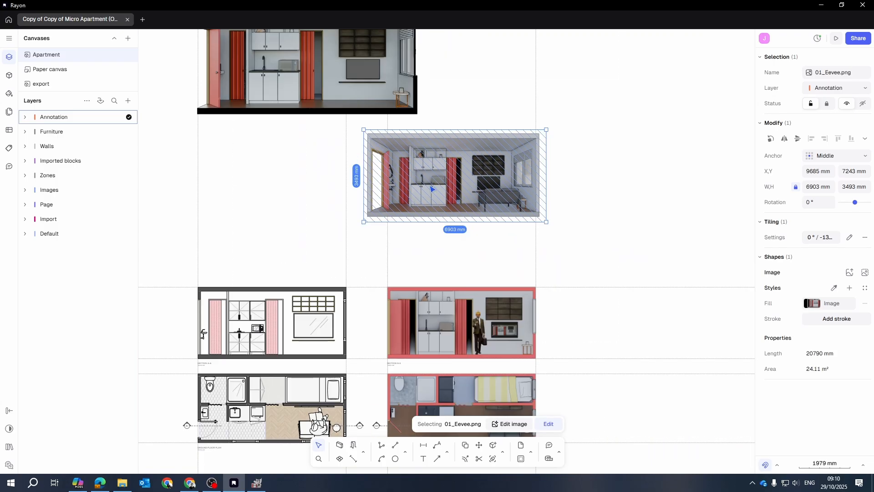
left_click_drag(427, 205, 426, 261)
scroll(427, 262, "up", 3)
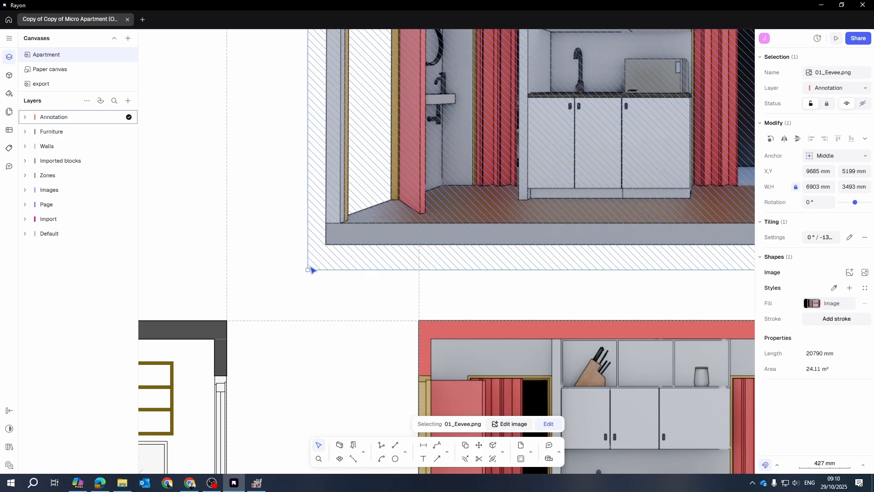
Step: Scale 01_Eevee.png down further to match the rendered section's width and align it just above that section
left_click_drag(307, 265, 405, 232)
scroll(403, 234, "down", 4)
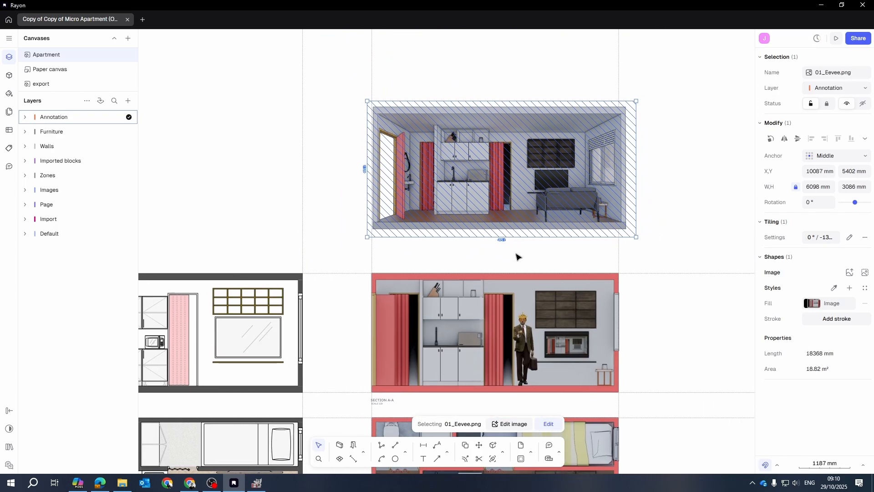
left_click_drag(636, 238, 627, 235)
key("Escape")
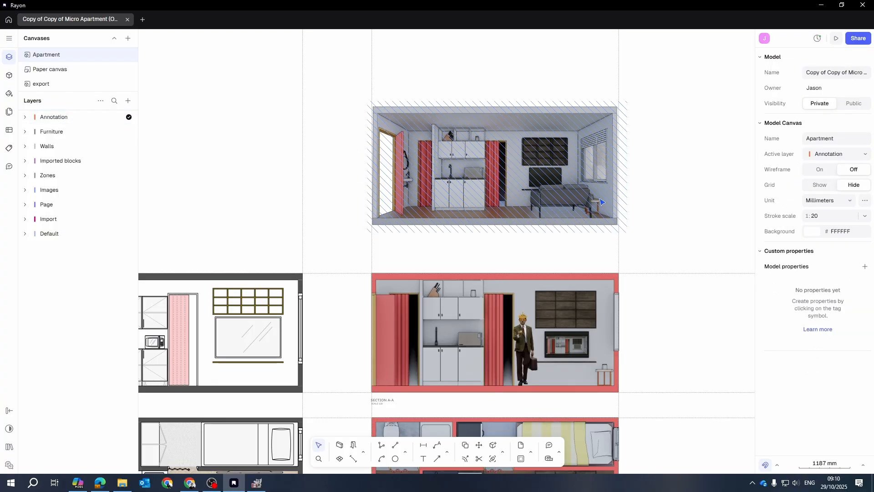
left_click(610, 198)
scroll(620, 198, "down", 3)
left_click_drag(562, 199, 564, 212)
left_click(711, 210)
Step: Scale 01_Cycles.png down to about 5971 by 2991 mm and place it just above the drawn section, aligned with its width
left_click_drag(447, 240, 500, 270)
left_click_drag(470, 76, 400, 235)
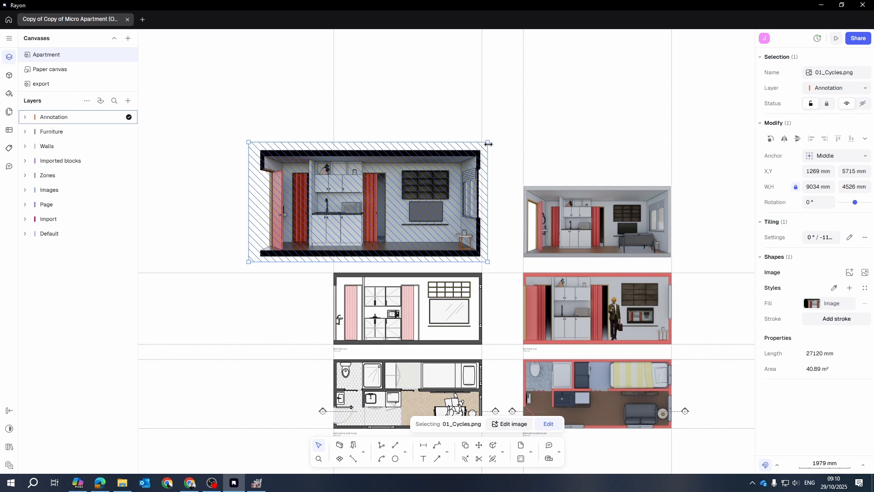
left_click_drag(488, 142, 417, 209)
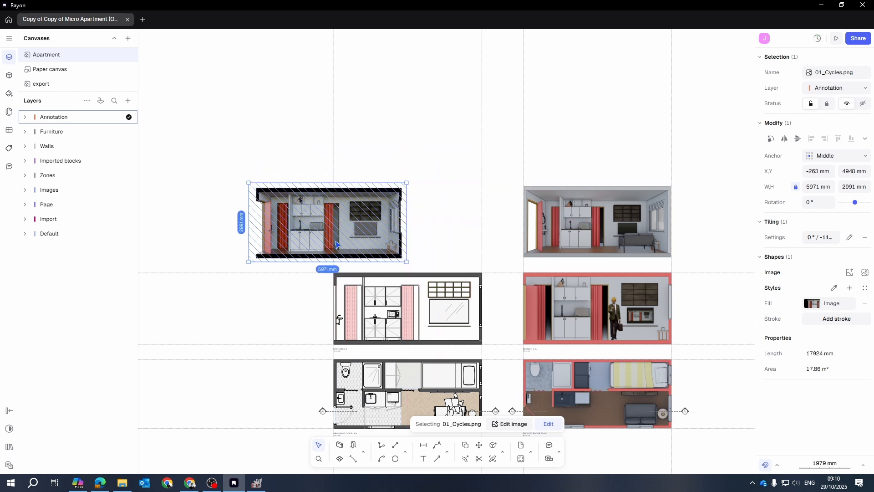
left_click_drag(338, 245, 427, 228)
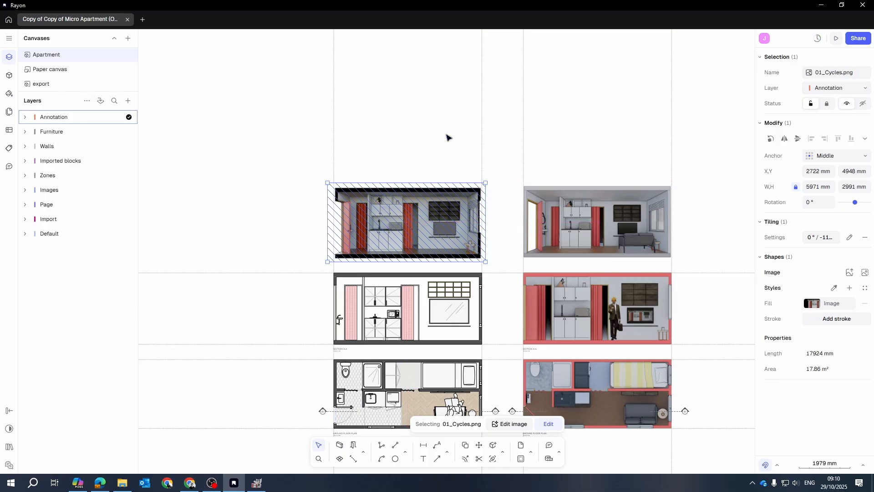
left_click(458, 267)
scroll(457, 265, "up", 5)
scroll(455, 248, "down", 10)
scroll(412, 283, "up", 5)
Step: Copy both SECTION A-A titles about 3270 mm straight up, placing them beneath the two perspective renders
left_click_drag(414, 282, 335, 288)
left_click(327, 276, "shift")
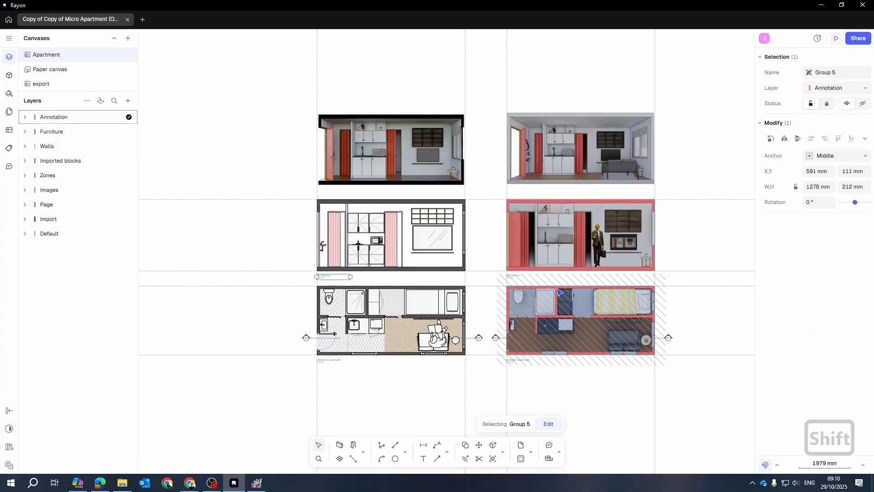
left_click(523, 277, "shift")
key("c")
key("c")
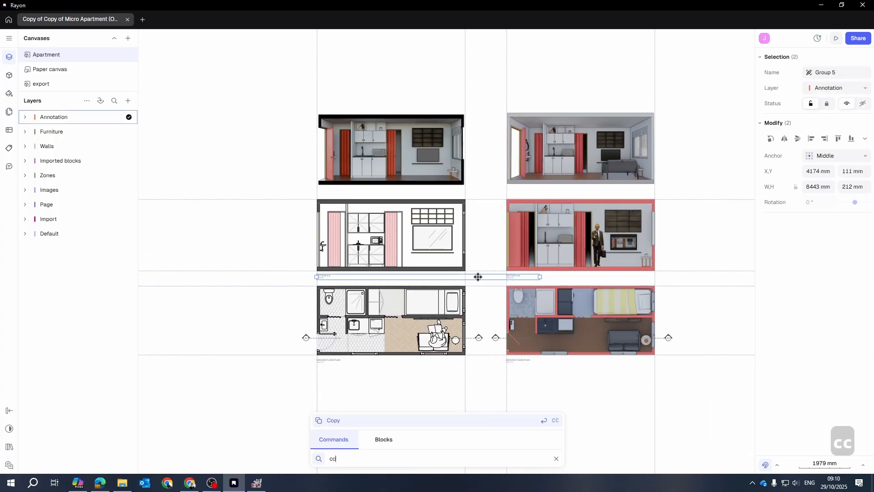
left_click(478, 276)
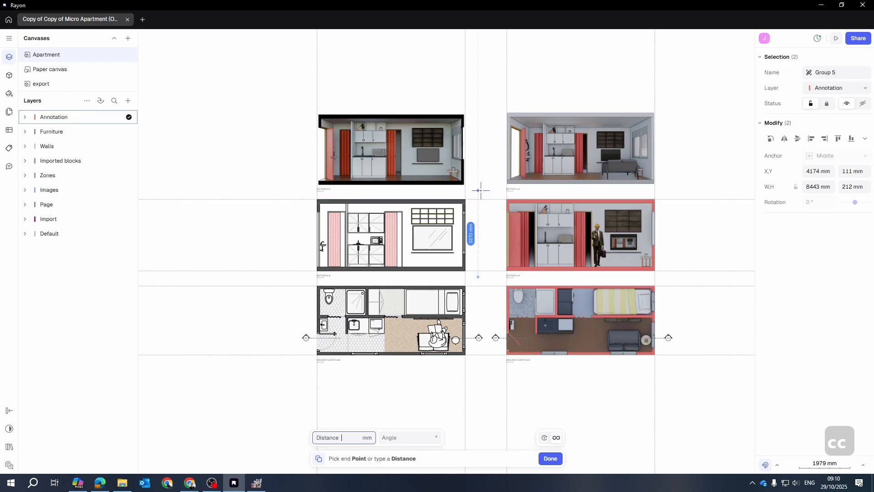
key("Escape")
key("Escape")
Step: Ungroup the copied title under the Cycles render and delete its SCALE 1:20 line
scroll(341, 186, "up", 8)
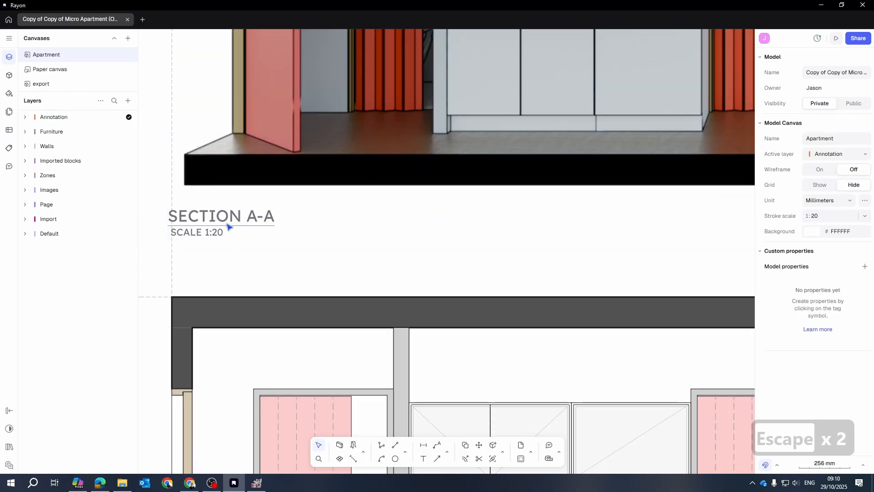
left_click(230, 230)
right_click(273, 218)
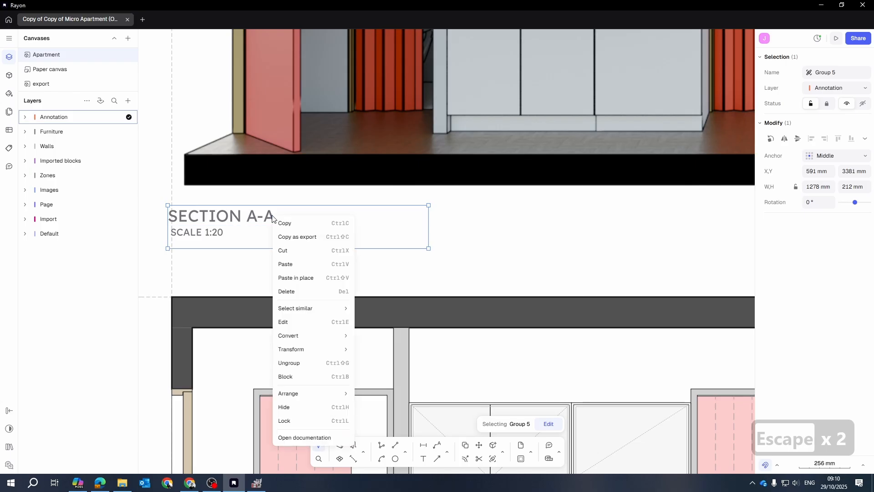
left_click(317, 361)
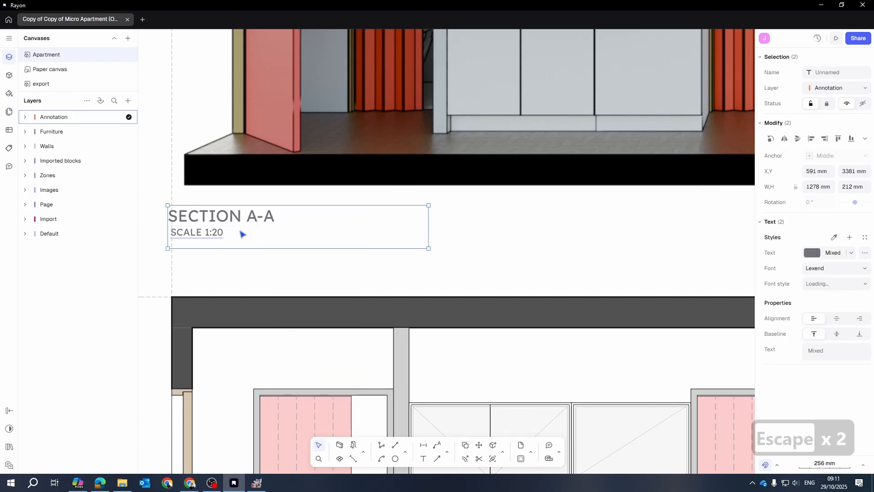
left_click(230, 240)
left_click(224, 237)
key("Delete")
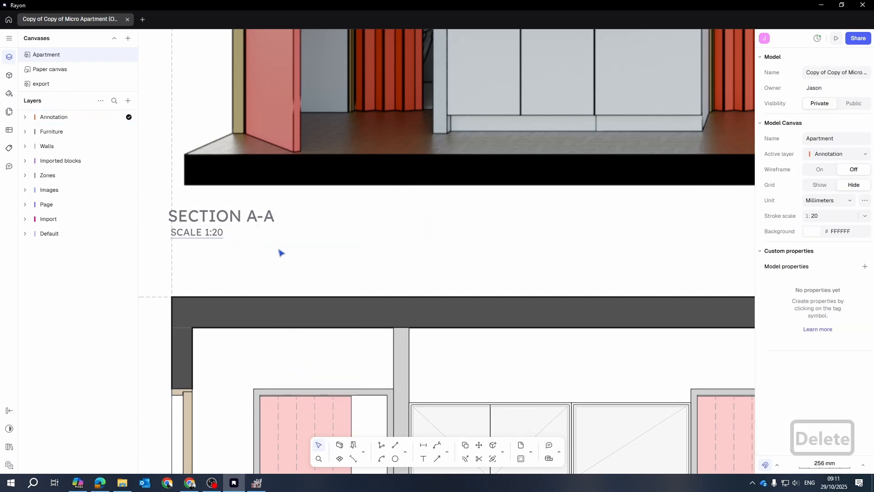
Step: Change the title text under the Cycles render to RENDER CYCLES and copy that text for reuse
double_click(246, 222)
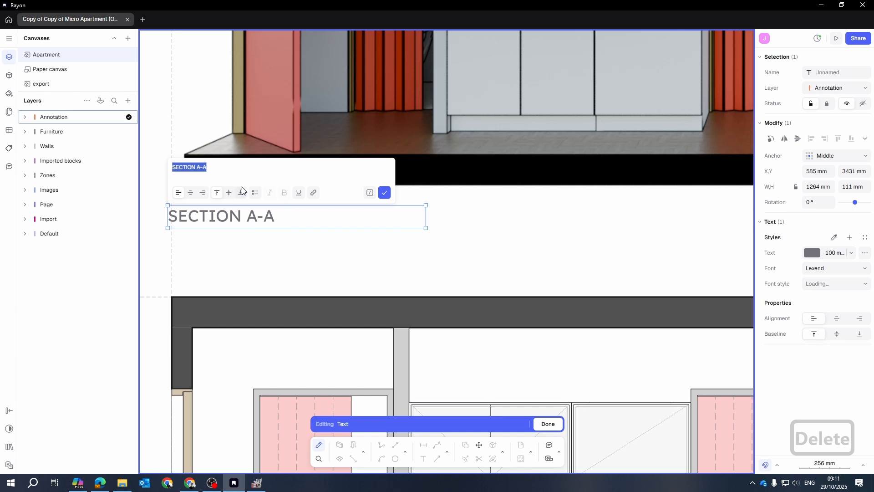
type("rend")
key("BackSpace")
key("BackSpace")
key("BackSpace")
key("BackSpace")
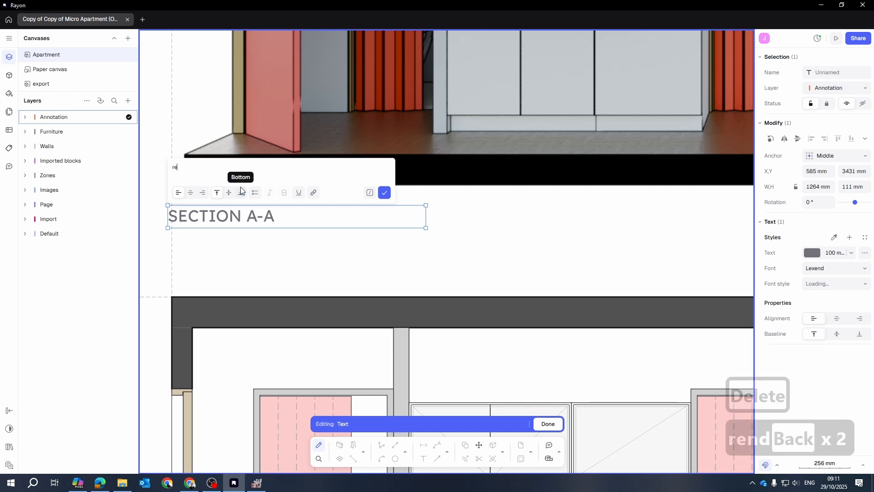
key("Caps_Lock")
type("REND")
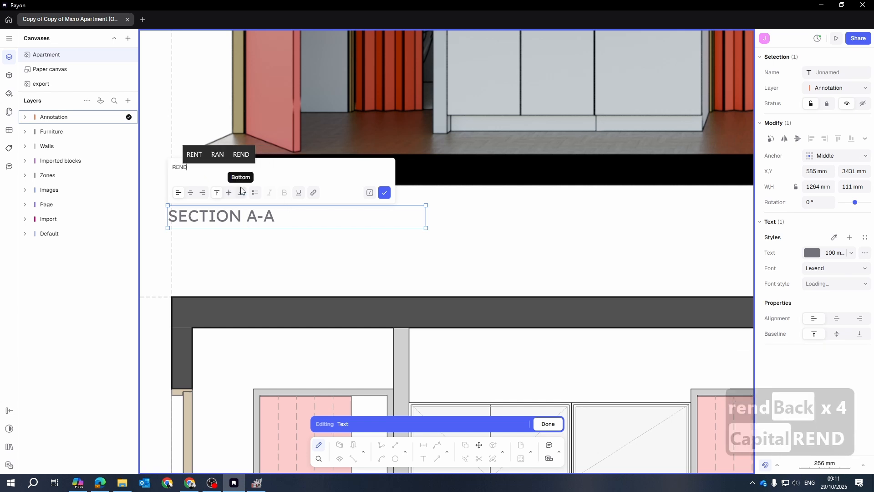
type("ER C")
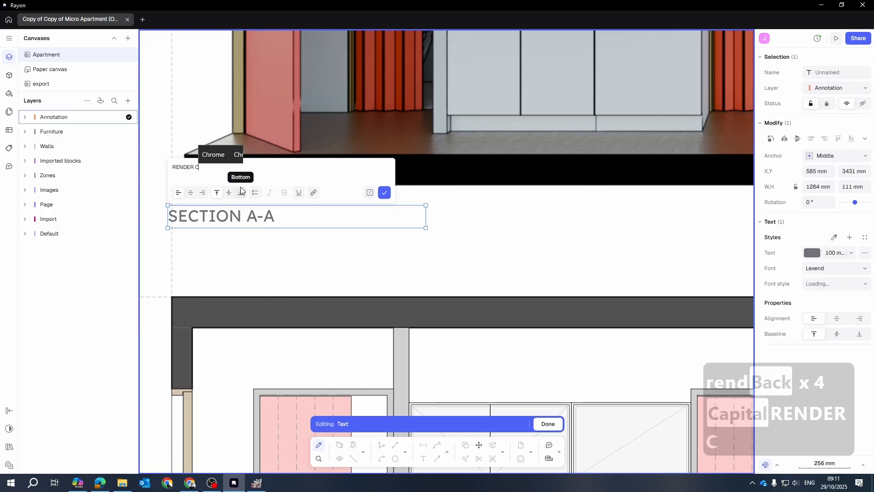
type("YCLES")
key("Return")
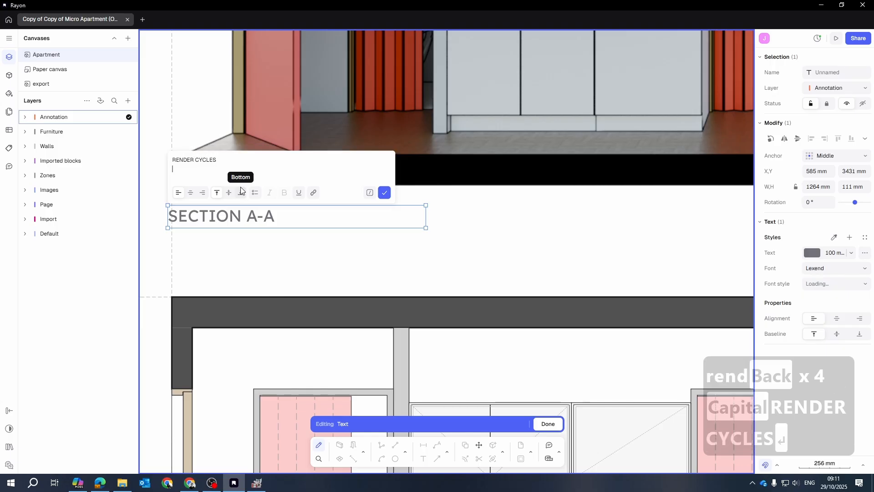
key("BackSpace")
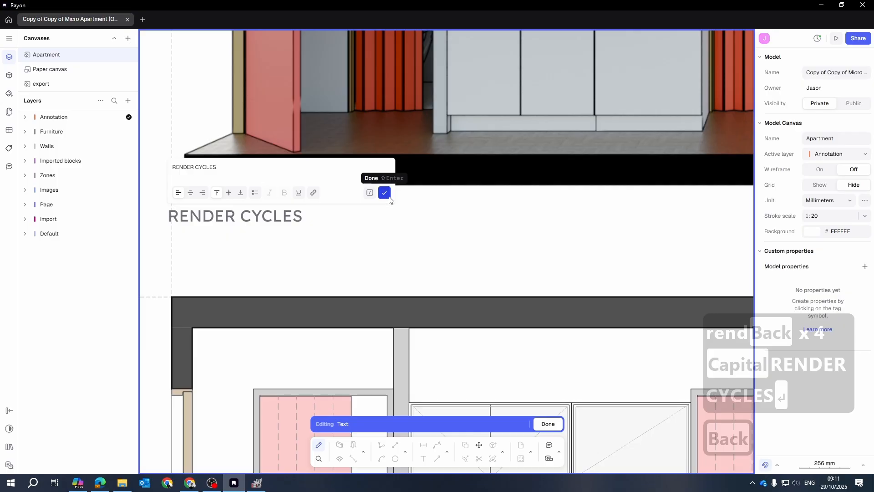
triple_click(184, 167)
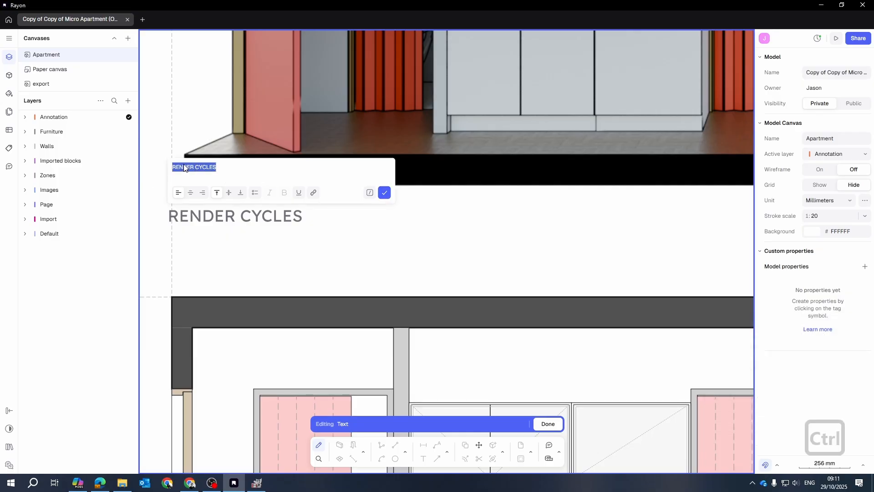
key("ctrl+c")
left_click(384, 192)
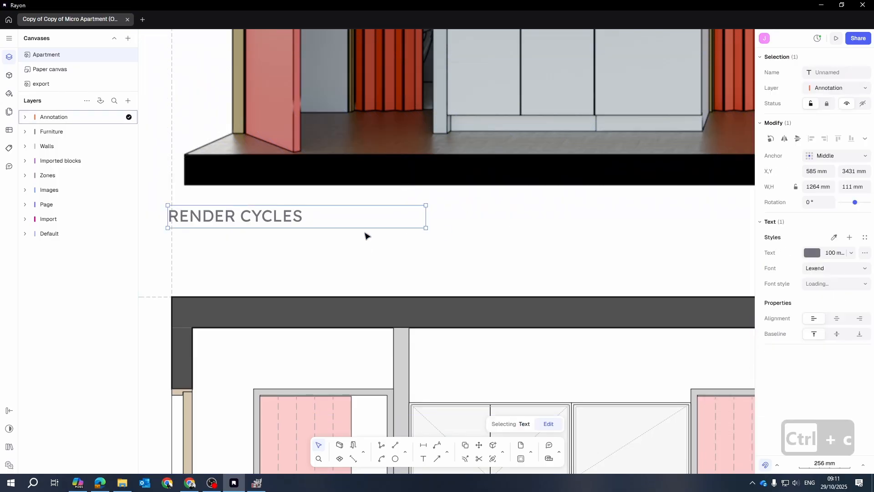
left_click(366, 253)
Step: Ungroup the copied title under the Eevee render and delete only its SCALE 1:20 line
scroll(238, 236, "down", 6)
scroll(442, 240, "up", 5)
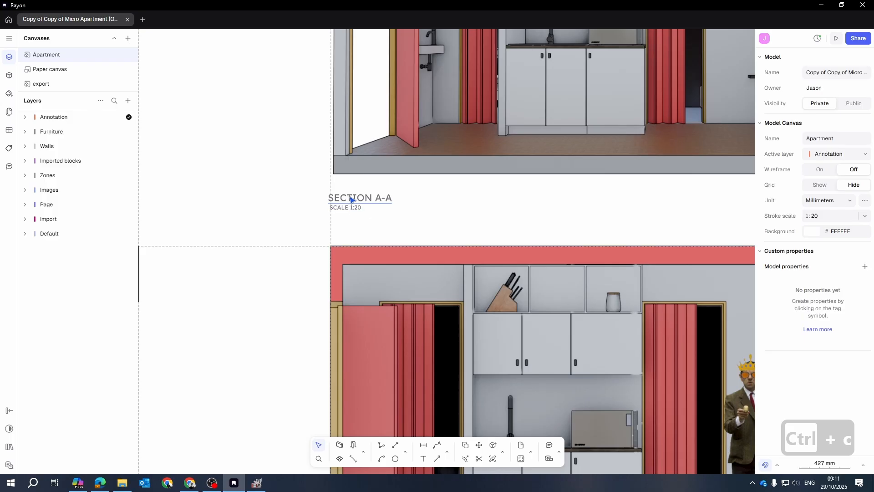
left_click(351, 199)
right_click(351, 201)
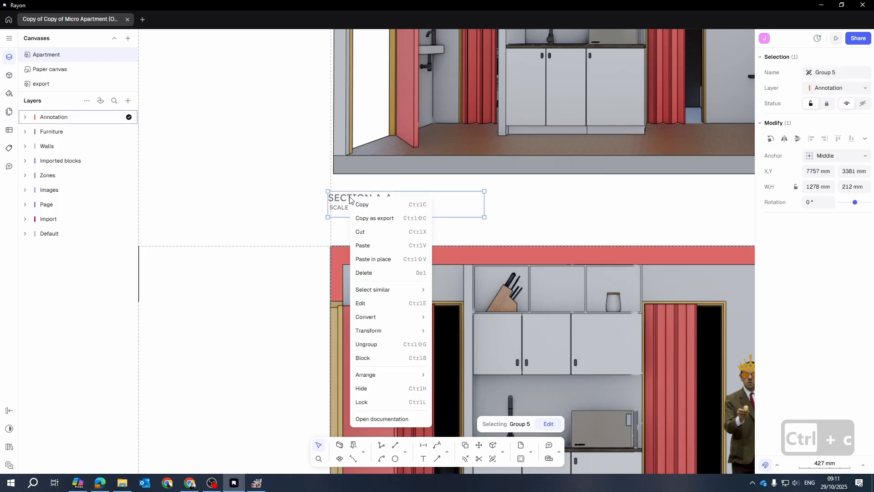
left_click(370, 344)
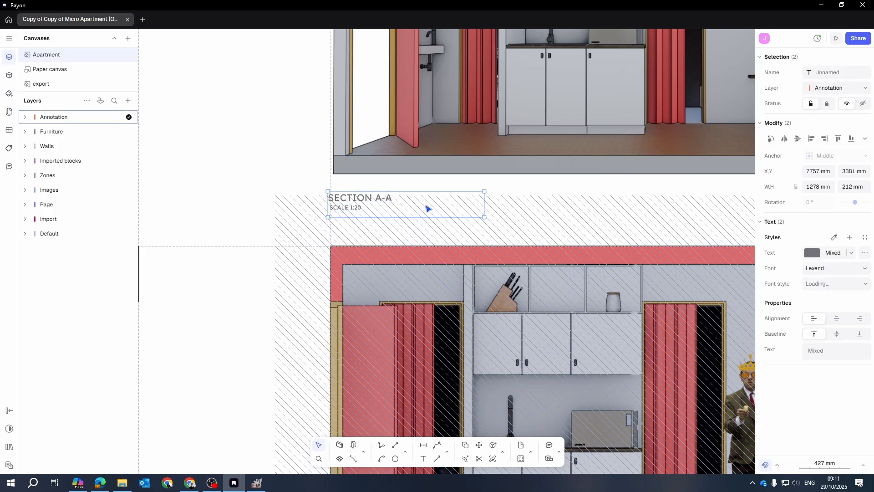
key("Delete")
key("ctrl+z")
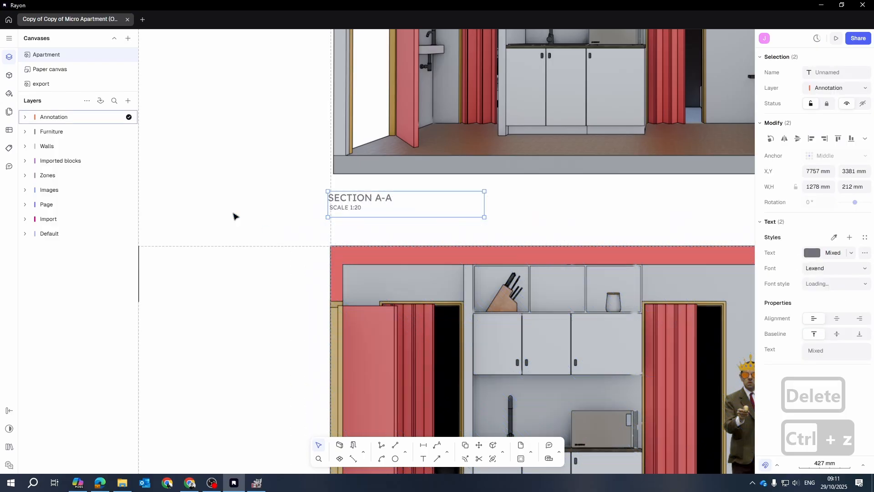
left_click(326, 209)
key("Delete")
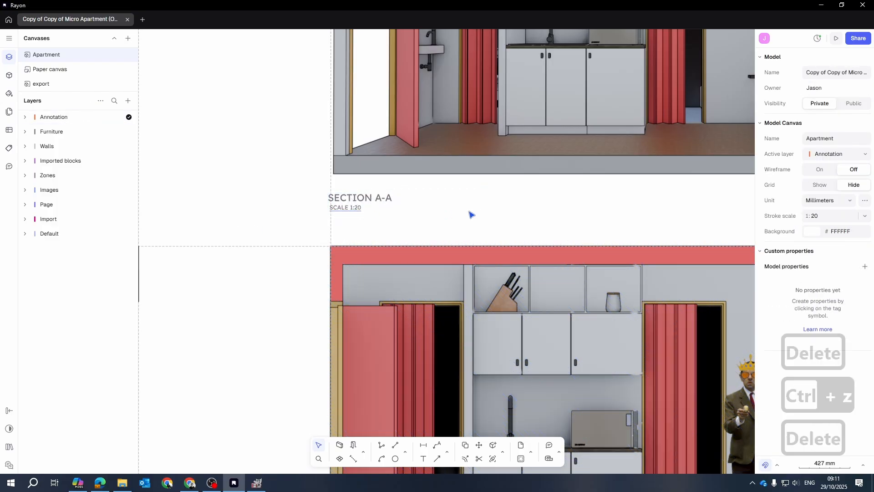
Step: Replace the title text under the Eevee render with the copied text, changed to RENDER EEVEE
double_click(363, 200)
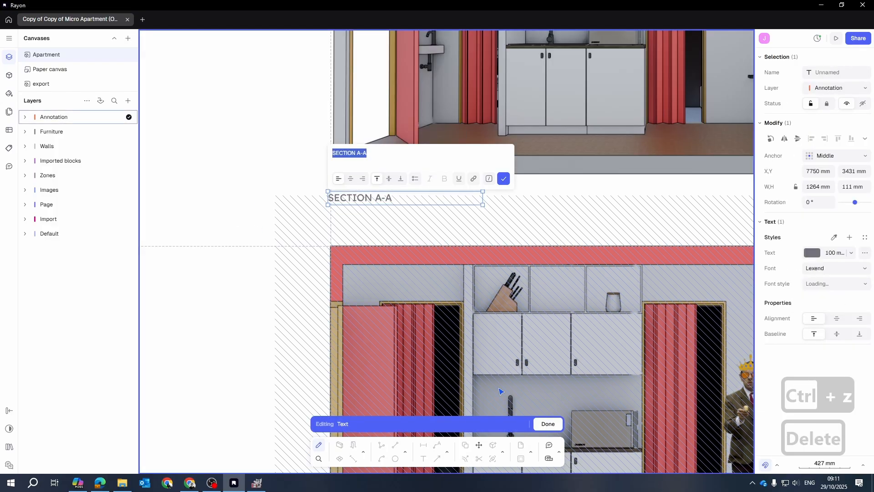
key("ctrl+v")
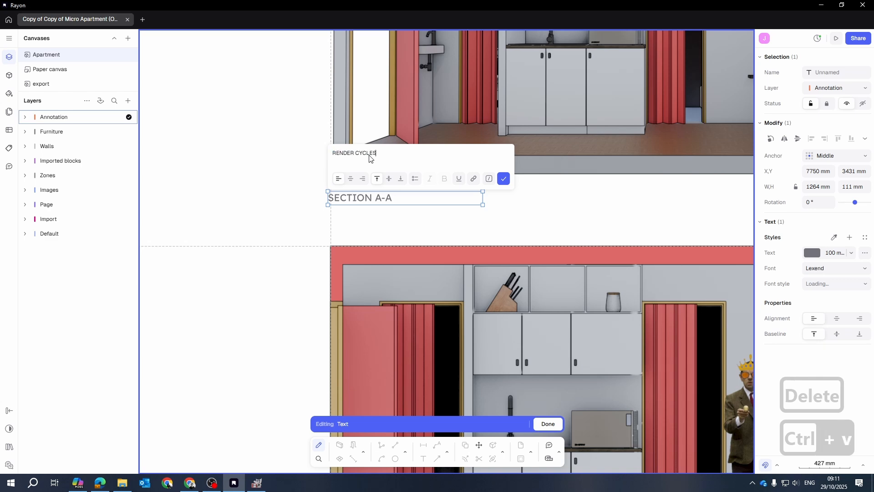
double_click(364, 156)
type("EEVEE")
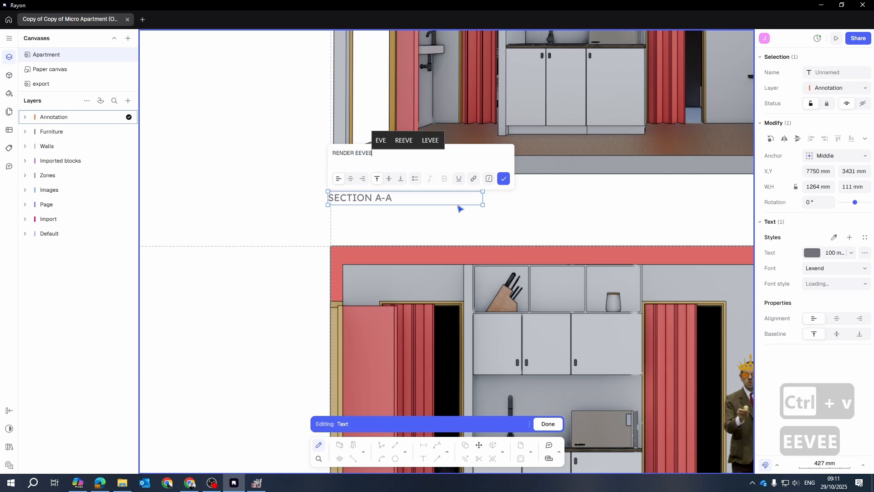
left_click(503, 179)
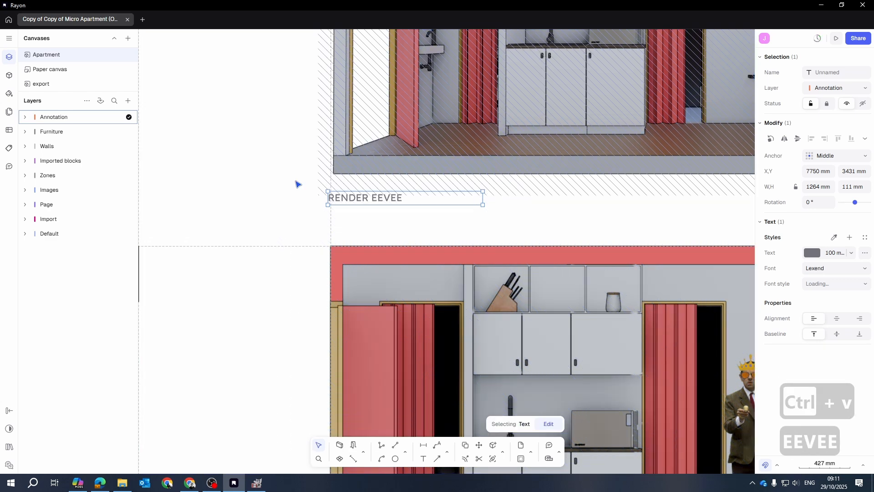
left_click(281, 144)
scroll(281, 144, "down", 3)
left_click_drag(352, 236, 448, 245)
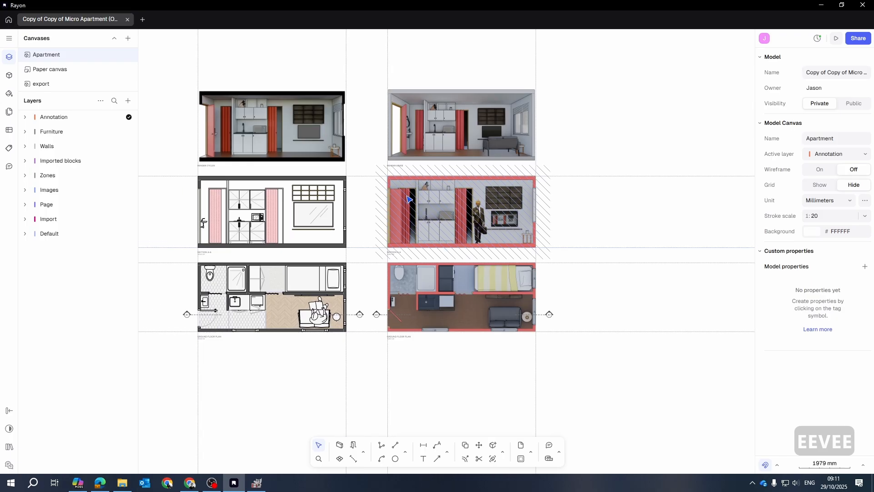
left_click_drag(435, 313, 510, 309)
scroll(586, 128, "up", 2)
left_click_drag(387, 169, 531, 207)
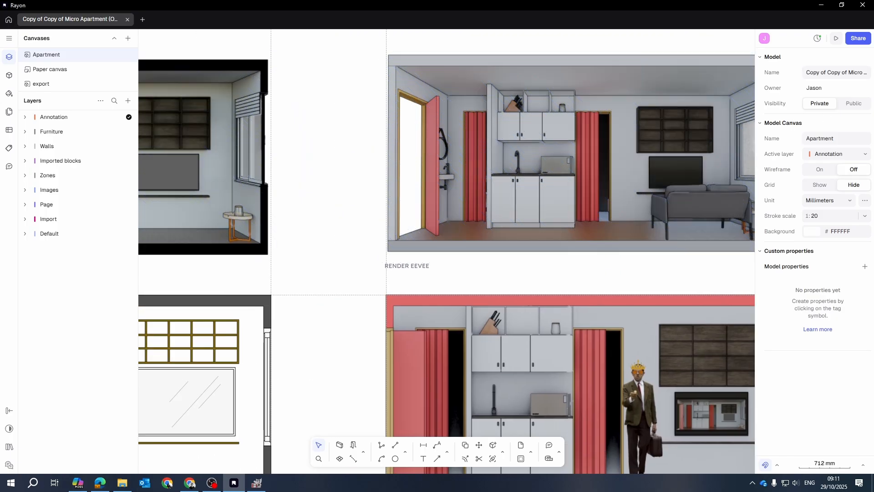
scroll(613, 210, "down", 3)
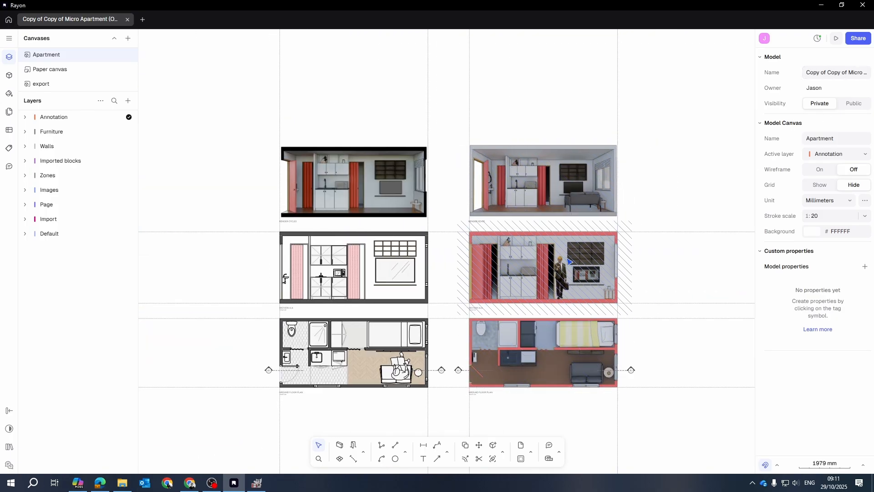
Step: Draw a horizontal test line on the floor below the kitchen counter in the rendered ground floor plan
scroll(504, 373, "up", 2)
left_click_drag(543, 367, 431, 342)
scroll(366, 368, "up", 3)
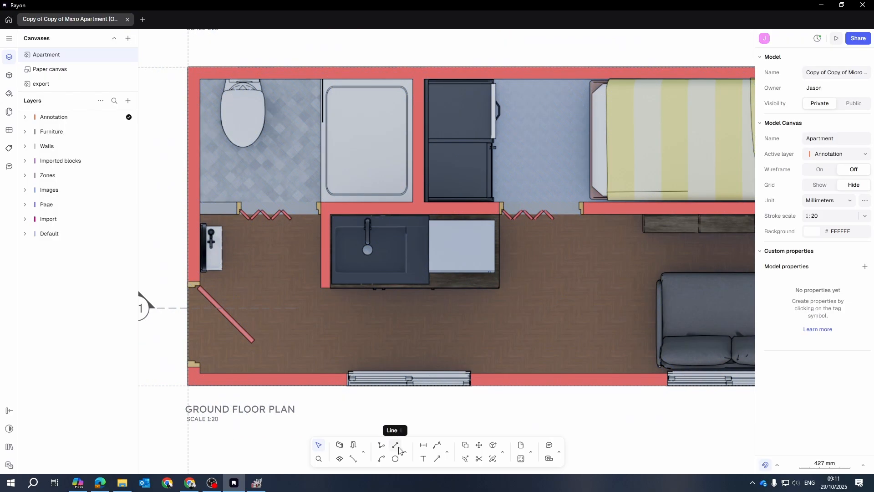
left_click(395, 450)
left_click(367, 315)
left_click(463, 315)
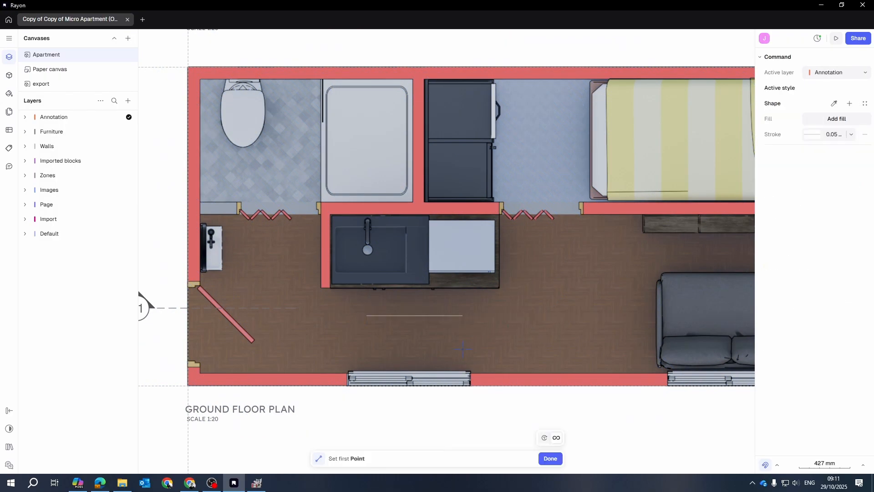
key("Escape")
key("Escape")
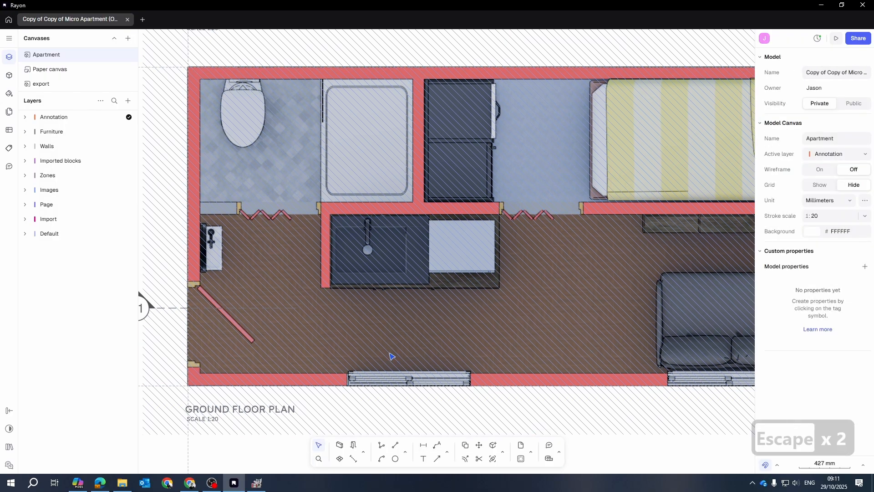
Step: Draw a test circle with a radius of about 777 mm over the kitchen counter in the rendered plan
scroll(392, 356, "down", 5)
key("Escape")
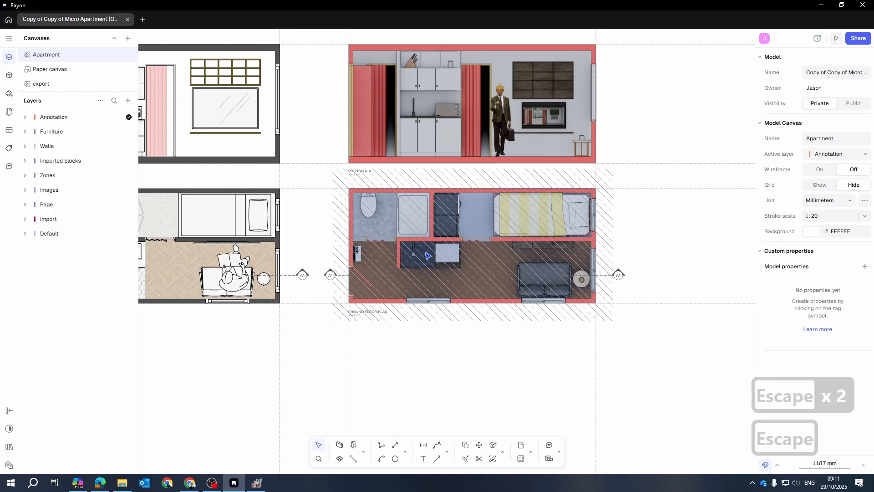
key("Escape")
scroll(400, 269, "up", 5)
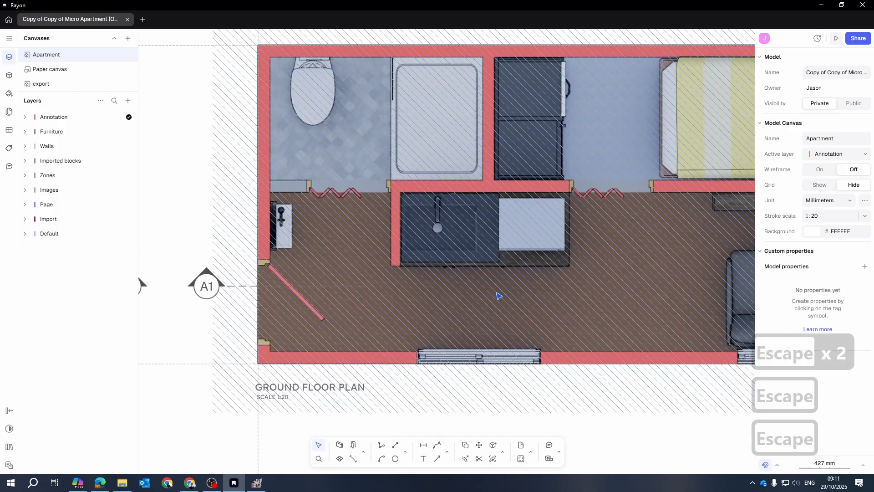
scroll(498, 296, "down", 6)
scroll(493, 237, "up", 4)
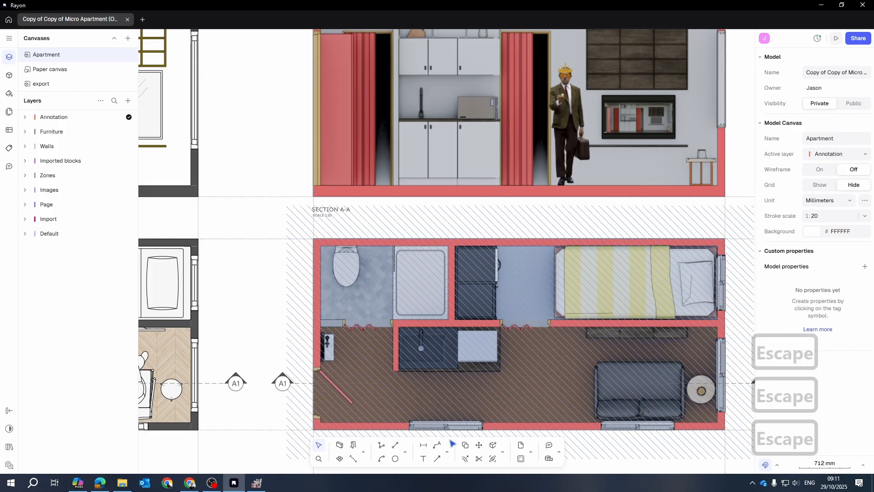
left_click(395, 458)
left_click(485, 351)
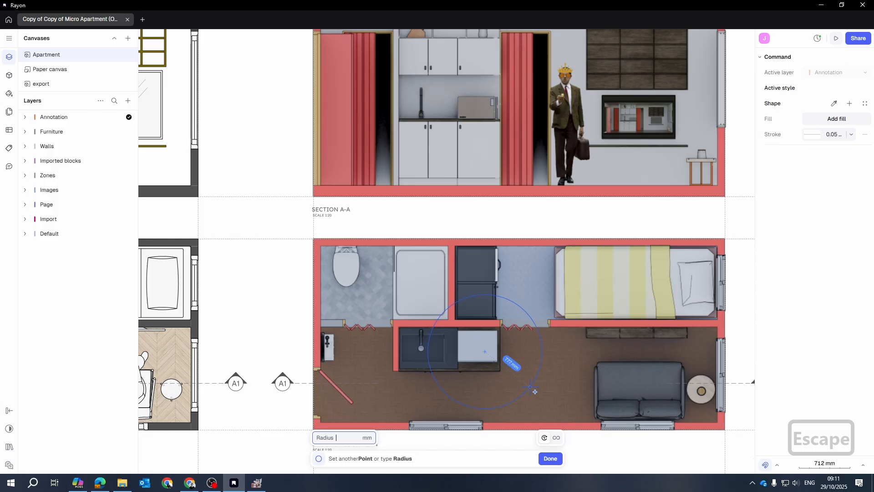
left_click(537, 364)
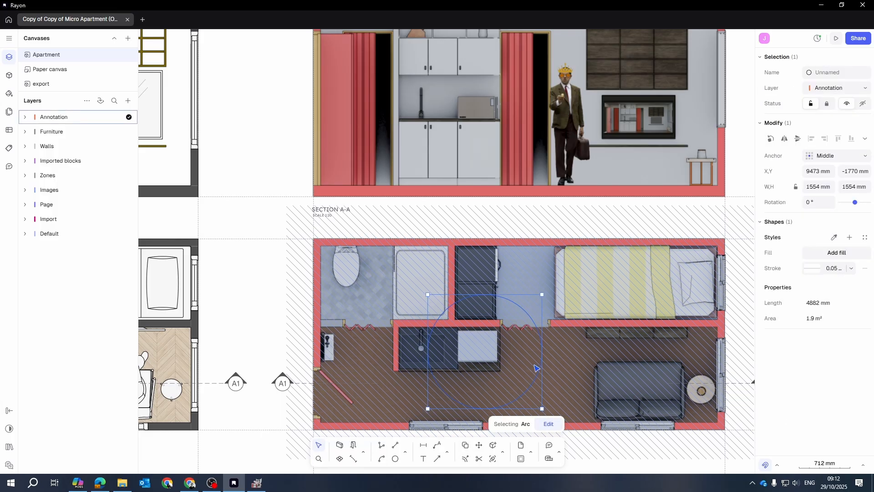
key("Return")
key("Escape")
key("Escape")
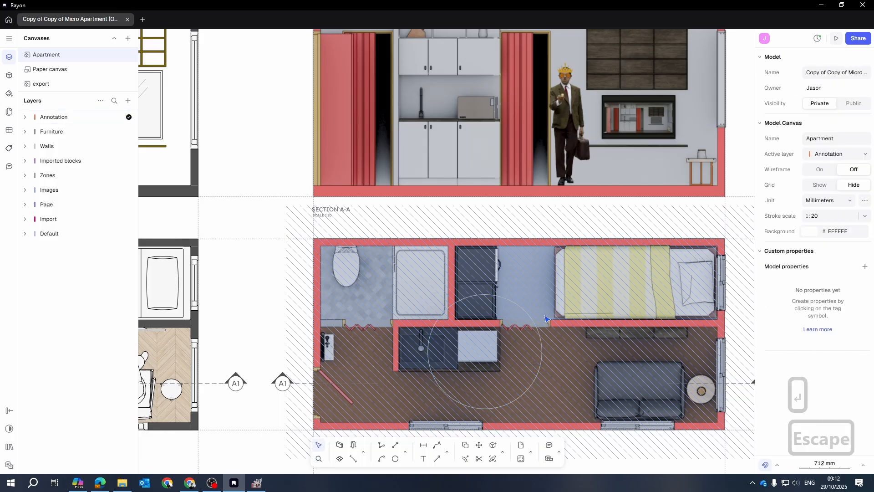
Step: Apply the Border & Fill style to the test circle, and delete the circle
left_click(542, 362)
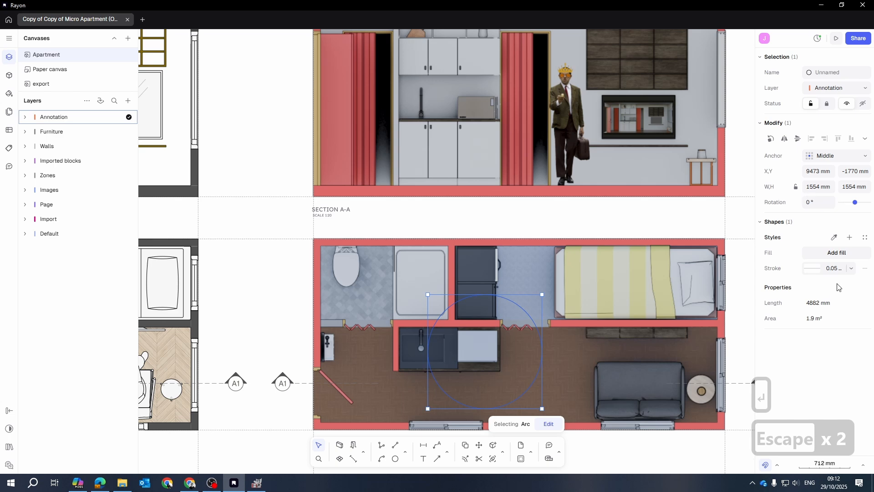
left_click(815, 271)
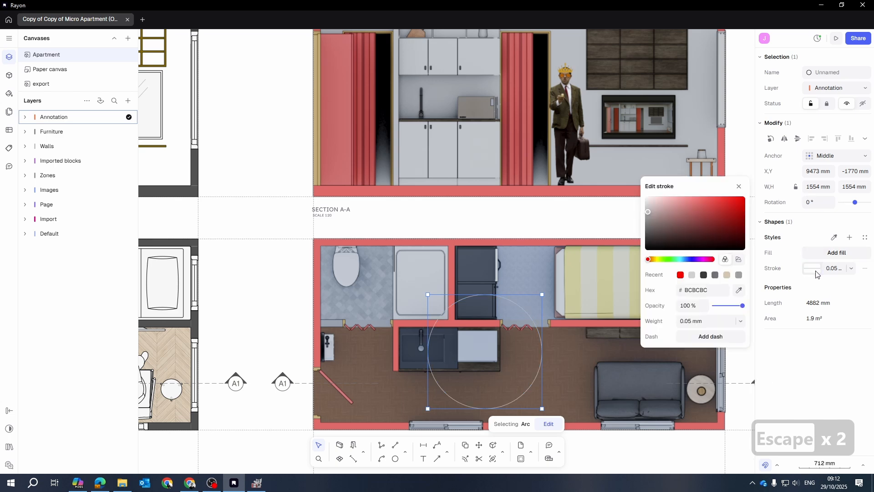
key("Escape")
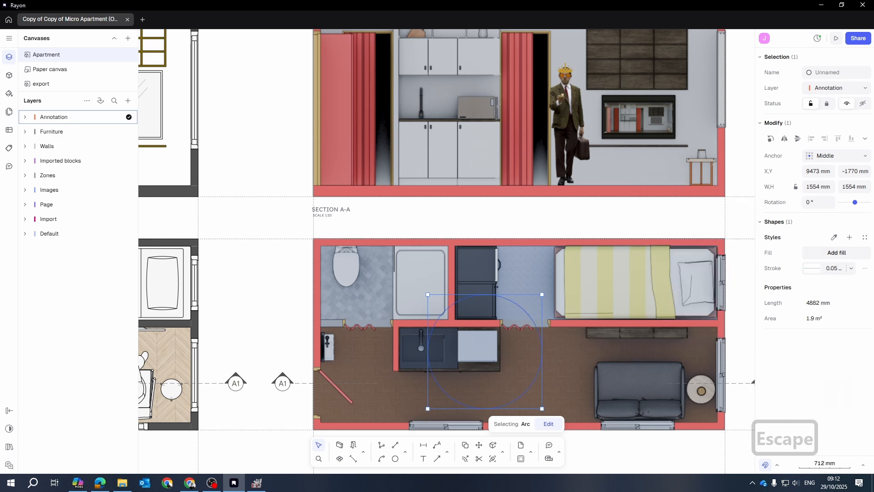
left_click(866, 240)
left_click(677, 214)
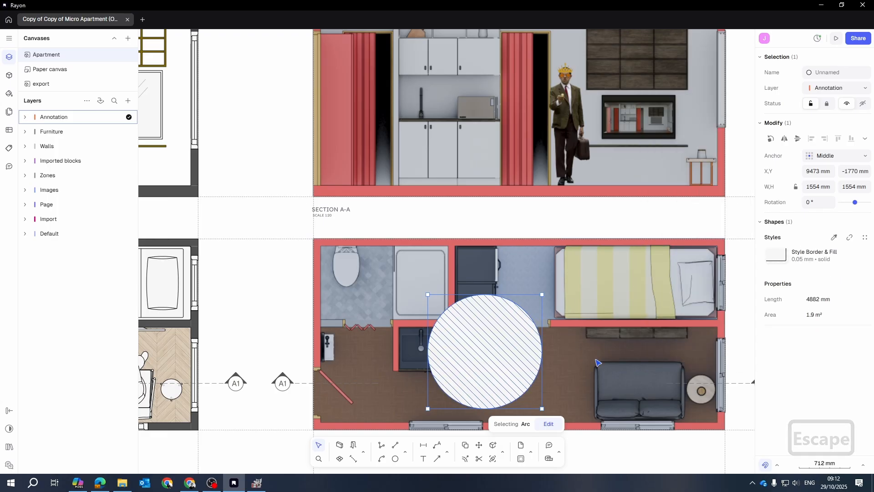
key("Delete")
Step: Delete the vertical and horizontal guide lines running through the drawings and renders
scroll(532, 362, "down", 5)
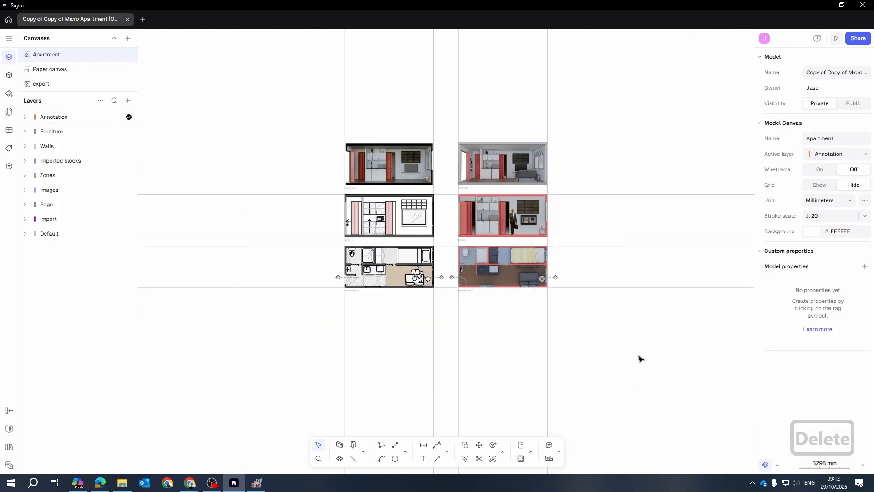
left_click_drag(224, 335, 225, 335)
key("Delete")
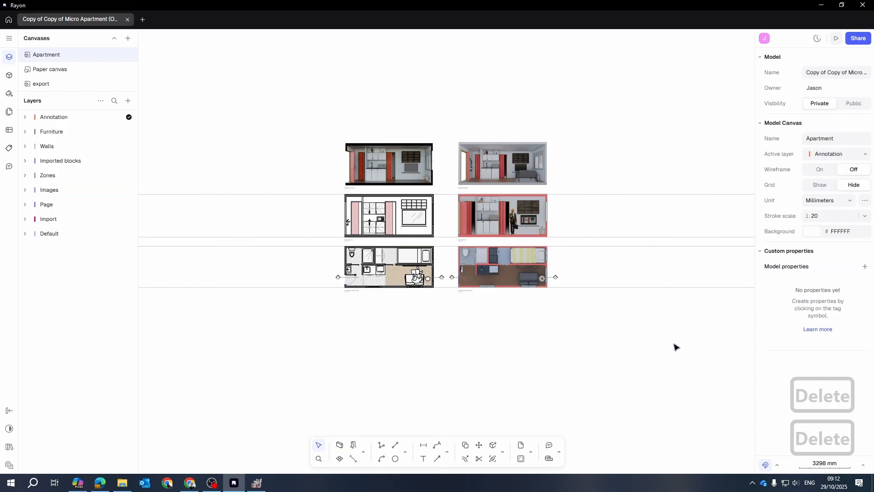
left_click_drag(618, 93, 616, 89)
key("Delete")
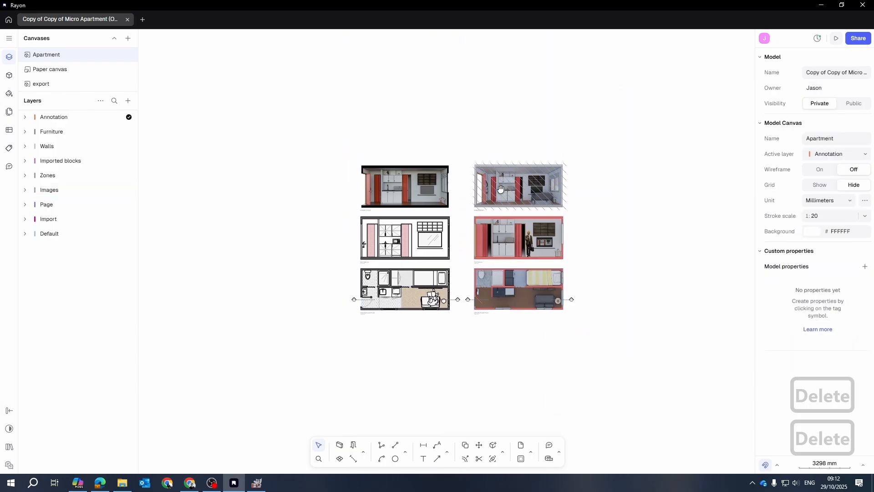
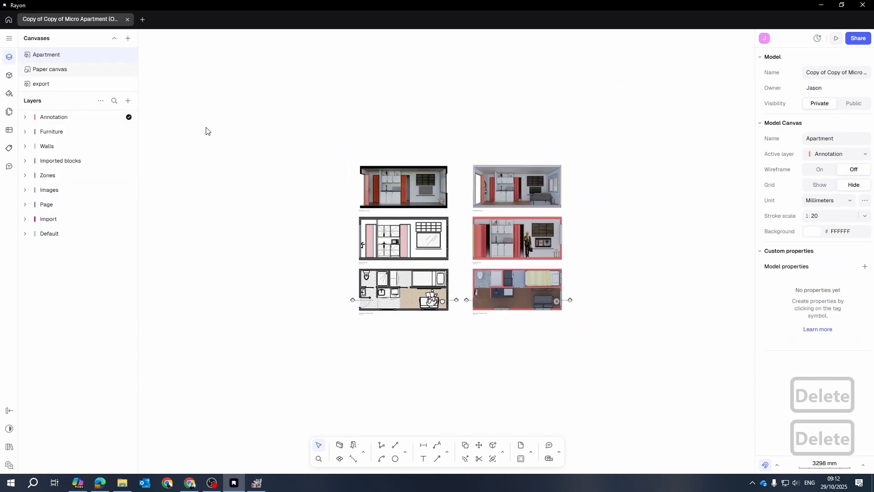
Step: On the Paper canvas, enlarge the Apartment view to about 899 × 503 mm so it frames all six drawings and renders
double_click(51, 69)
scroll(514, 232, "down", 5)
scroll(503, 189, "up", 3)
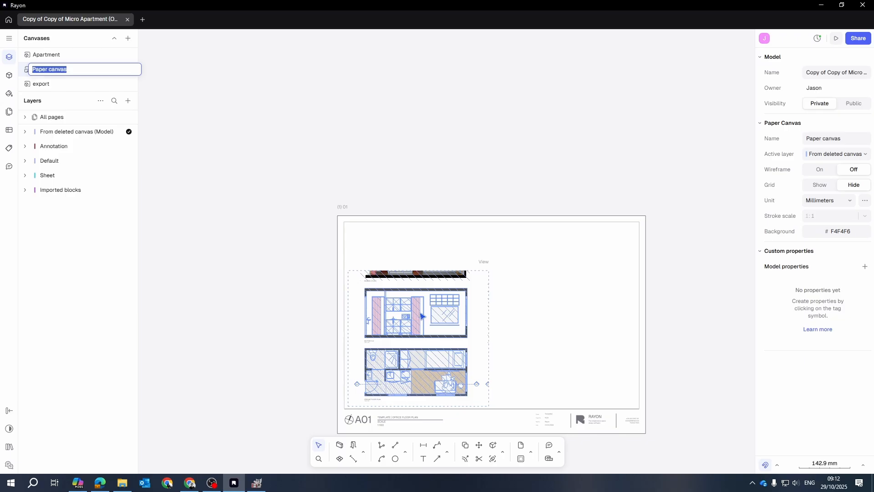
left_click(413, 311)
left_click_drag(415, 326, 508, 285)
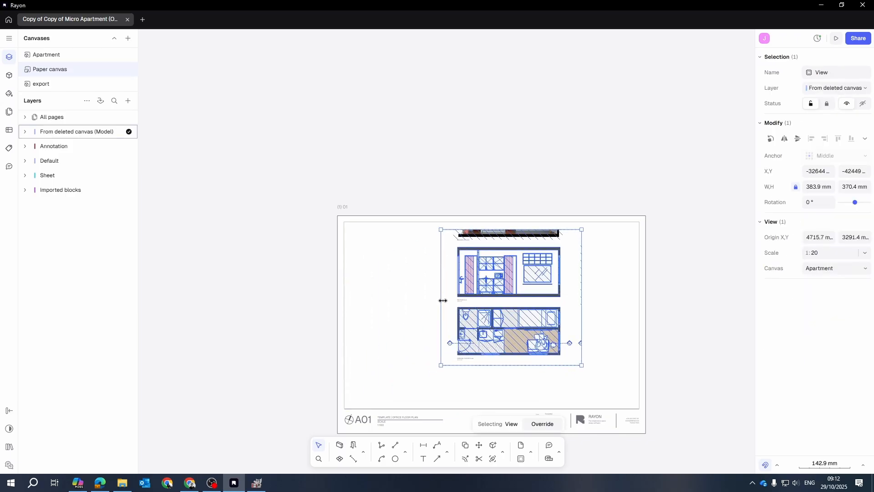
left_click_drag(441, 300, 382, 301)
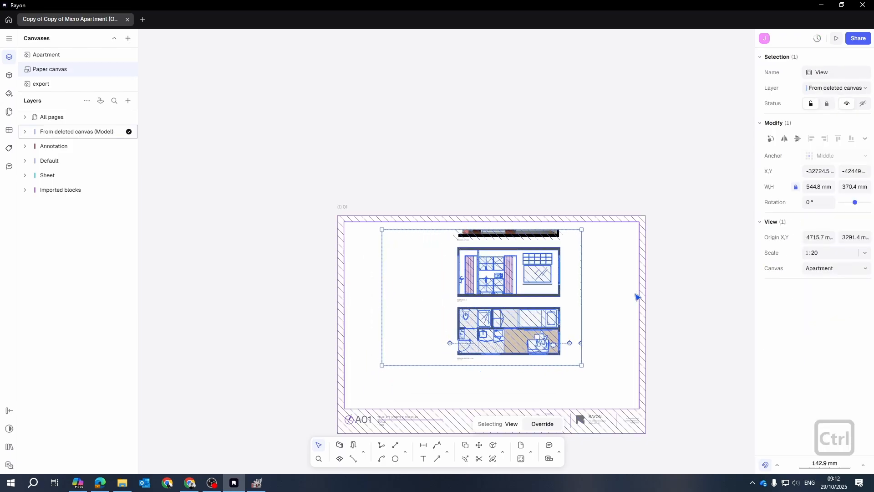
left_click_drag(581, 306, 711, 301)
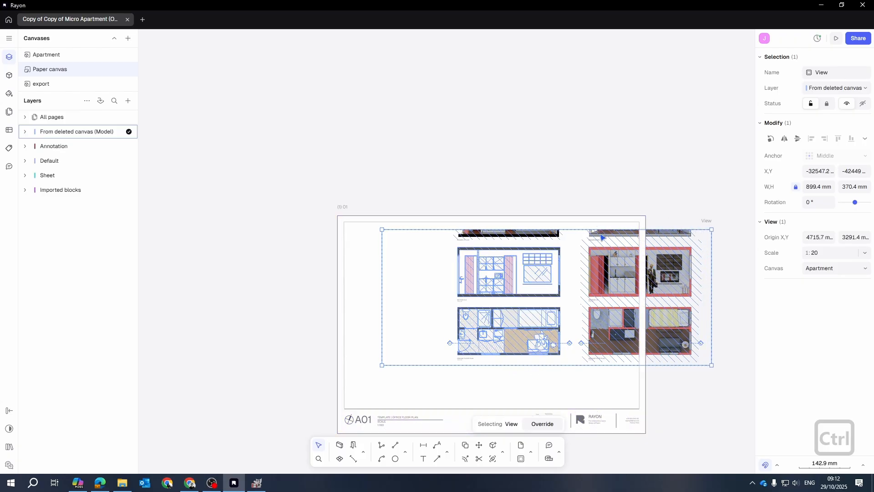
left_click_drag(601, 230, 603, 181)
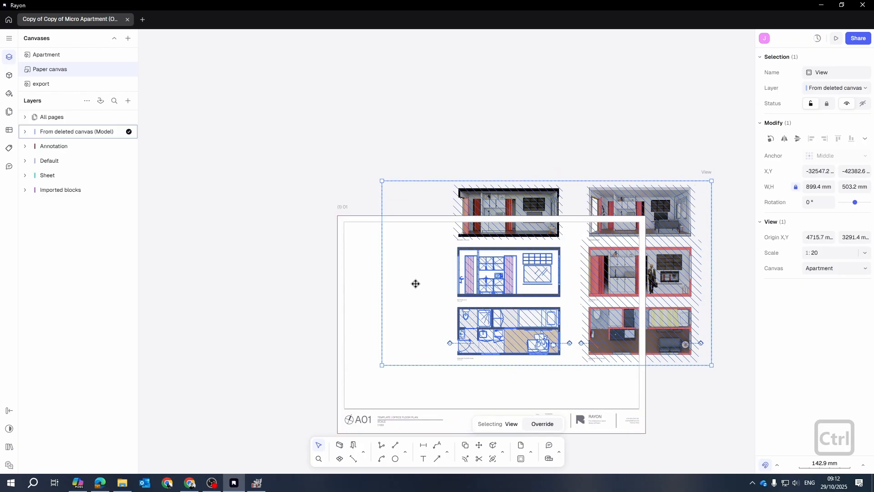
Step: Trim the empty side of the view to about 747 mm wide and position it inside the border of sheet 01
left_click_drag(382, 290, 438, 289)
left_click_drag(559, 312, 477, 349)
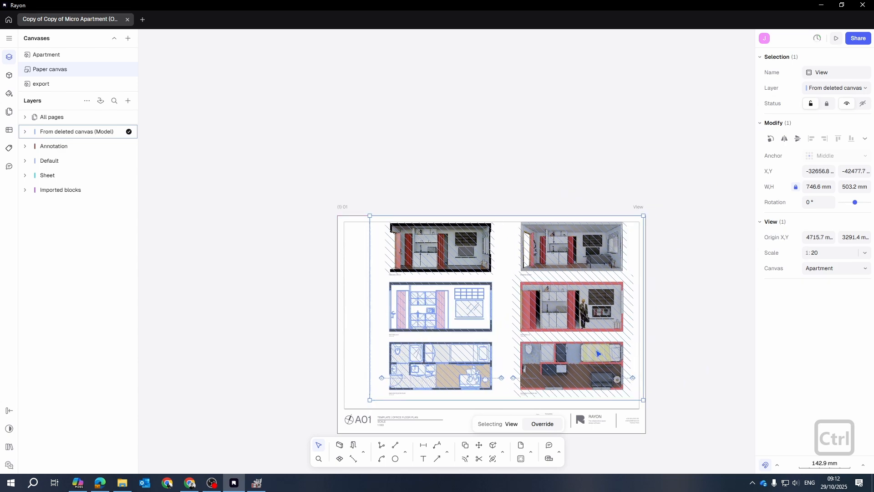
key("Left")
key("Left")
key("Left")
key("Left")
key("Left")
key("Left")
key("Left")
key("Left")
key("Left")
key("Left")
key("Left")
key("Left")
key("Left")
key("Left")
key("Left")
key("Left")
key("Left")
key("Left")
key("Left")
key("Left")
key("Down")
key("Down")
key("Down")
key("Down")
key("Down")
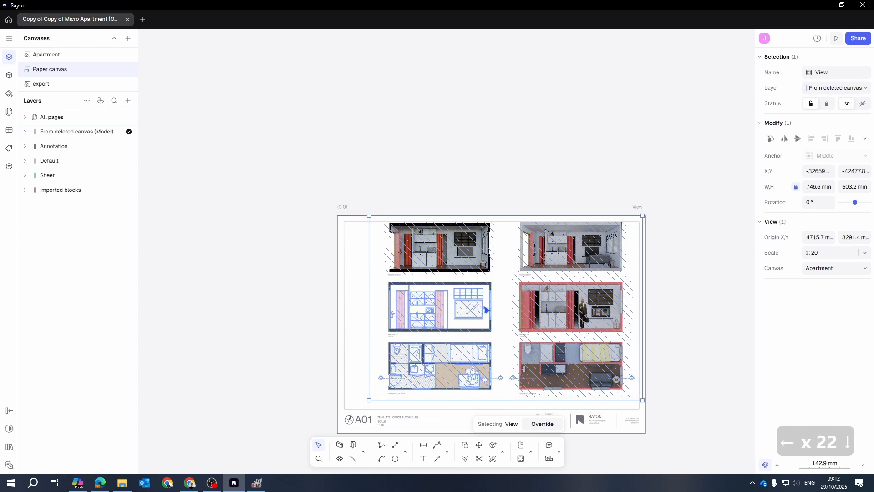
key("Down")
key("Down")
key("Down")
key("Down")
key("Down")
key("Down")
key("Down")
key("Down")
key("Down")
key("Down")
key("Down")
key("Down")
key("Down")
key("Down")
key("Down")
key("Down")
key("Down")
key("Down")
key("Down")
key("Down")
key("Left")
key("Left")
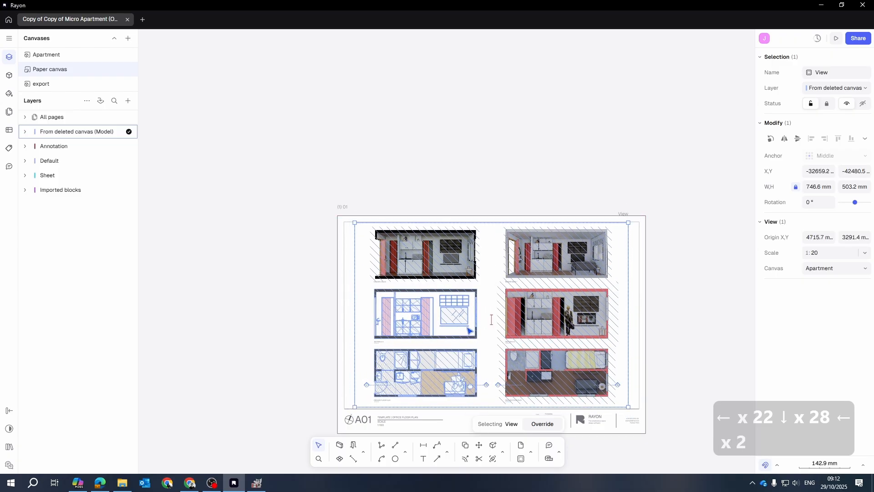
left_click(672, 332)
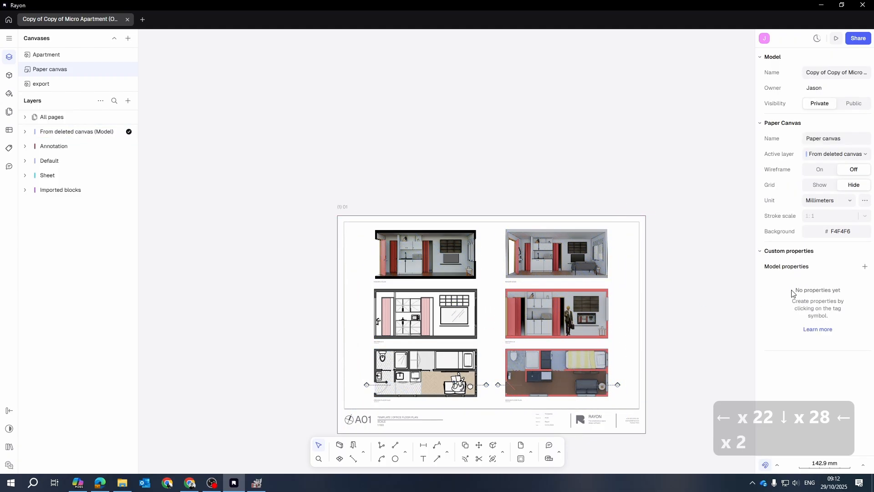
Step: Examine the layout of sheet 01 and its page format
left_click_drag(671, 323, 649, 239)
scroll(548, 322, "up", 3)
scroll(492, 284, "down", 3)
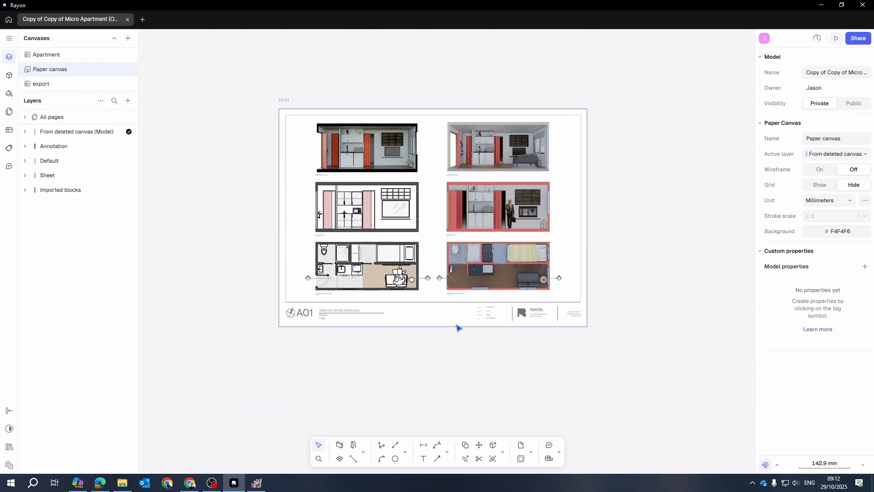
left_click_drag(410, 351, 442, 365)
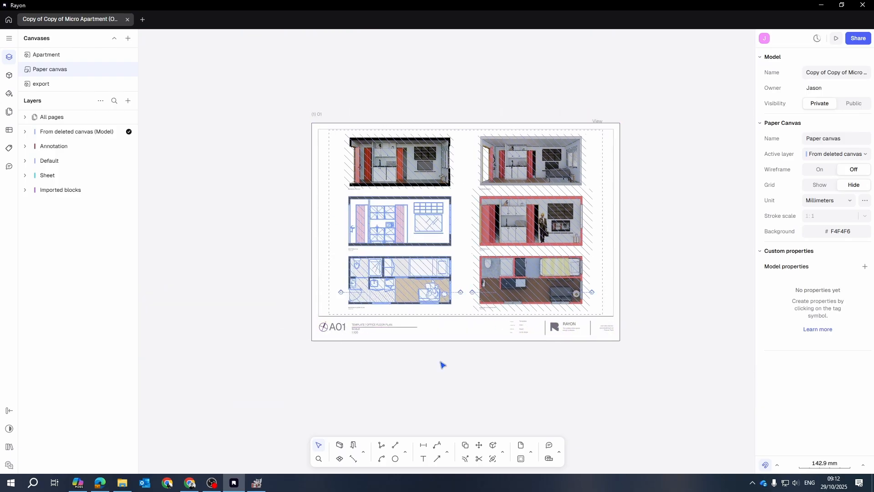
left_click(554, 339)
left_click(688, 389)
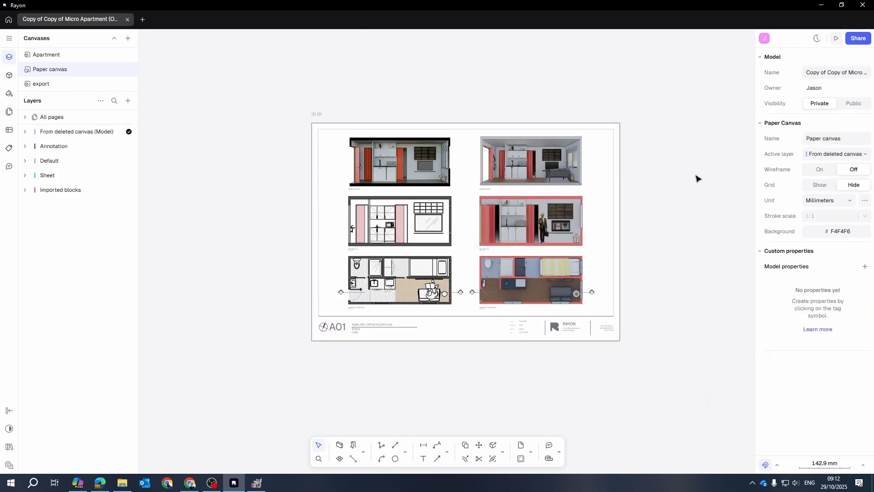
right_click(695, 145)
left_click(665, 130)
left_click_drag(660, 125, 600, 160)
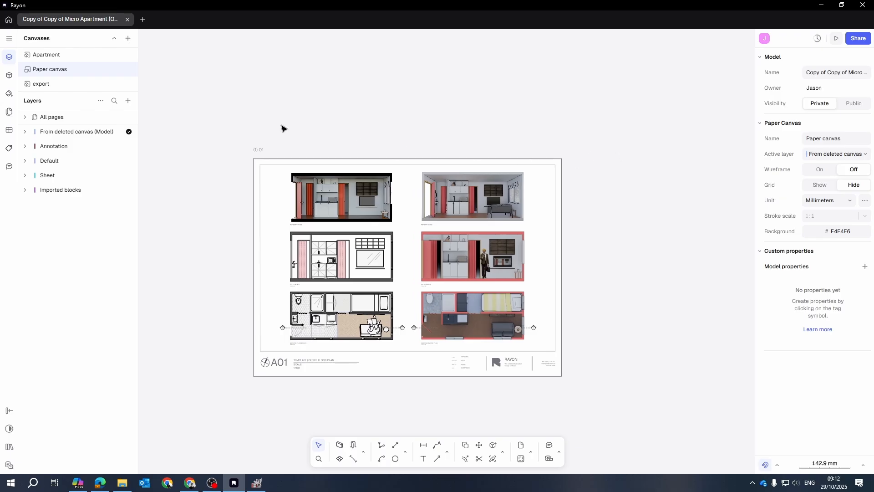
left_click(261, 151)
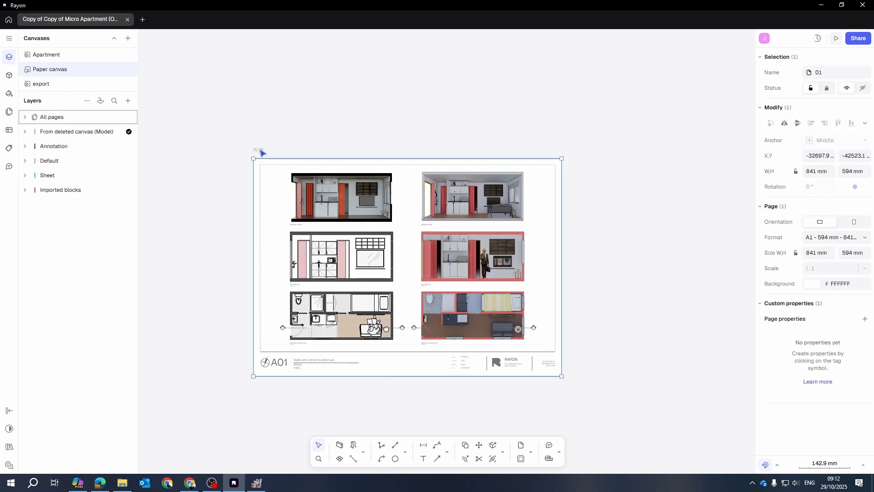
left_click(192, 80)
Step: Add a second page to the Paper canvas, move it away from sheet 01, and set its format to A1
left_click_drag(660, 288, 507, 279)
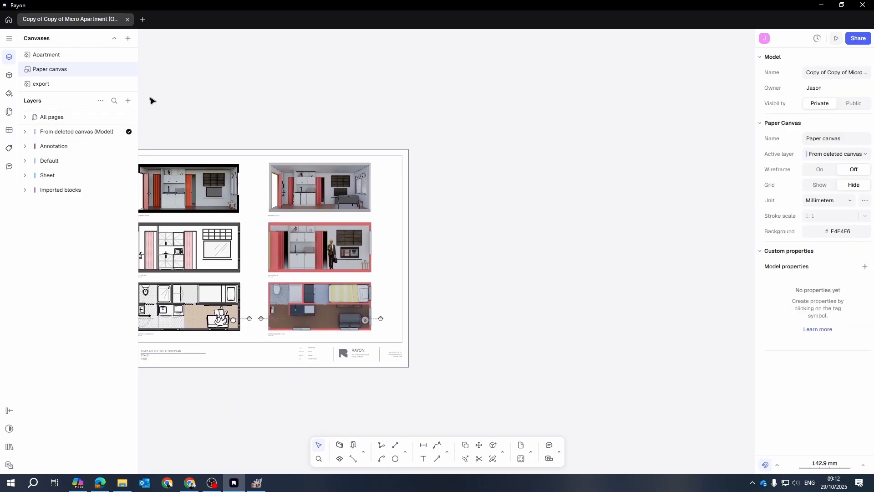
left_click(129, 100)
left_click(135, 132)
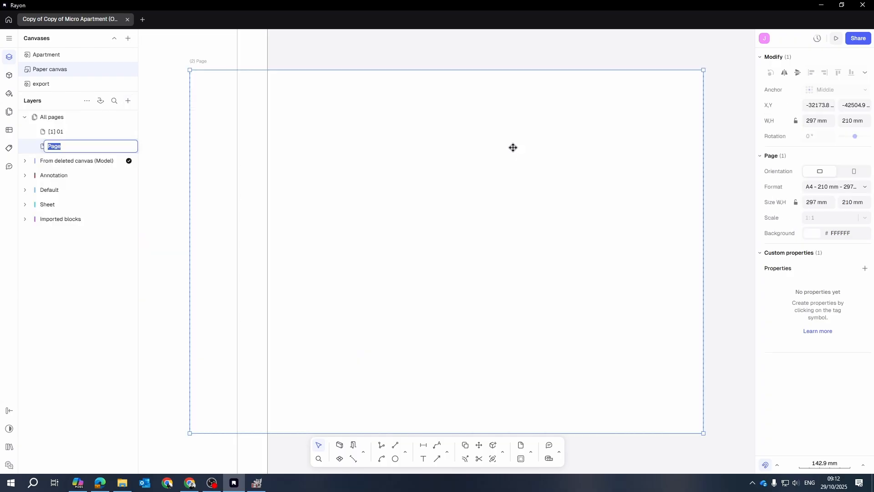
scroll(580, 159, "down", 5)
left_click_drag(574, 162, 674, 168)
left_click(864, 239)
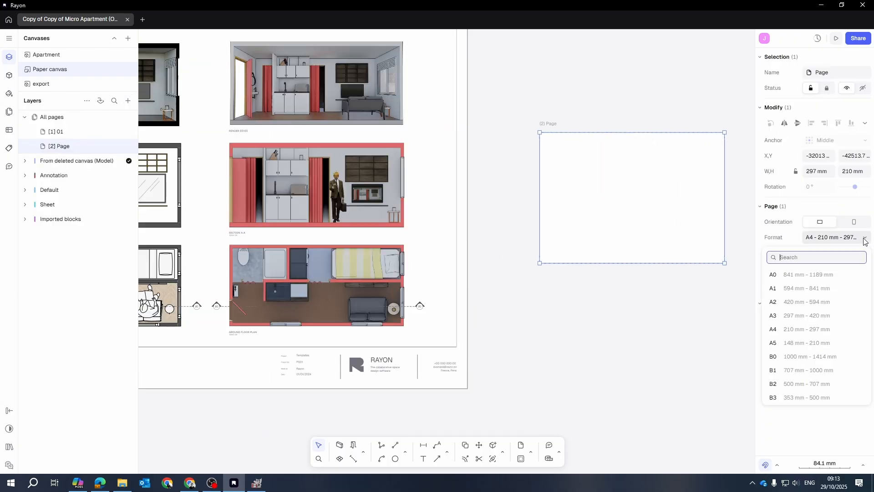
left_click(798, 288)
scroll(526, 275, "down", 6)
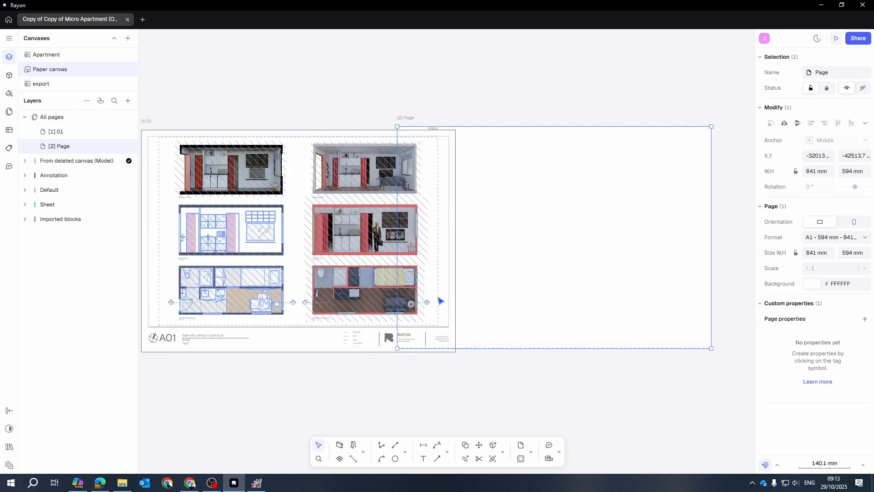
Step: Delete the empty second page from the Paper canvas
left_click_drag(506, 264, 512, 264)
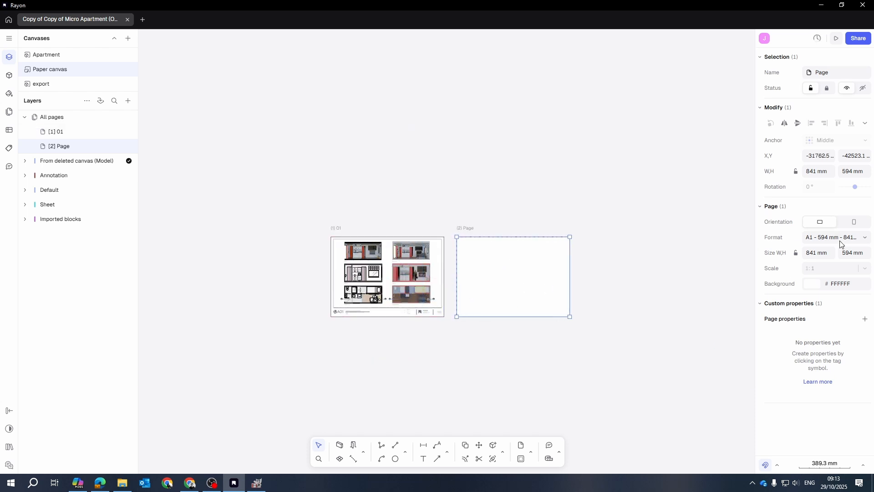
left_click(505, 355)
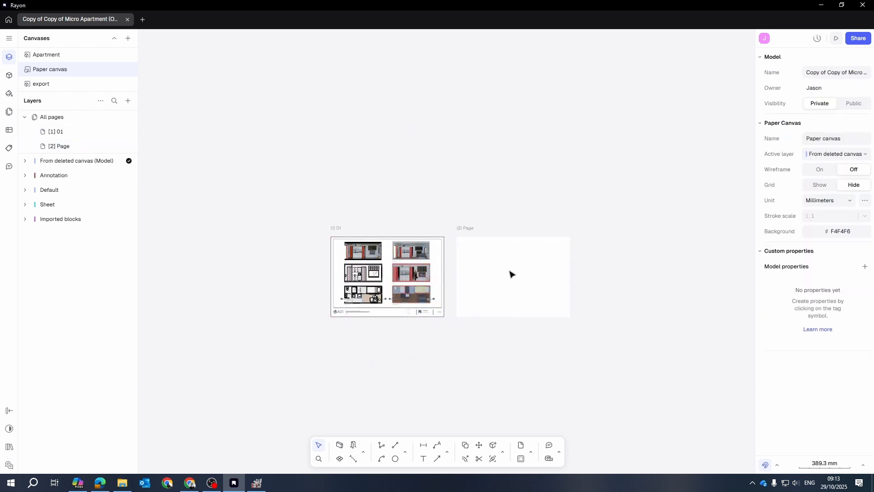
left_click(485, 245)
key("Delete")
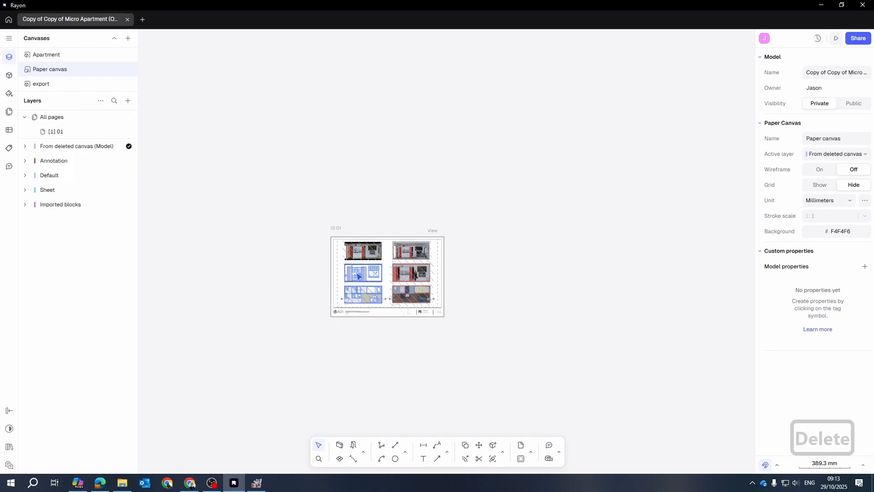
Step: Rename the page 01 that holds the drawings and renders as PRINT
scroll(336, 256, "up", 5)
left_click(343, 203)
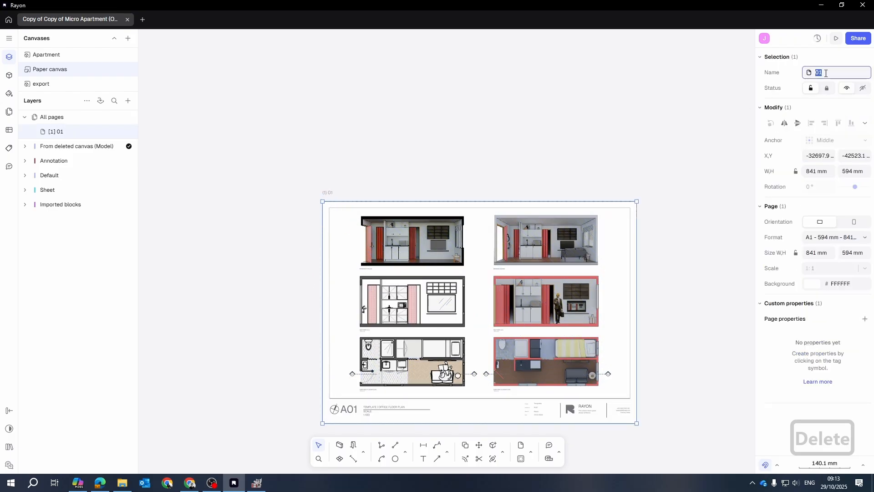
type("PRINT")
key("Return")
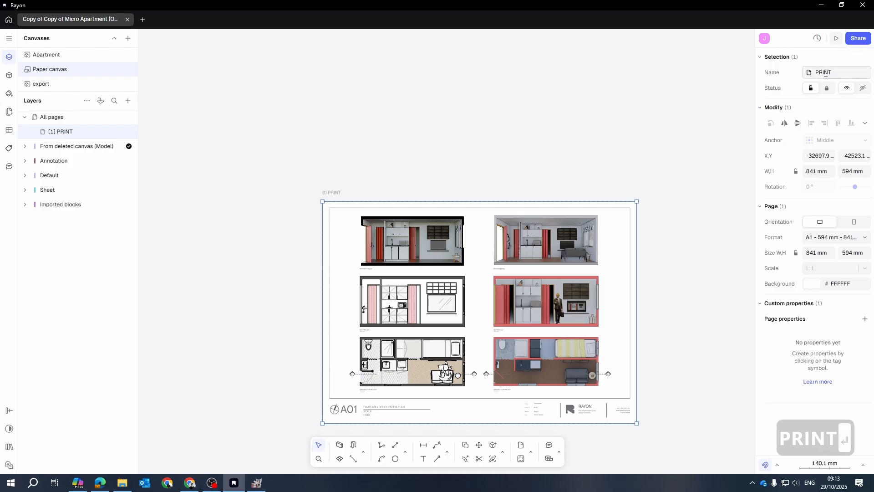
left_click(620, 106)
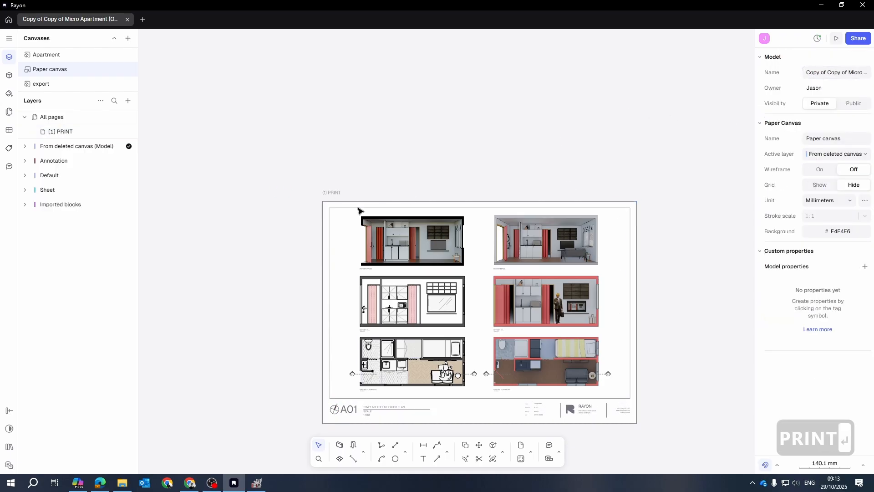
left_click_drag(517, 236, 490, 180)
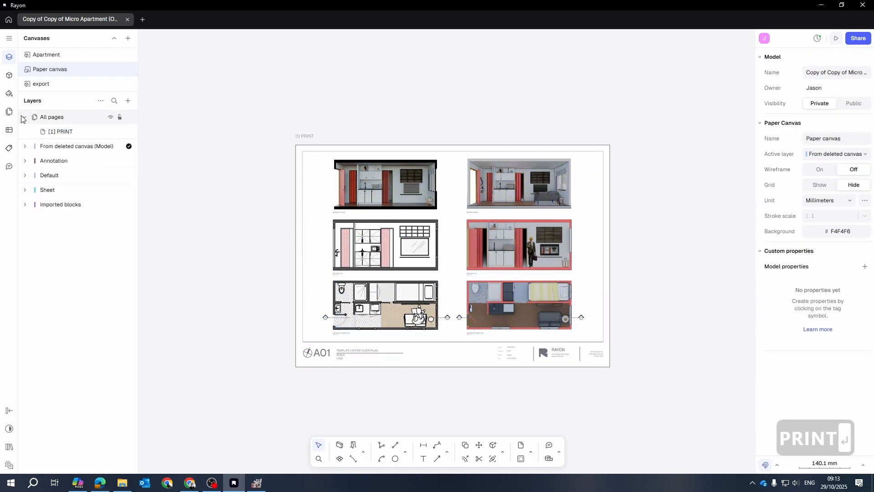
Step: Look through the model's own blocks and the Title blocks & annotations library for the available title blocks
left_click(8, 77)
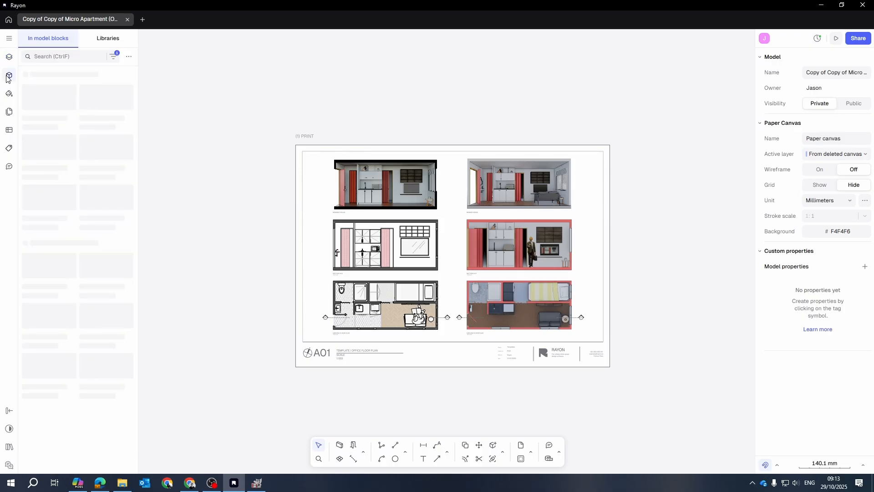
left_click(117, 61)
left_click(126, 60)
left_click(129, 58)
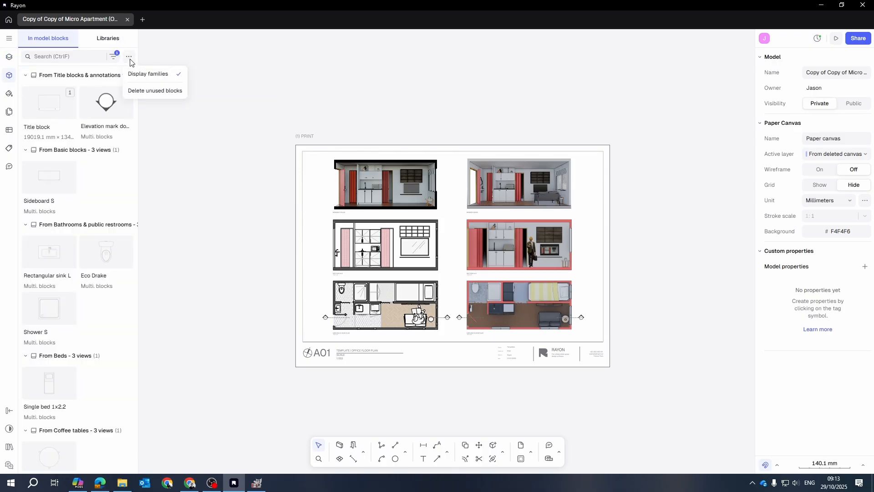
left_click(129, 61)
left_click(114, 57)
left_click(115, 58)
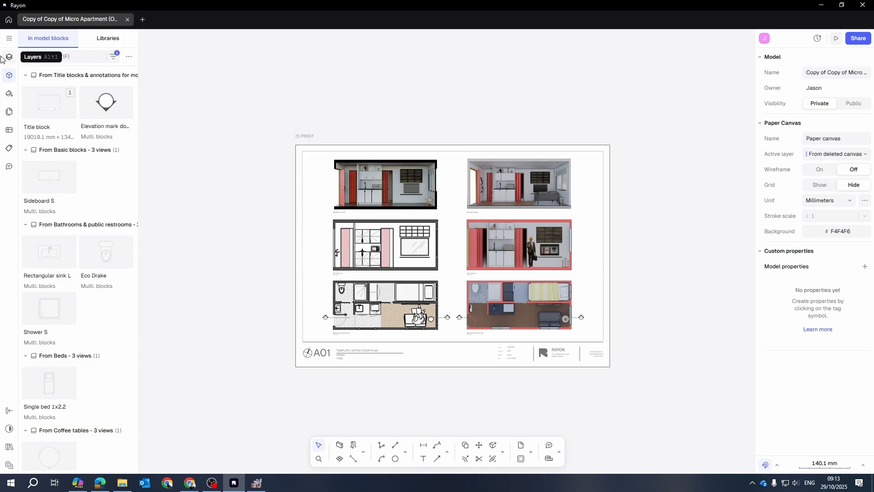
left_click(113, 43)
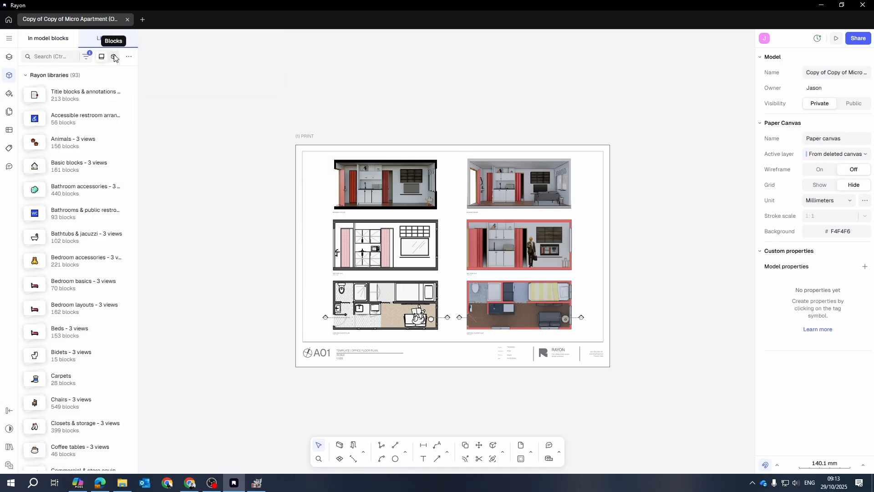
left_click(63, 93)
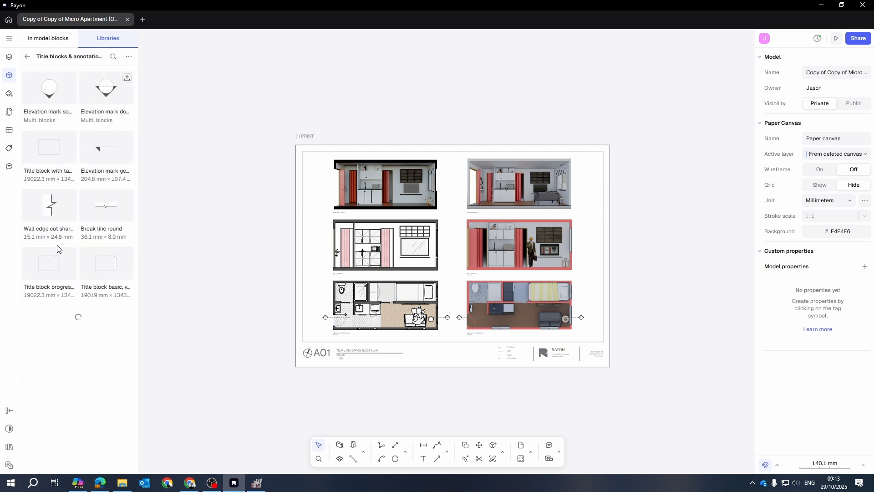
scroll(80, 246, "down", 4)
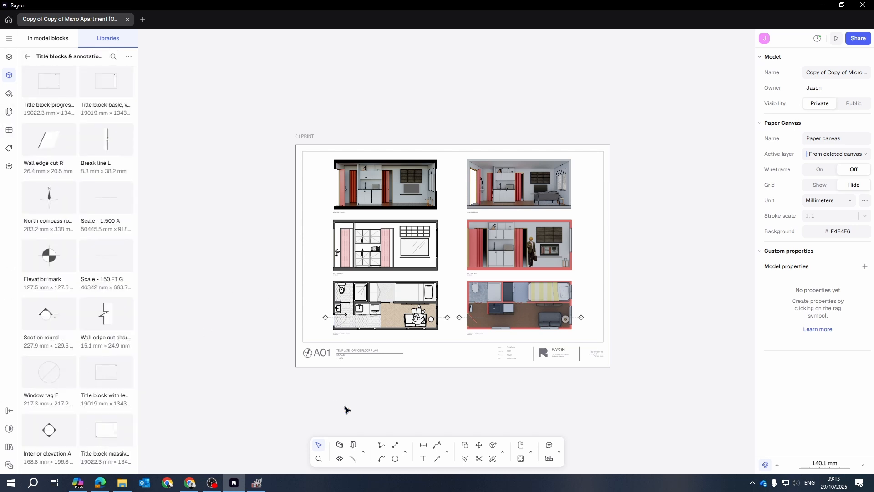
Step: Open the sheet's title block for editing, delete its R logo symbol, and undo the accidental shift of the white frame
left_click(332, 357)
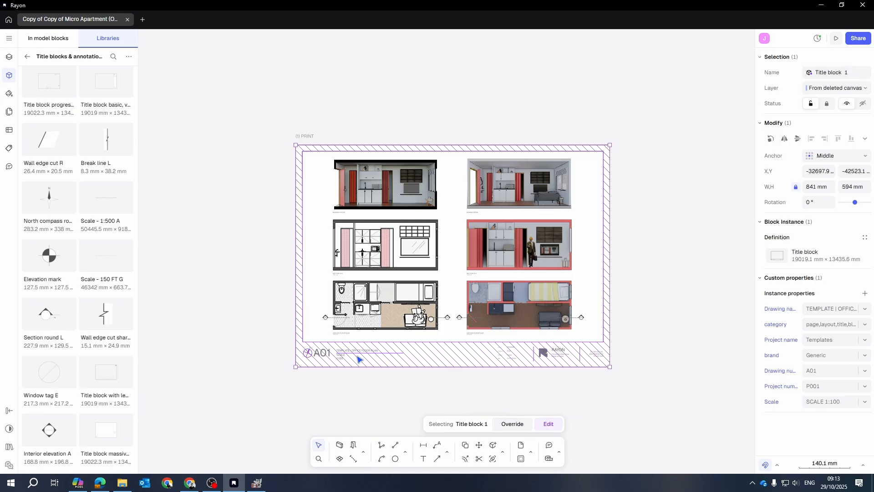
scroll(359, 360, "up", 5)
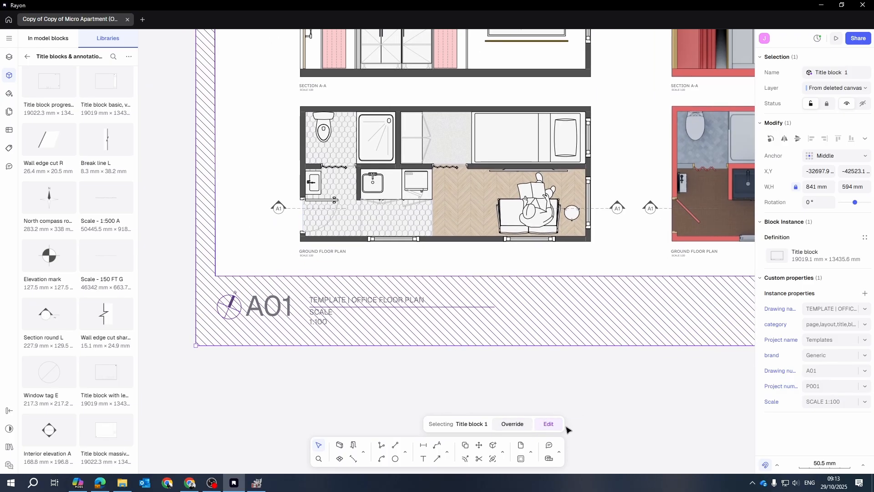
left_click(548, 422)
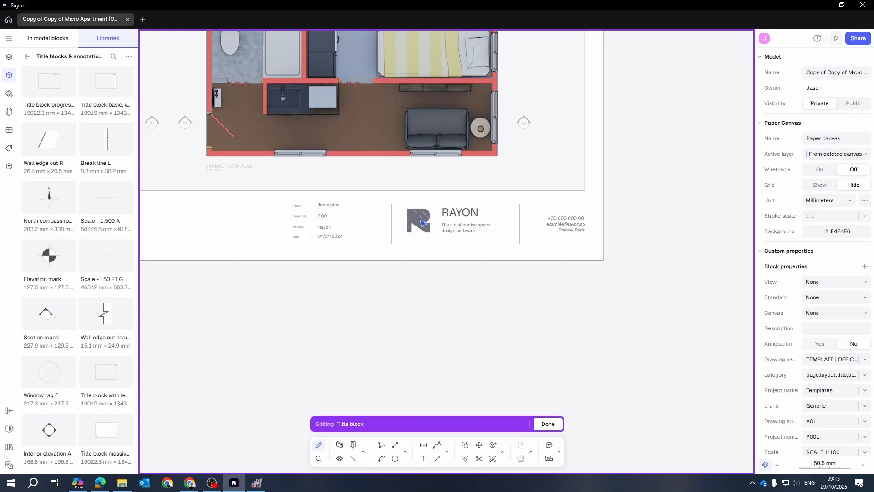
left_click(421, 223)
key("Delete")
left_click(340, 226)
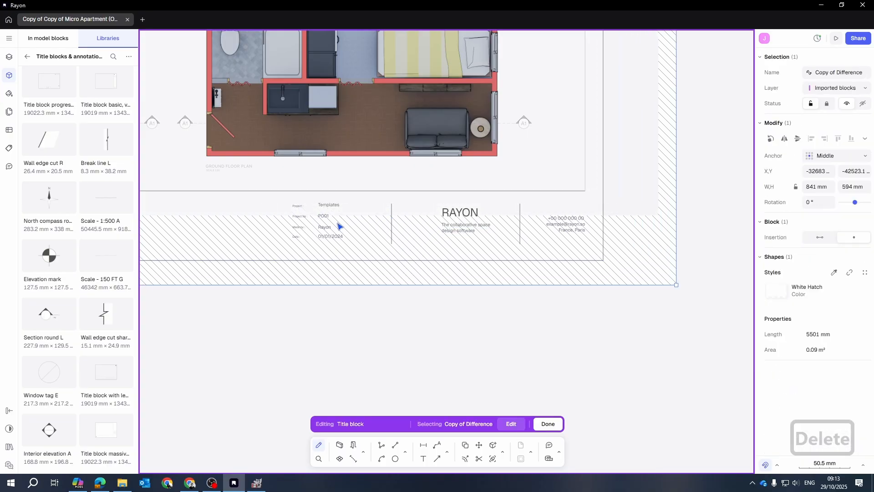
key("ctrl+z")
scroll(274, 199, "up", 8)
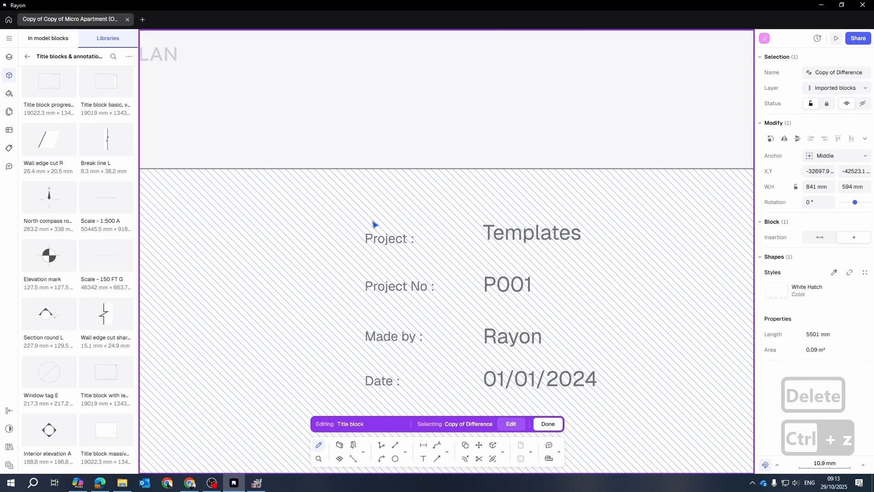
Step: Delete the project details, the RAYON name and tagline, the contact details and the vertical dividers from the title block
left_click(396, 239)
scroll(374, 283, "down", 5)
key("Delete")
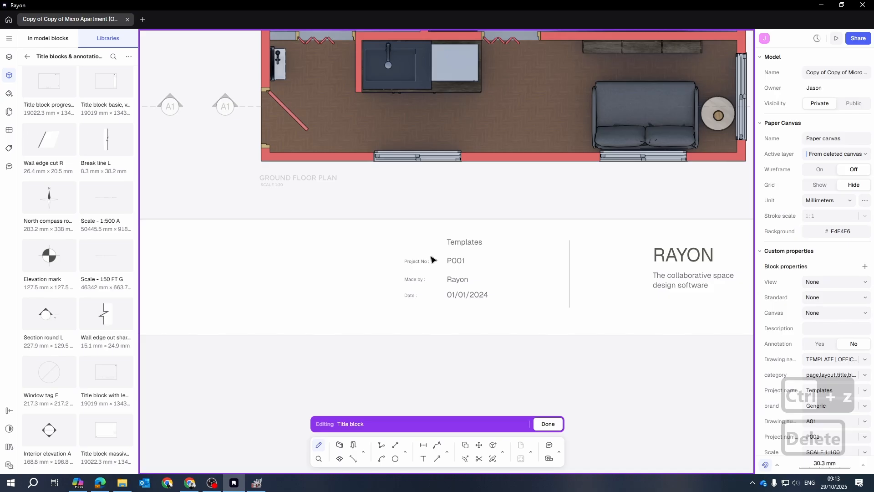
left_click_drag(379, 193, 530, 351)
key("Delete")
left_click_drag(594, 364, 383, 362)
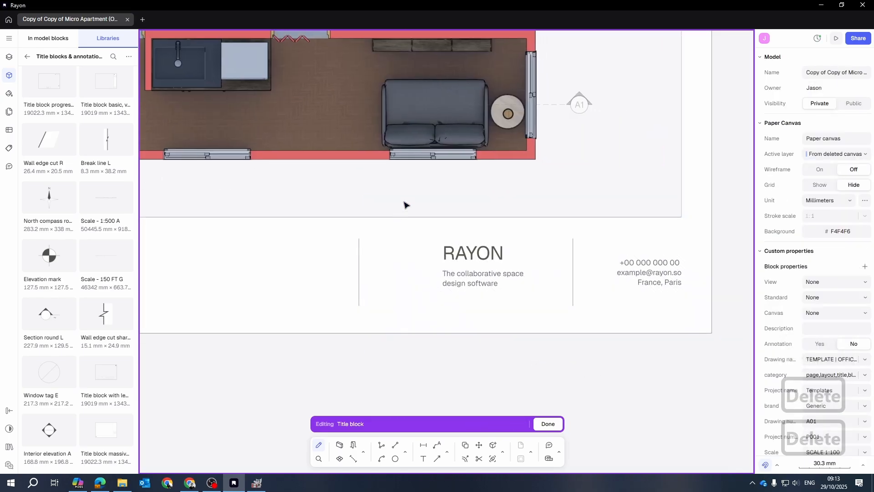
left_click_drag(403, 187, 699, 333)
key("Delete")
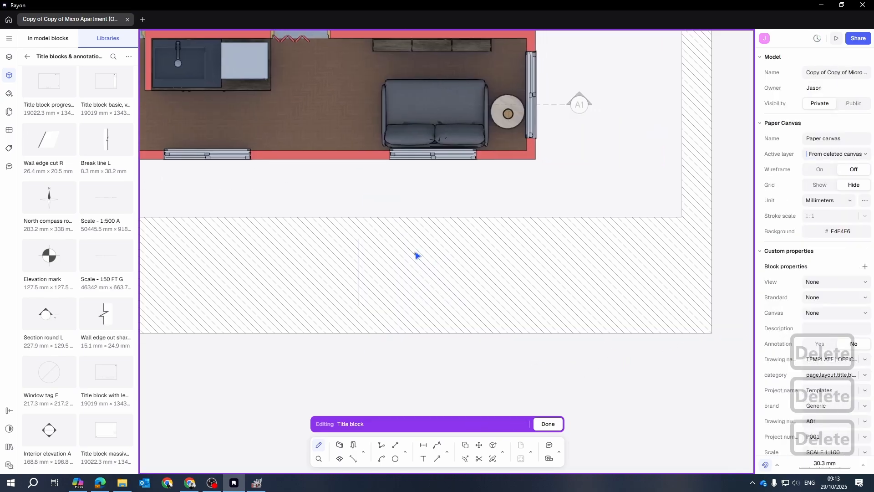
Step: Import the logo image ME.png from the Micro Apartment folder, inside Workshop on the desktop, into the title block
scroll(492, 314, "down", 5)
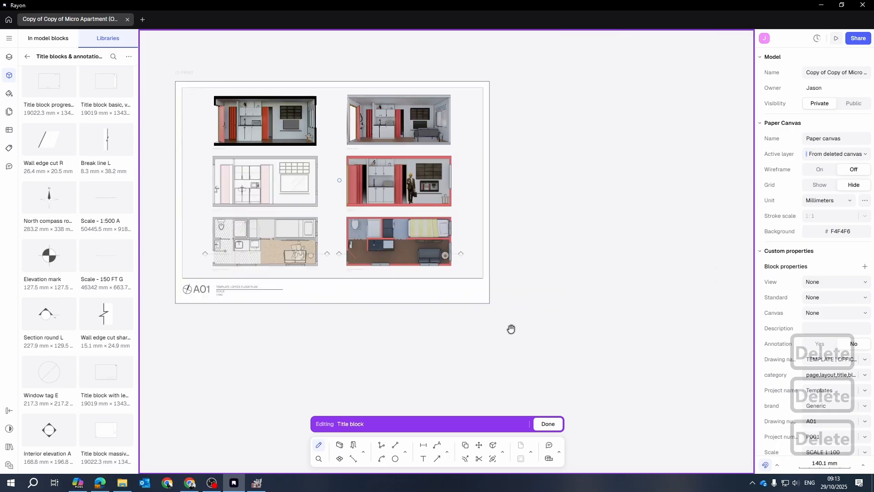
scroll(350, 352, "up", 5)
left_click(122, 483)
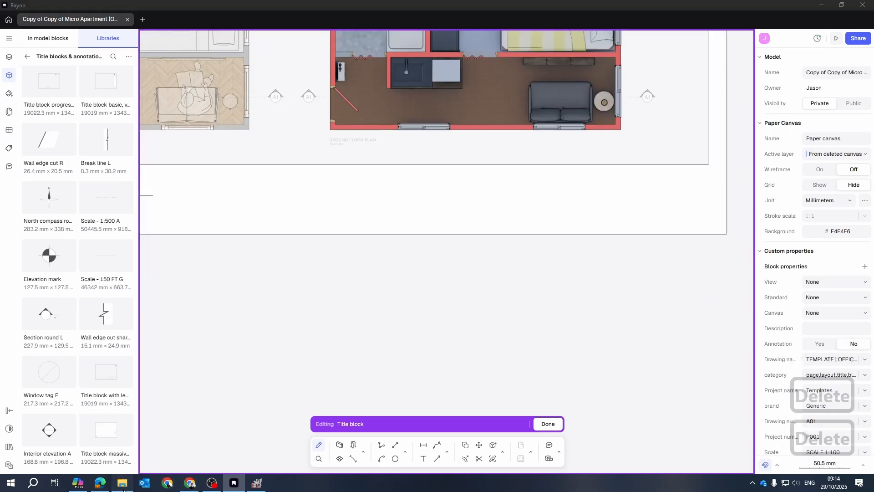
scroll(587, 299, "down", 1)
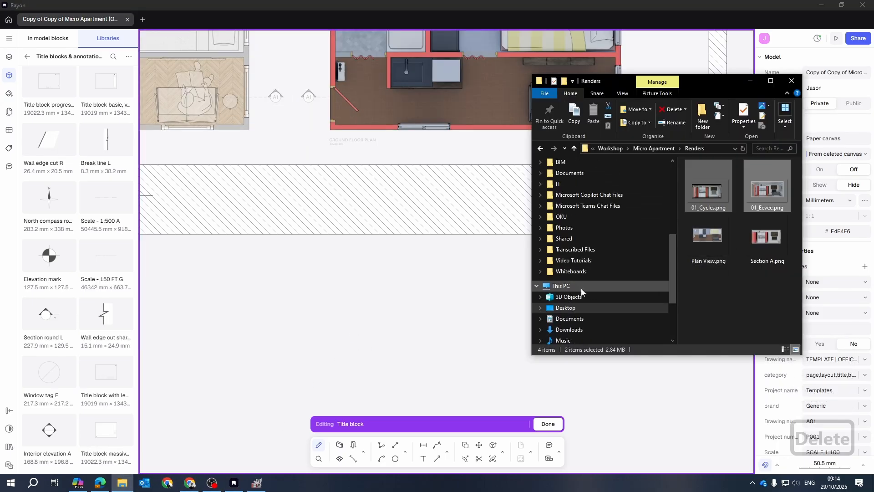
left_click(563, 307)
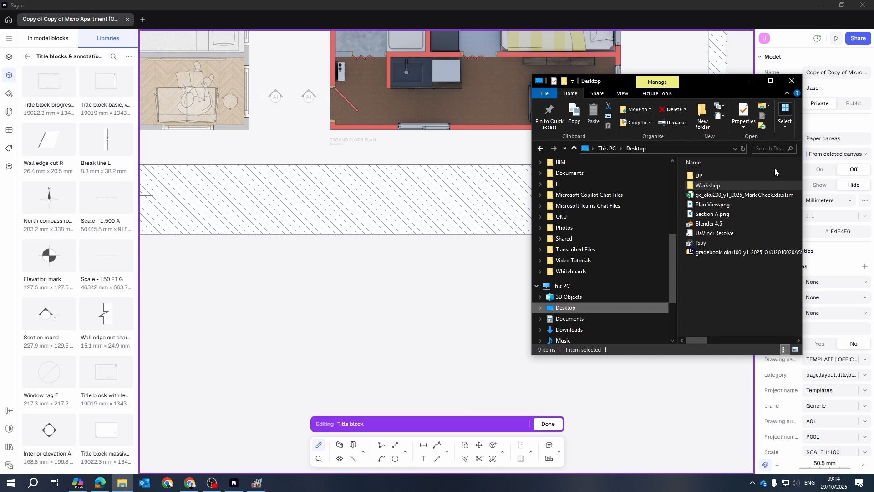
double_click(710, 185)
double_click(716, 233)
left_click(704, 195)
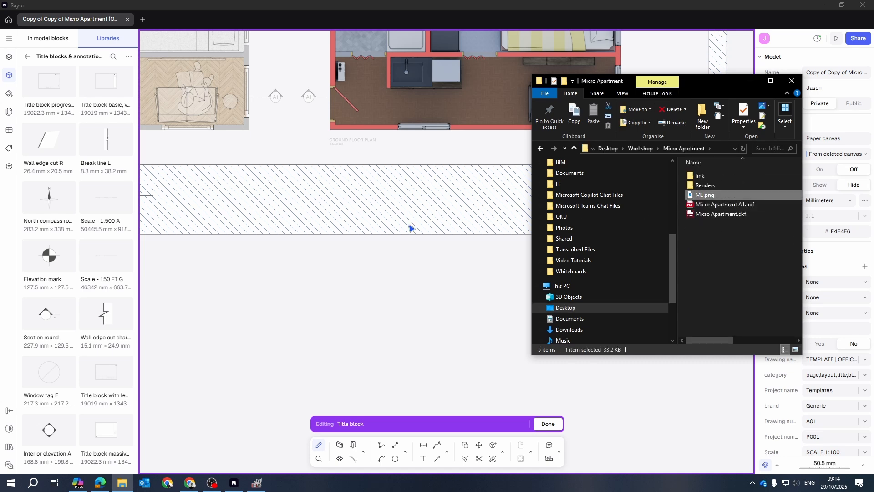
mouse_move(711, 196)
left_mouse_down()
mouse_move(462, 321)
mouse_move(427, 318)
left_mouse_up()
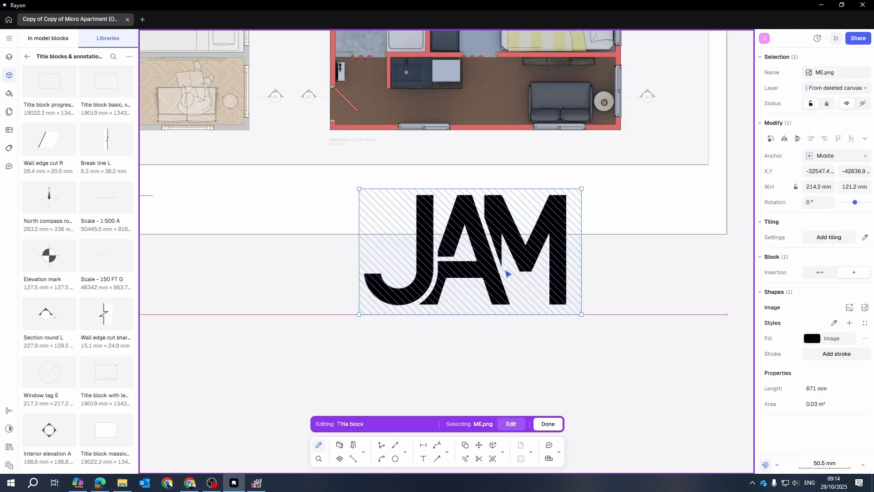
Step: Move the JAM logo onto the title strip and set its width to 100 mm with the proportions locked
left_click_drag(507, 273, 643, 235)
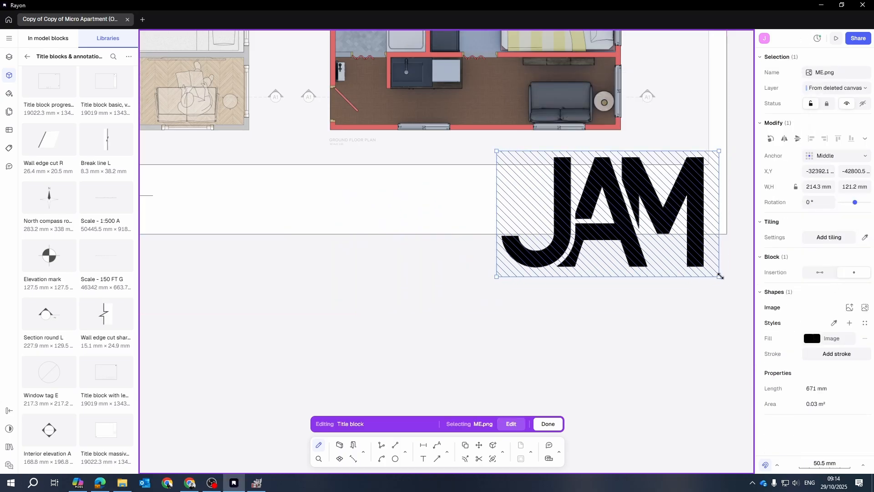
left_click_drag(720, 276, 643, 234)
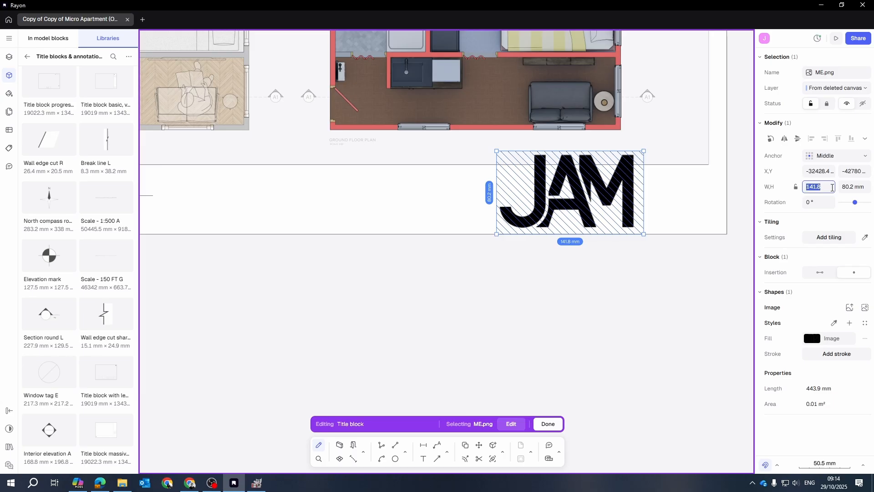
type("100")
key("Return")
key("ctrl+z")
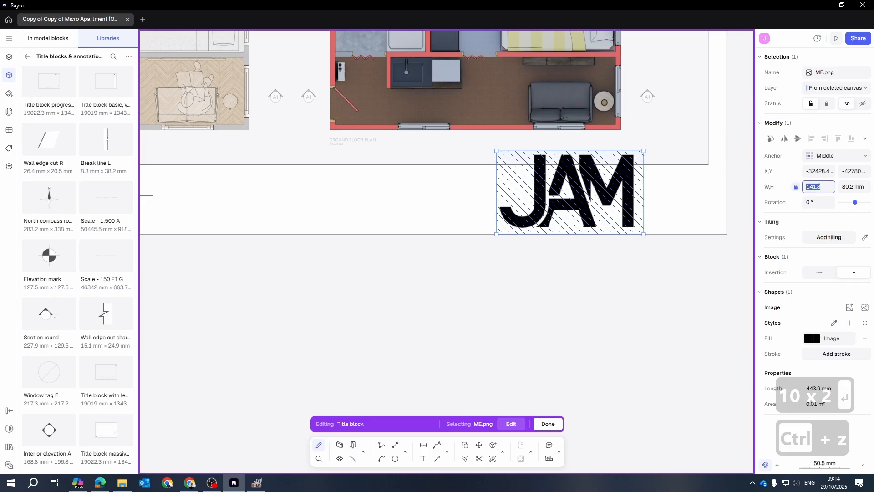
type("100")
key("Return")
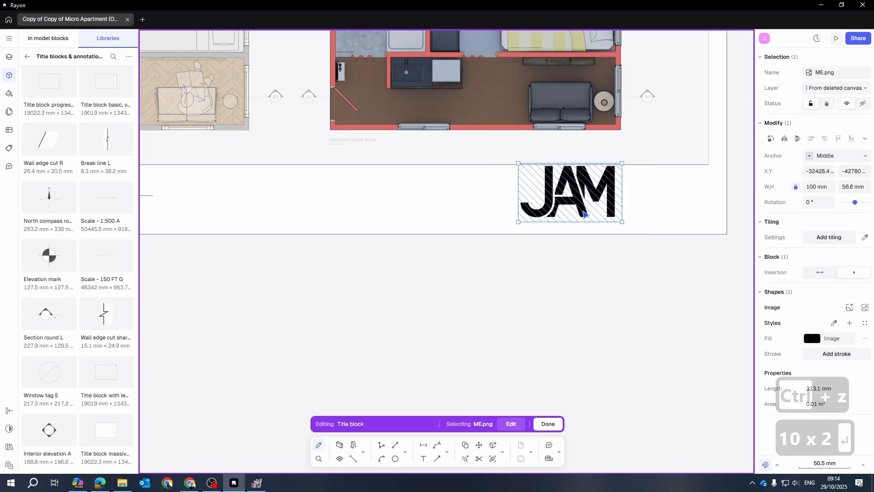
Step: Align the JAM logo with the inner border at the title strip's far end and set its width to 80 mm
left_click_drag(579, 201, 652, 202)
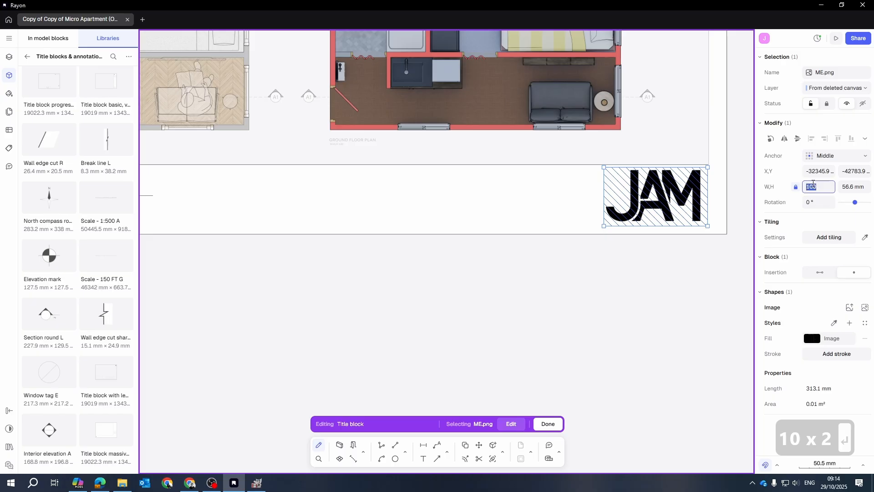
type("80")
key("Return")
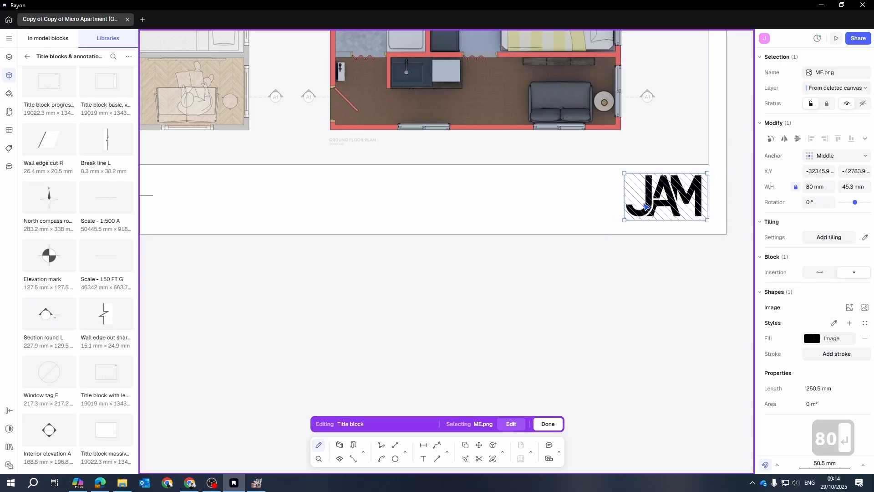
left_click(678, 315)
Step: Replace the drawing title text in the title block with MY MICRO APARTMENT
scroll(678, 302, "down", 6)
scroll(546, 283, "up", 4)
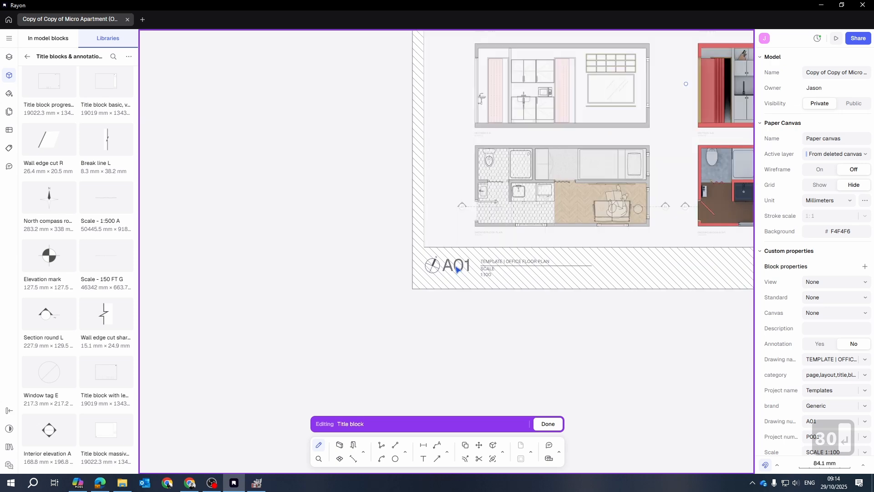
scroll(457, 269, "up", 5)
left_click(465, 257)
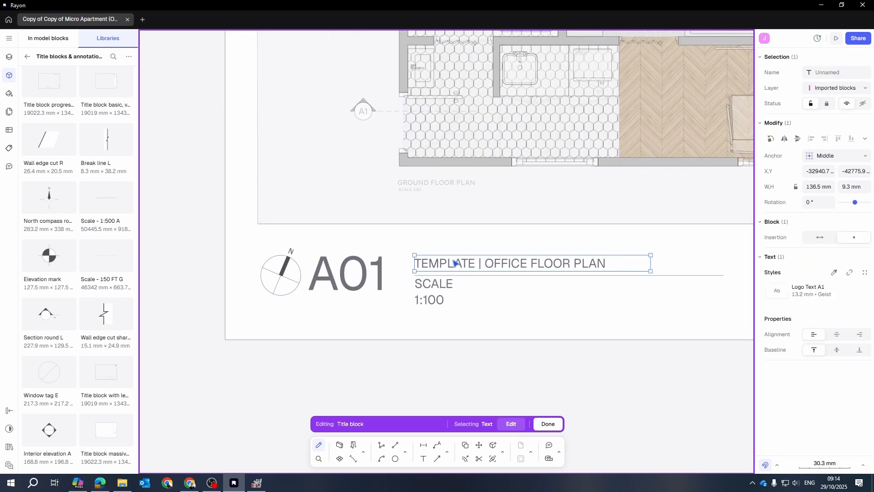
double_click(455, 263)
type("M")
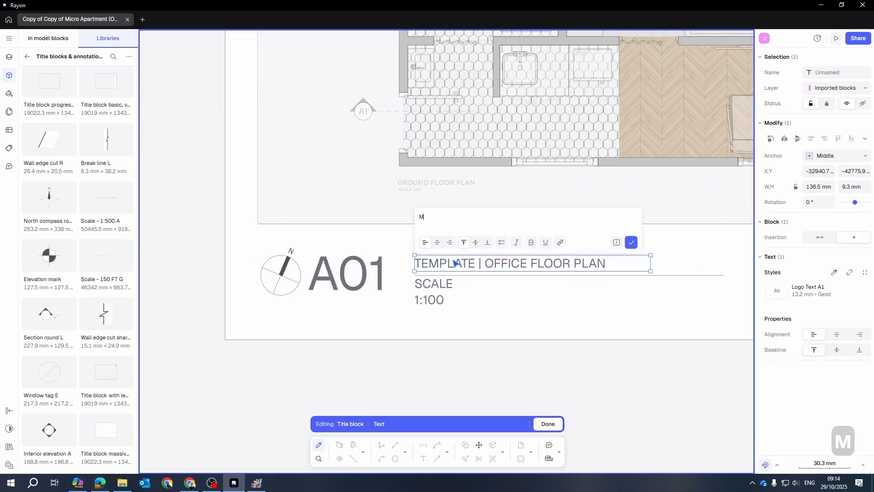
type("Y M")
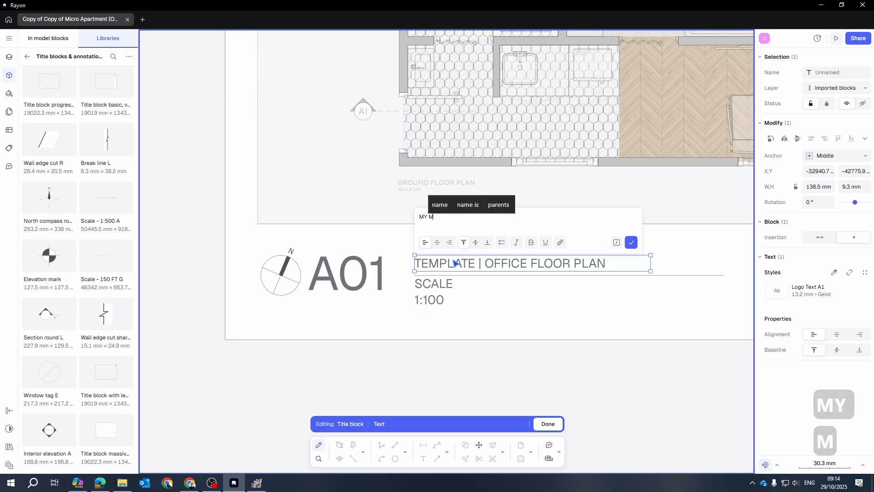
type("ICRO")
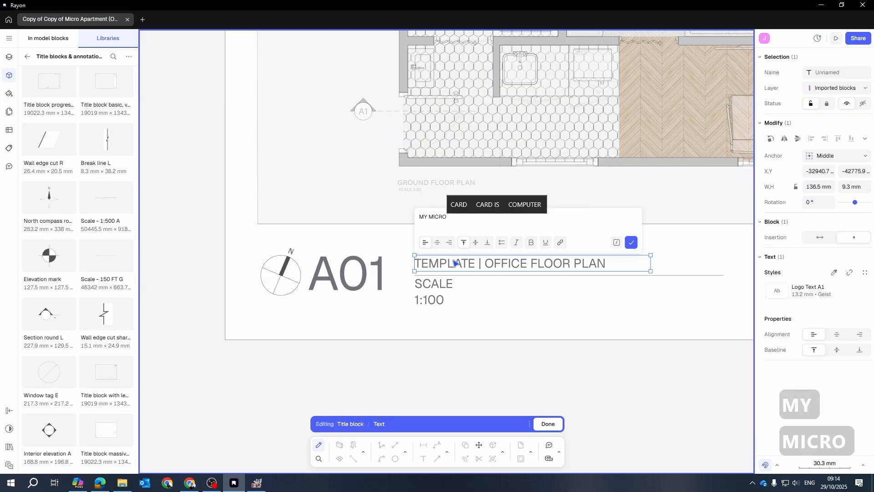
type(" APARTME")
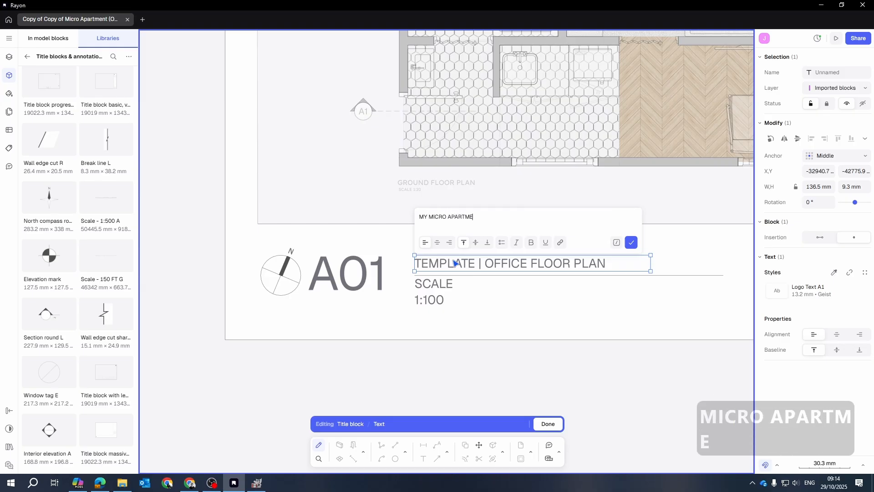
type("NT")
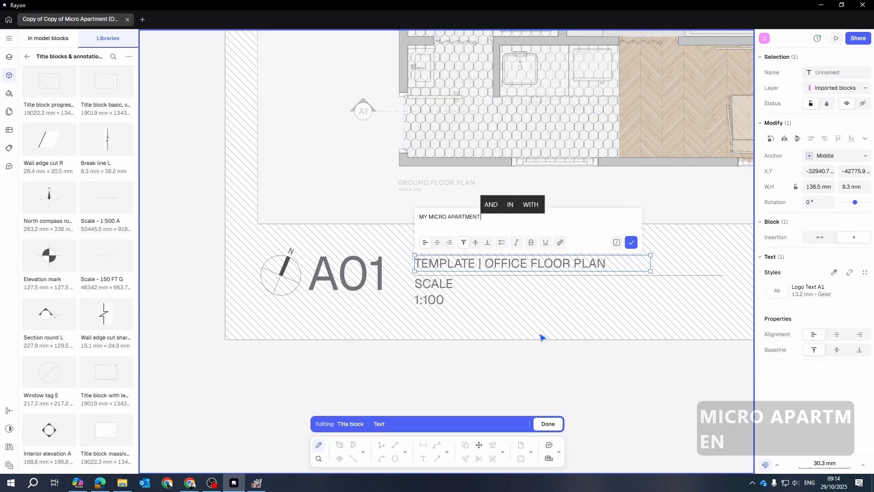
left_click(593, 356)
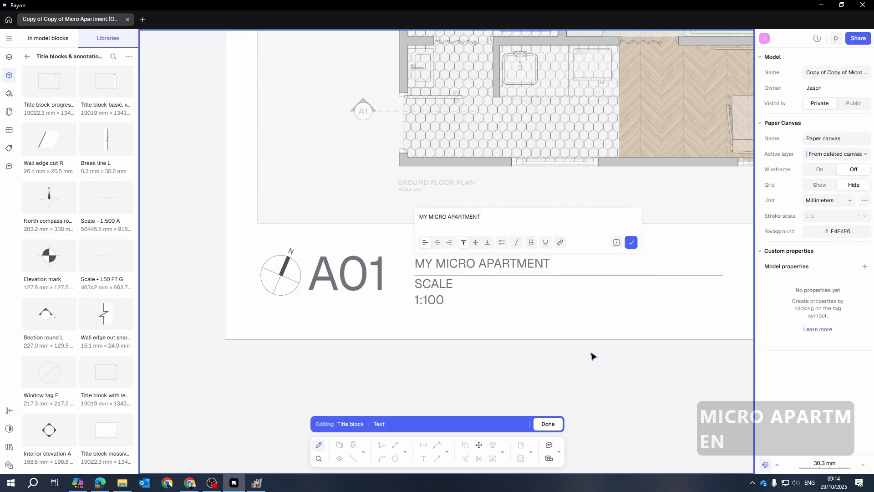
Step: Try to clear the title block's scale text, deleting the white hatch fill behind the title strip
left_click(441, 291)
double_click(440, 283)
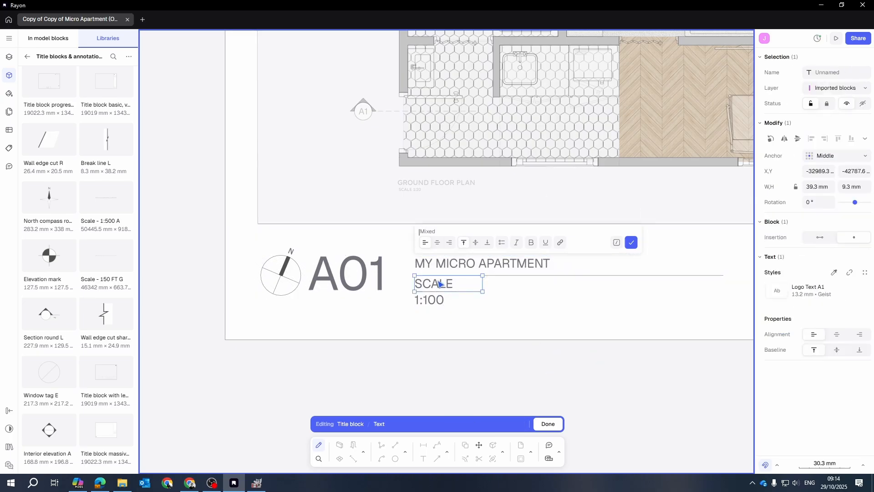
left_click(440, 303)
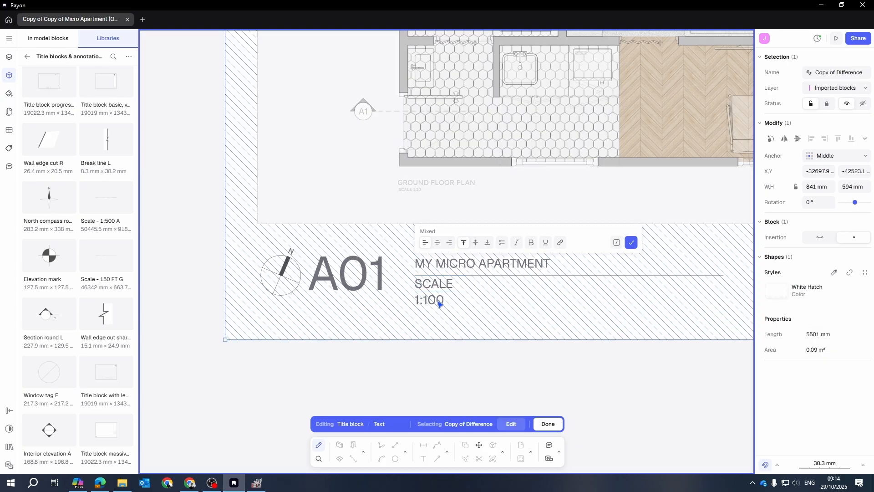
left_click(526, 363)
scroll(457, 317, "up", 5)
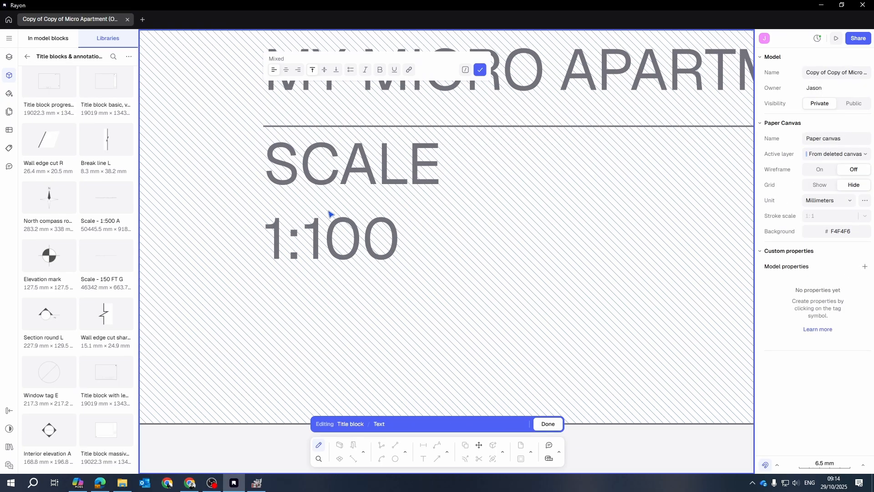
left_click(407, 248)
scroll(464, 211, "down", 3)
left_click(436, 119)
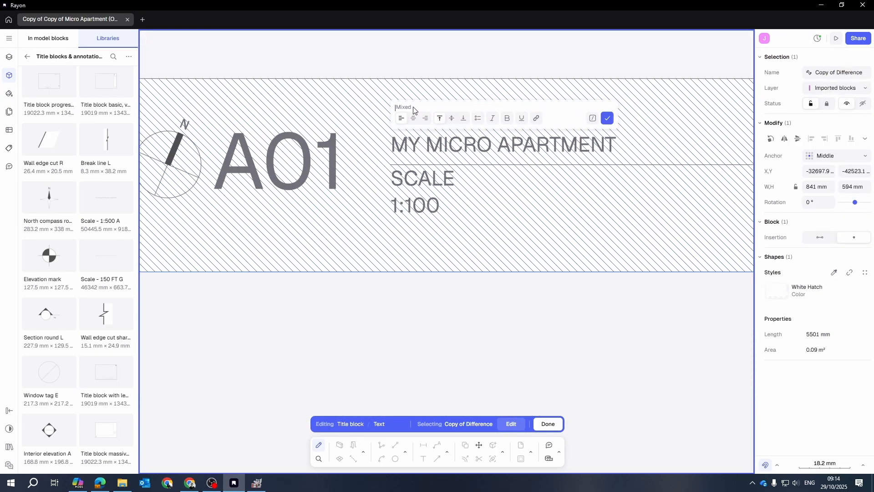
key("BackSpace")
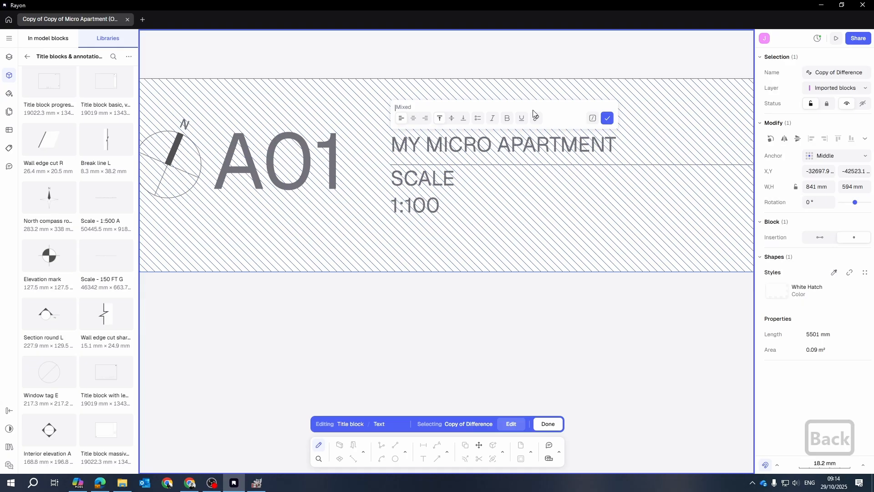
key("Delete")
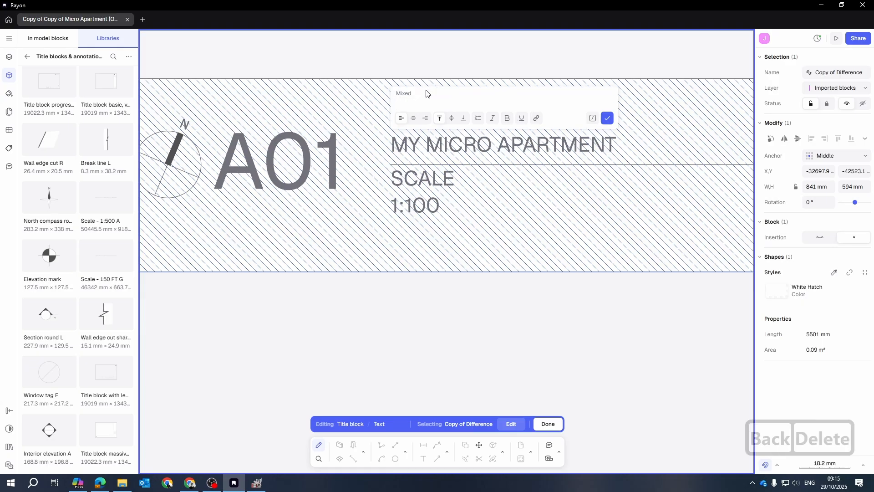
key("BackSpace")
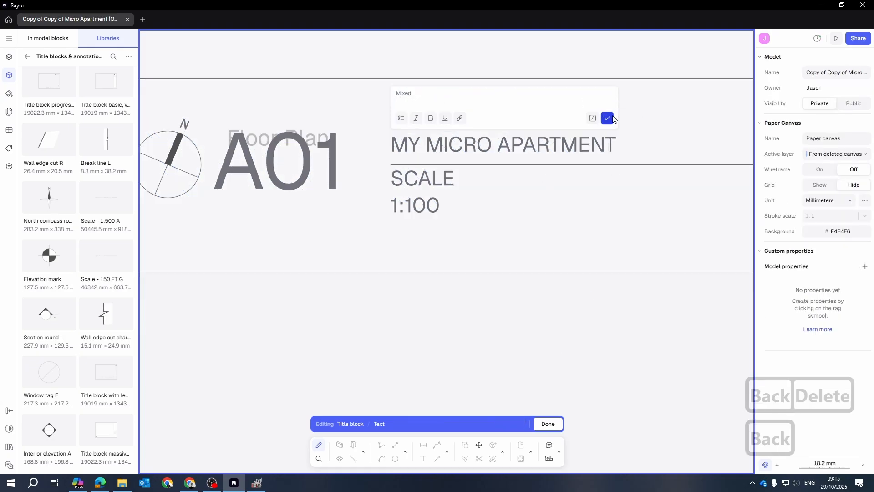
key("Escape")
left_click(428, 188)
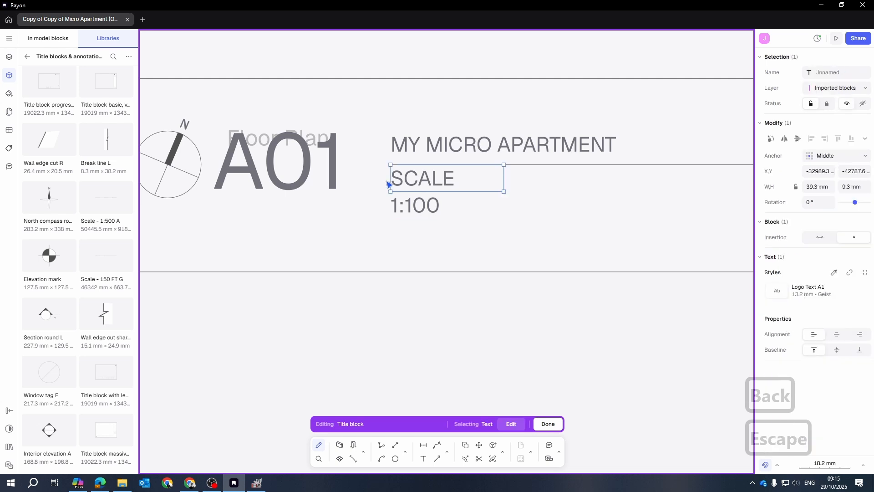
left_click(281, 133)
double_click(282, 142)
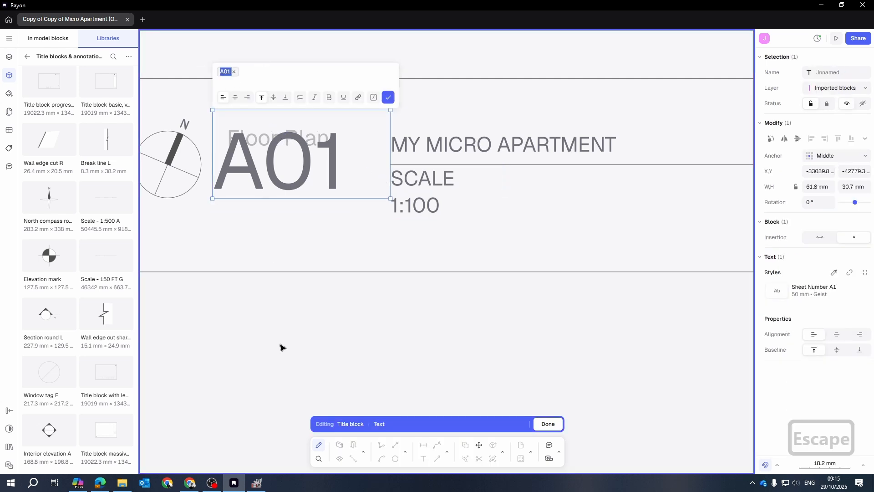
left_click(409, 237)
scroll(400, 259, "down", 5)
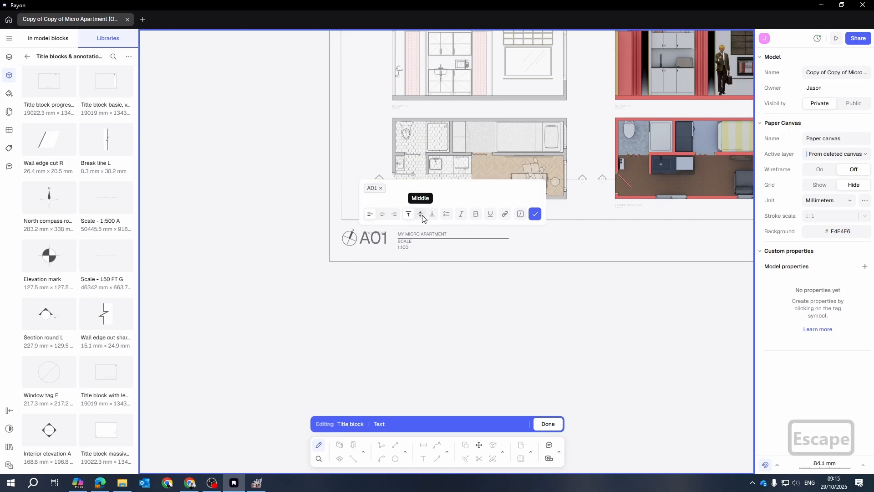
scroll(359, 267, "up", 3)
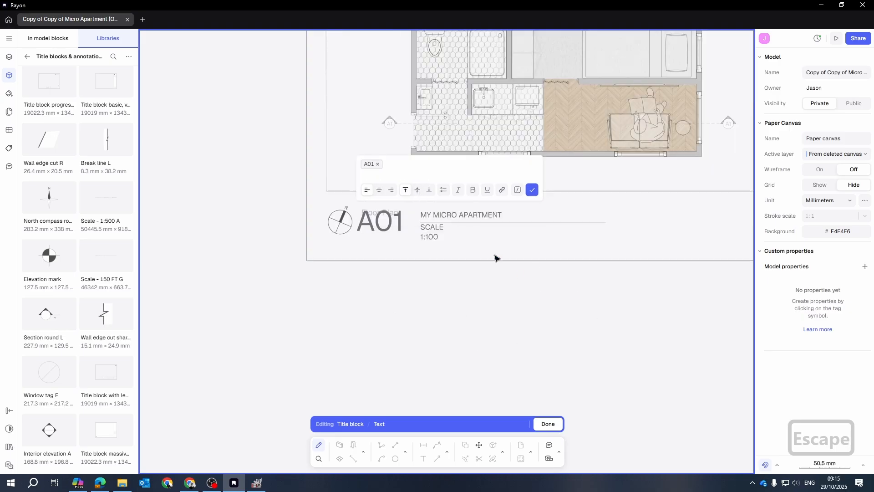
left_click(440, 231)
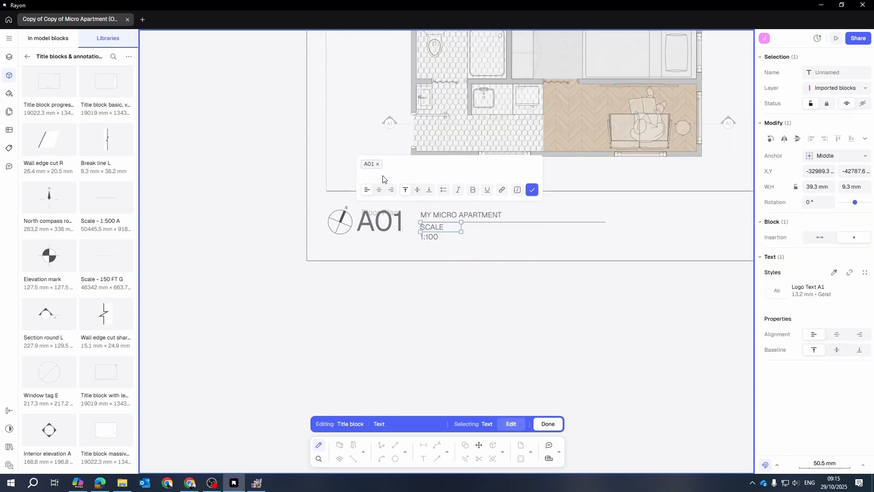
key("Escape")
left_click(532, 189)
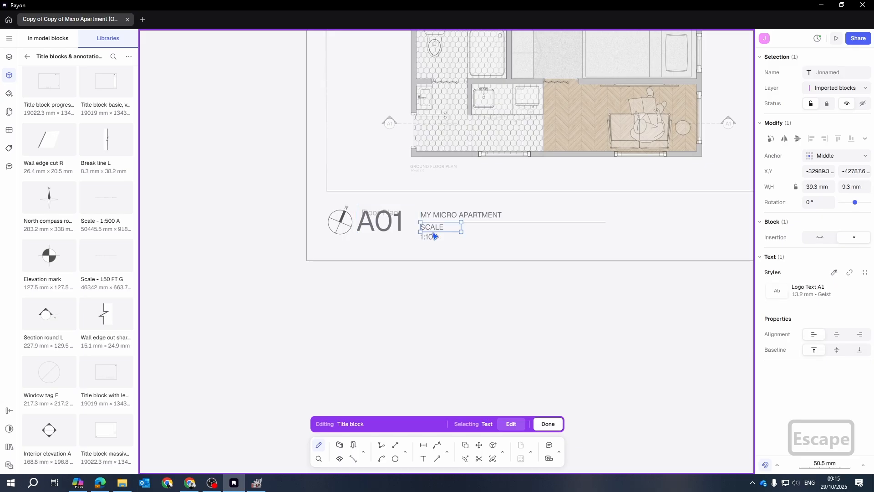
Step: Replace the title block's scale text with SCALE 1:20
left_click(511, 423)
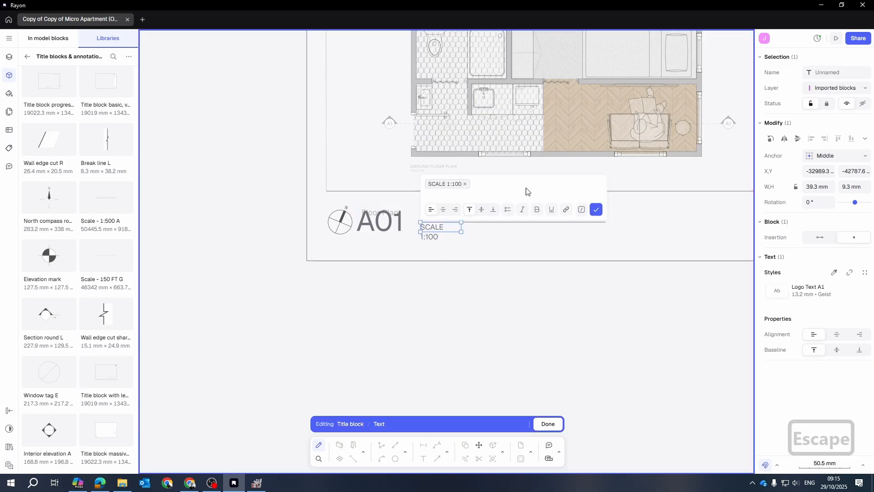
key("ctrl+a")
key("BackSpace")
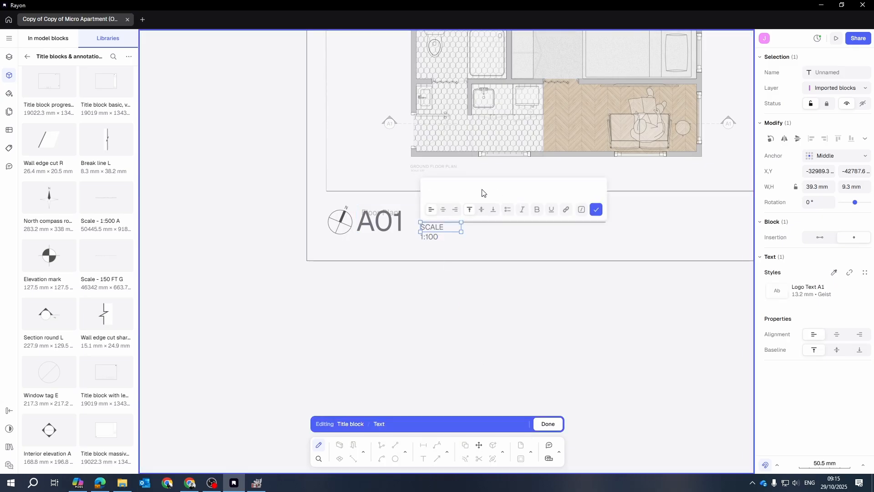
type("SCALE 1")
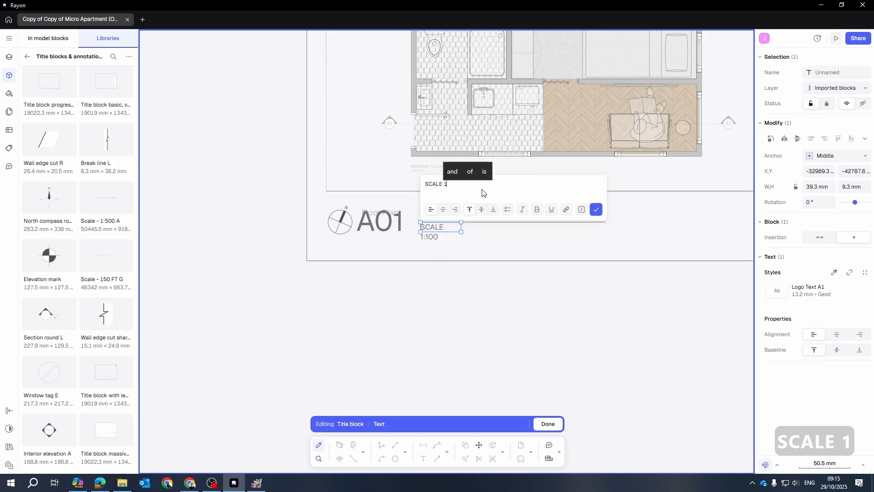
type(":20")
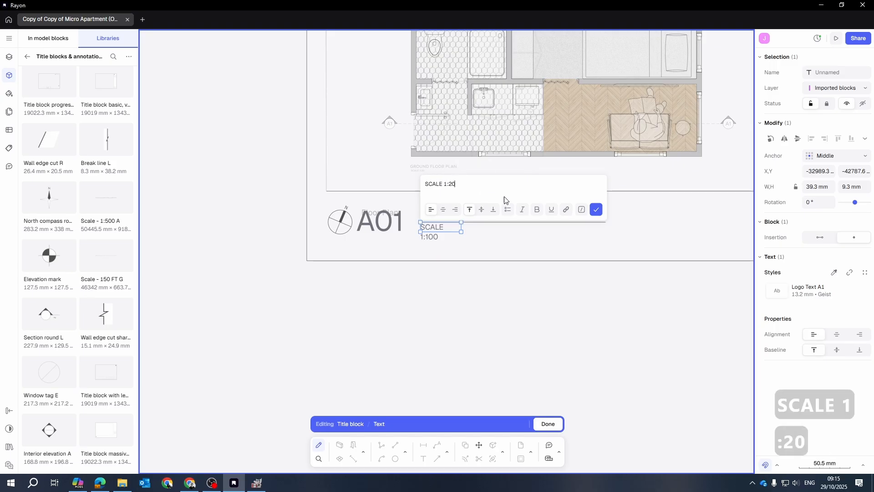
left_click(596, 209)
left_click(403, 267)
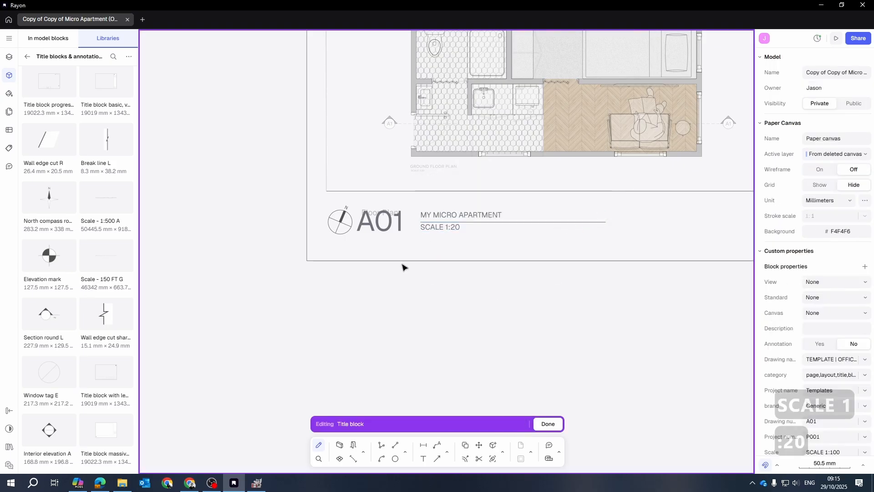
Step: Shift the A01 sheet number slightly away from the north compass and finish editing the title block
left_click(389, 232)
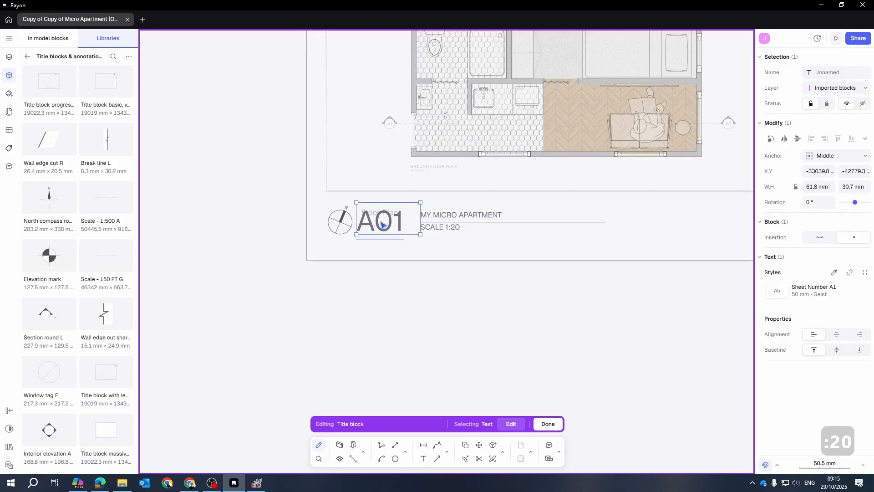
mouse_move(381, 224)
left_mouse_down()
mouse_move(391, 266)
mouse_move(385, 225)
left_mouse_up()
left_click(382, 213)
left_click(463, 302)
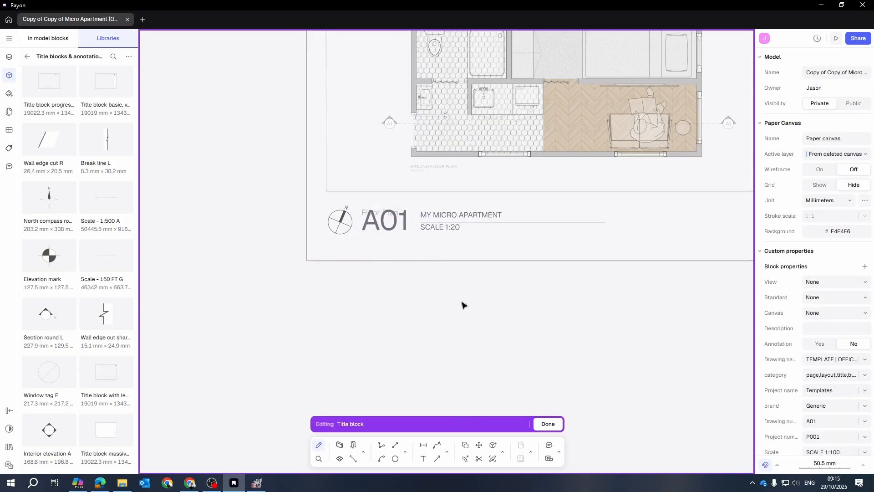
scroll(463, 304, "down", 5)
key("Escape")
Step: Delete the stray Floor Plan text overlapping the A01 sheet number on the page
left_click_drag(474, 307, 435, 314)
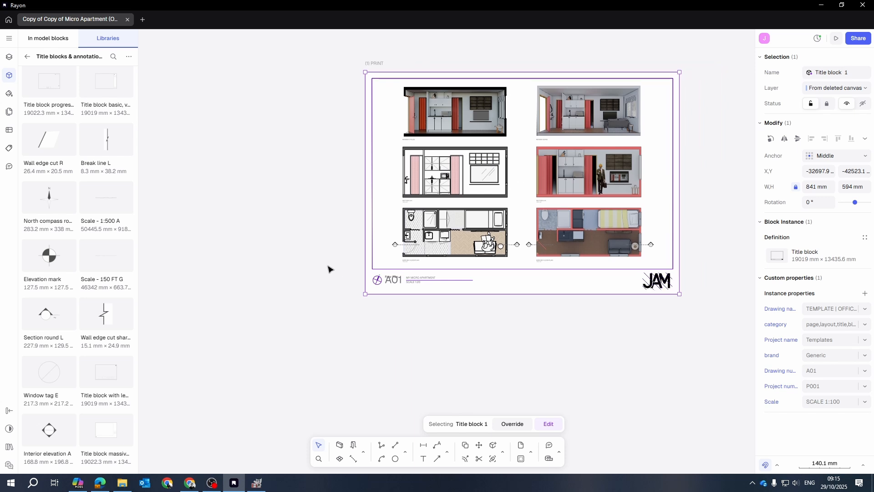
scroll(329, 267, "up", 5)
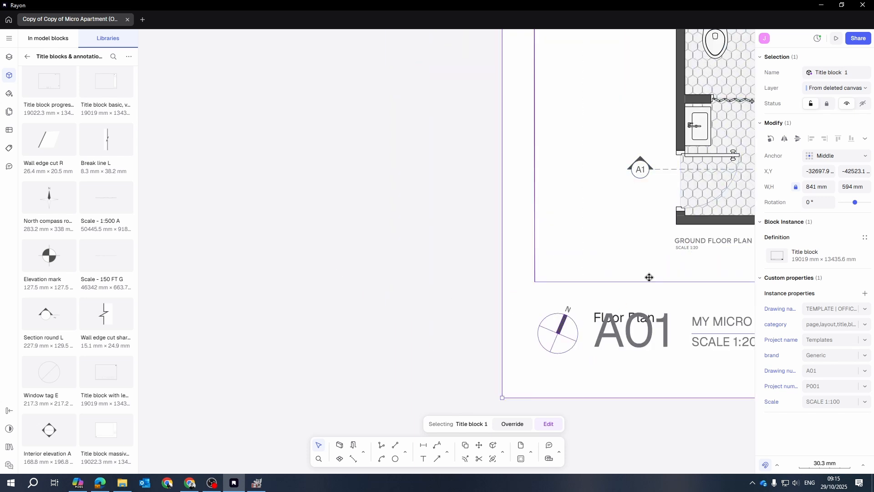
key("Escape")
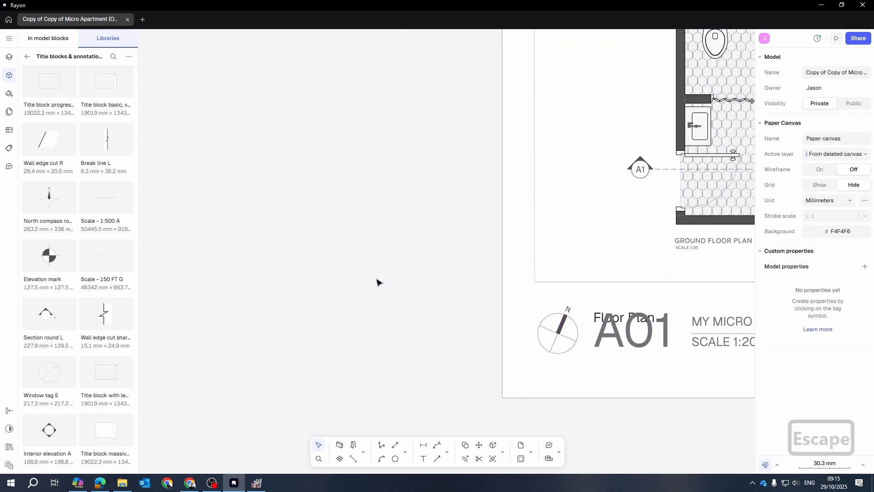
left_click_drag(395, 286, 669, 364)
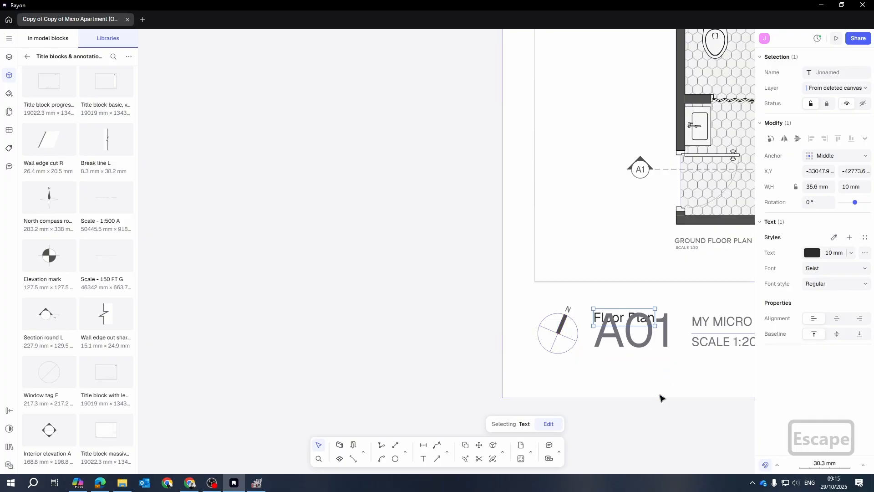
key("Delete")
scroll(546, 371, "down", 5)
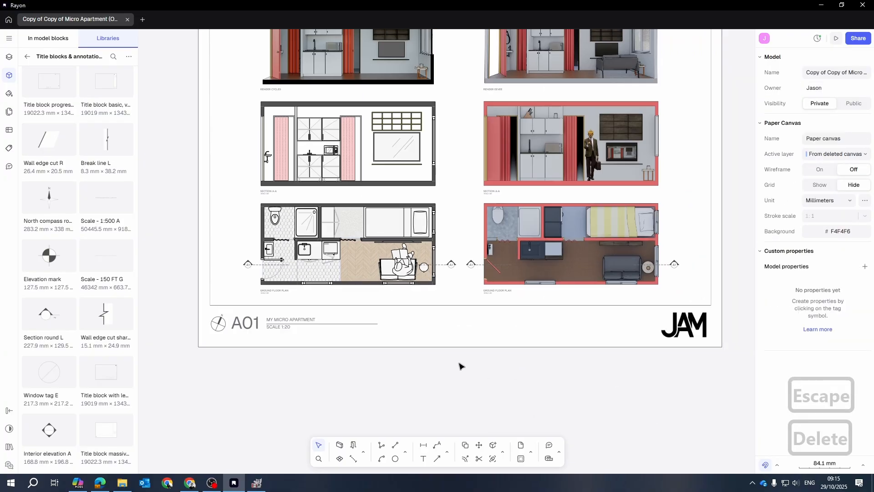
Step: Rotate the title block's north compass about its centre so north points straight up, and finish editing the block
scroll(460, 367, "up", 3)
left_click(491, 363)
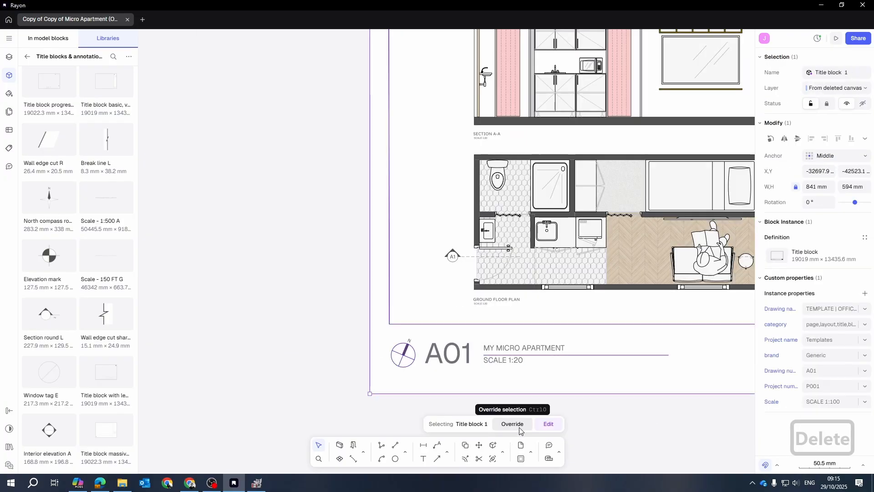
left_click(552, 423)
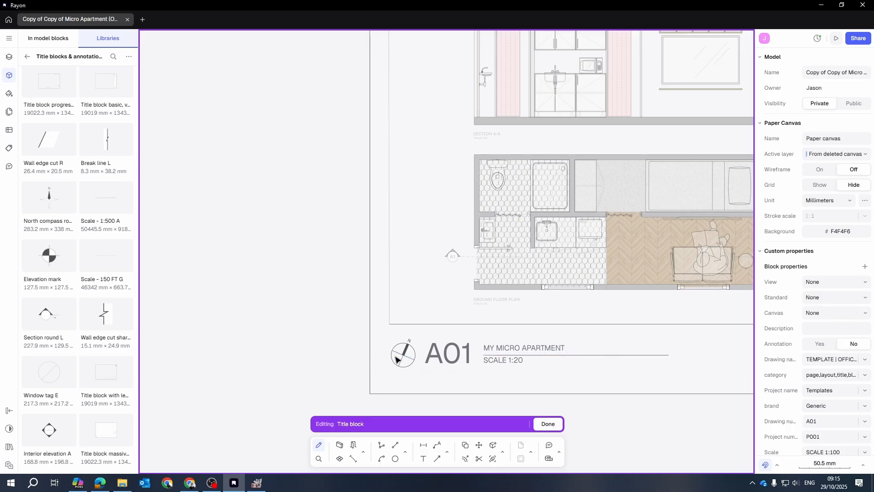
left_click_drag(310, 323, 424, 388)
scroll(403, 362, "up", 5)
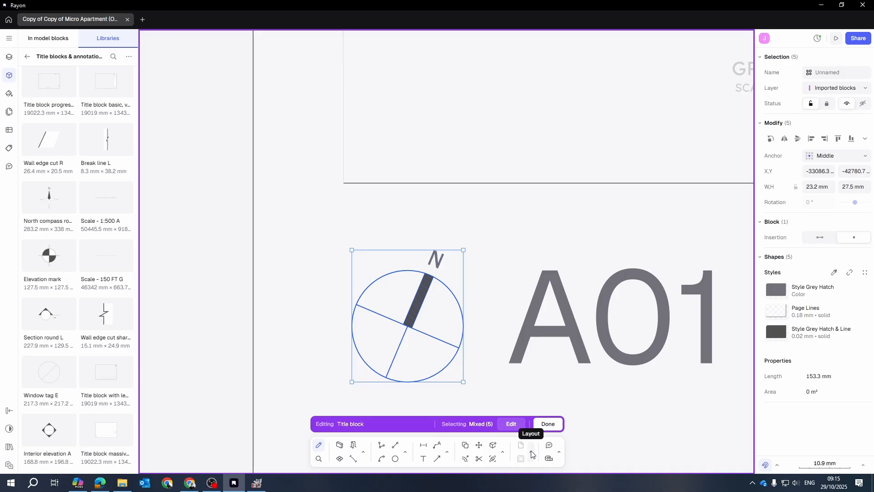
left_click(503, 454)
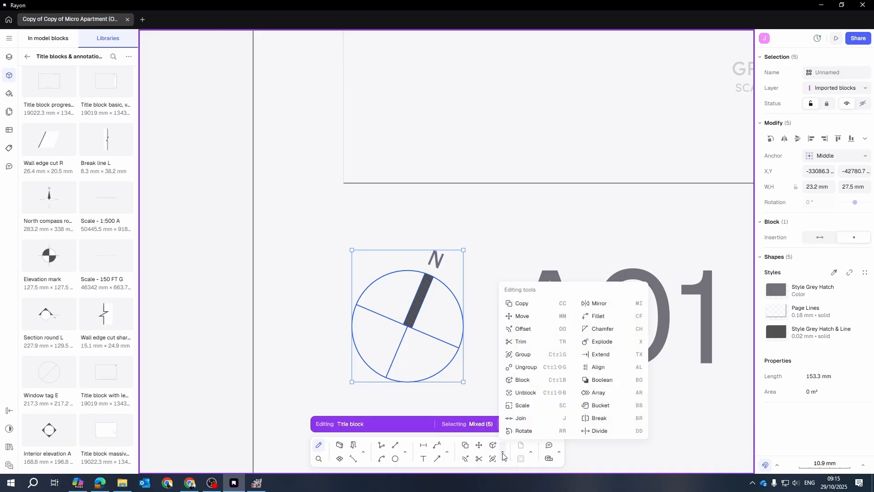
left_click(522, 430)
left_click(408, 327)
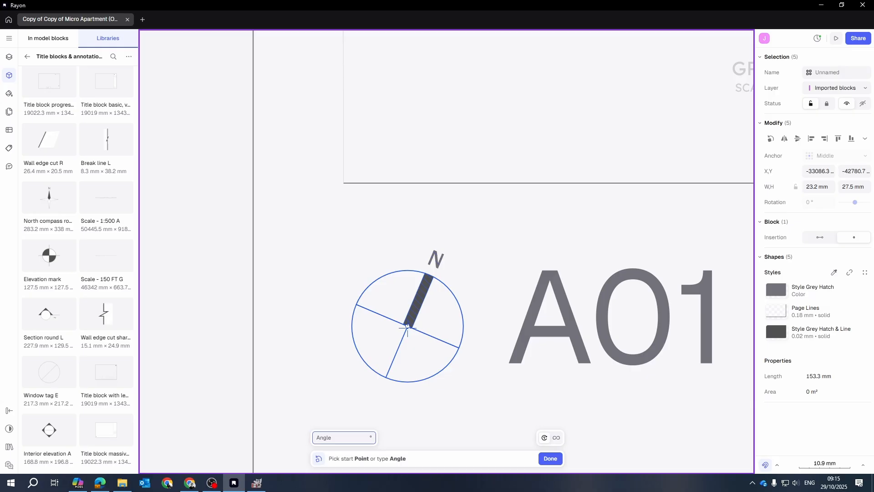
left_click(390, 372)
left_click(407, 399)
scroll(482, 324, "down", 3)
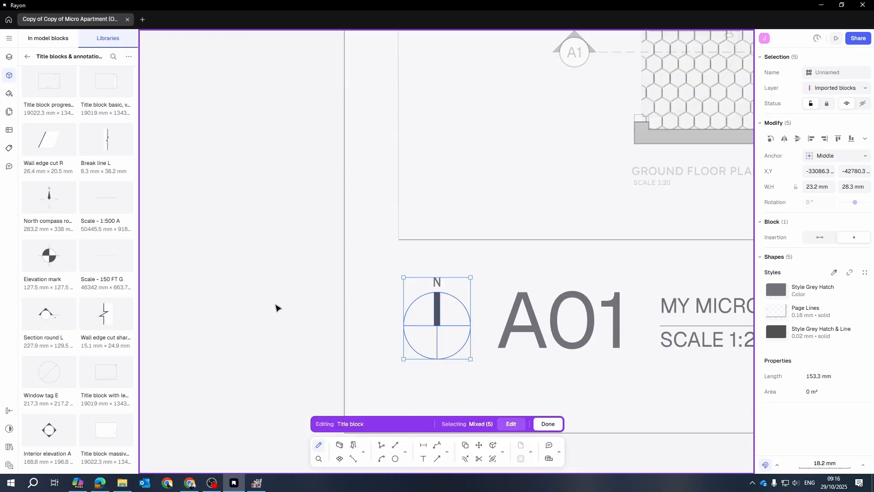
key("Escape")
key("Escape")
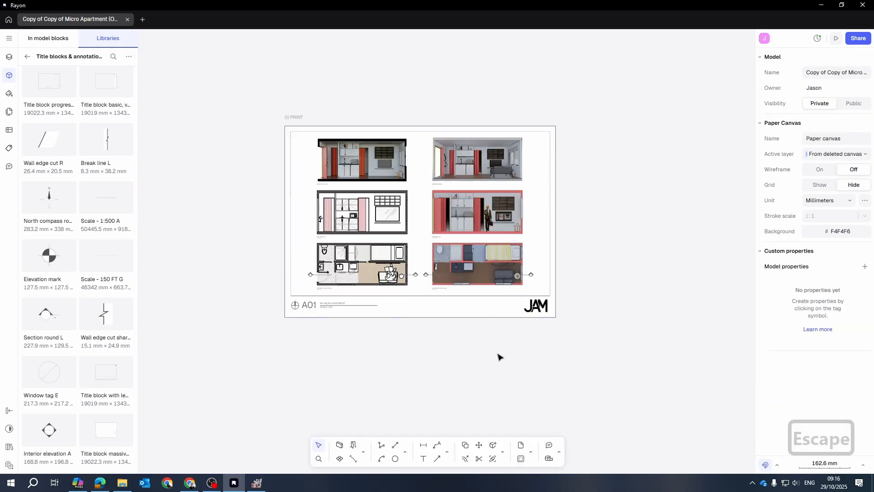
left_click_drag(491, 344, 501, 350)
scroll(383, 229, "up", 5)
left_click_drag(537, 318, 371, 275)
scroll(371, 270, "down", 7)
key("Escape")
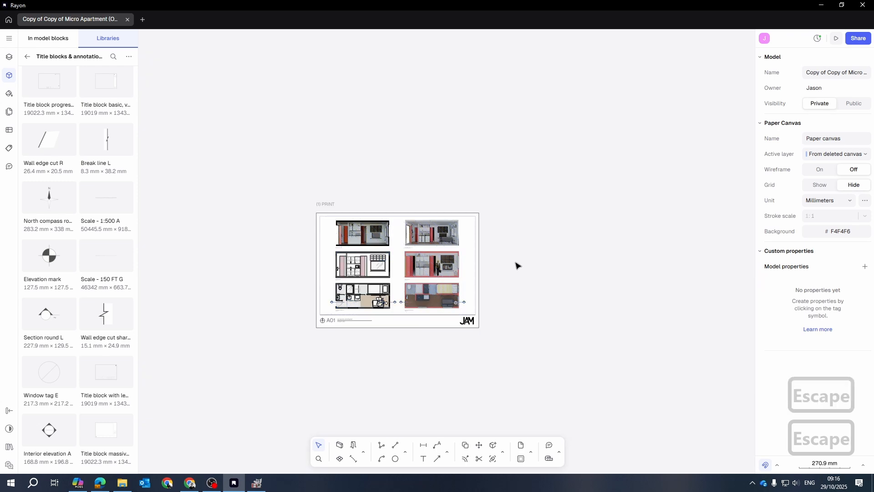
scroll(524, 283, "up", 5)
left_click_drag(528, 285, 751, 300)
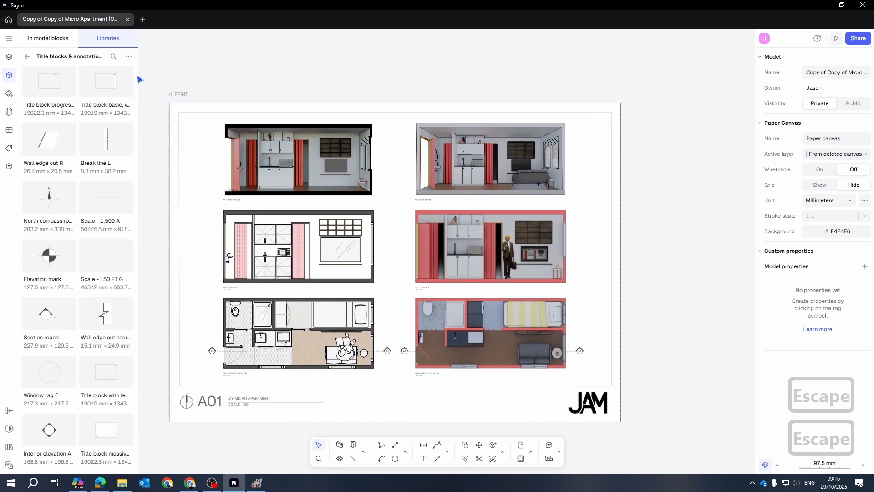
Step: Set up a PDF export of the PRINT page with High (300dpi) image quality
left_click(10, 38)
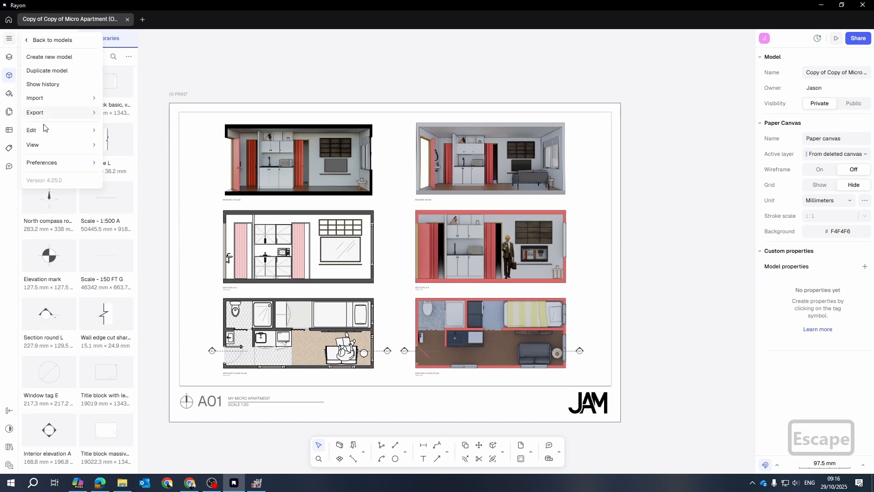
mouse_move(87, 112)
mouse_move(139, 131)
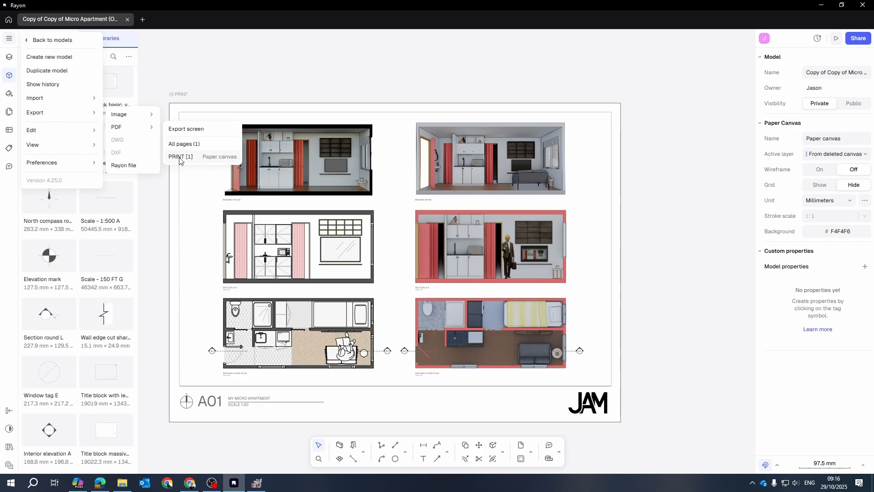
left_click(229, 156)
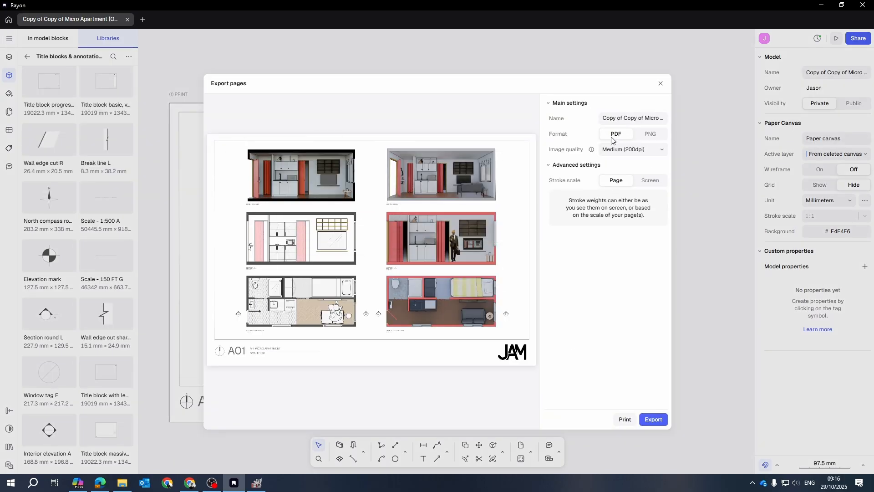
left_click(654, 152)
left_click(633, 168)
Step: Name the export MY PLOT and save the PDF to the Desktop
triple_click(657, 121)
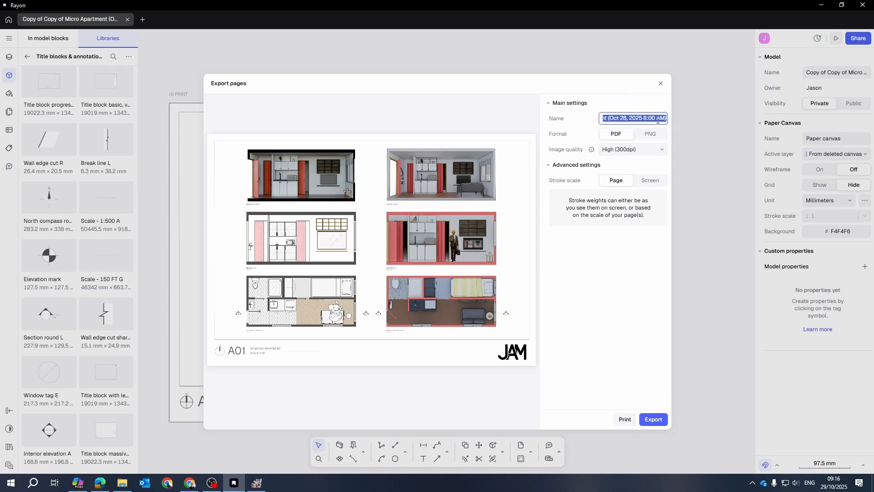
type("MY PLOT")
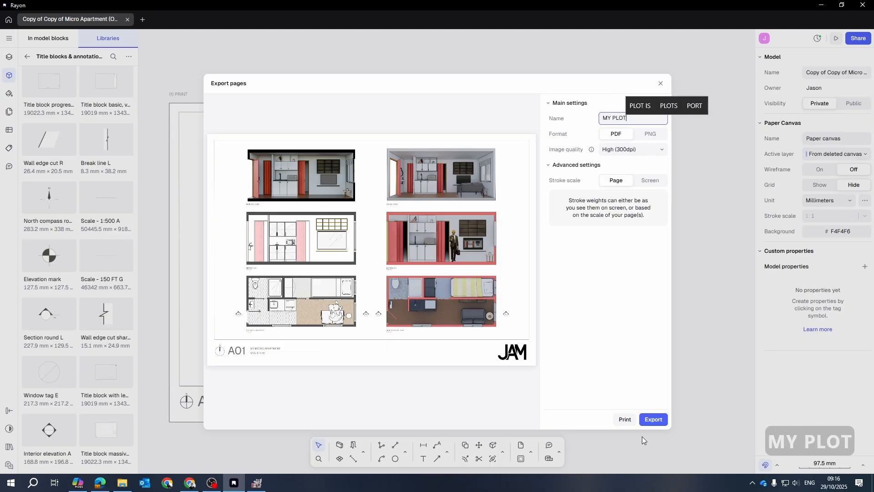
left_click(653, 419)
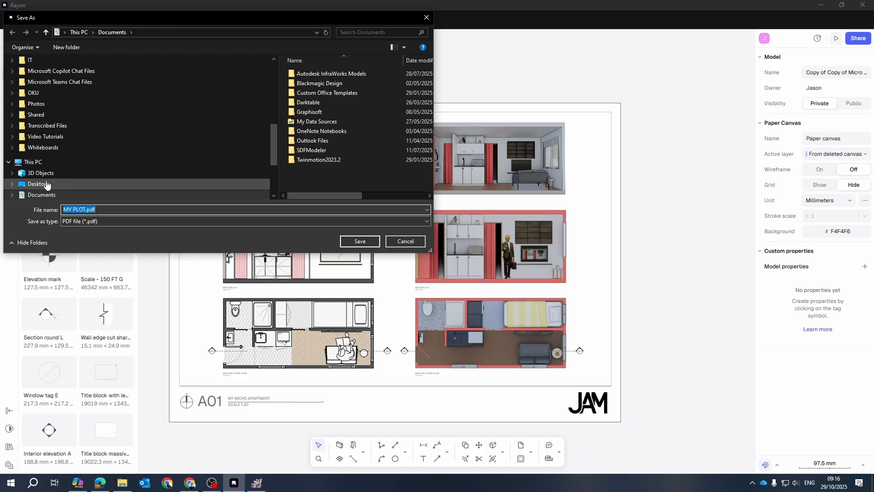
left_click(47, 184)
left_click(359, 241)
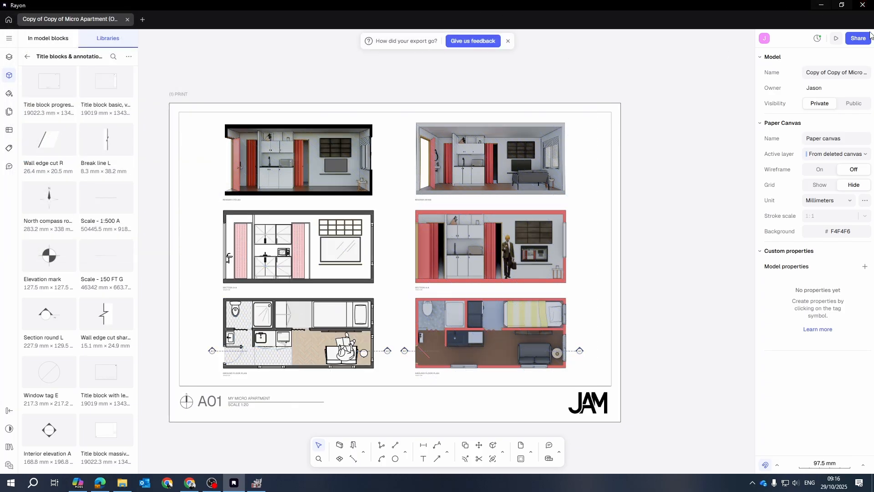
Step: Close Rayon and open MY PLOT.pdf from the desktop in the browser to check the whole exported page
left_click(862, 7)
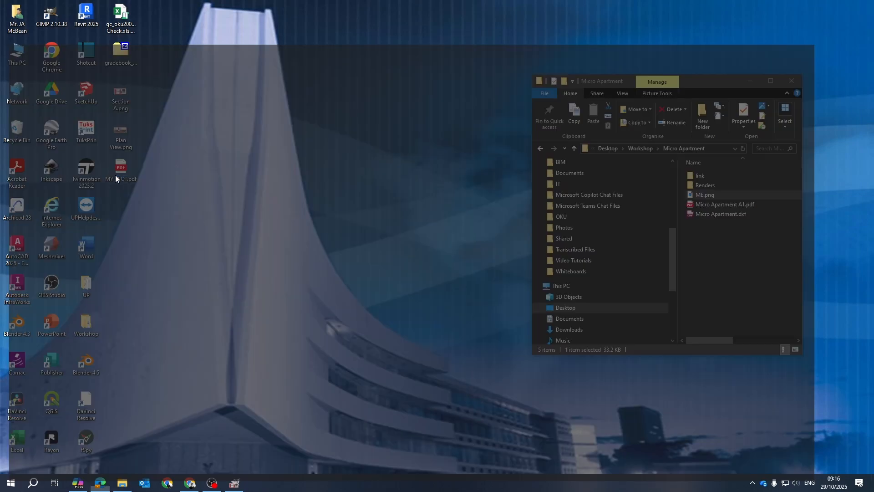
double_click(115, 175)
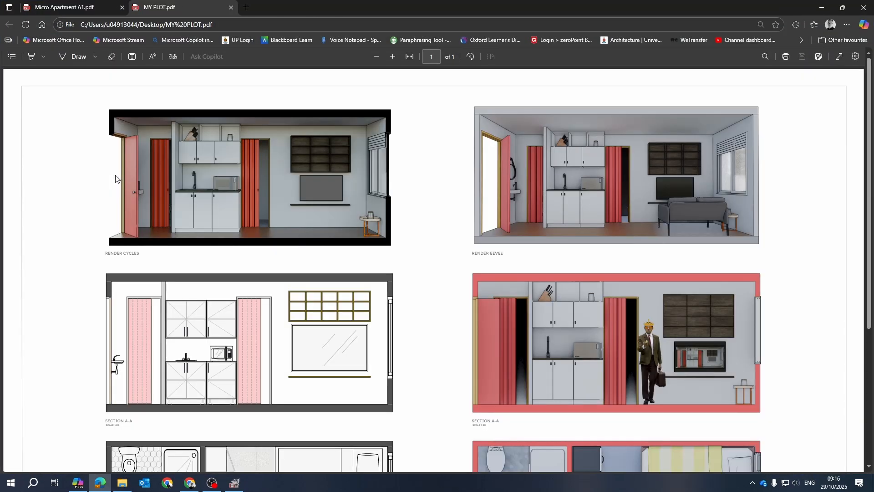
scroll(296, 212, "down", 3)
scroll(241, 205, "down", 2)
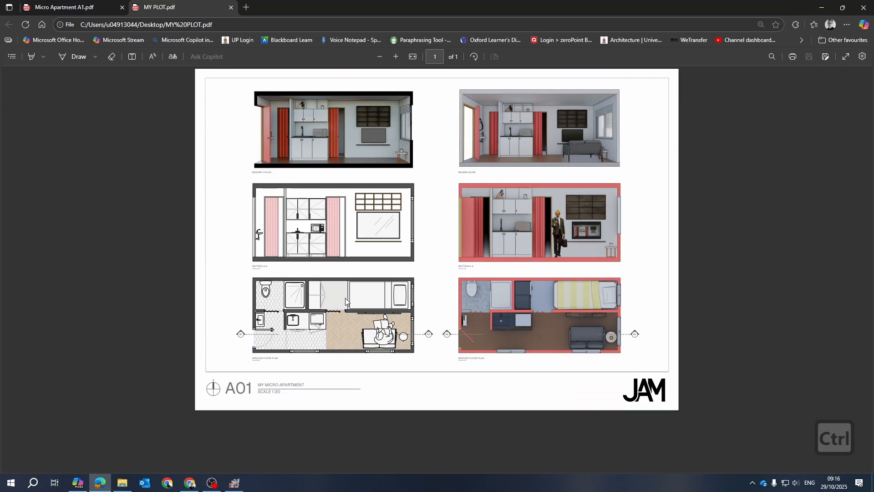